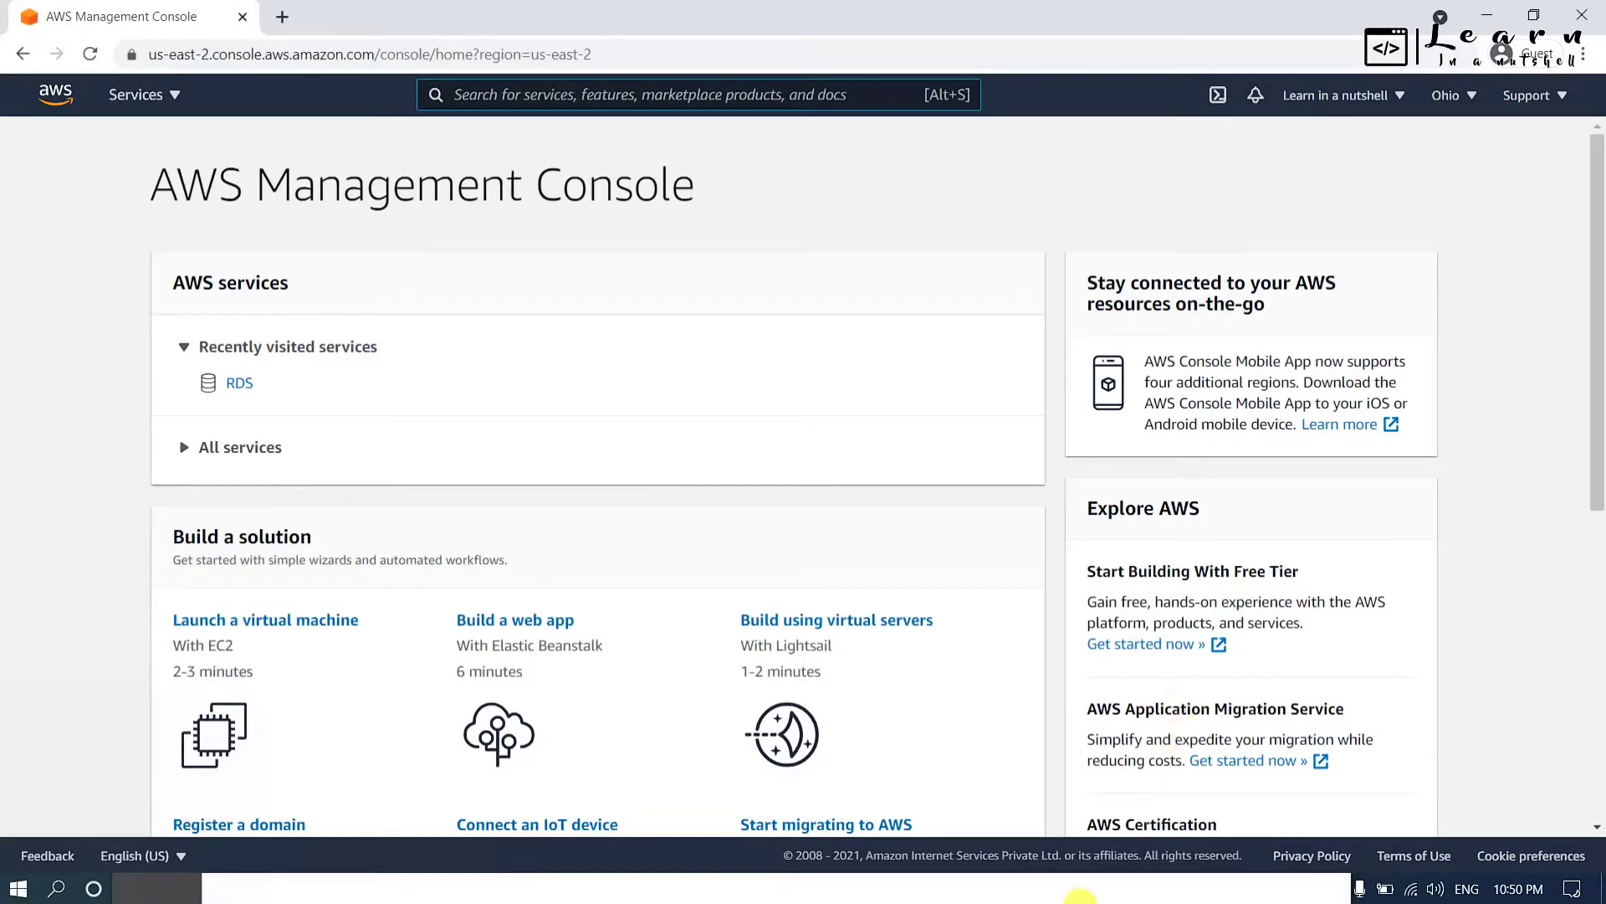
# Glance at the MySQL Workbench window, then return to the AWS console.
pyautogui.click(1054, 895)
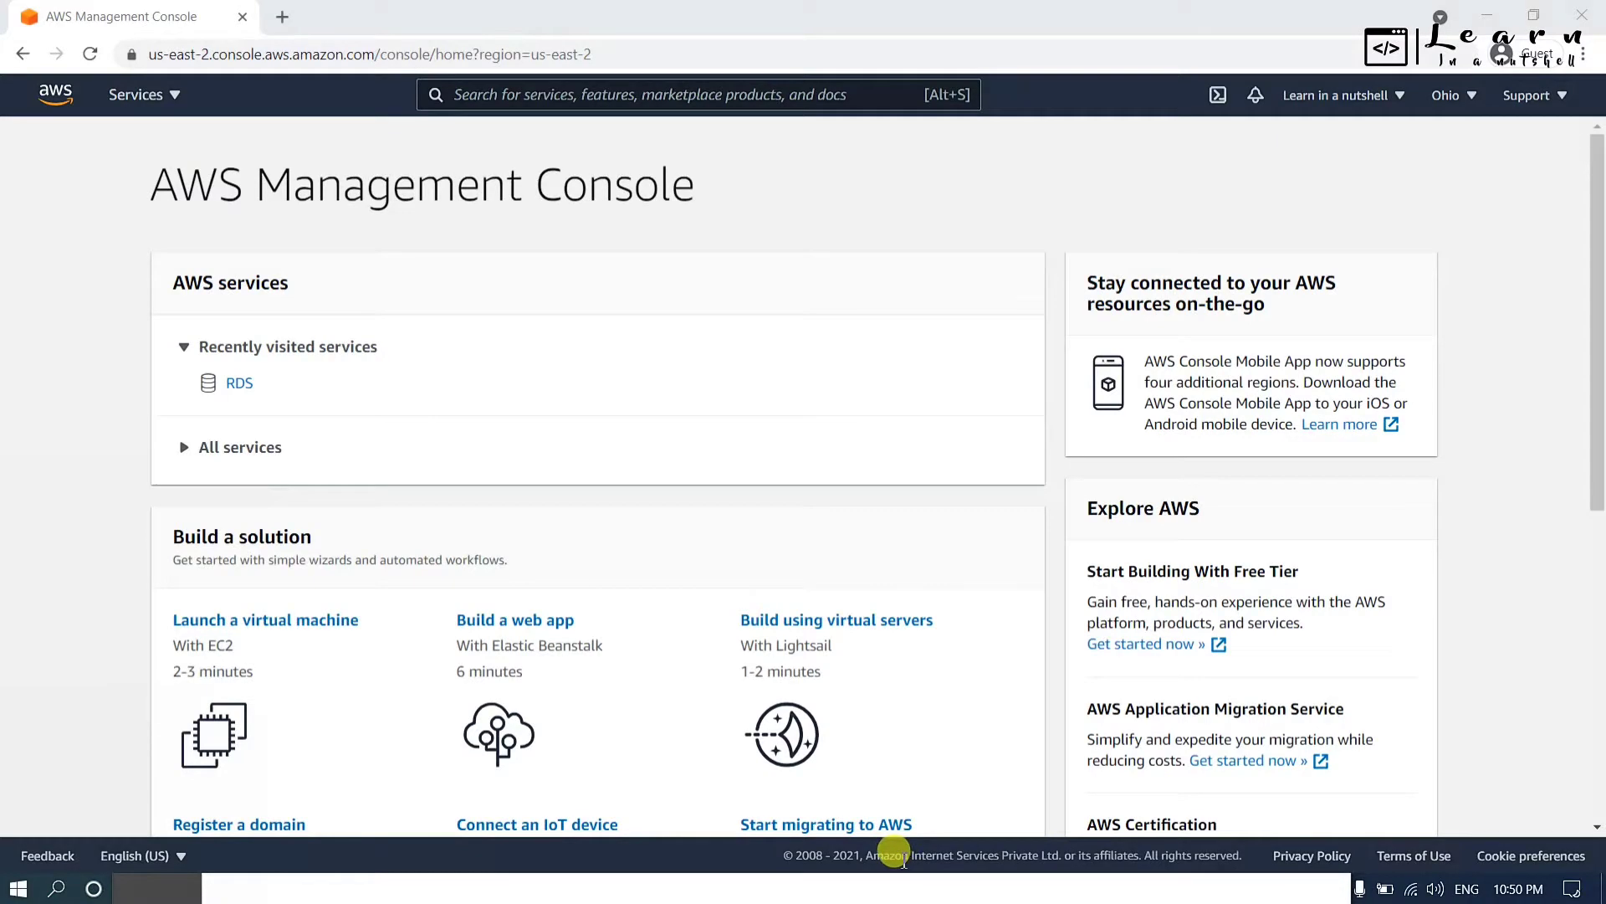
pyautogui.click(935, 888)
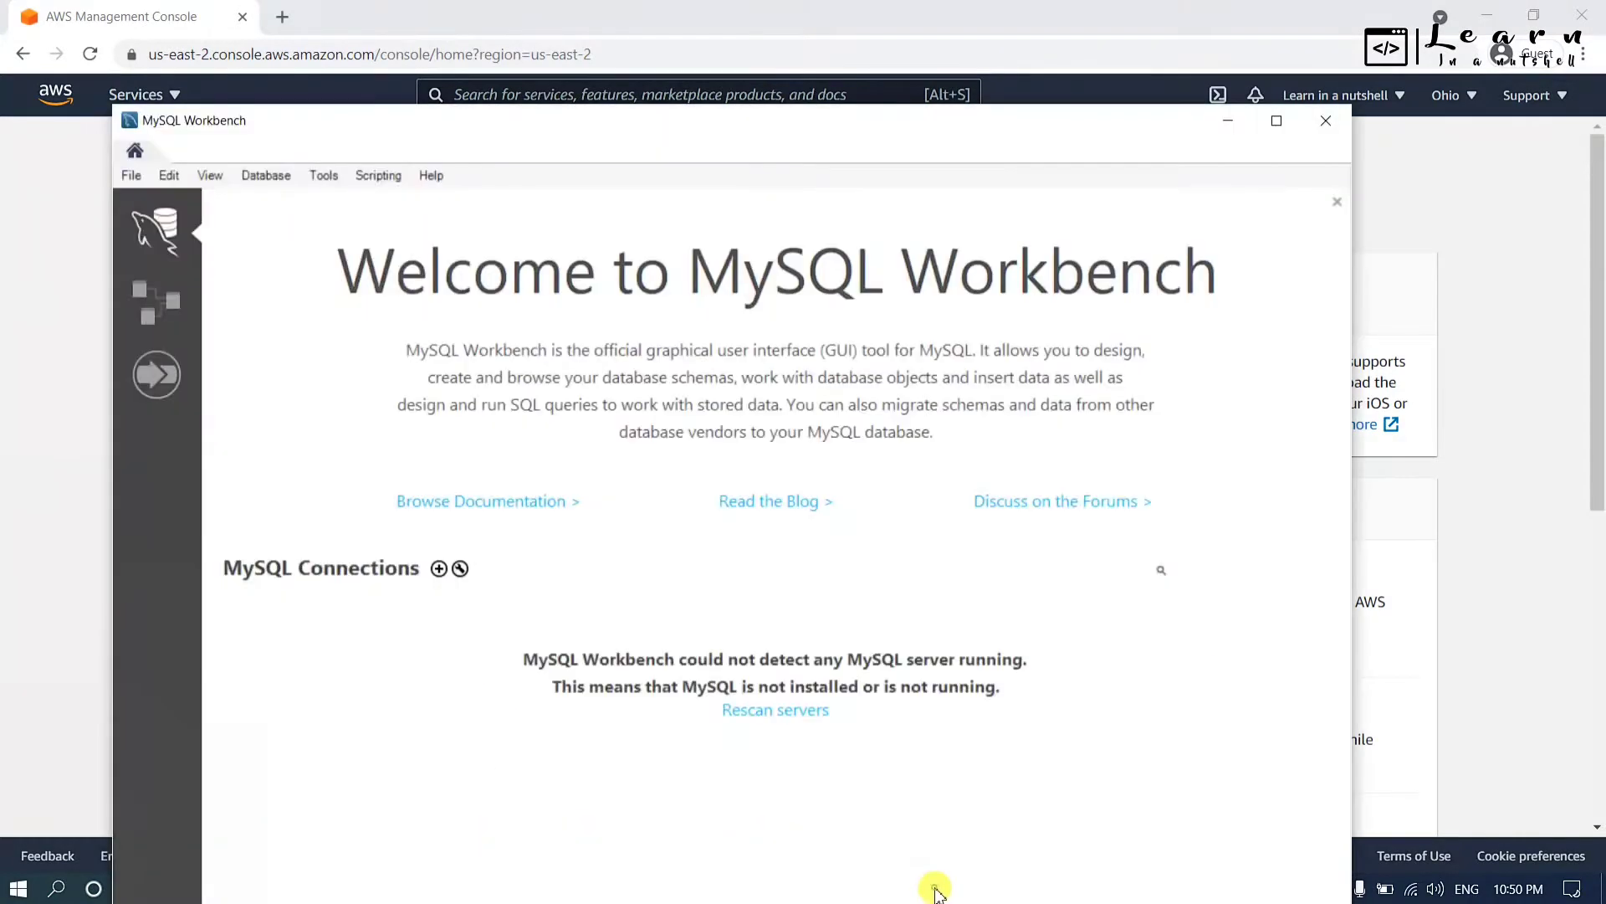
pyautogui.click(1227, 119)
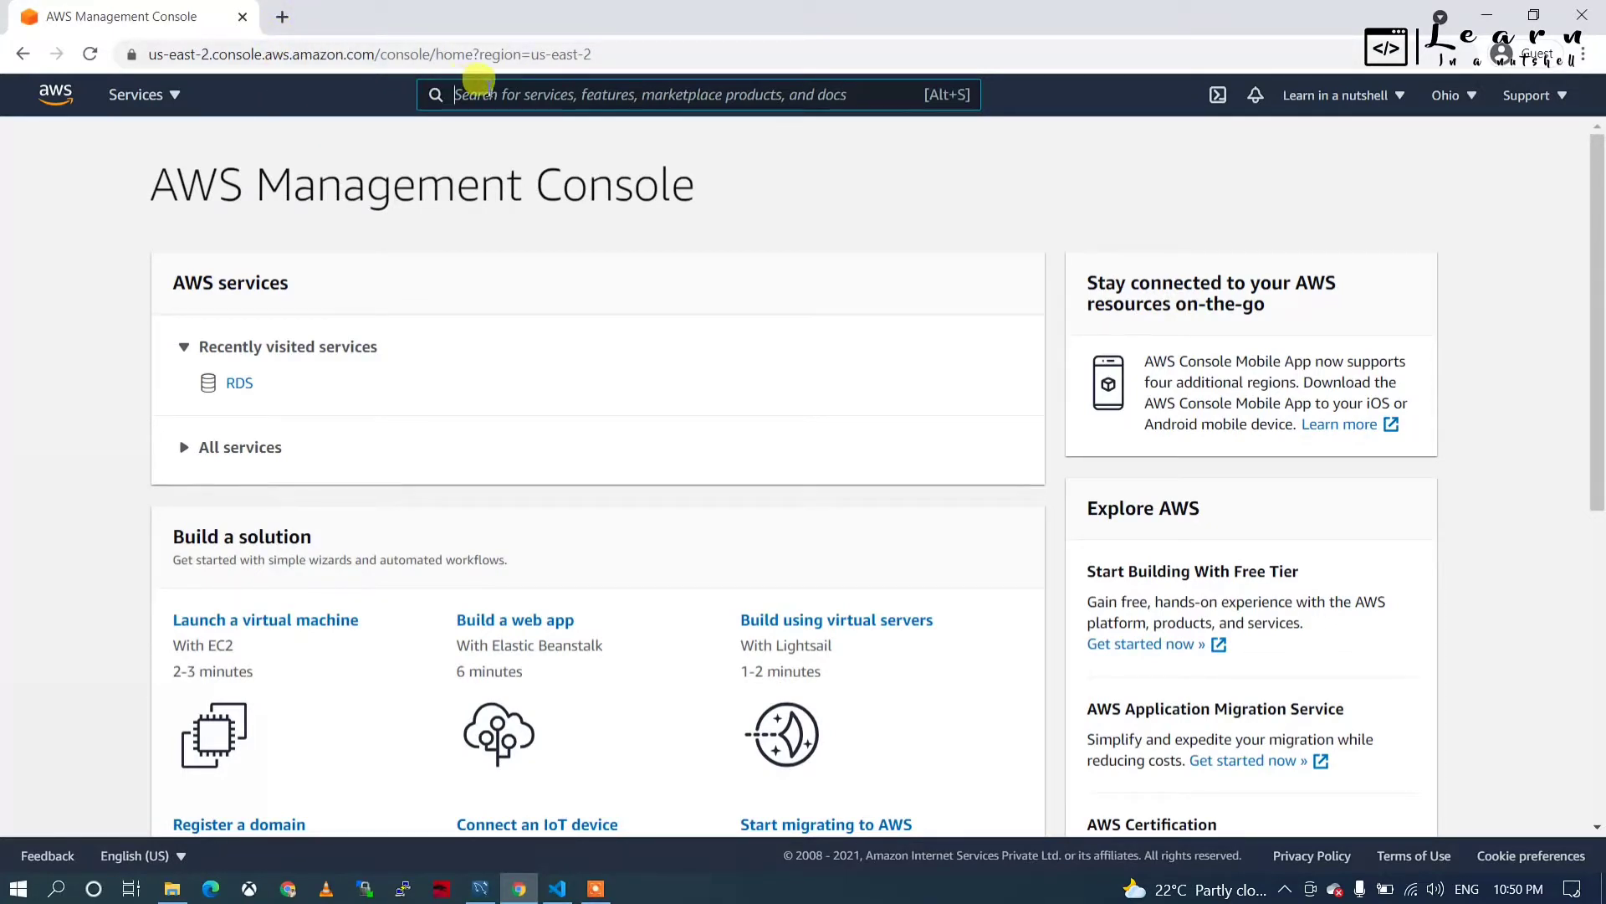
# Search Google for 'free tier aws' in a new tab and open the AWS Free Tier result.
pyautogui.click(283, 18)
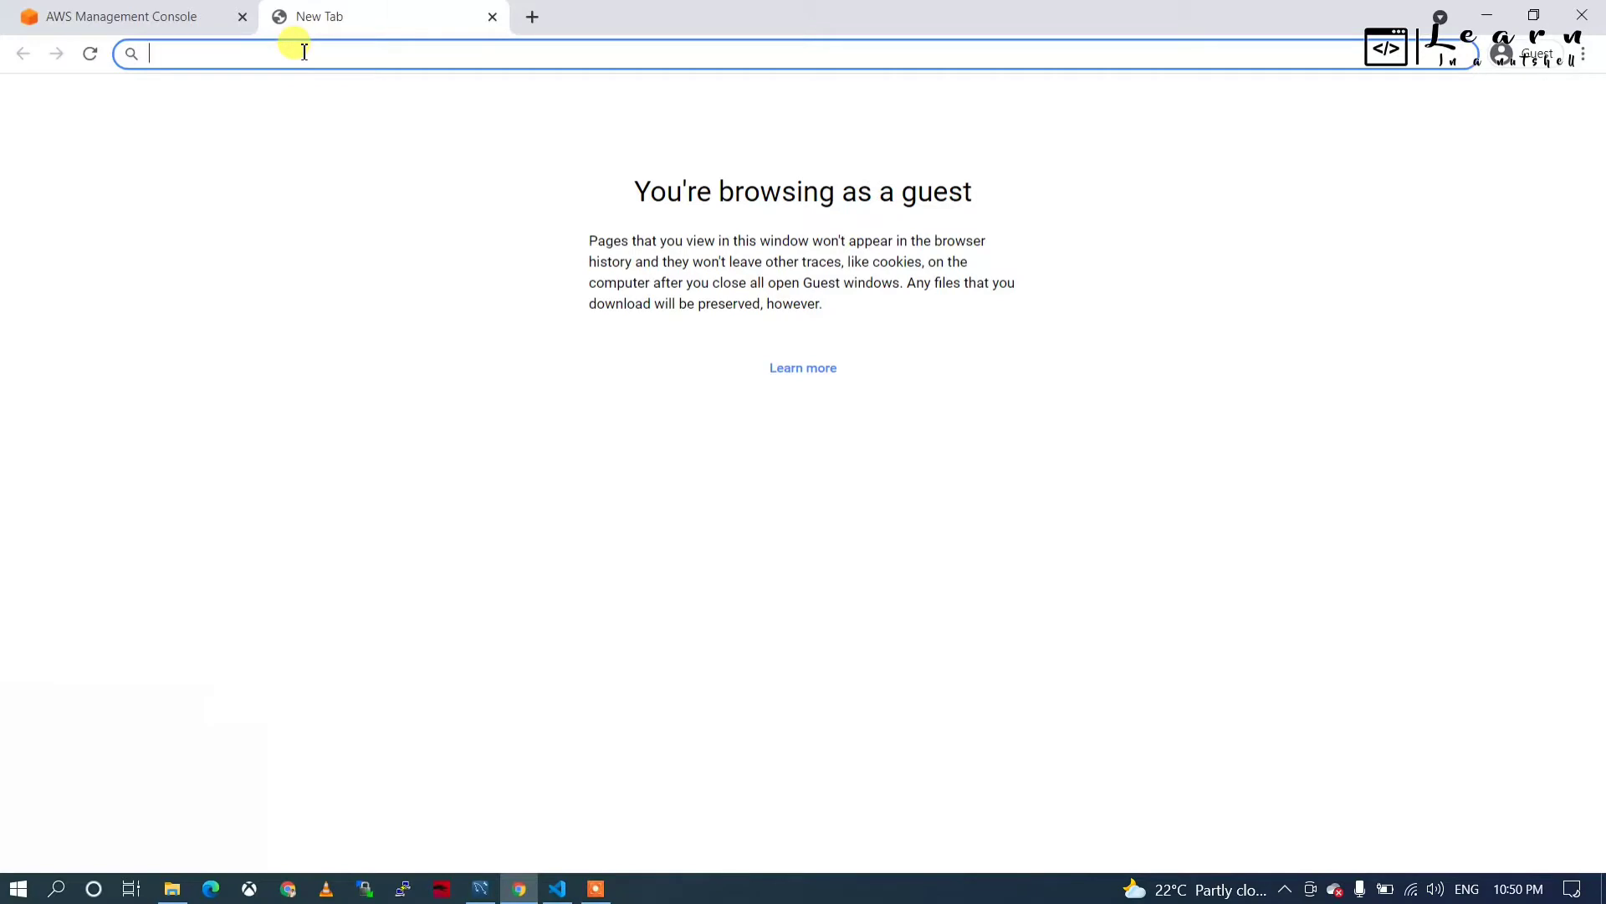
pyautogui.write('free')
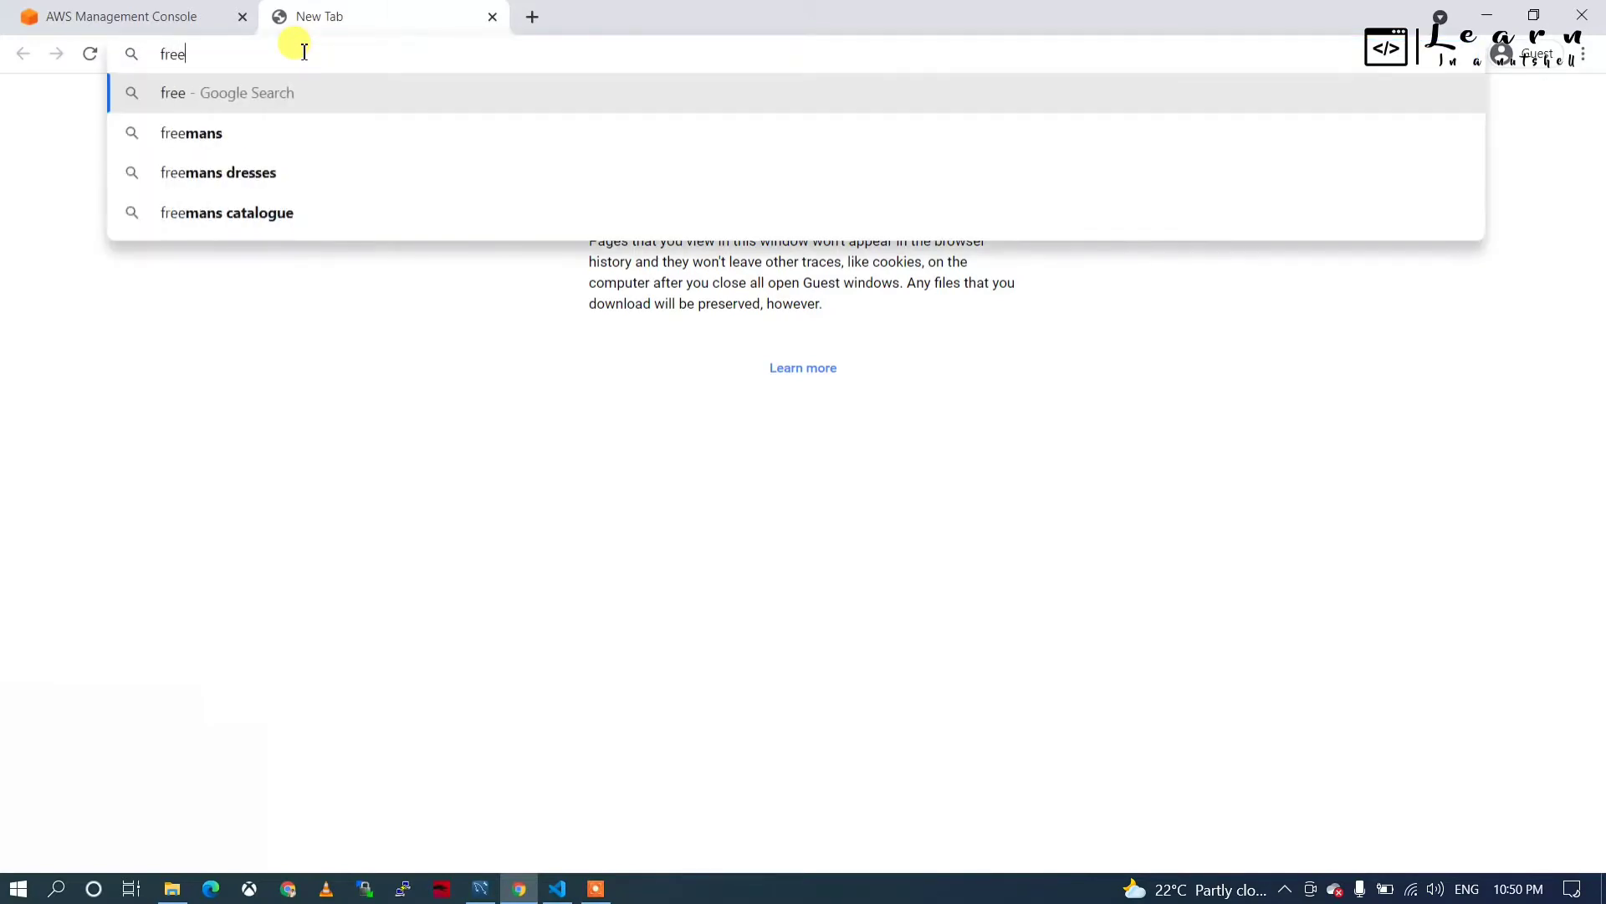
pyautogui.write(' tie')
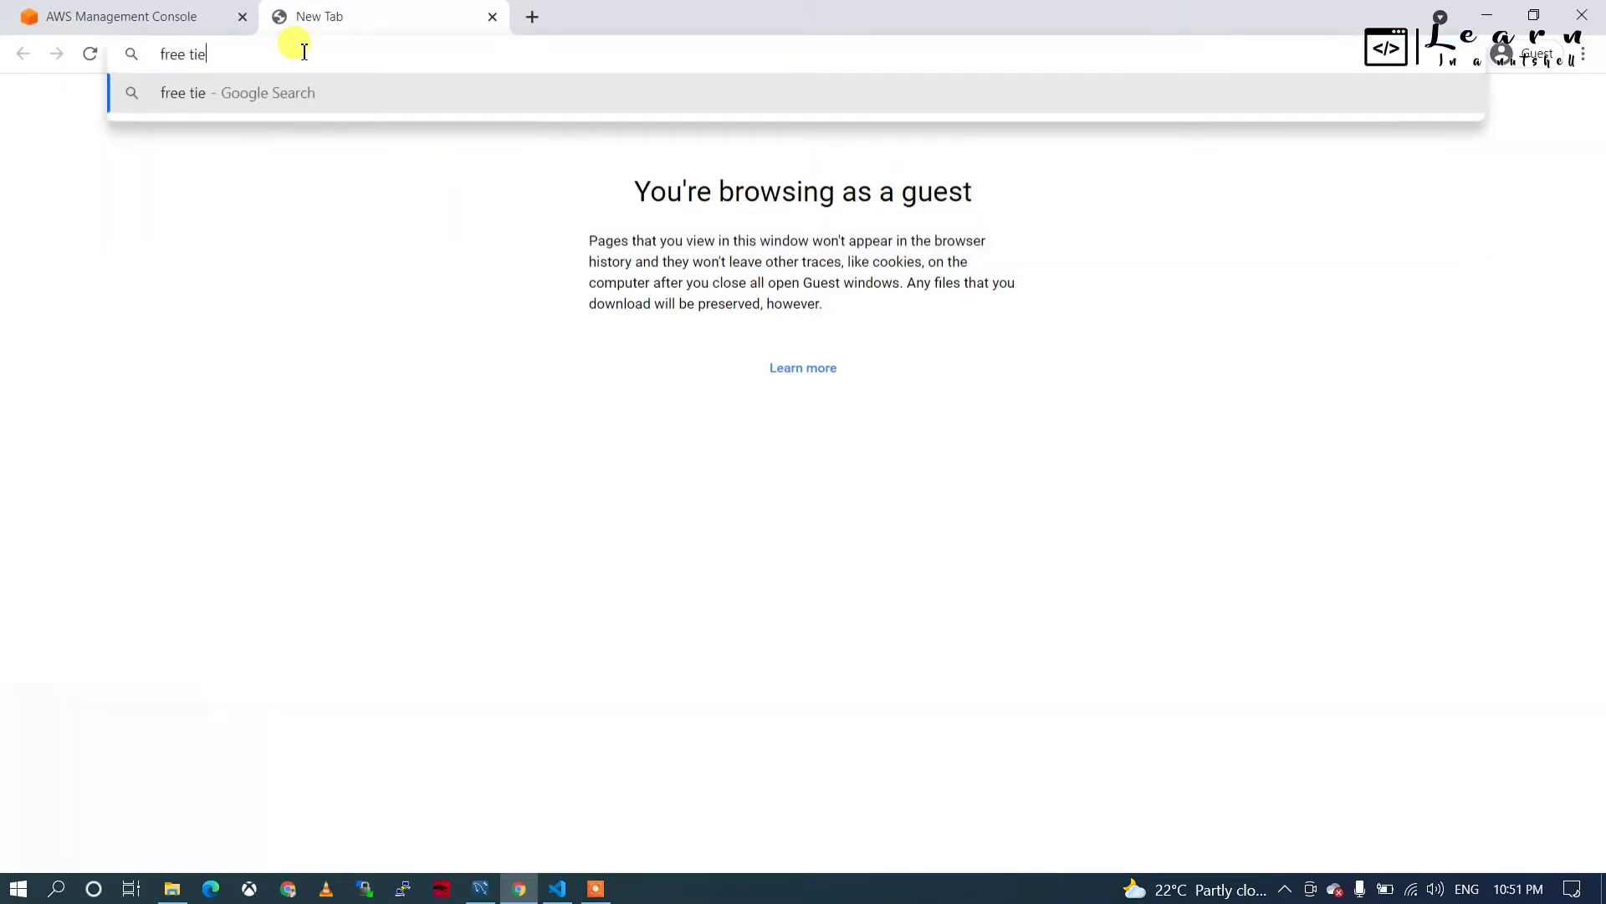
pyautogui.write('r aws')
pyautogui.press('Return')
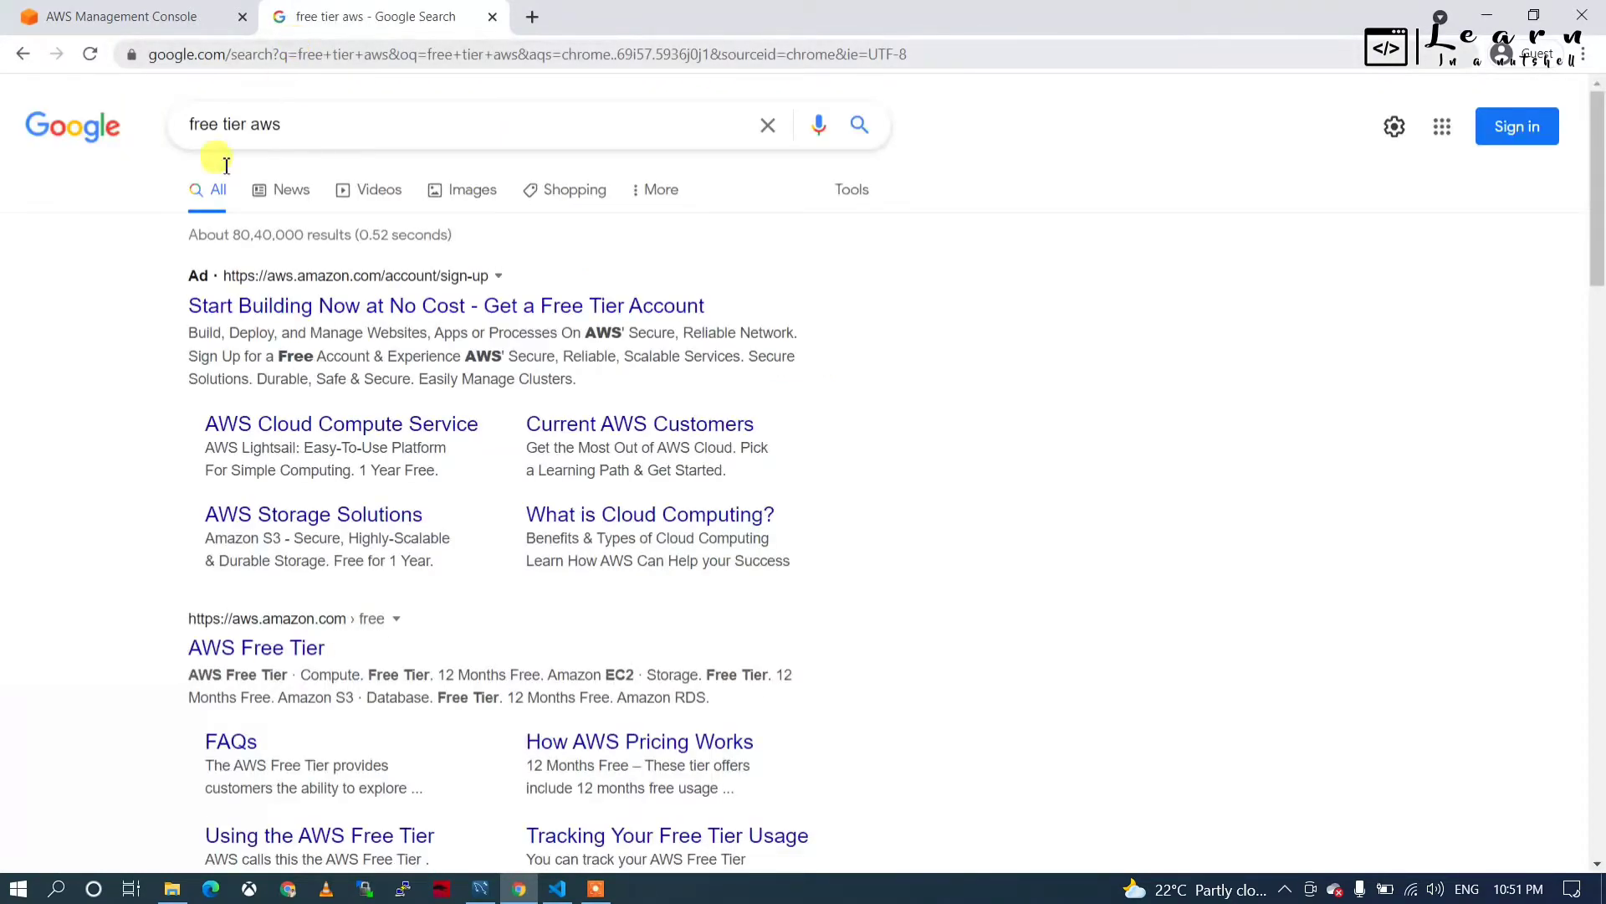
pyautogui.click(312, 655)
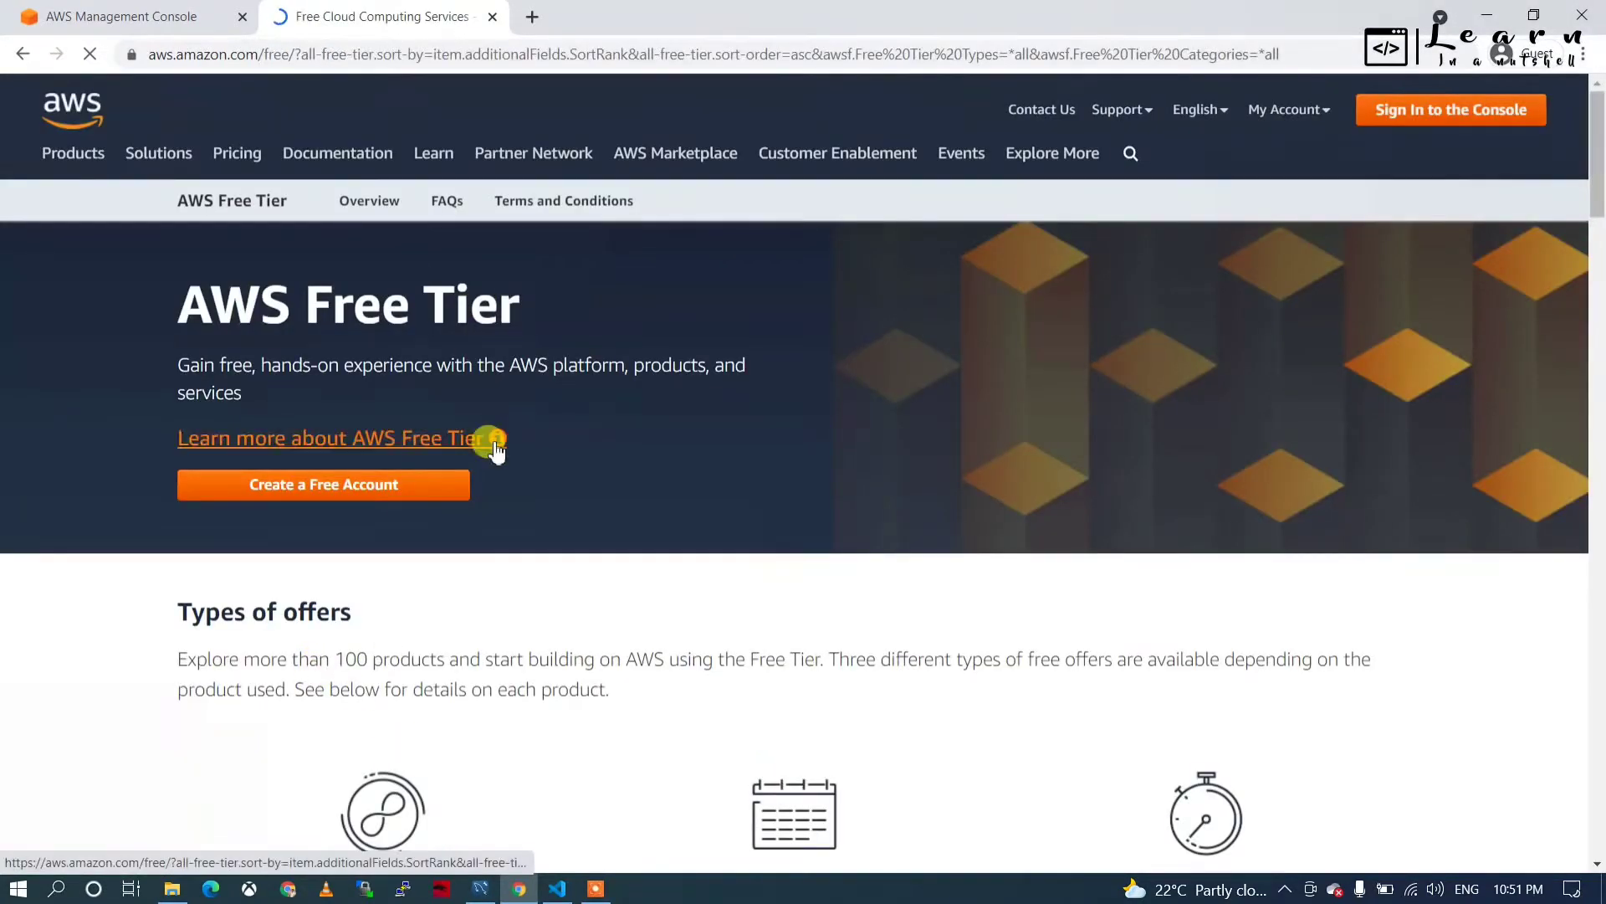
# Scroll through the Free Tier offers, including Amazon RDS's 750 hours/month of db.t2.micro.
pyautogui.scroll(-3, 494, 447)
pyautogui.scroll(-6, 494, 447)
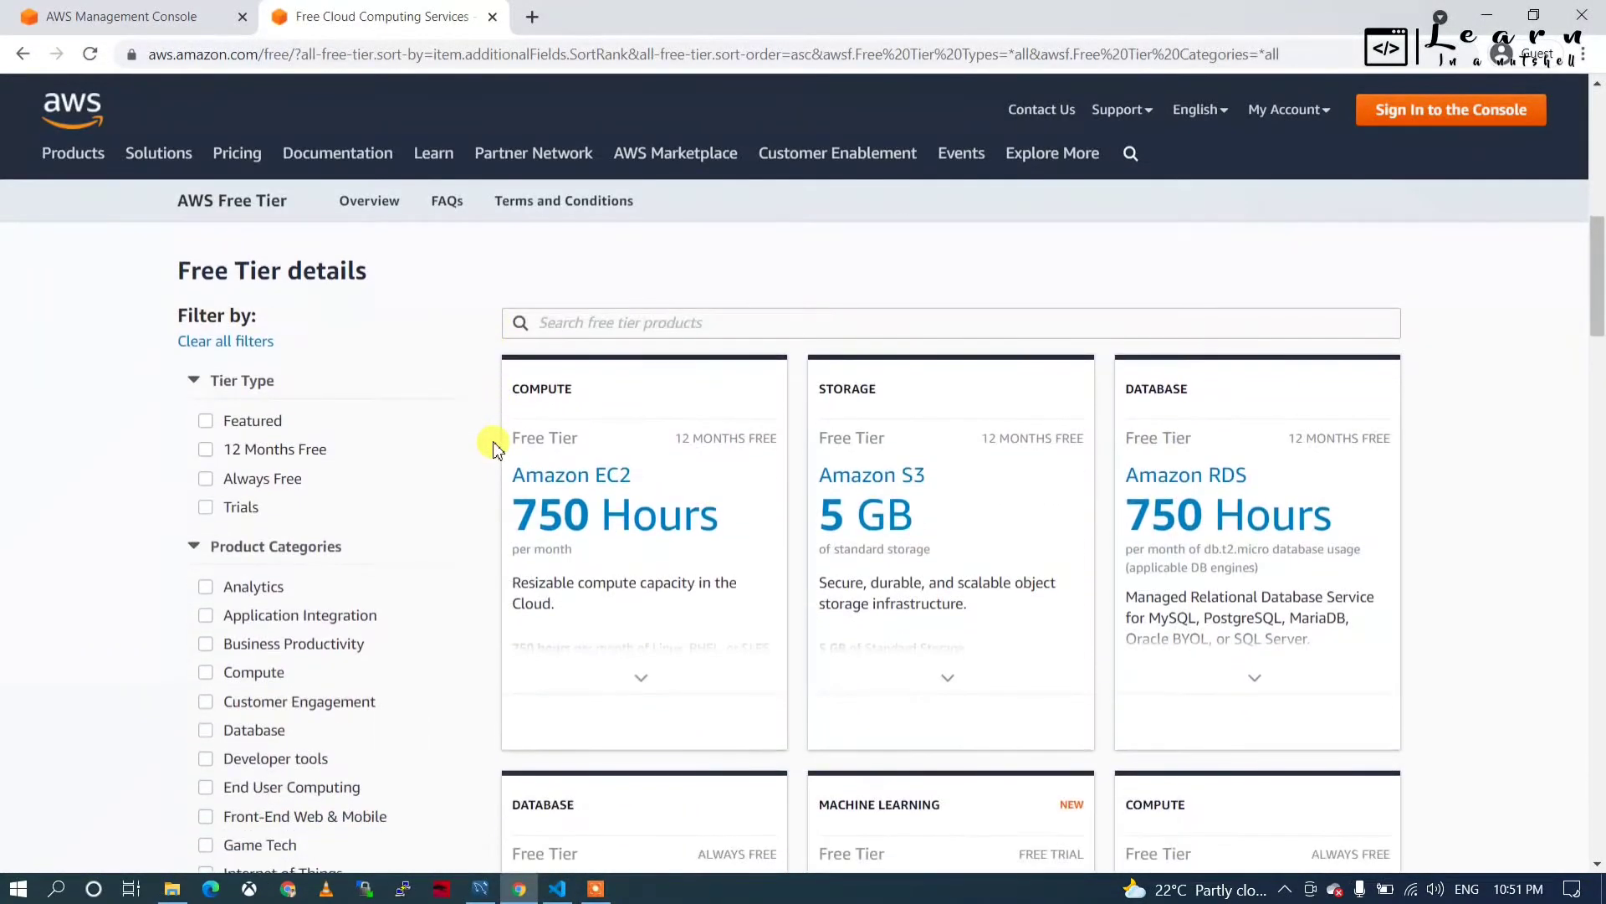
pyautogui.scroll(-1, 1146, 602)
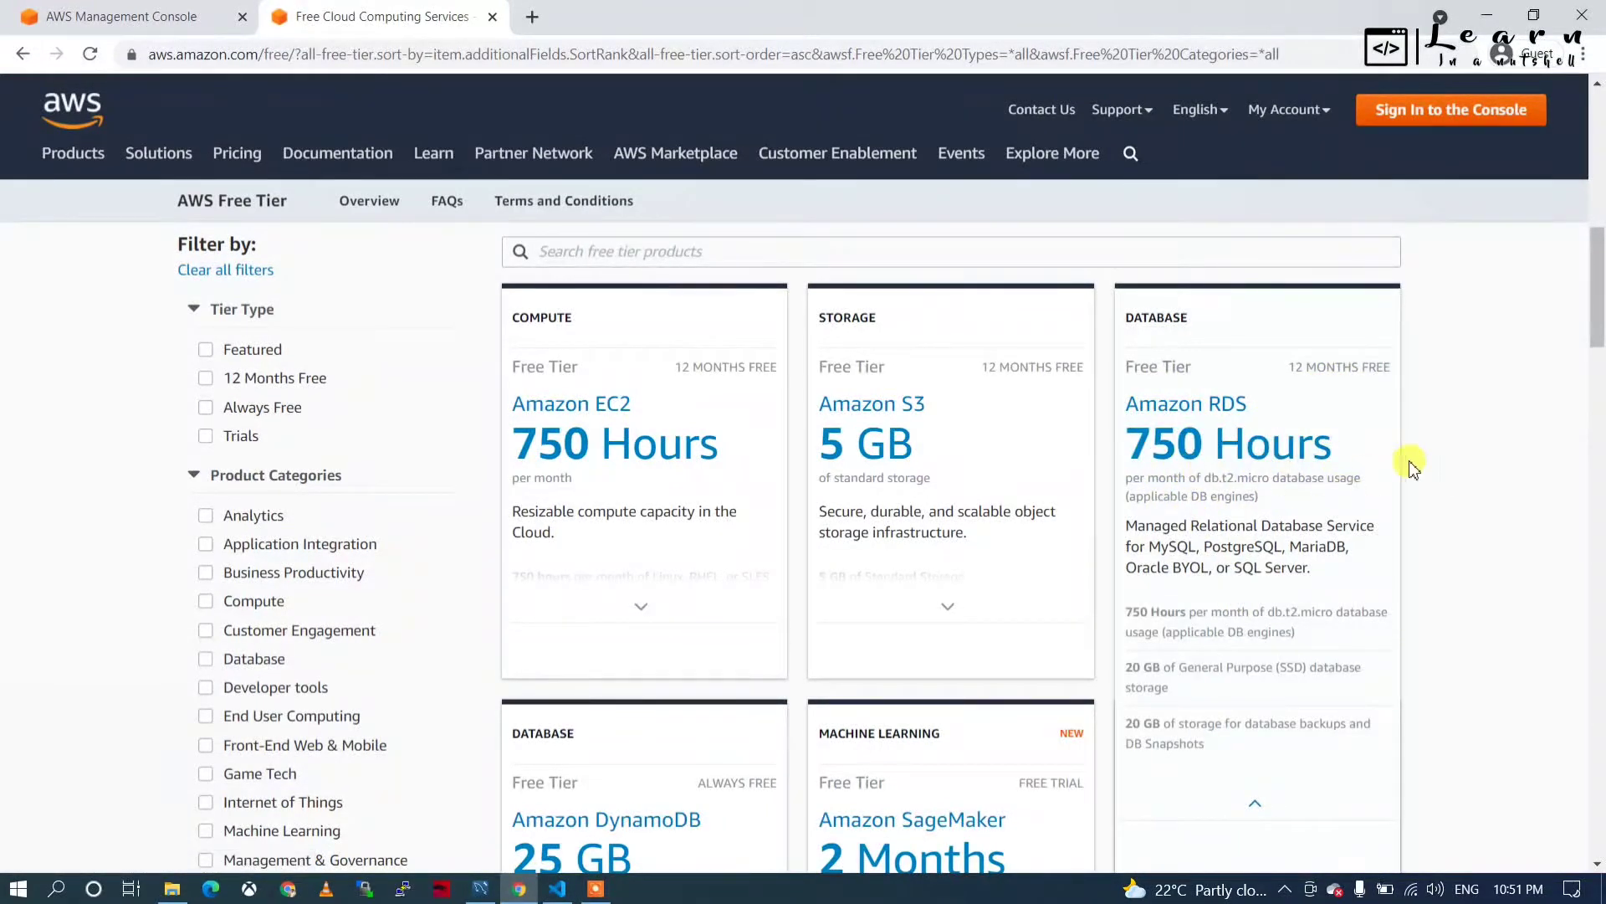
pyautogui.scroll(8, 701, 415)
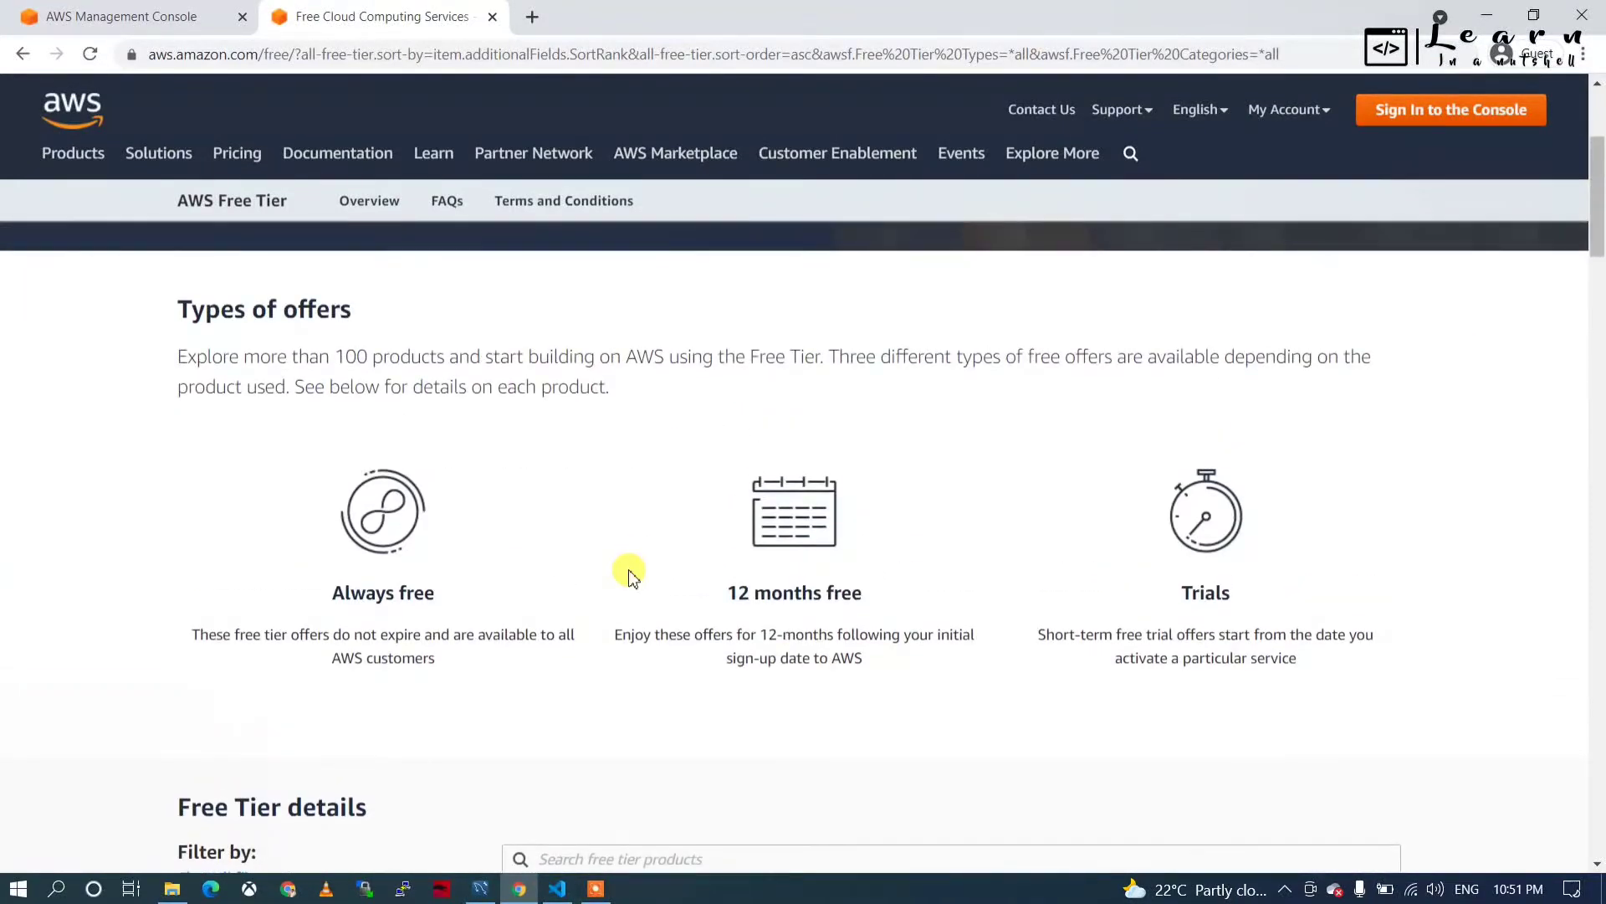
pyautogui.scroll(-9, 630, 575)
pyautogui.scroll(-3, 630, 575)
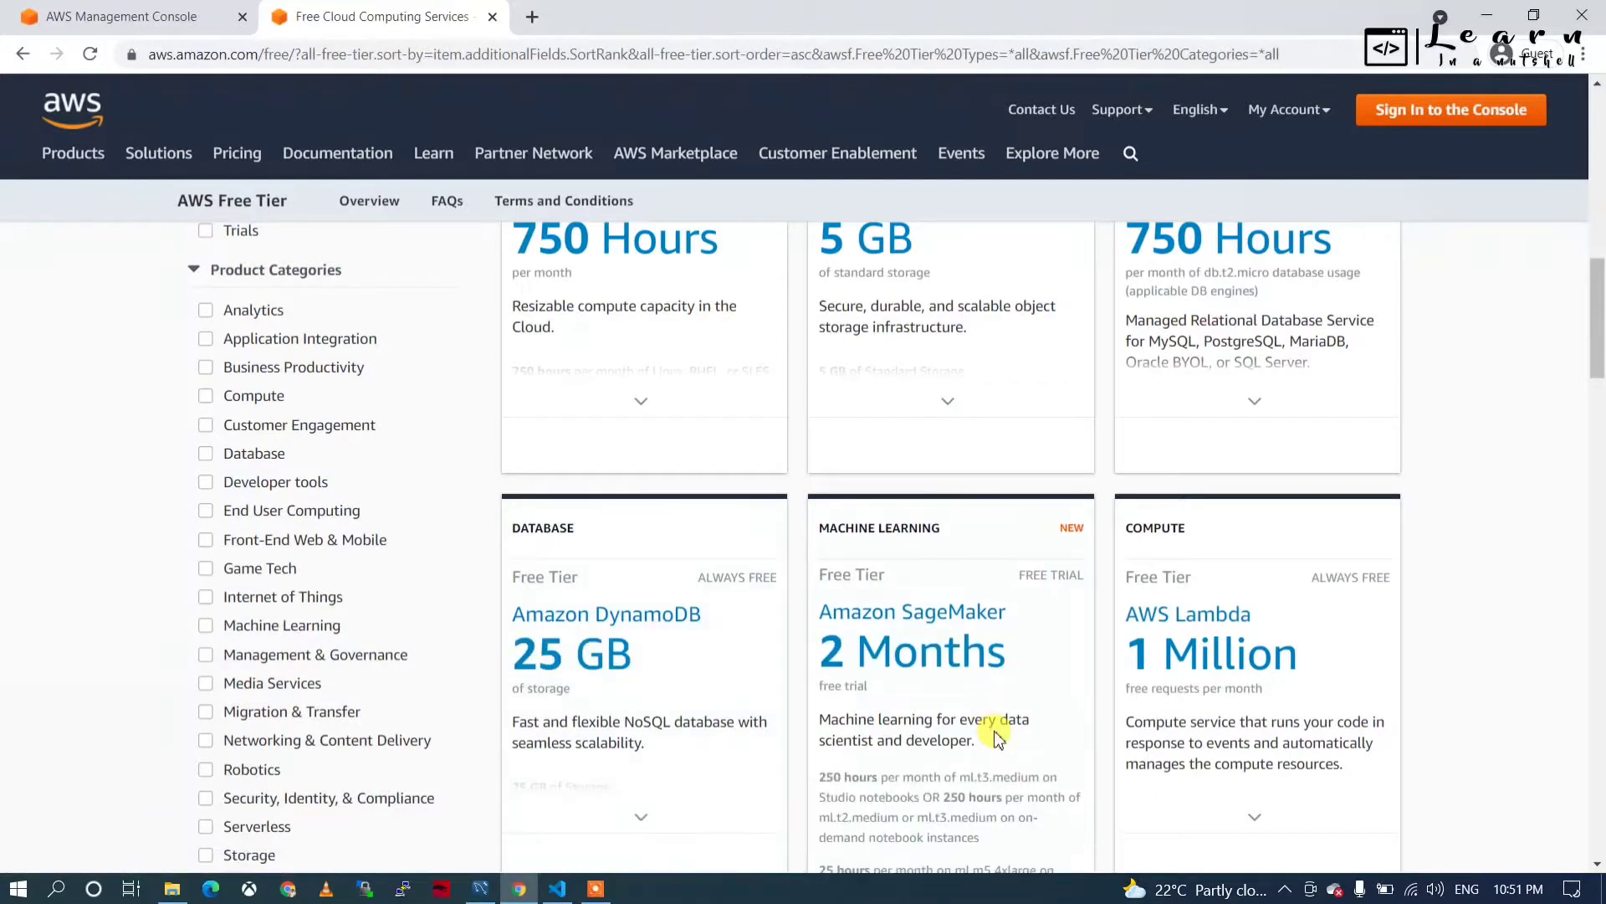
pyautogui.scroll(-1, 1496, 611)
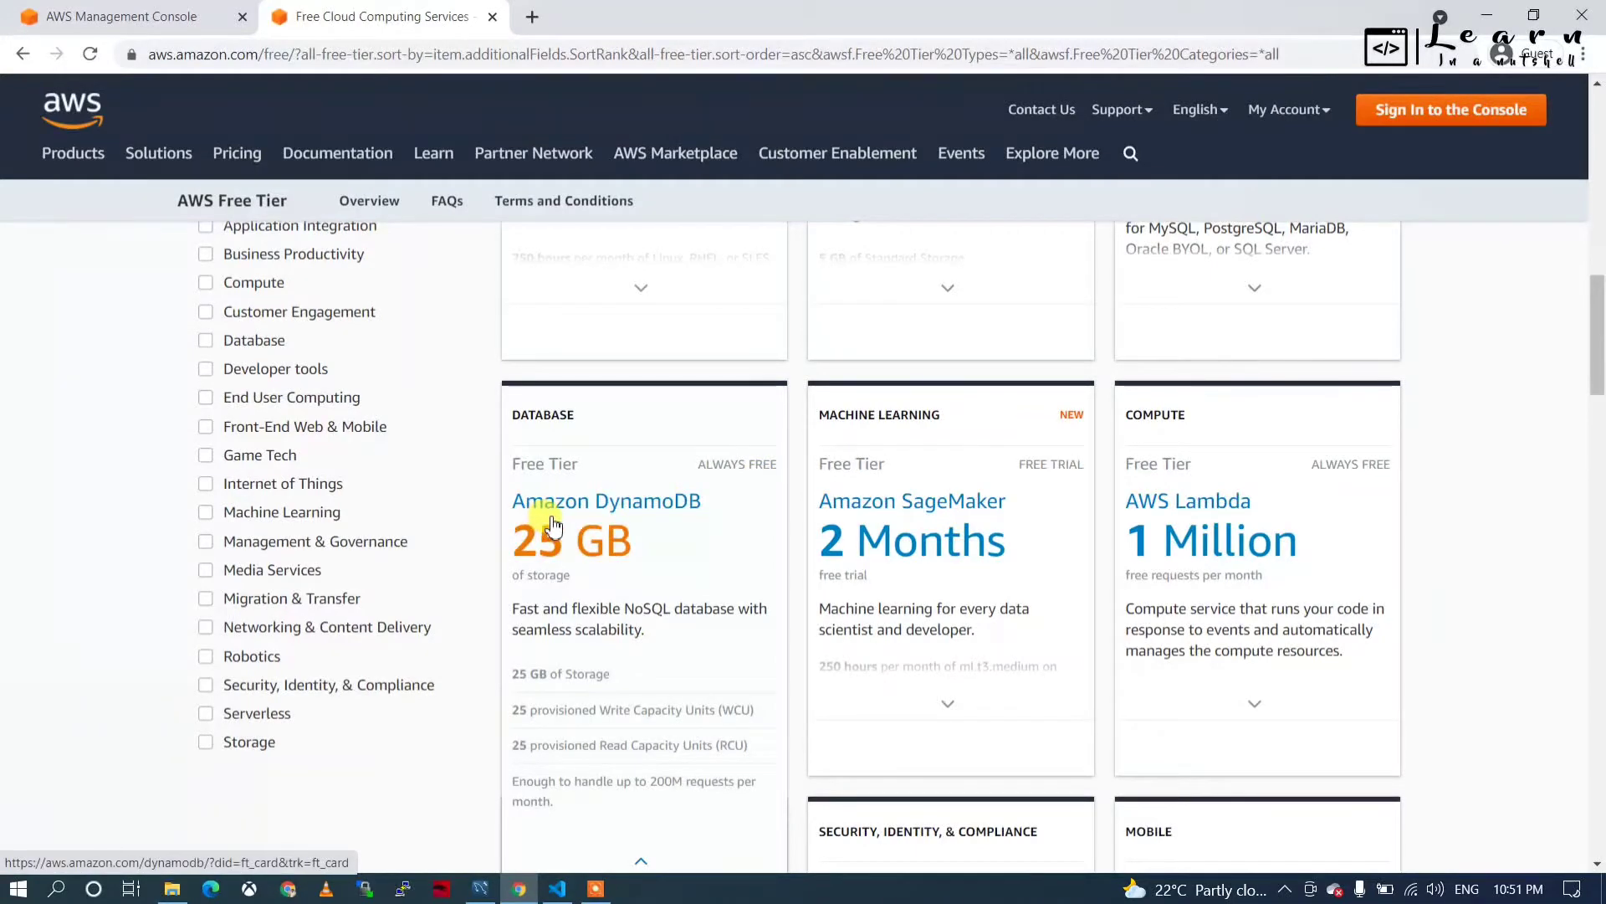
pyautogui.scroll(10, 707, 542)
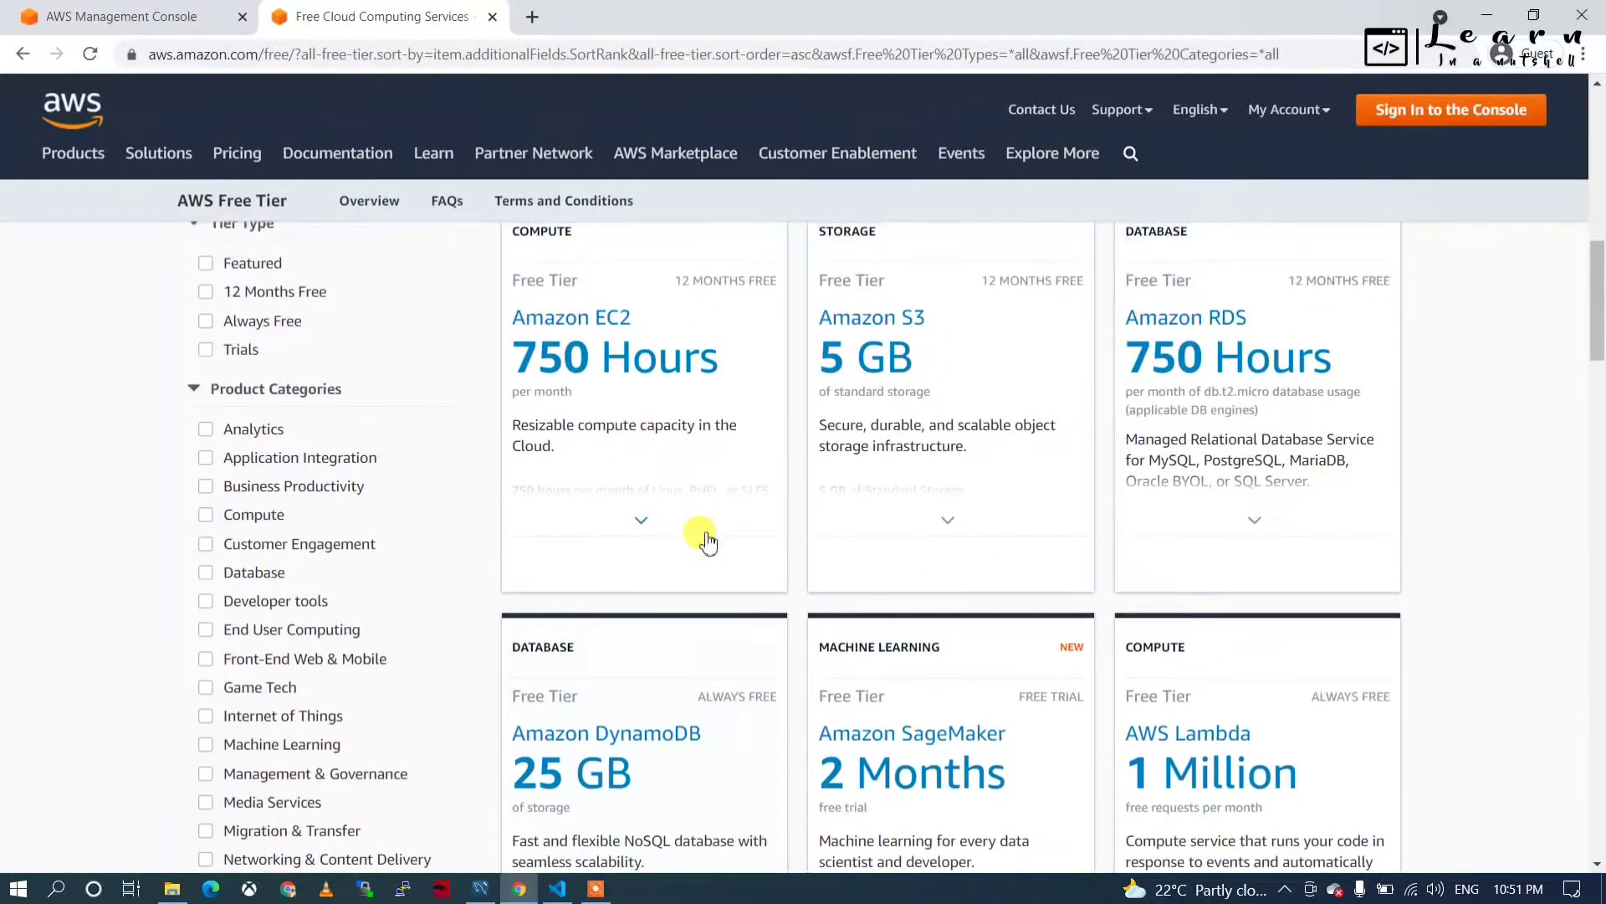
pyautogui.scroll(5, 620, 545)
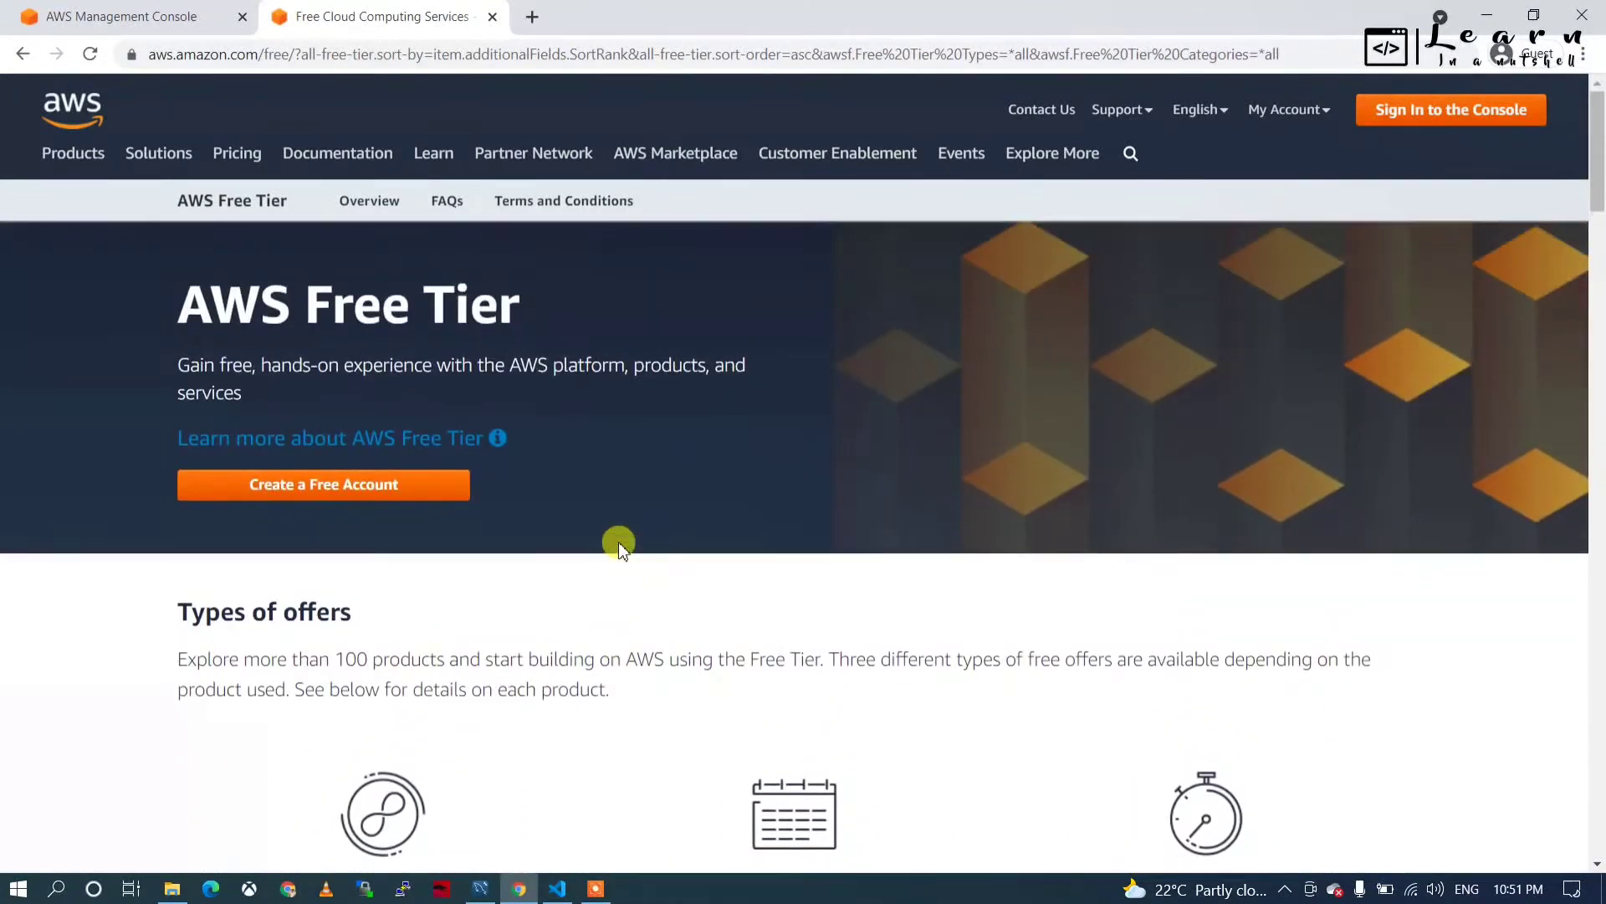
pyautogui.scroll(-6, 678, 506)
pyautogui.scroll(-6, 703, 539)
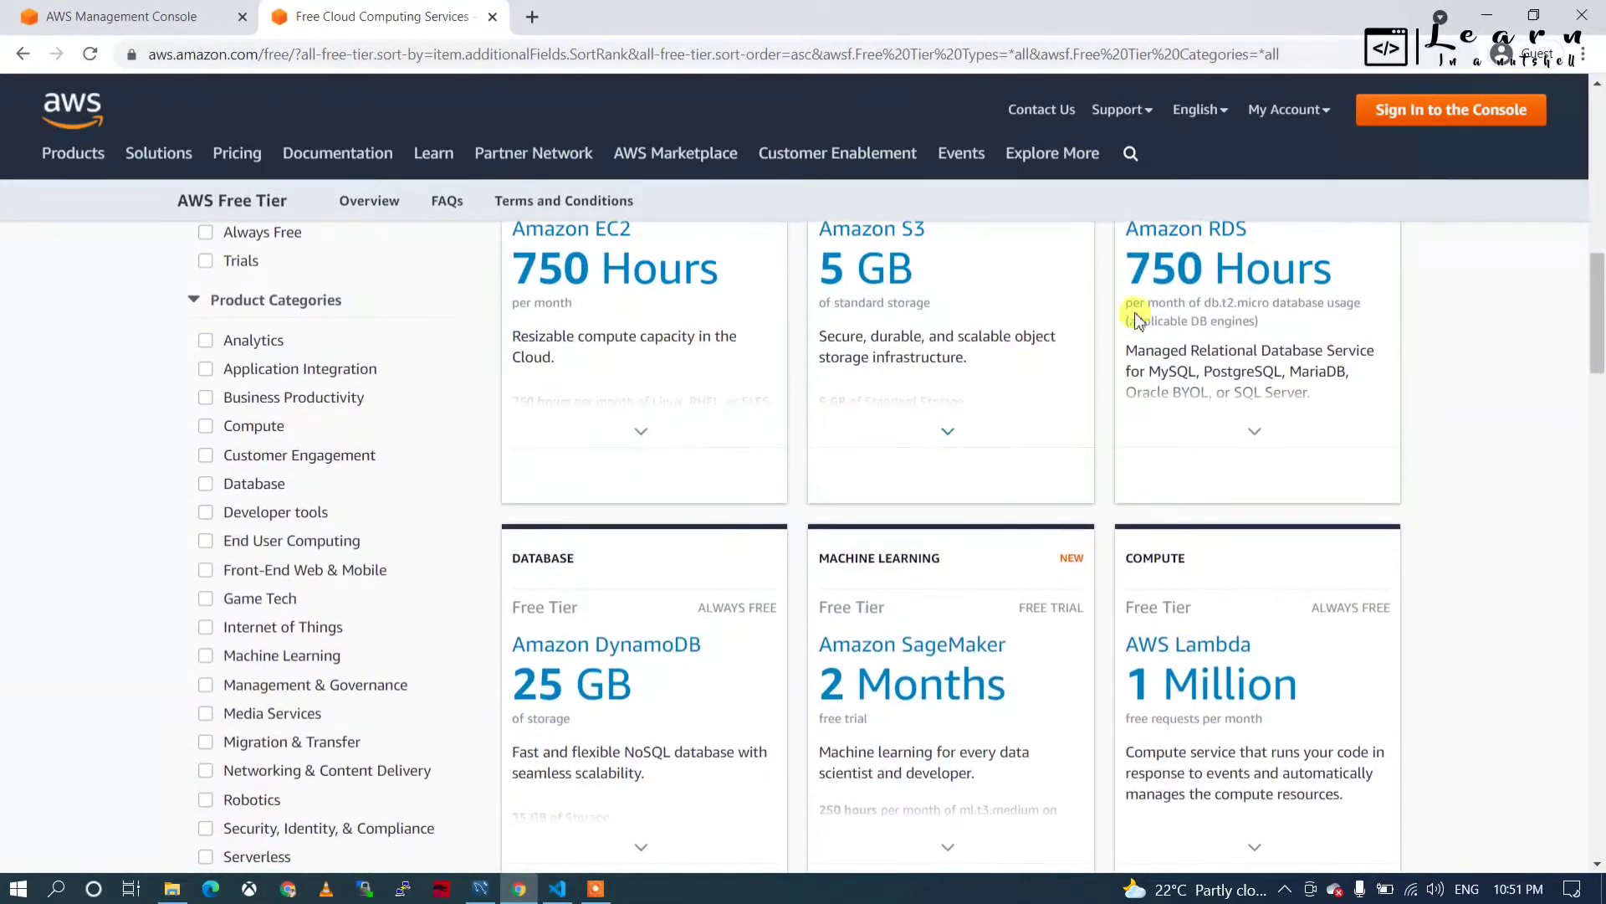
pyautogui.scroll(7, 948, 452)
pyautogui.scroll(5, 949, 452)
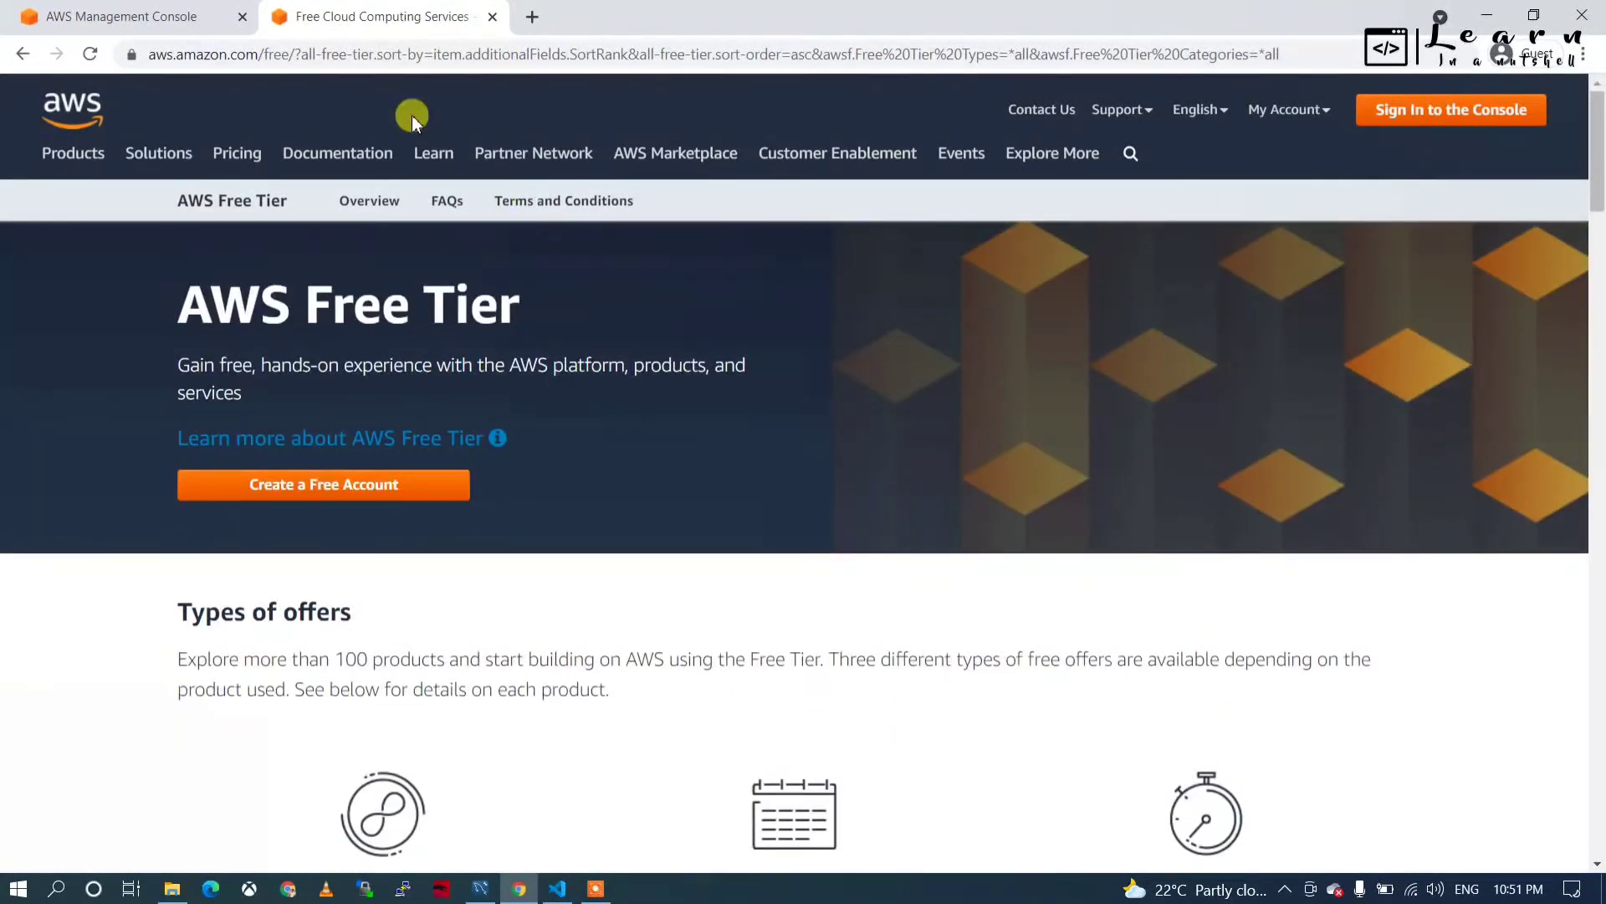
# Close the Free Tier tab and open the RDS service from the console search.
pyautogui.click(164, 26)
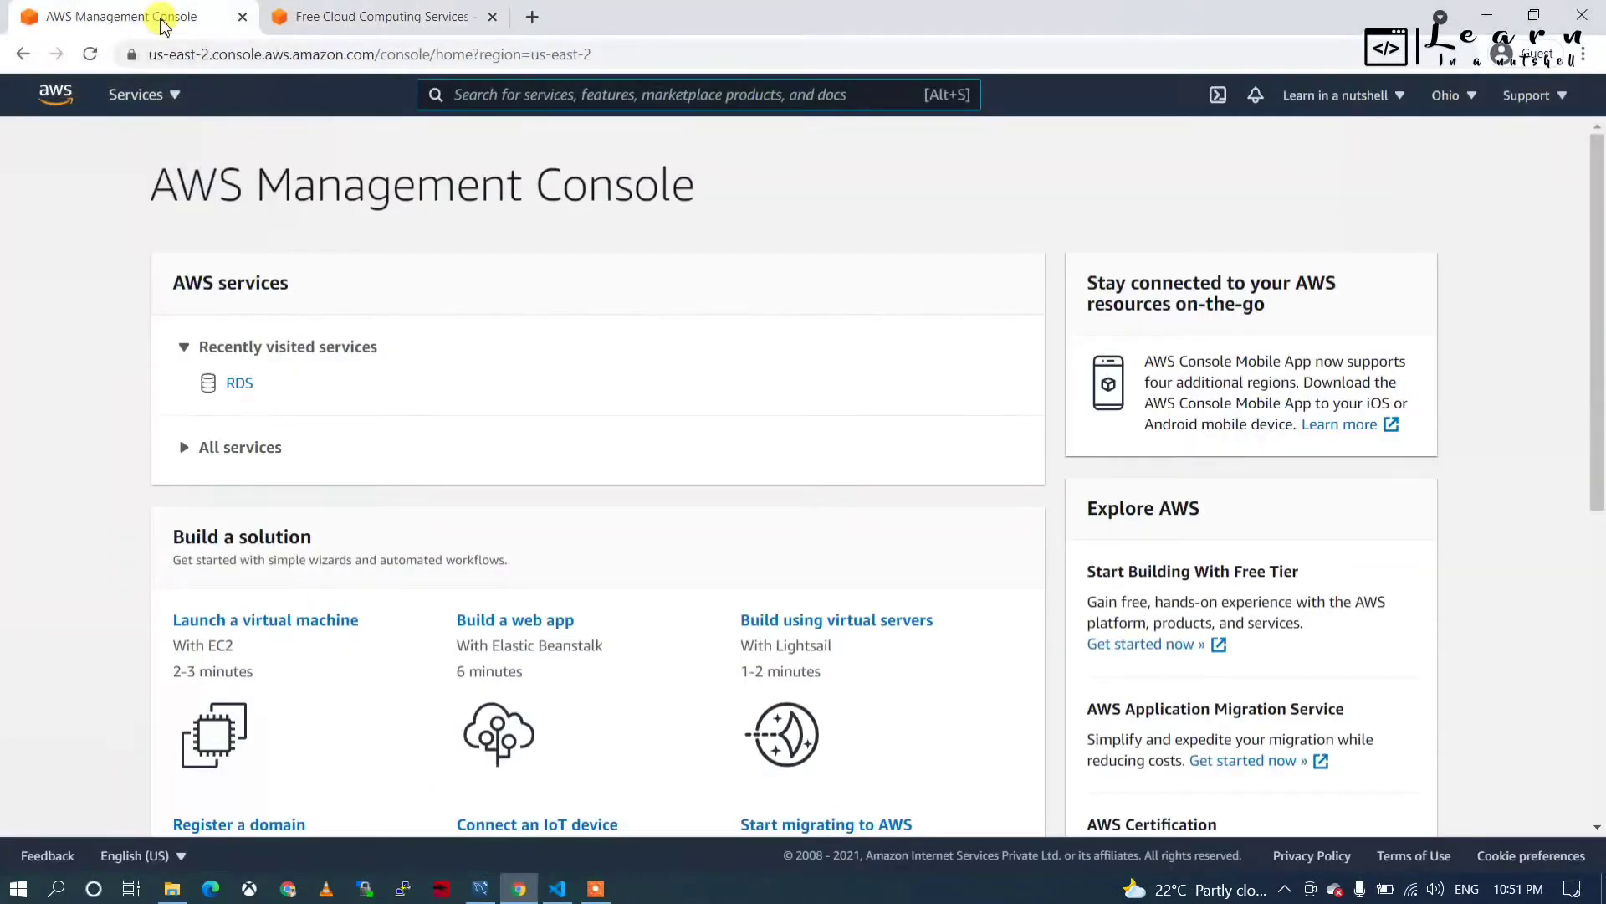
pyautogui.click(493, 18)
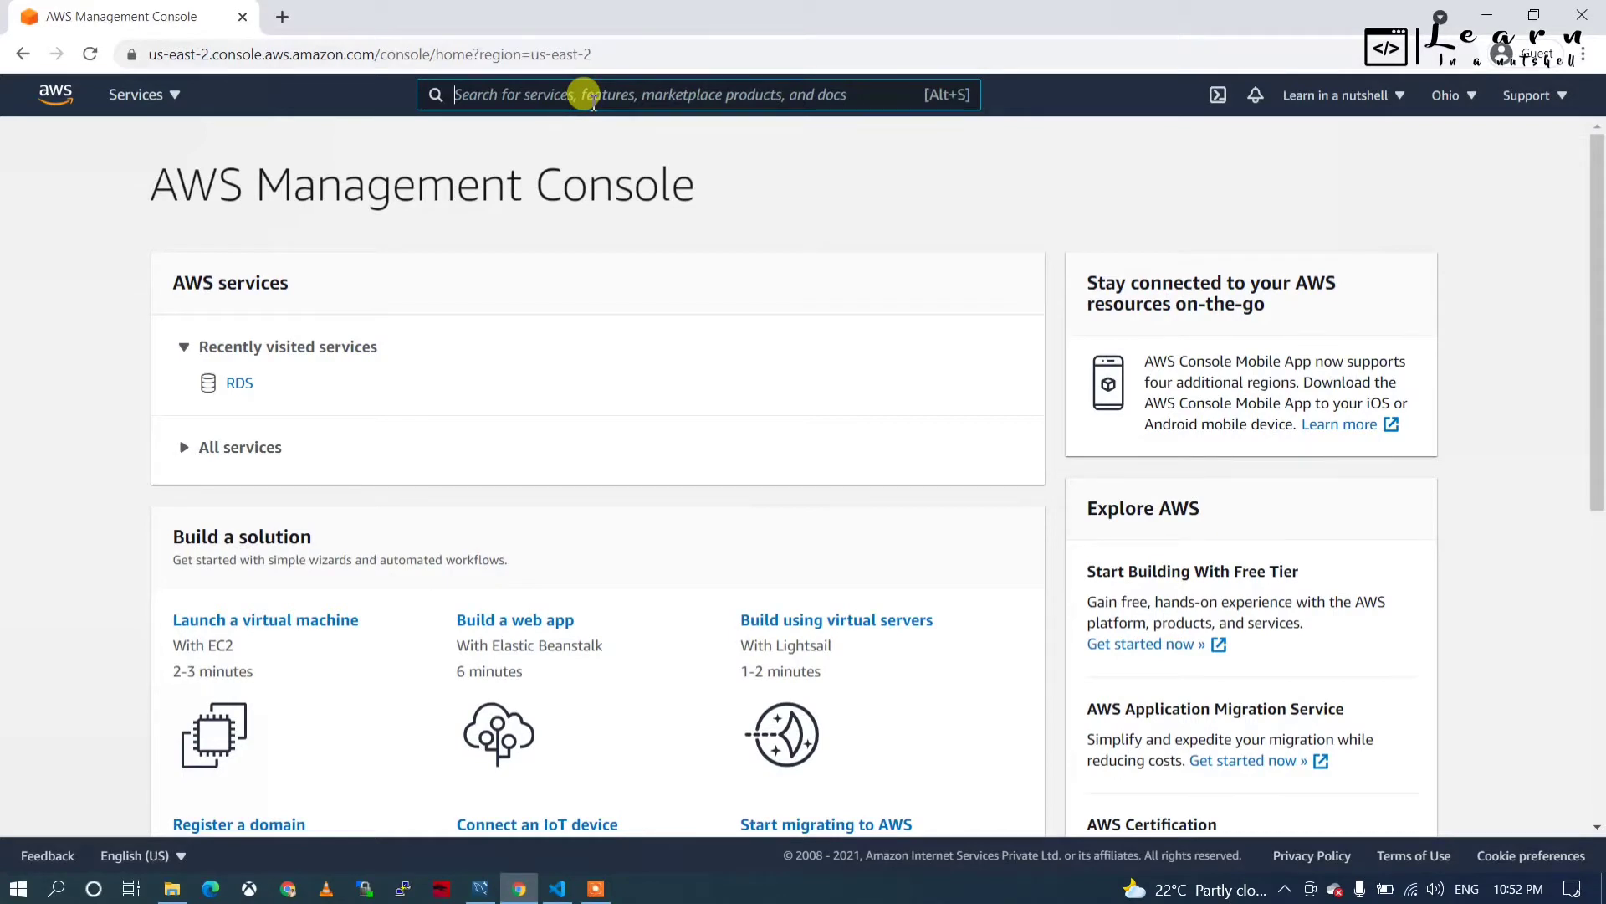
pyautogui.write('R')
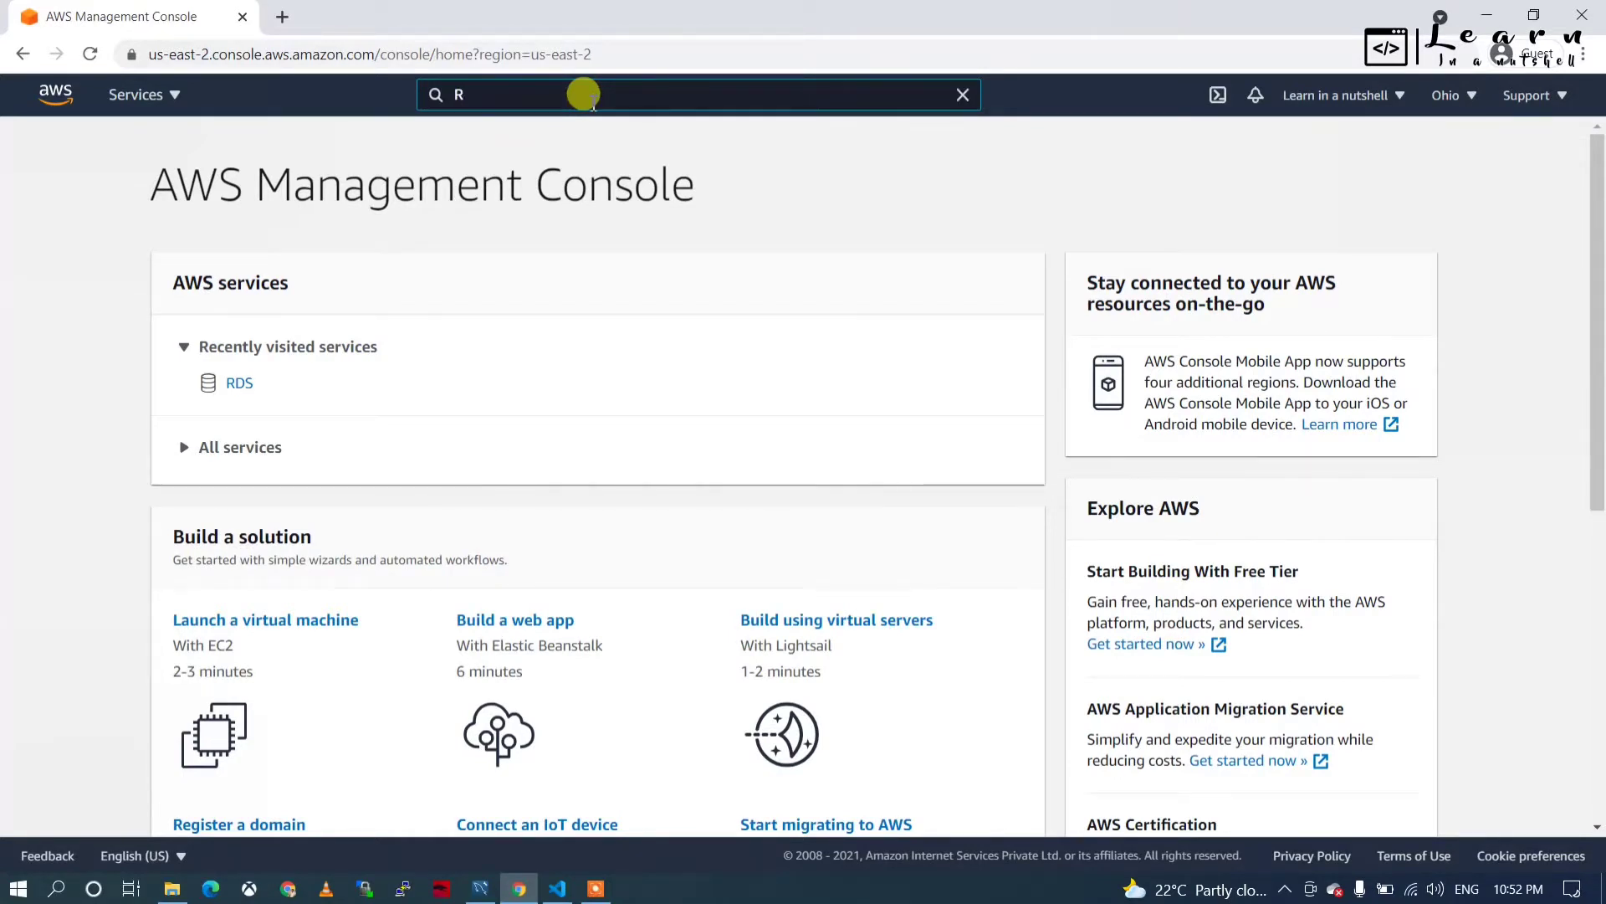
pyautogui.write('DS')
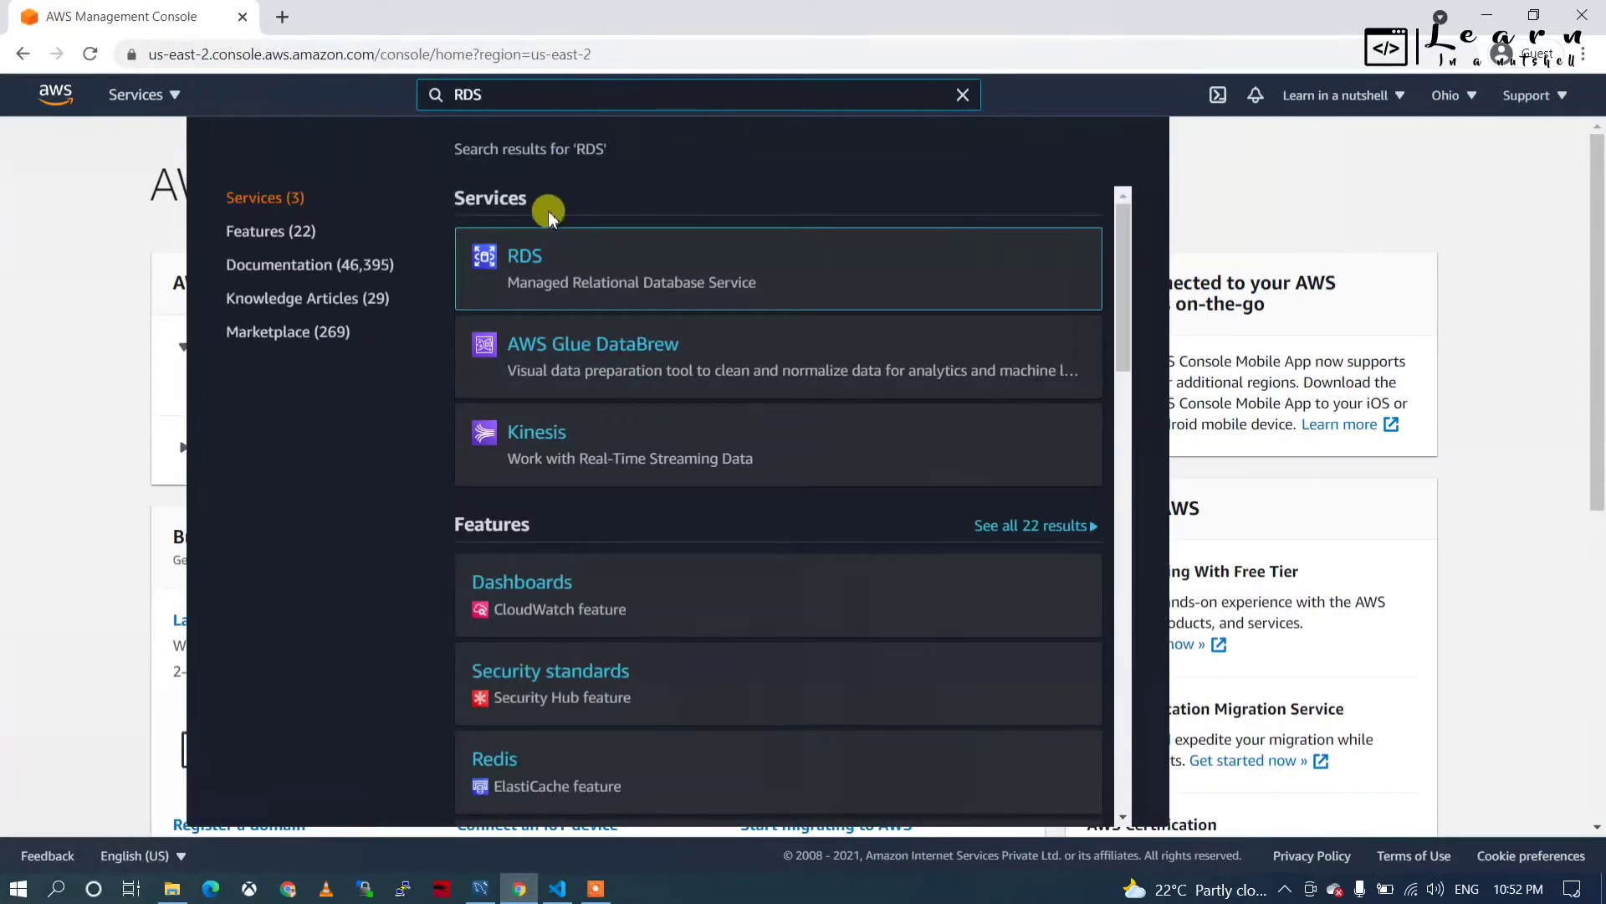
pyautogui.click(524, 259)
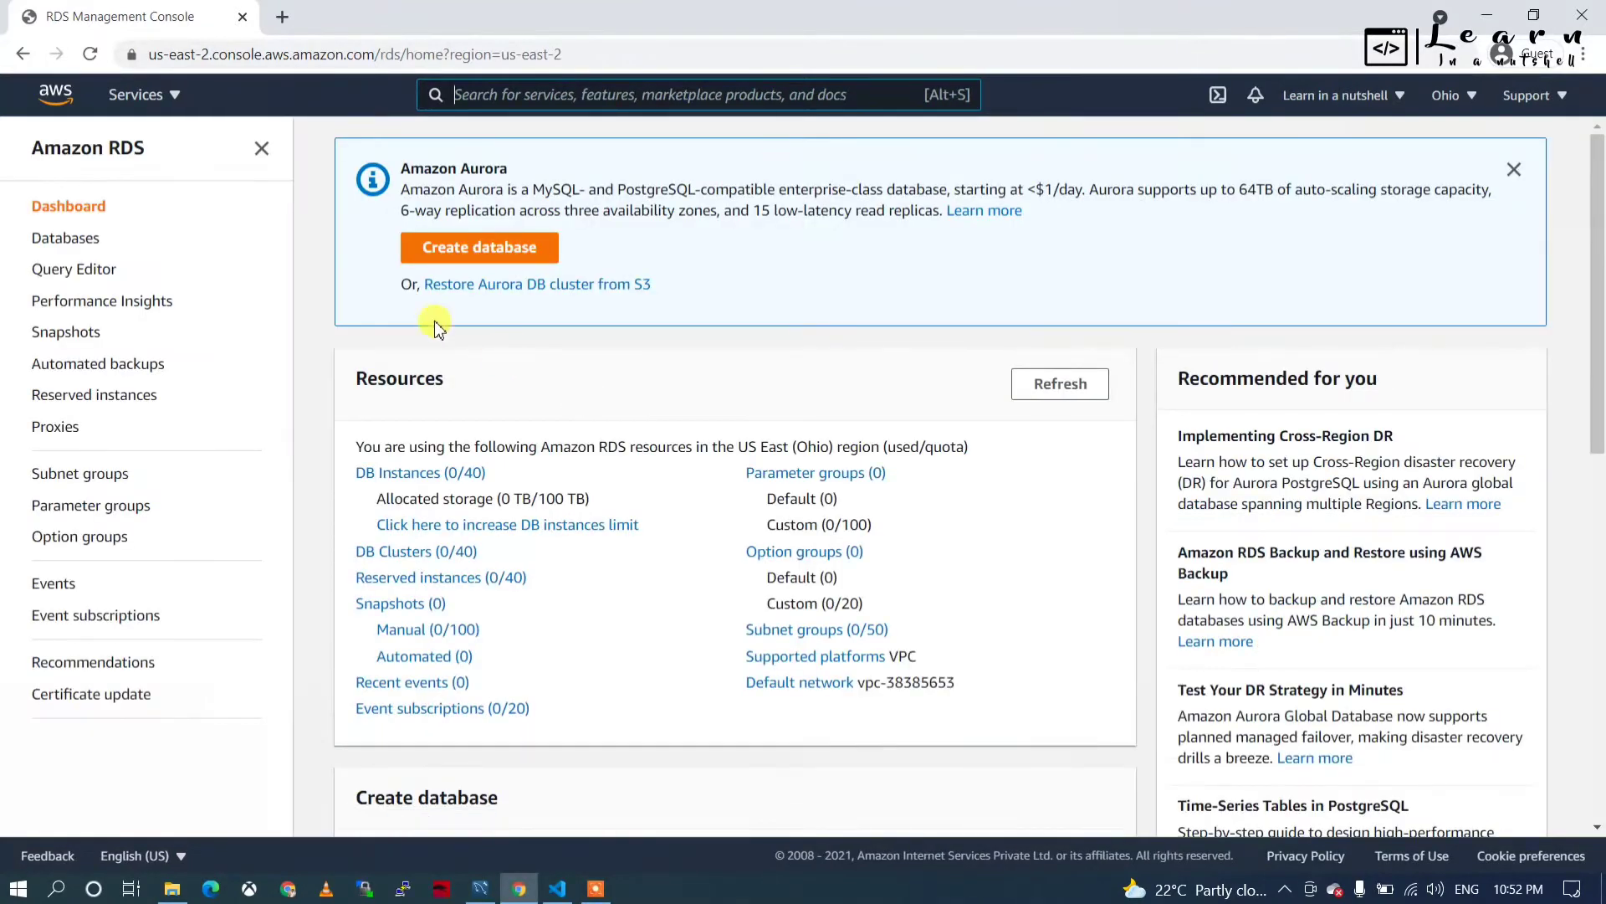
# Start creating a database with the MySQL engine, version 8.0.23.
pyautogui.click(497, 250)
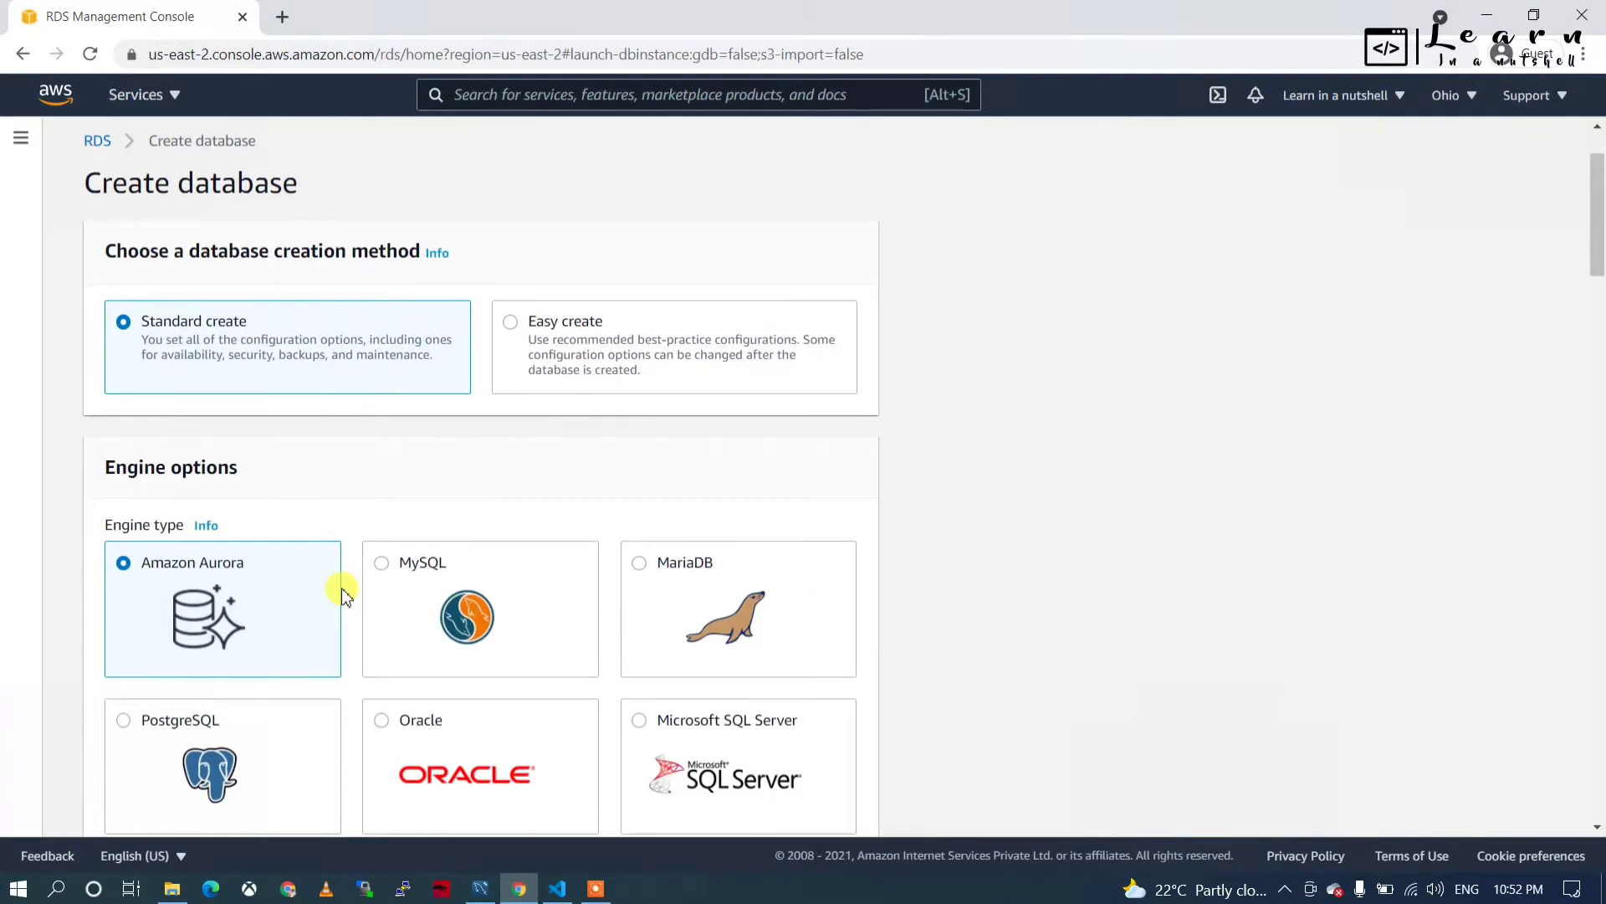
pyautogui.scroll(-1, 377, 552)
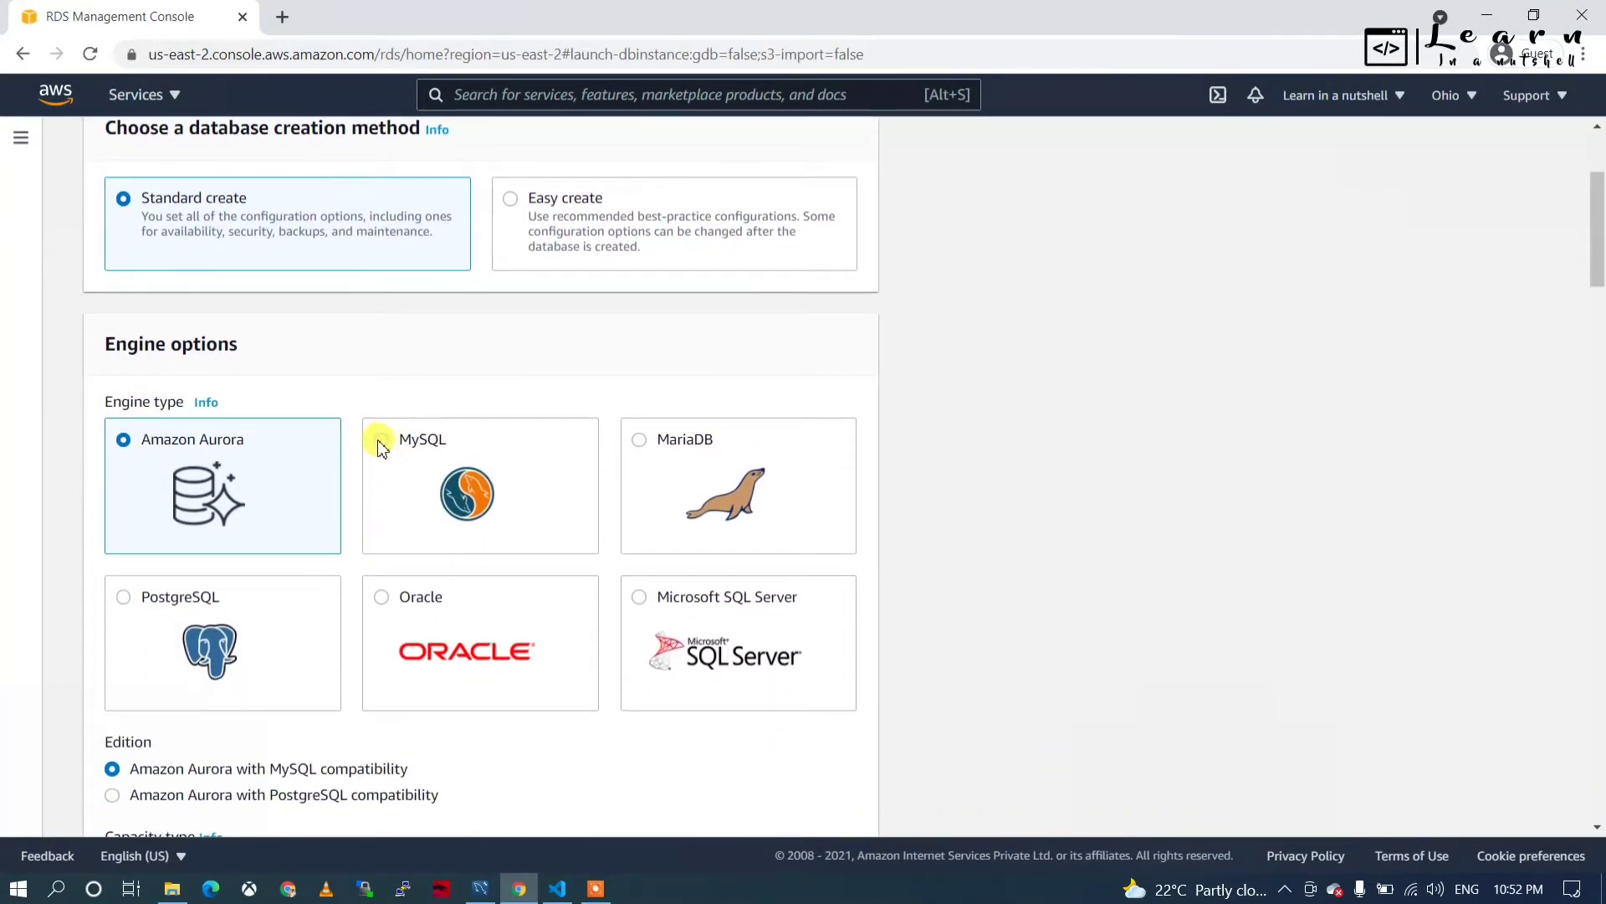
pyautogui.click(379, 444)
pyautogui.scroll(-1, 431, 567)
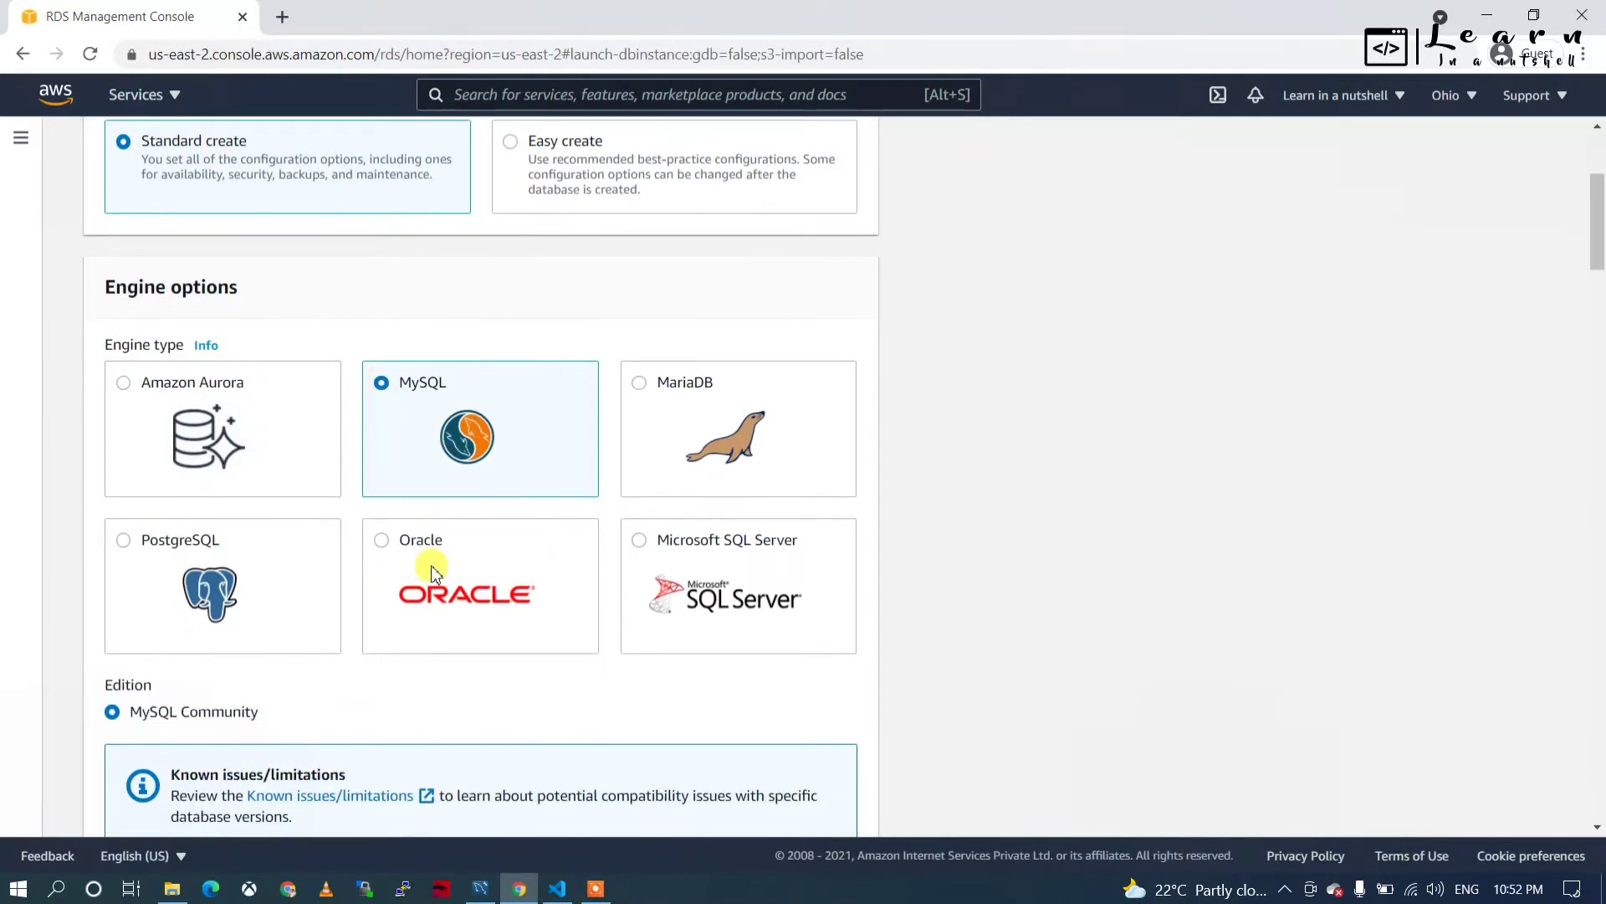
pyautogui.scroll(-5, 368, 561)
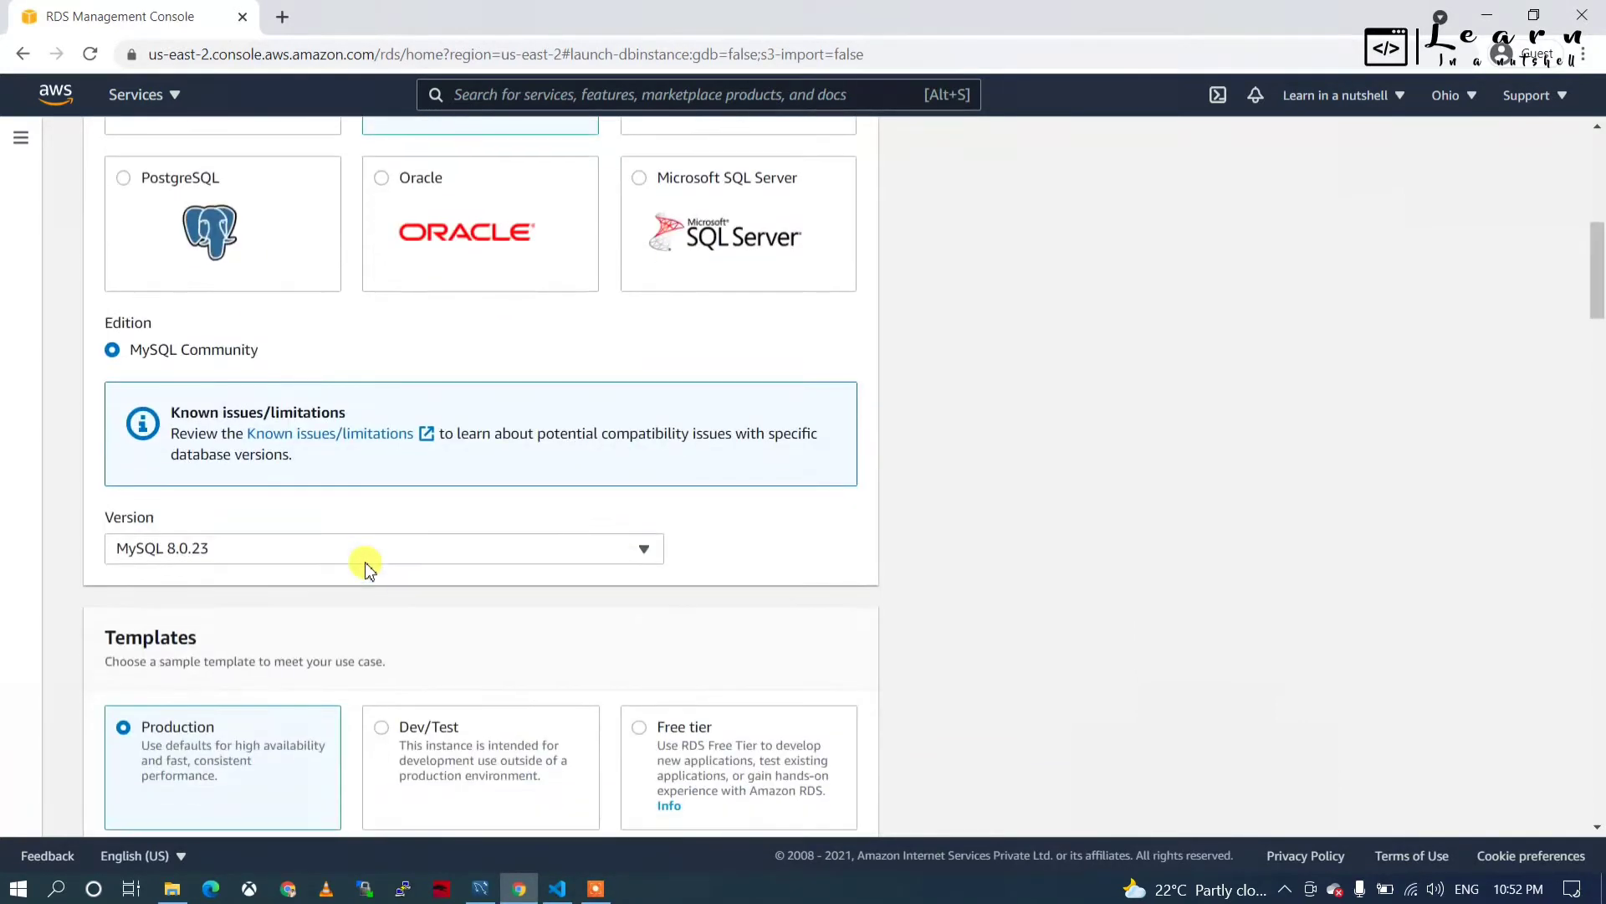
pyautogui.click(429, 497)
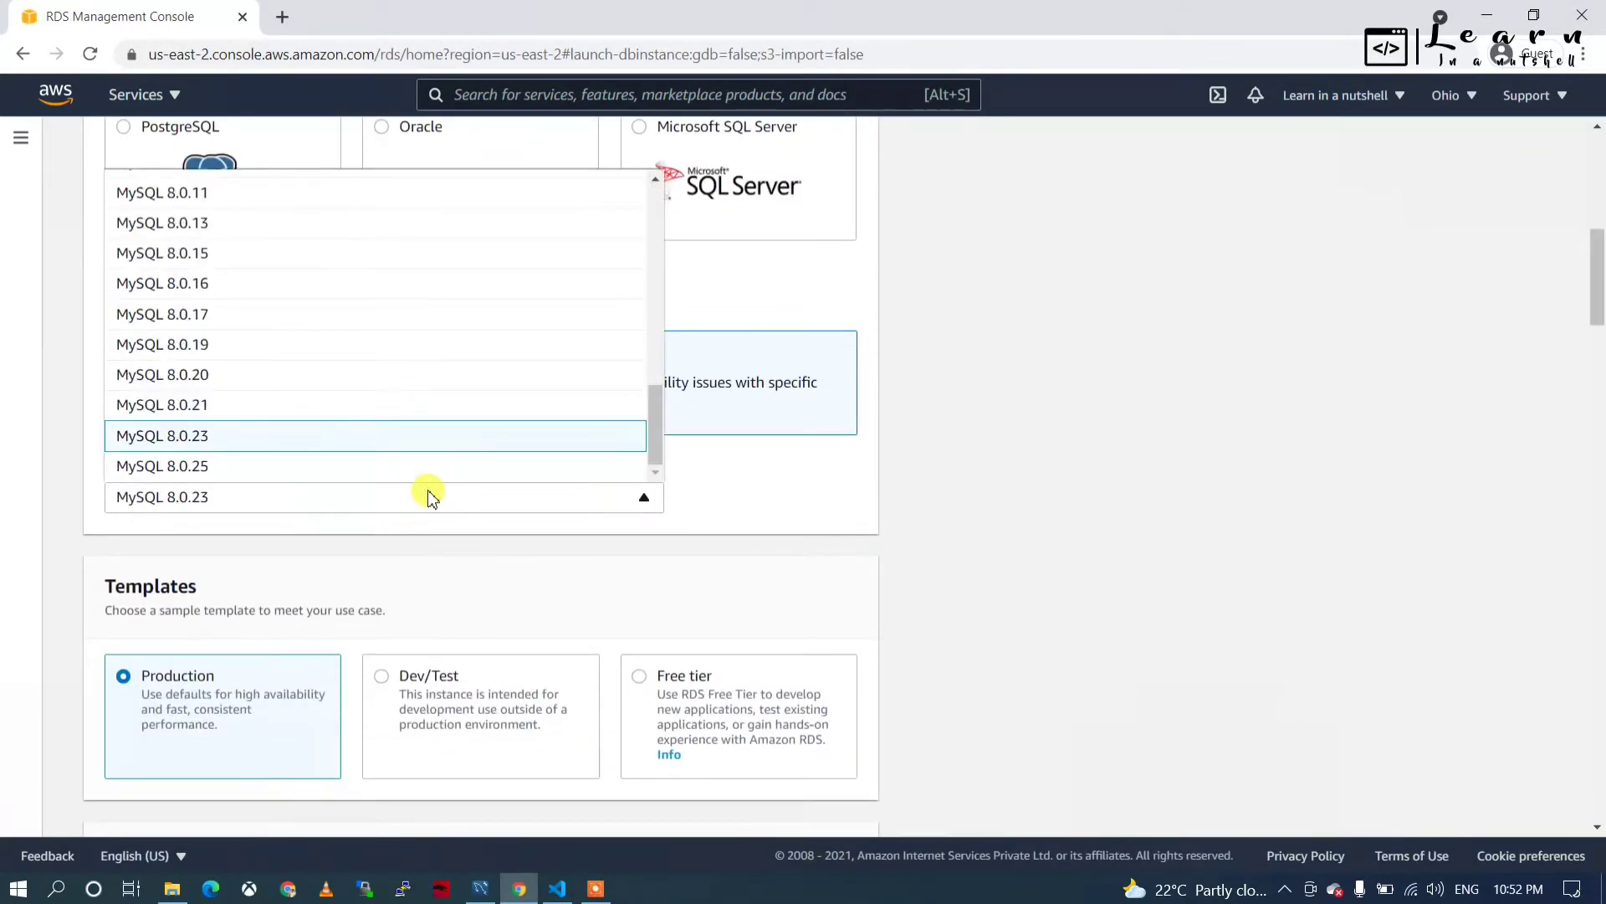
pyautogui.click(420, 502)
pyautogui.scroll(-4, 360, 590)
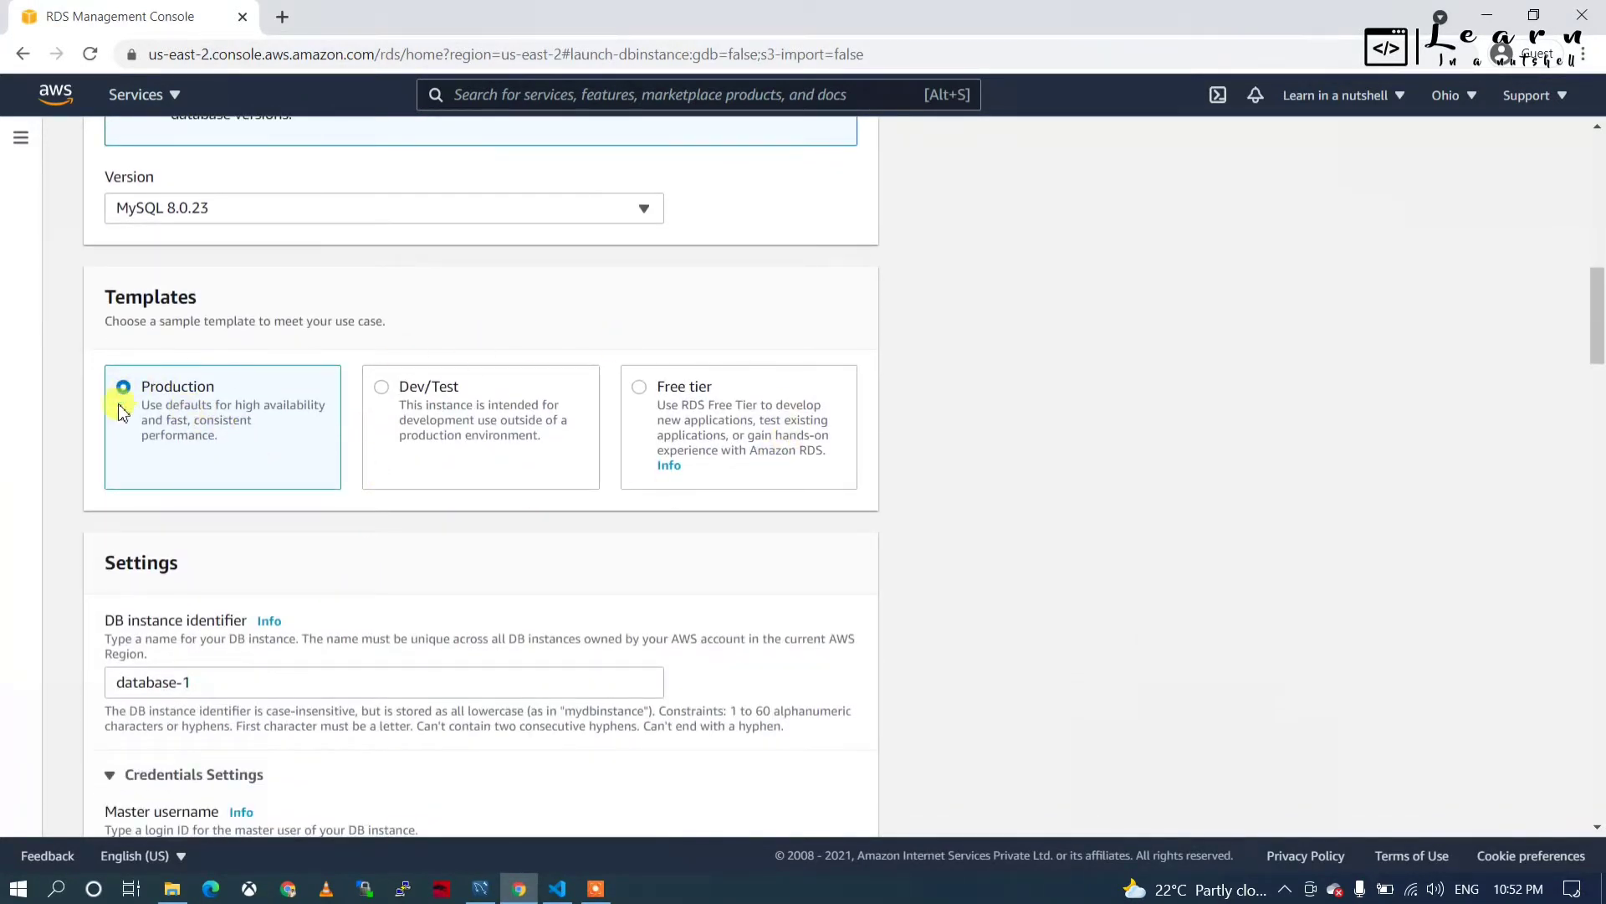
# Compare the Production template's estimated monthly costs, then settle on the Free tier template.
pyautogui.click(639, 387)
pyautogui.scroll(-1, 557, 626)
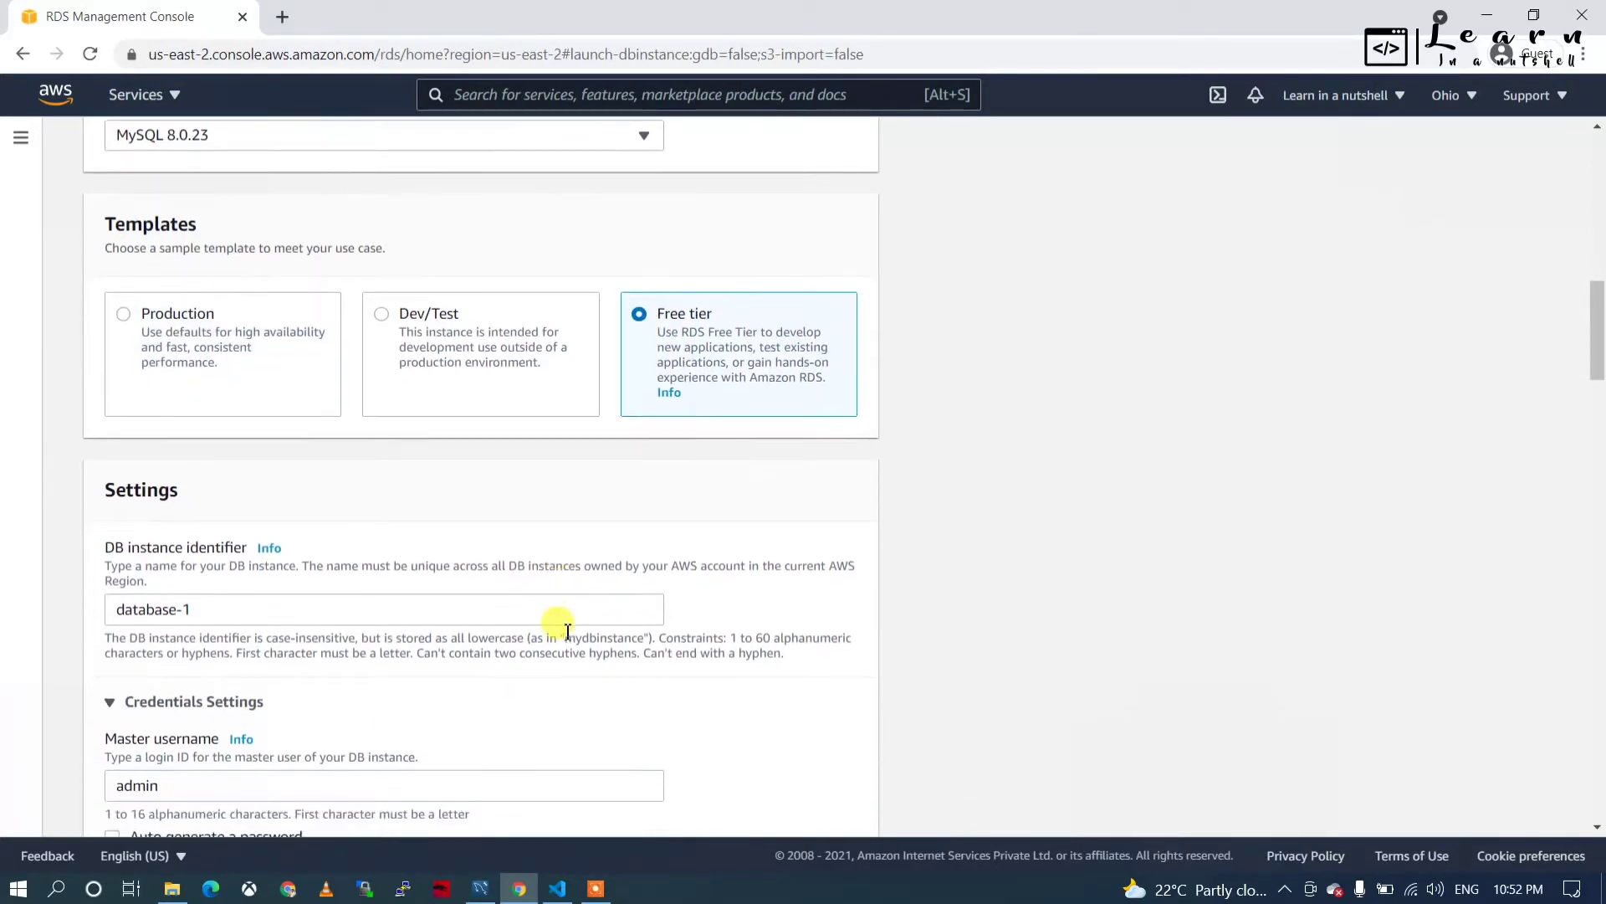
pyautogui.click(124, 318)
pyautogui.scroll(-15, 323, 527)
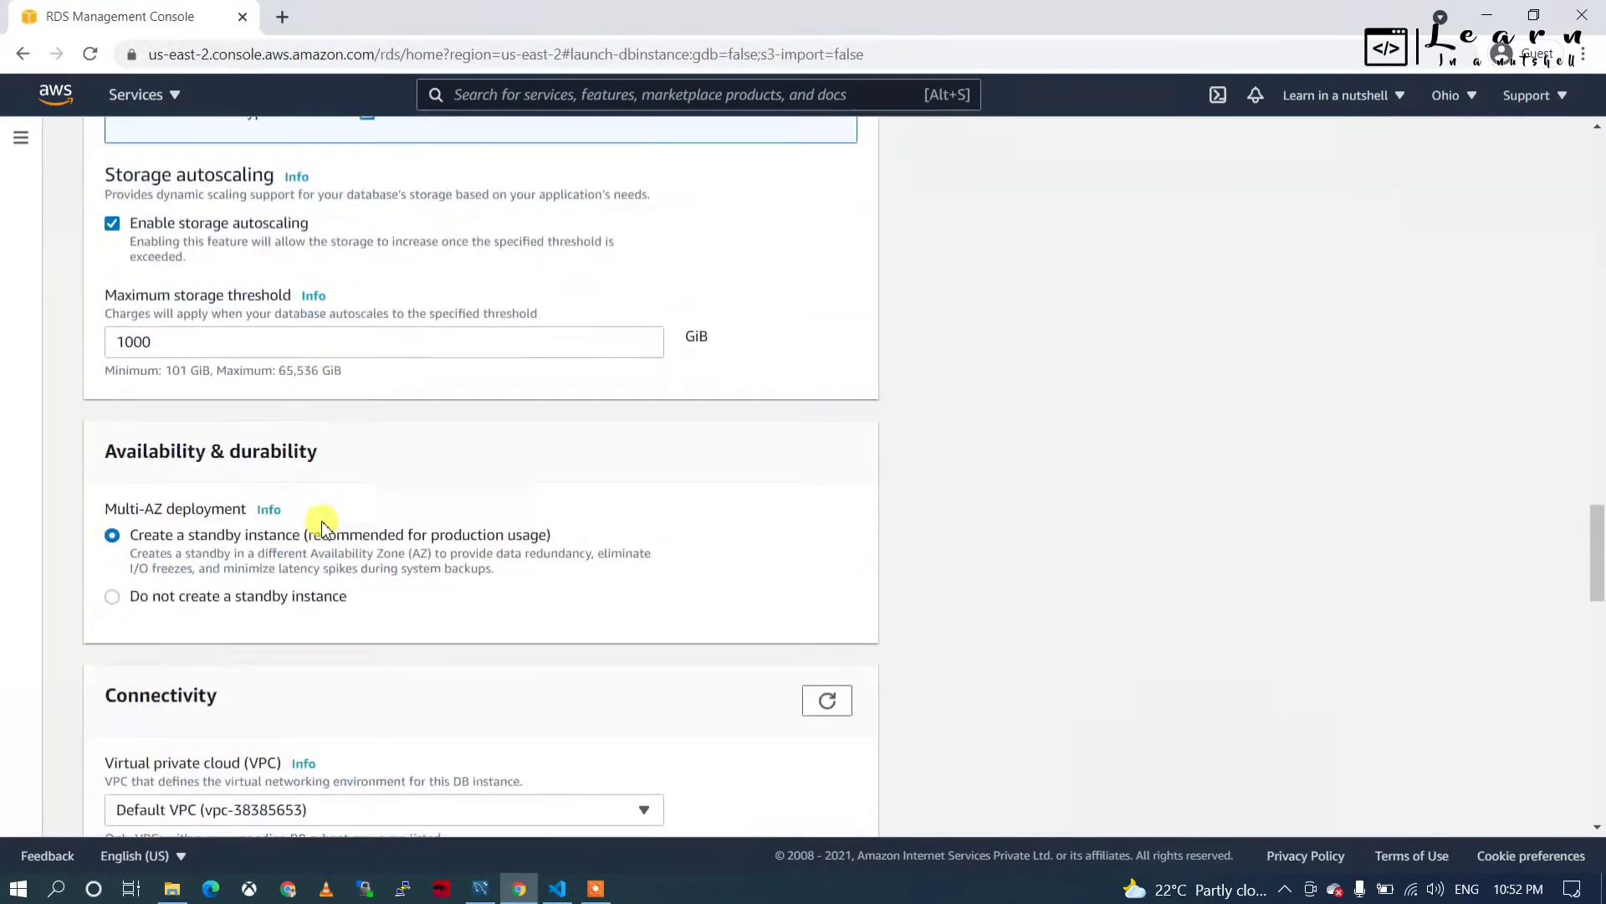
pyautogui.scroll(-20, 323, 527)
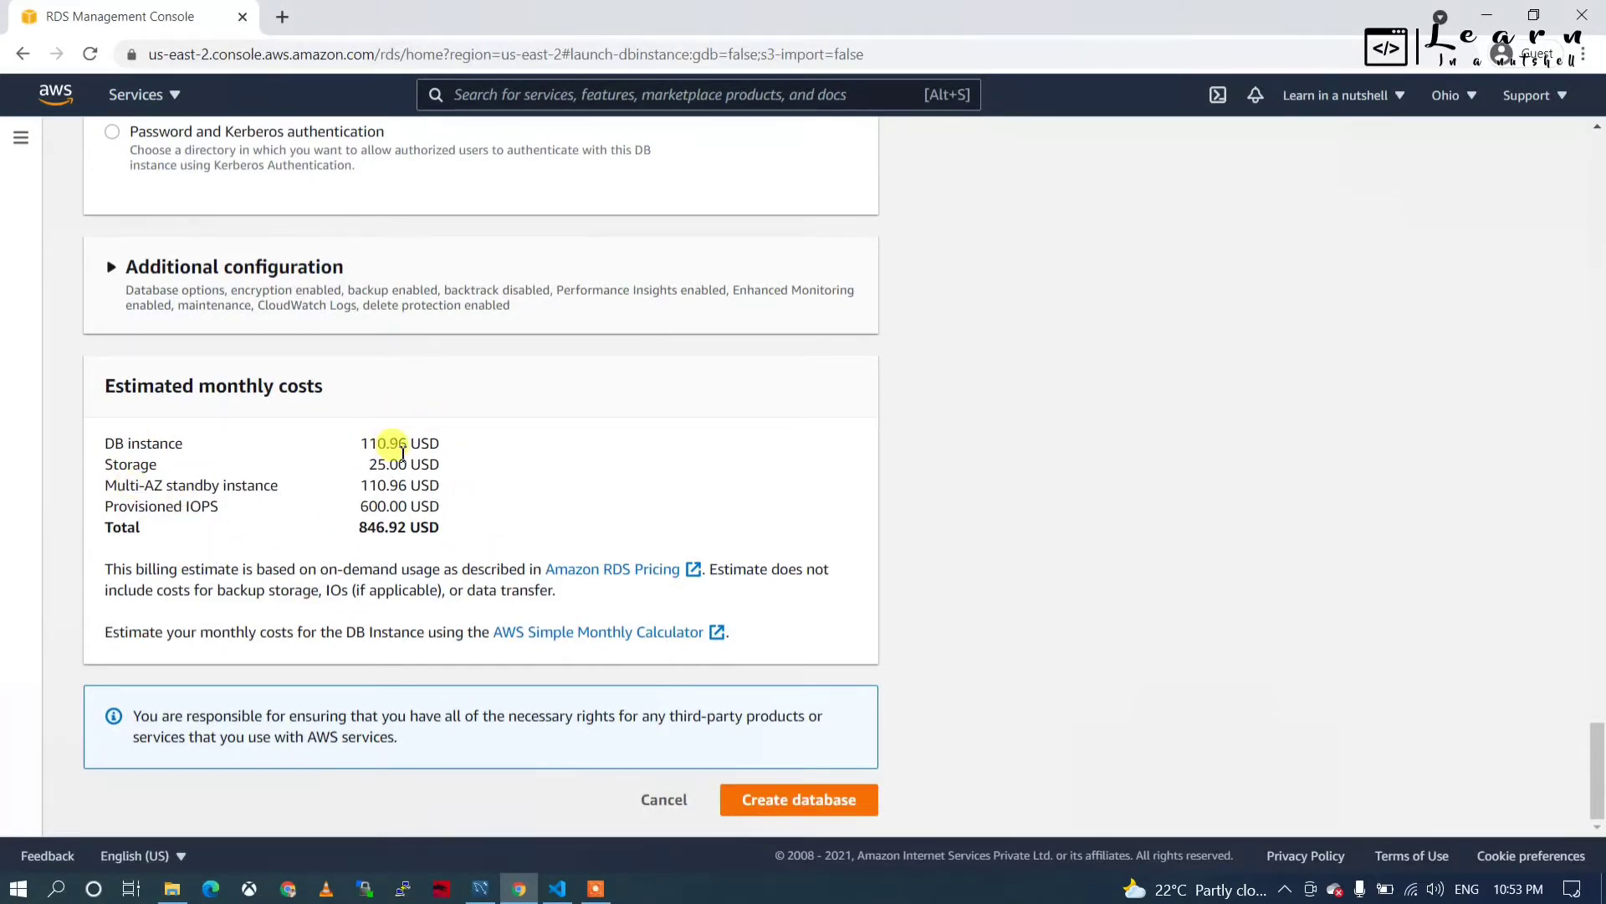
pyautogui.scroll(20, 402, 452)
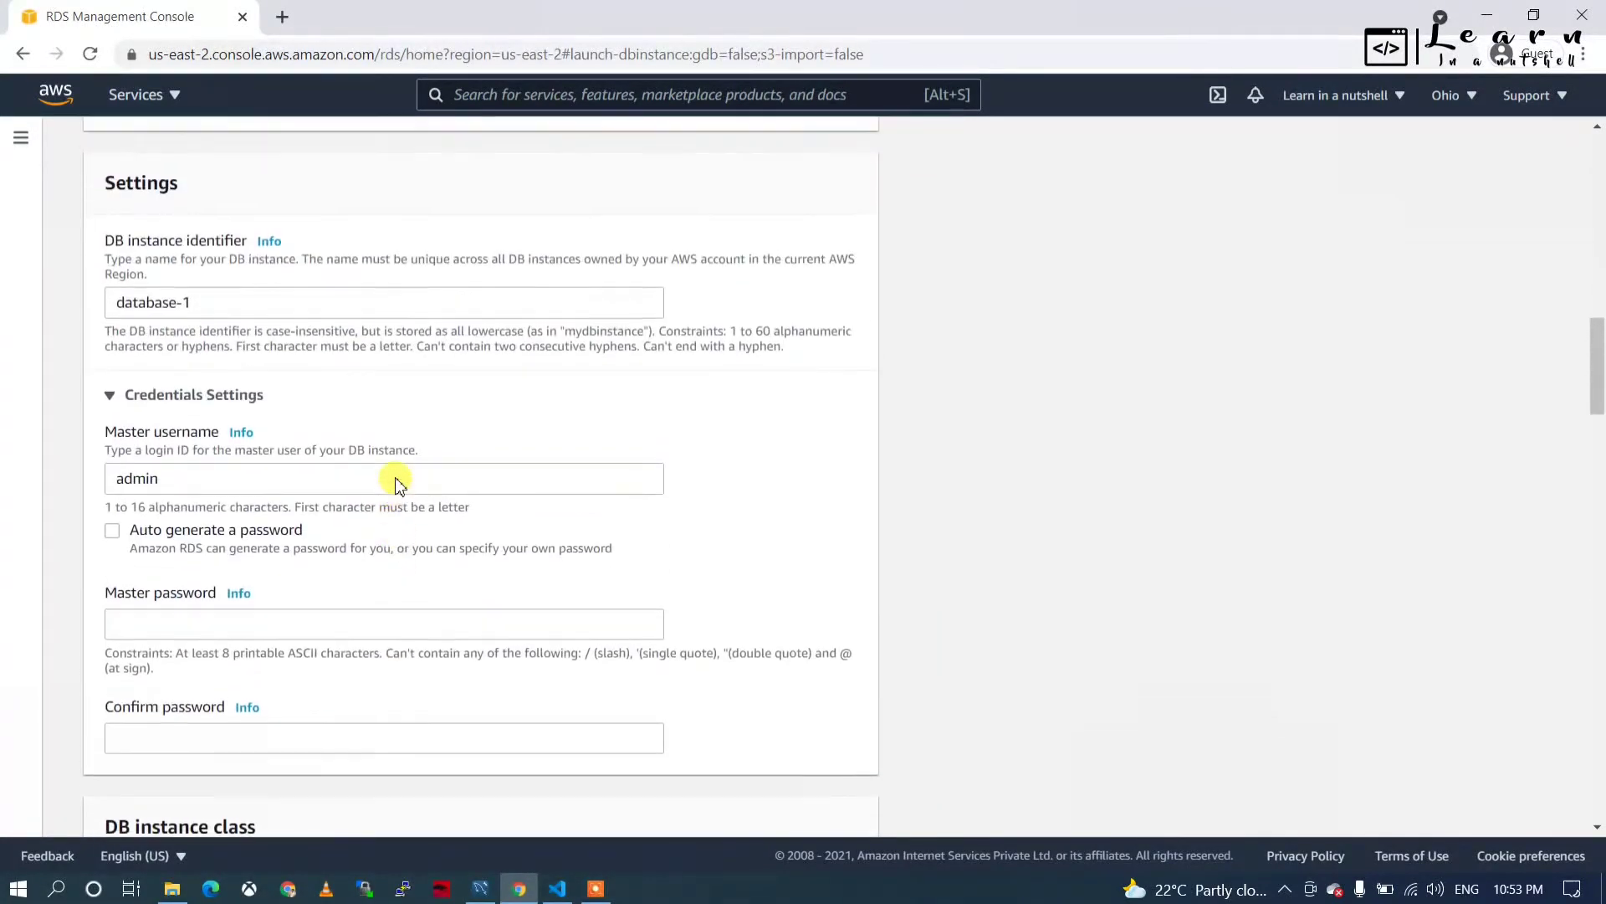
pyautogui.scroll(6, 397, 483)
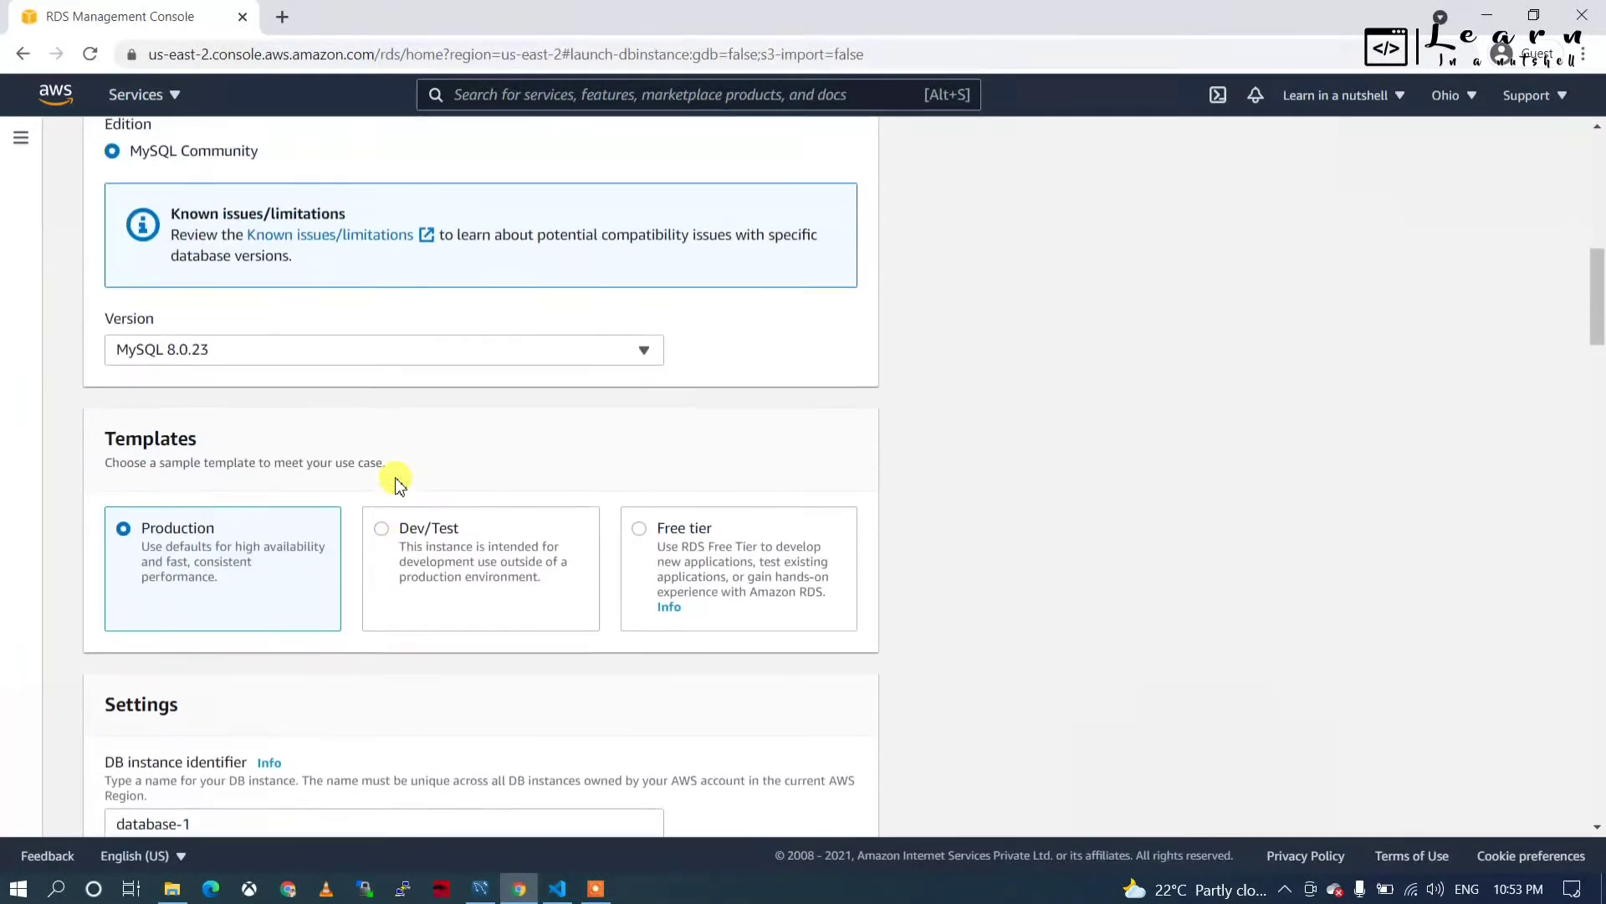
pyautogui.click(641, 543)
pyautogui.scroll(-20, 574, 719)
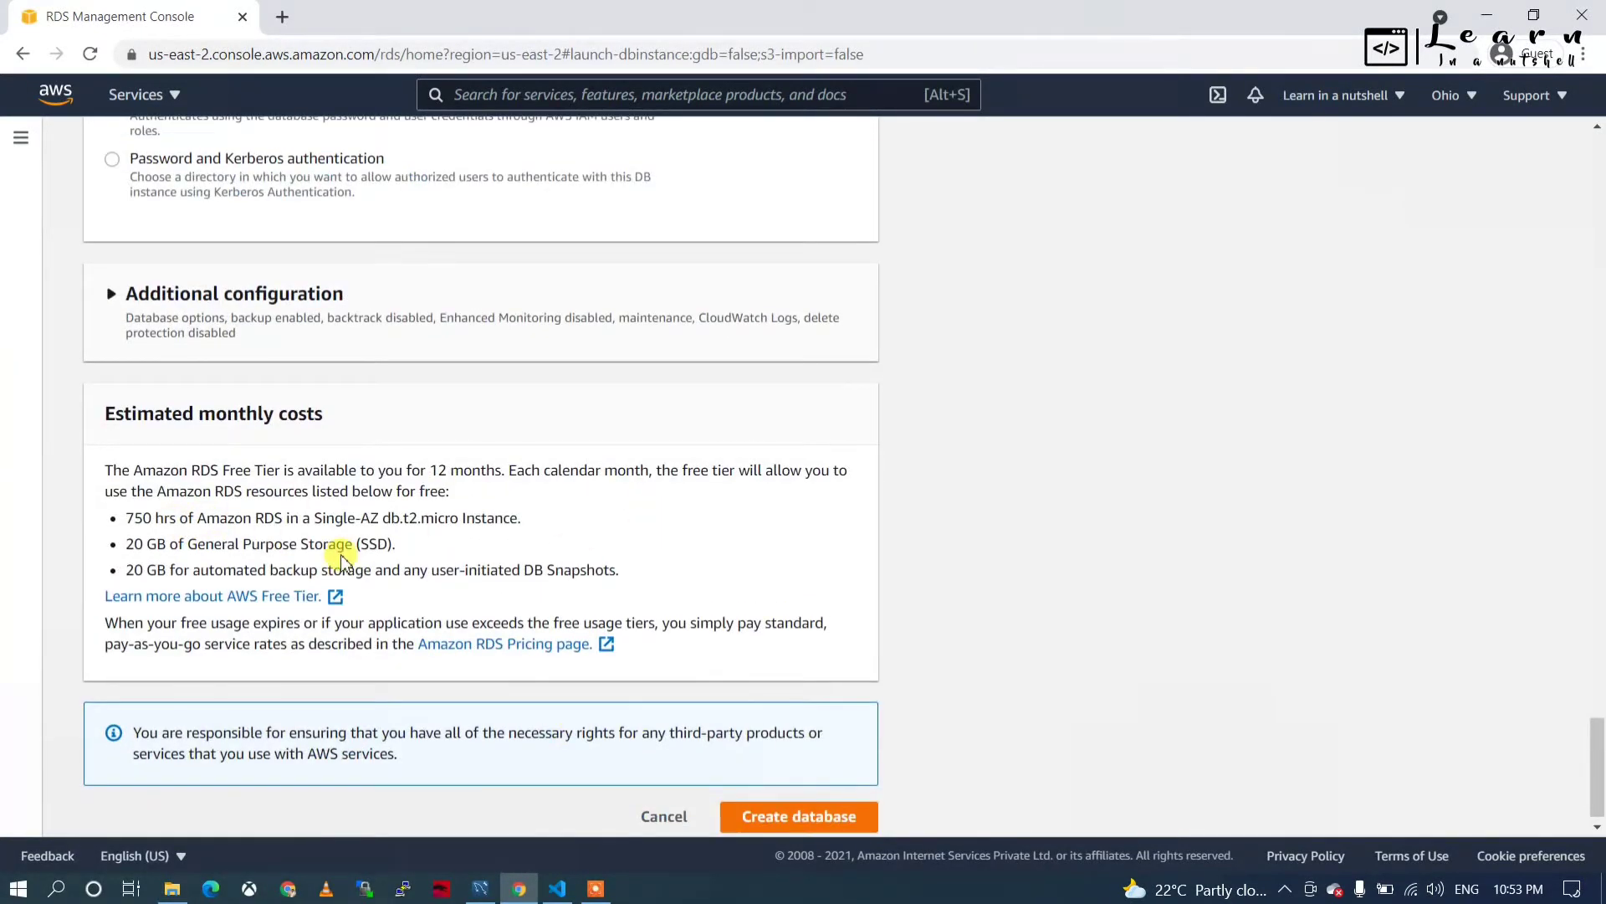
pyautogui.scroll(15, 343, 559)
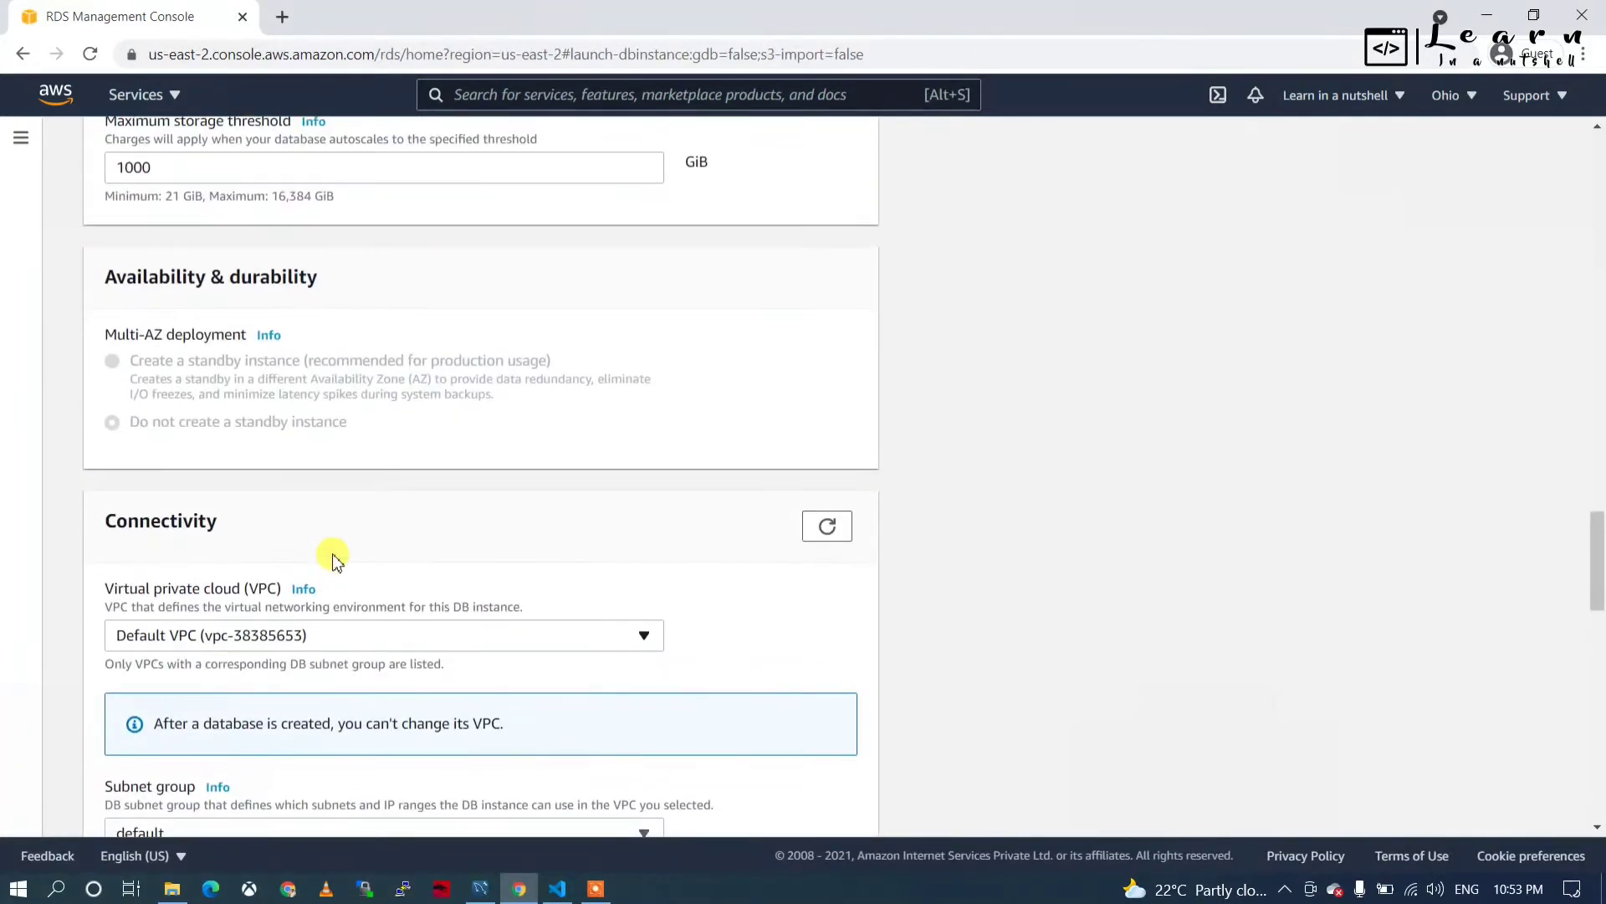
pyautogui.scroll(5, 336, 559)
pyautogui.scroll(12, 335, 559)
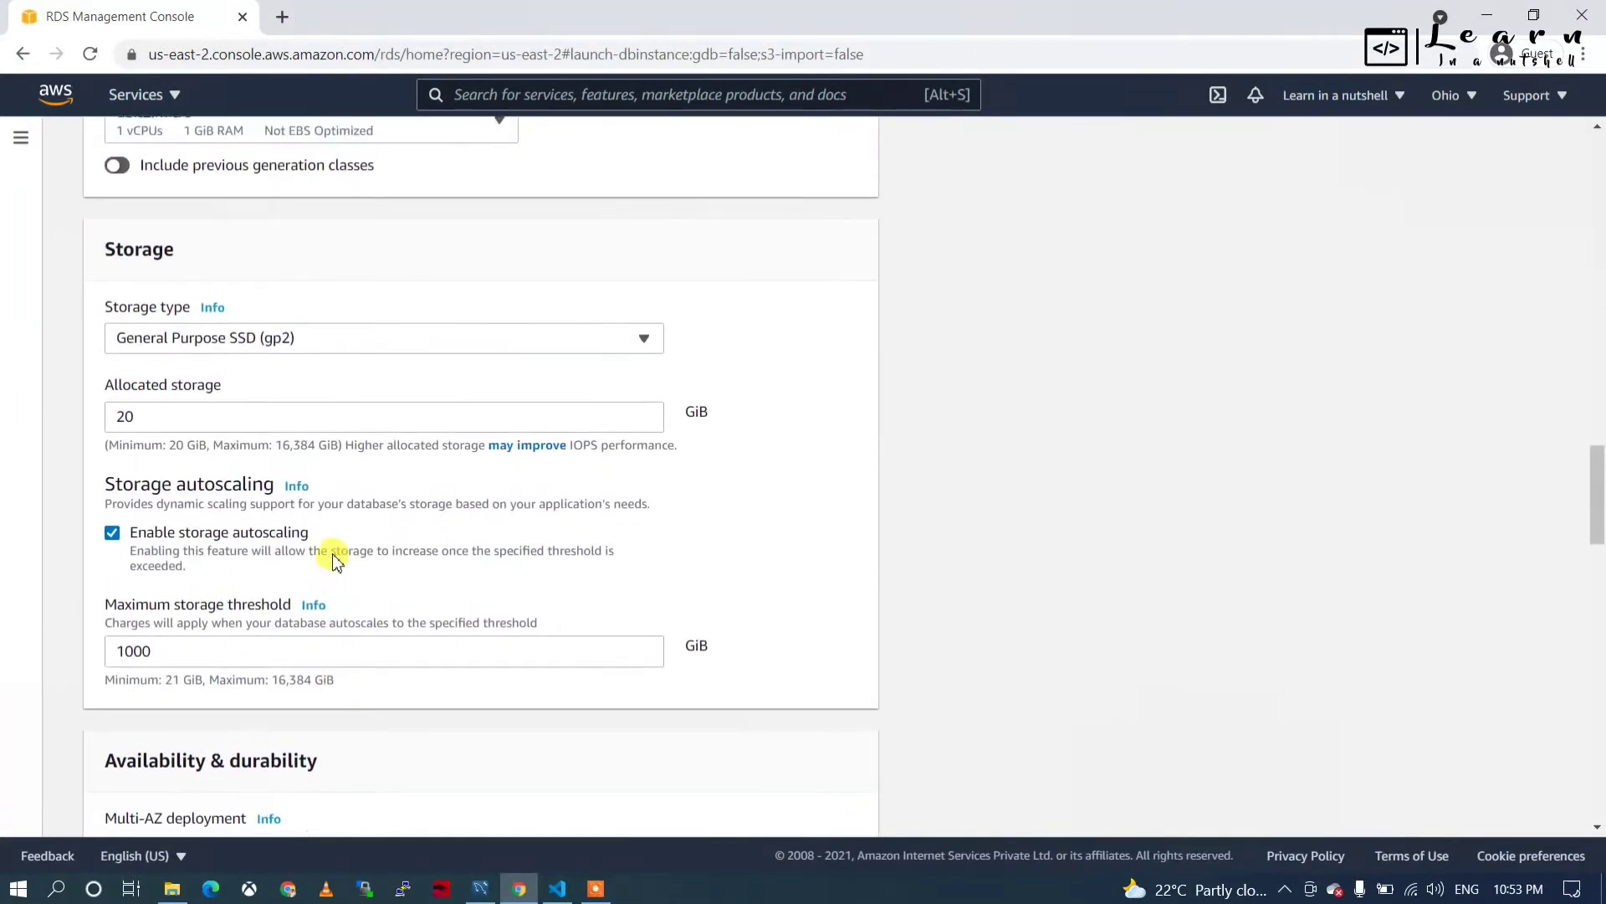
pyautogui.scroll(4, 333, 552)
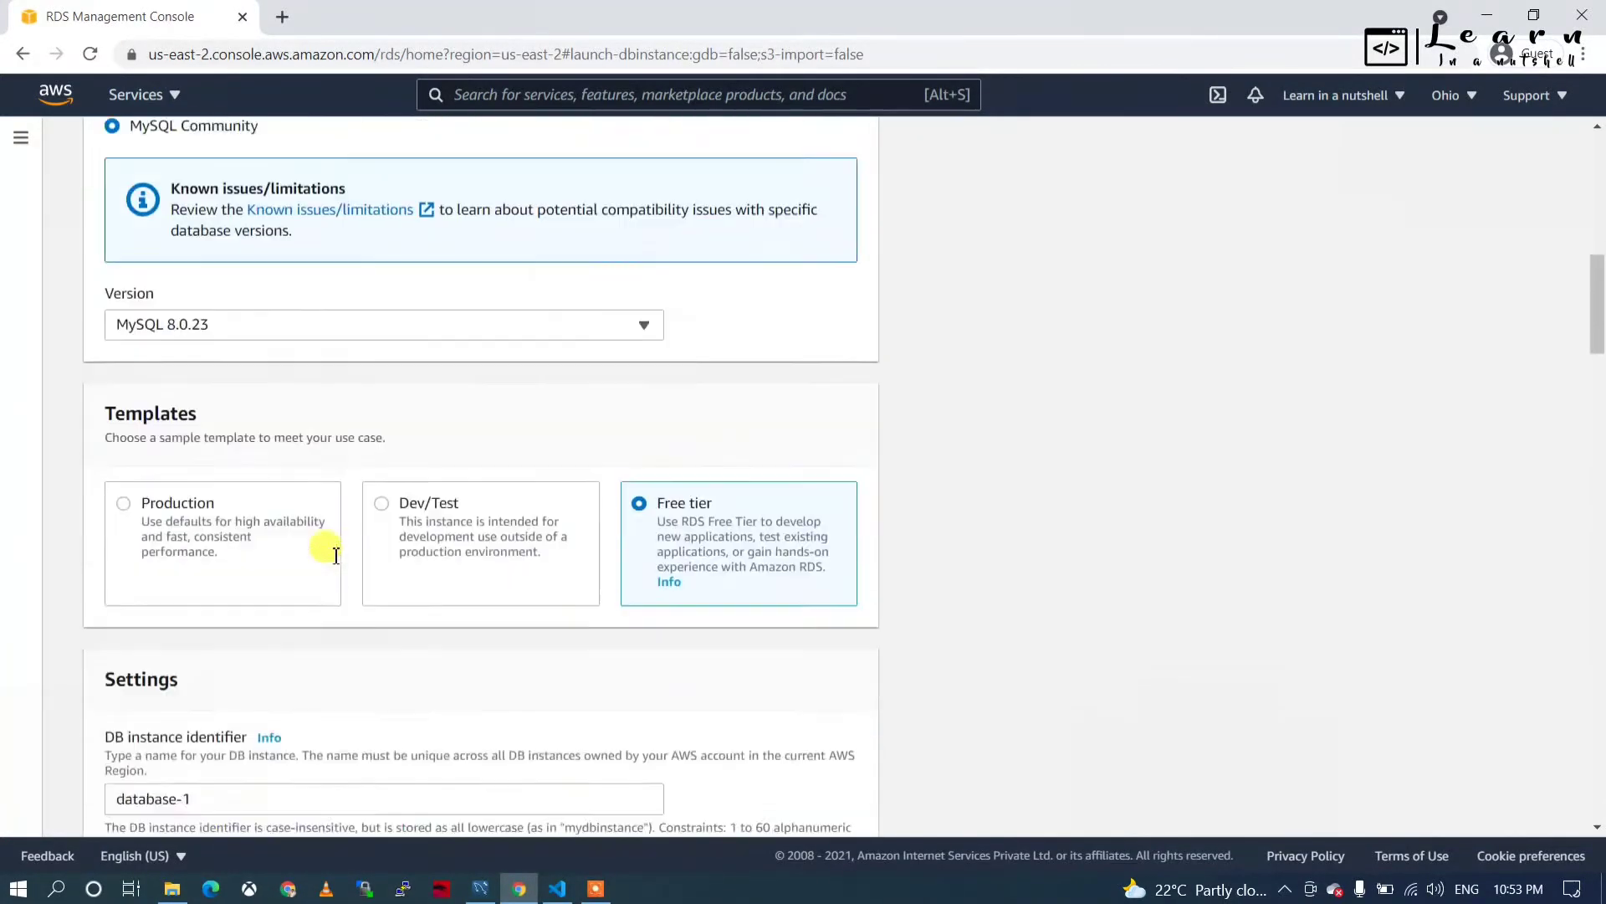
pyautogui.scroll(-4, 331, 556)
# Name the instance dummyinstance and enter the master password and its confirmation.
pyautogui.tripleClick(205, 465)
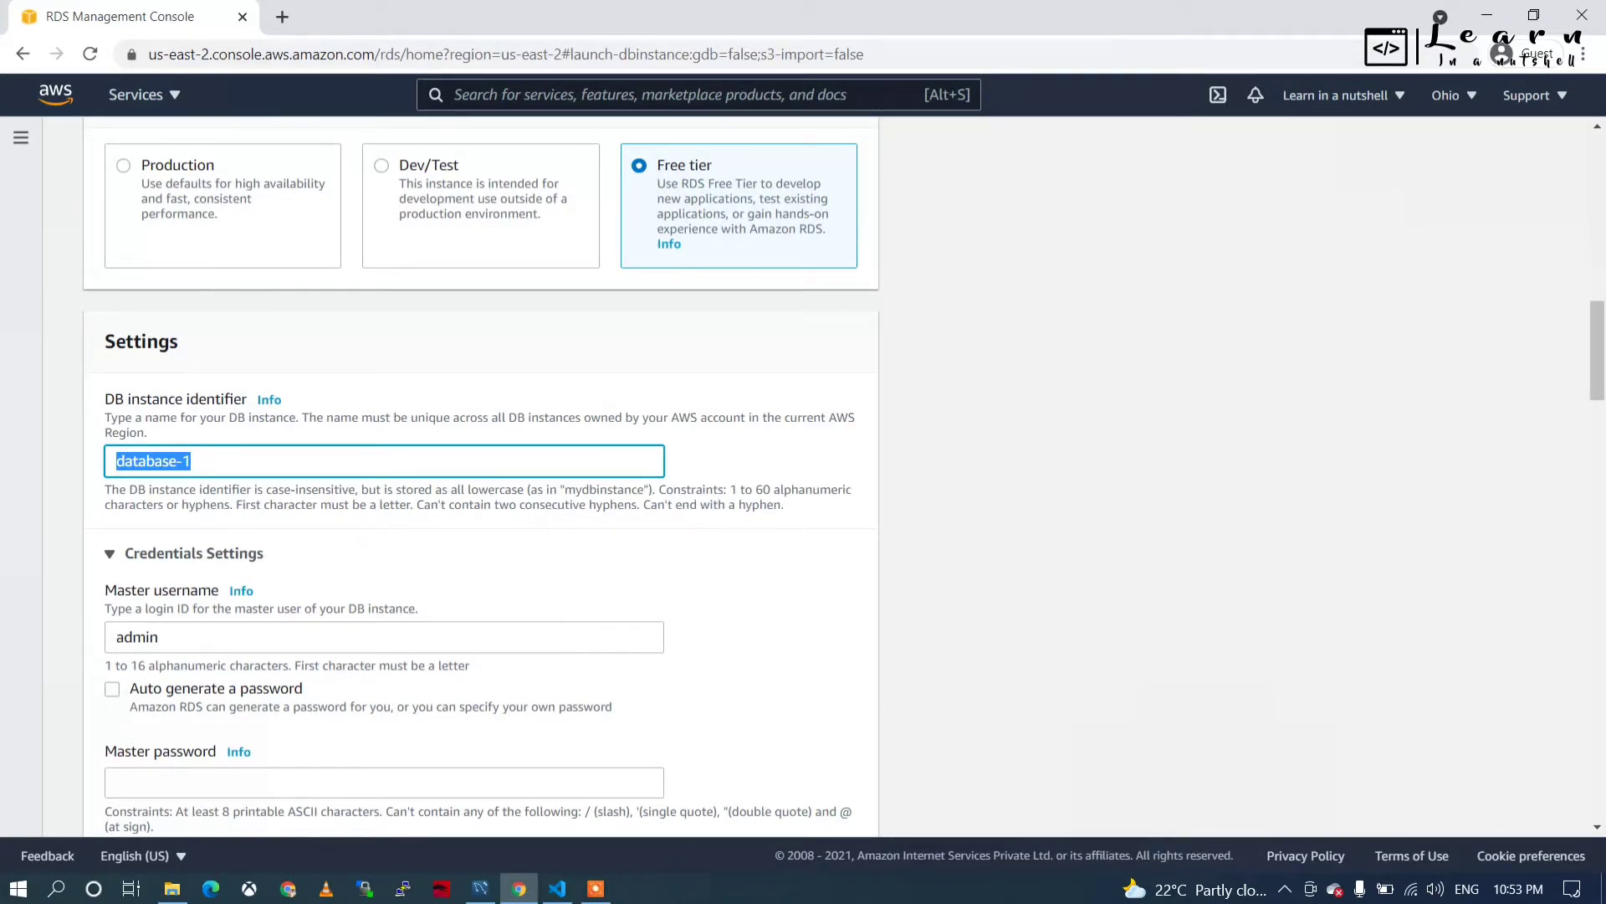
pyautogui.write('dummyinstance')
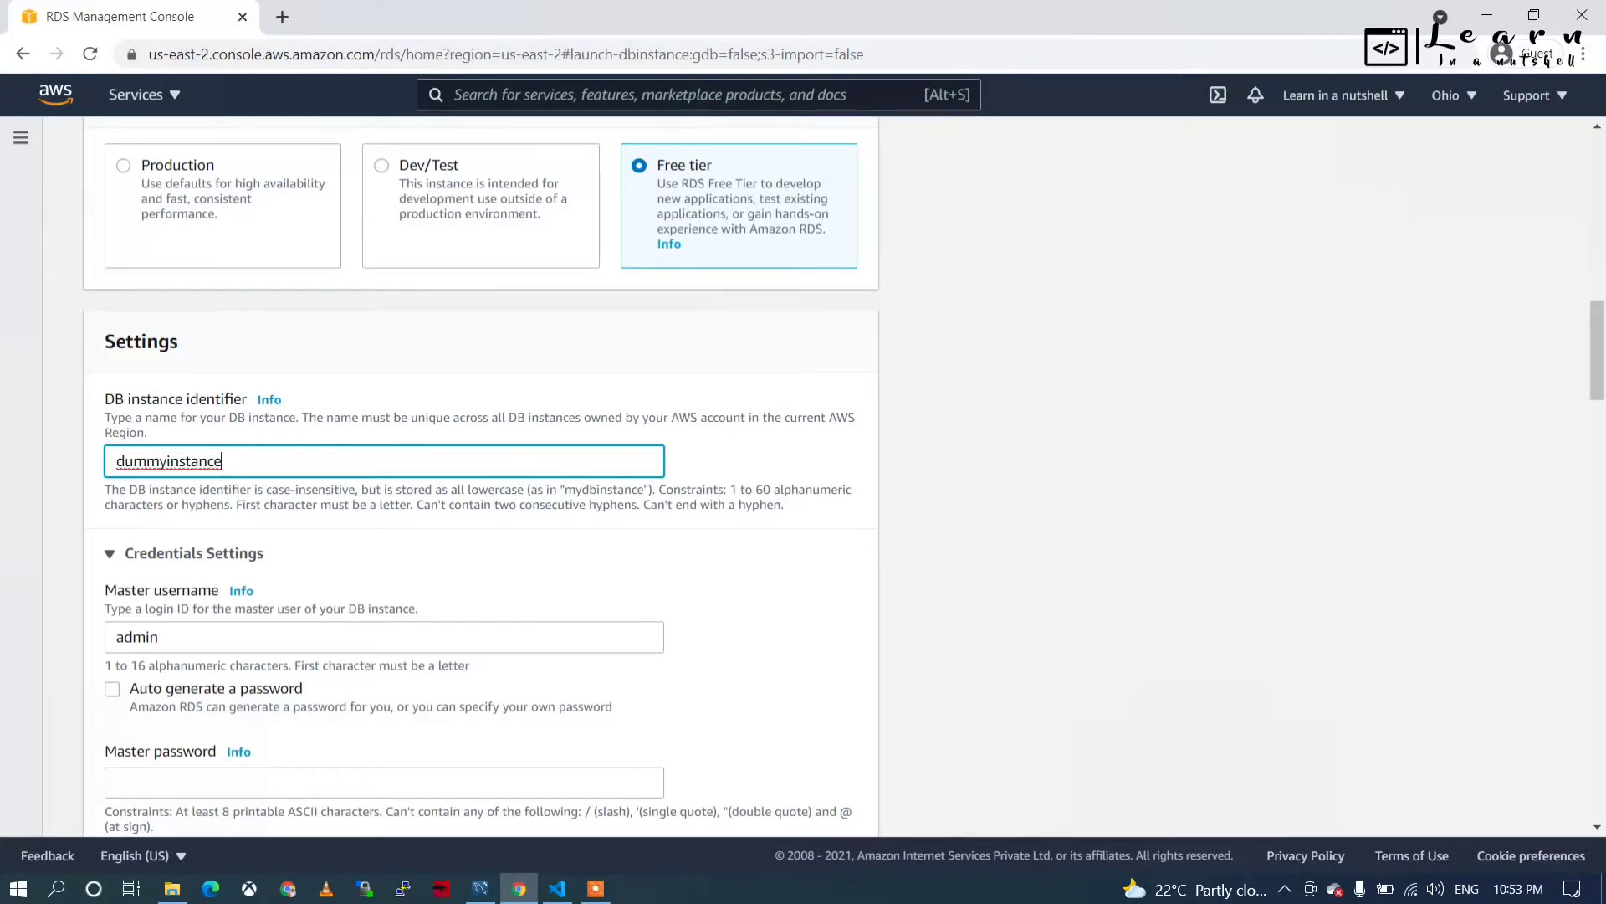
pyautogui.scroll(-2, 169, 633)
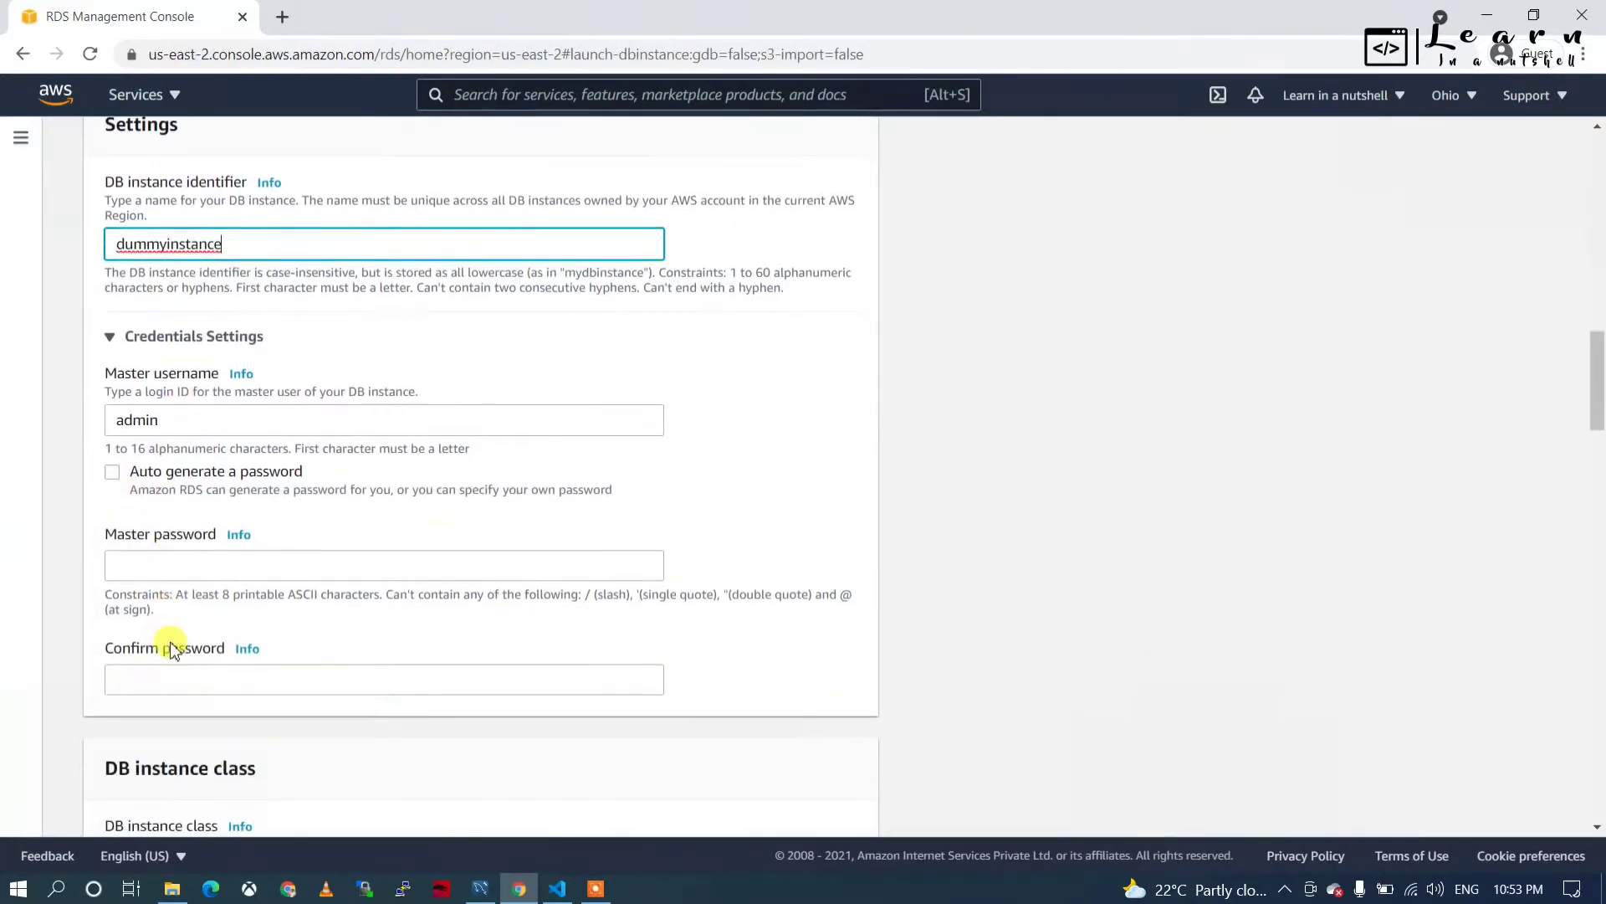
pyautogui.click(185, 430)
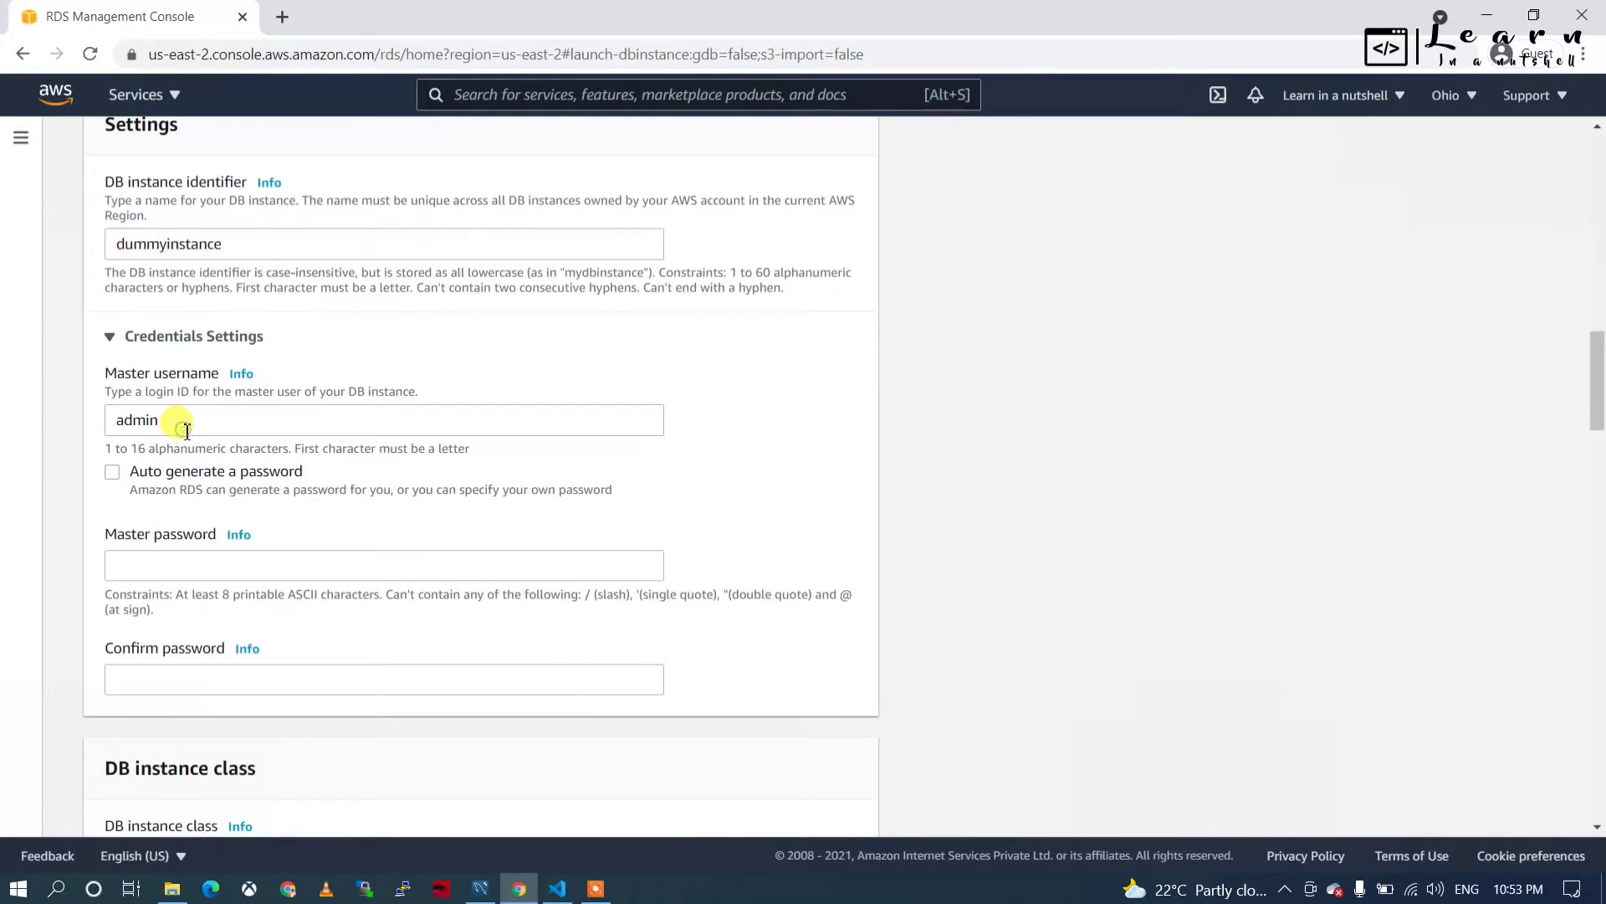
pyautogui.click(146, 567)
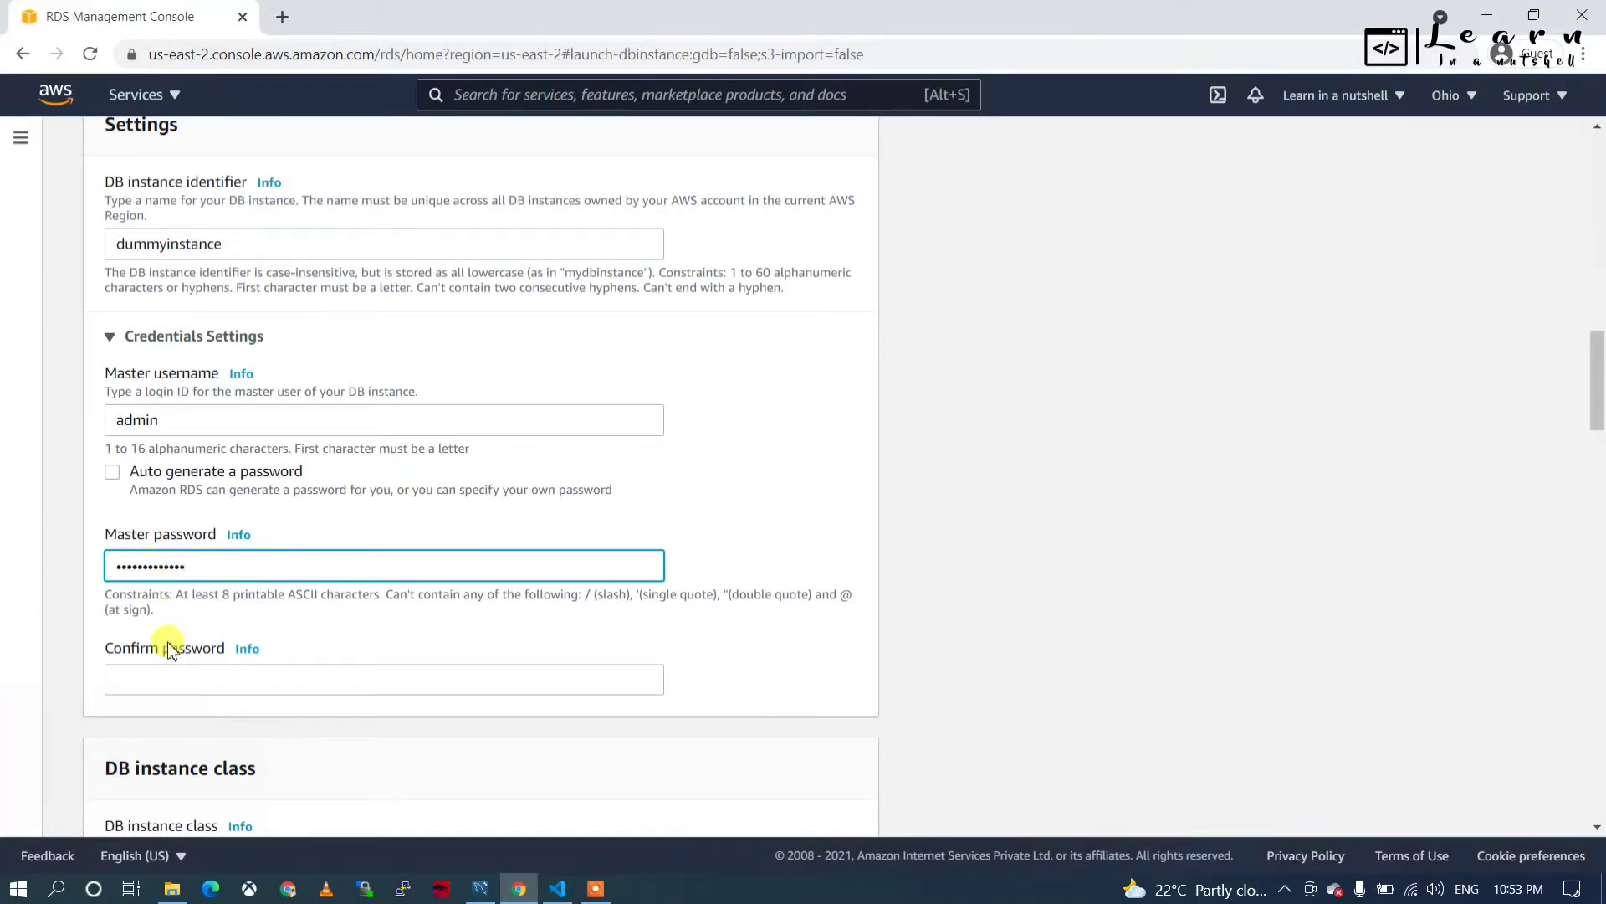
pyautogui.click(171, 682)
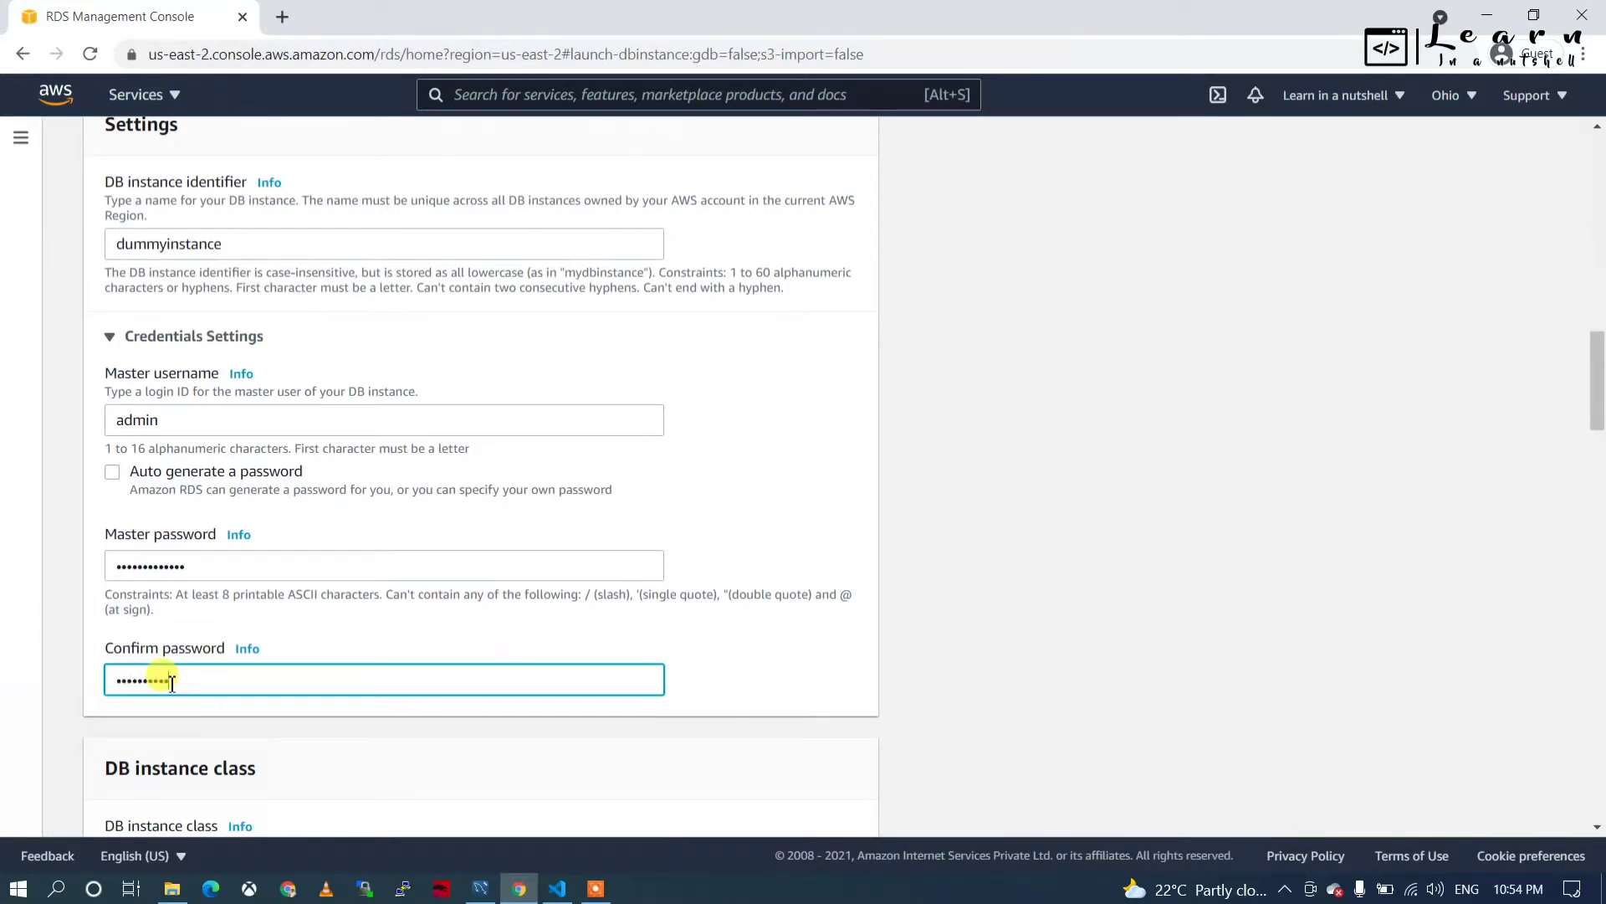
# Finish the password confirmation and turn off storage autoscaling.
pyautogui.click(725, 718)
pyautogui.scroll(-5, 726, 717)
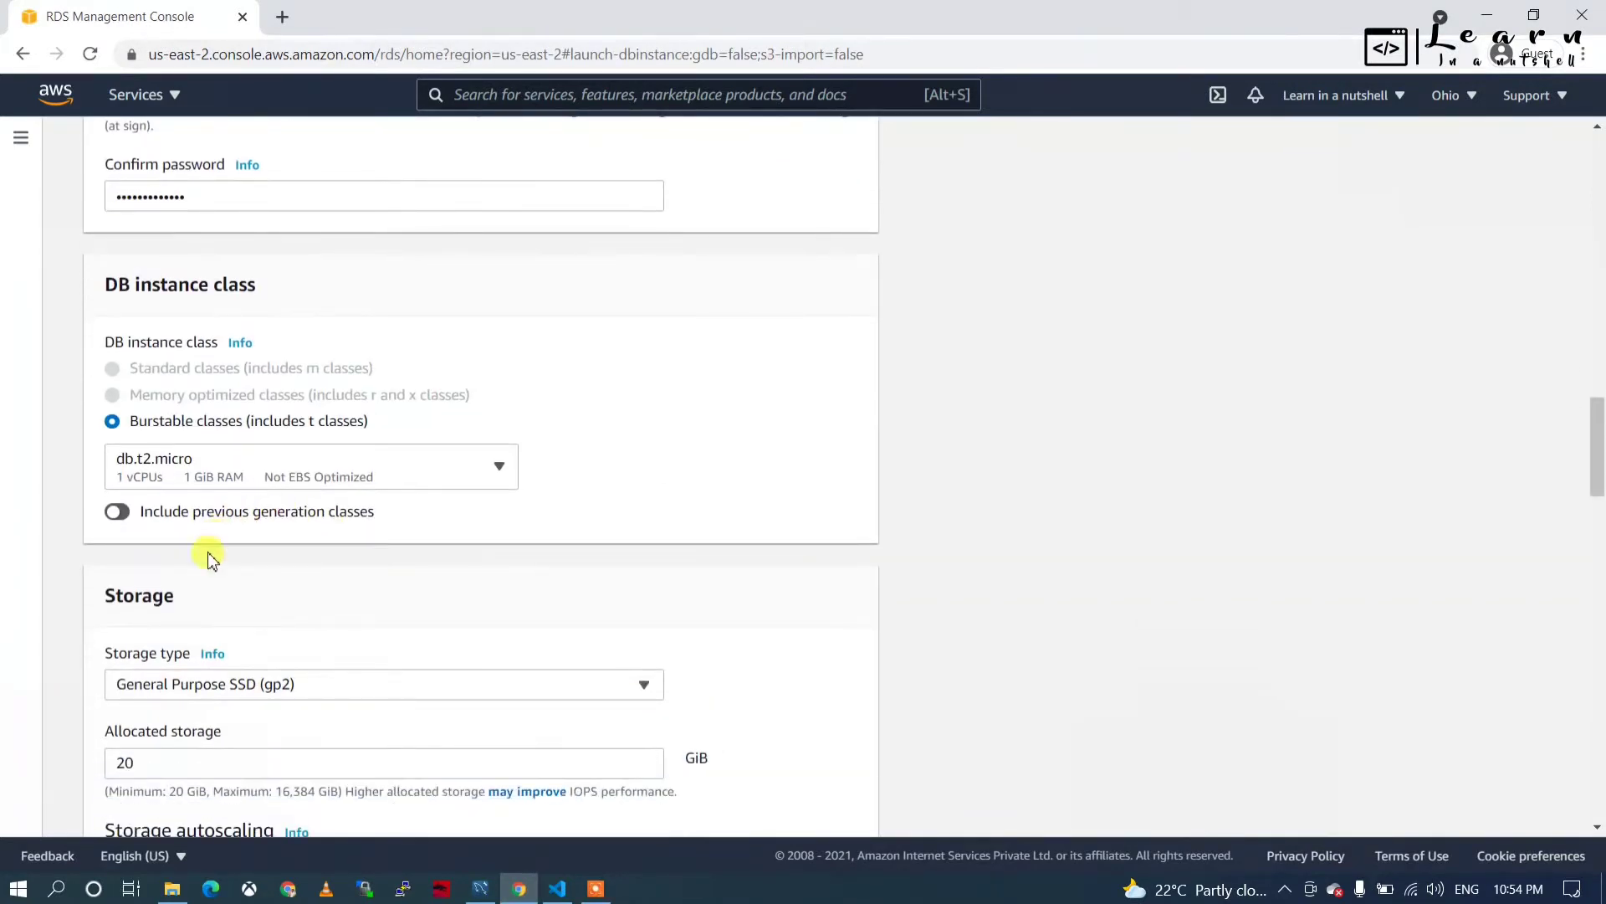
pyautogui.scroll(-2, 209, 552)
pyautogui.scroll(-2, 323, 563)
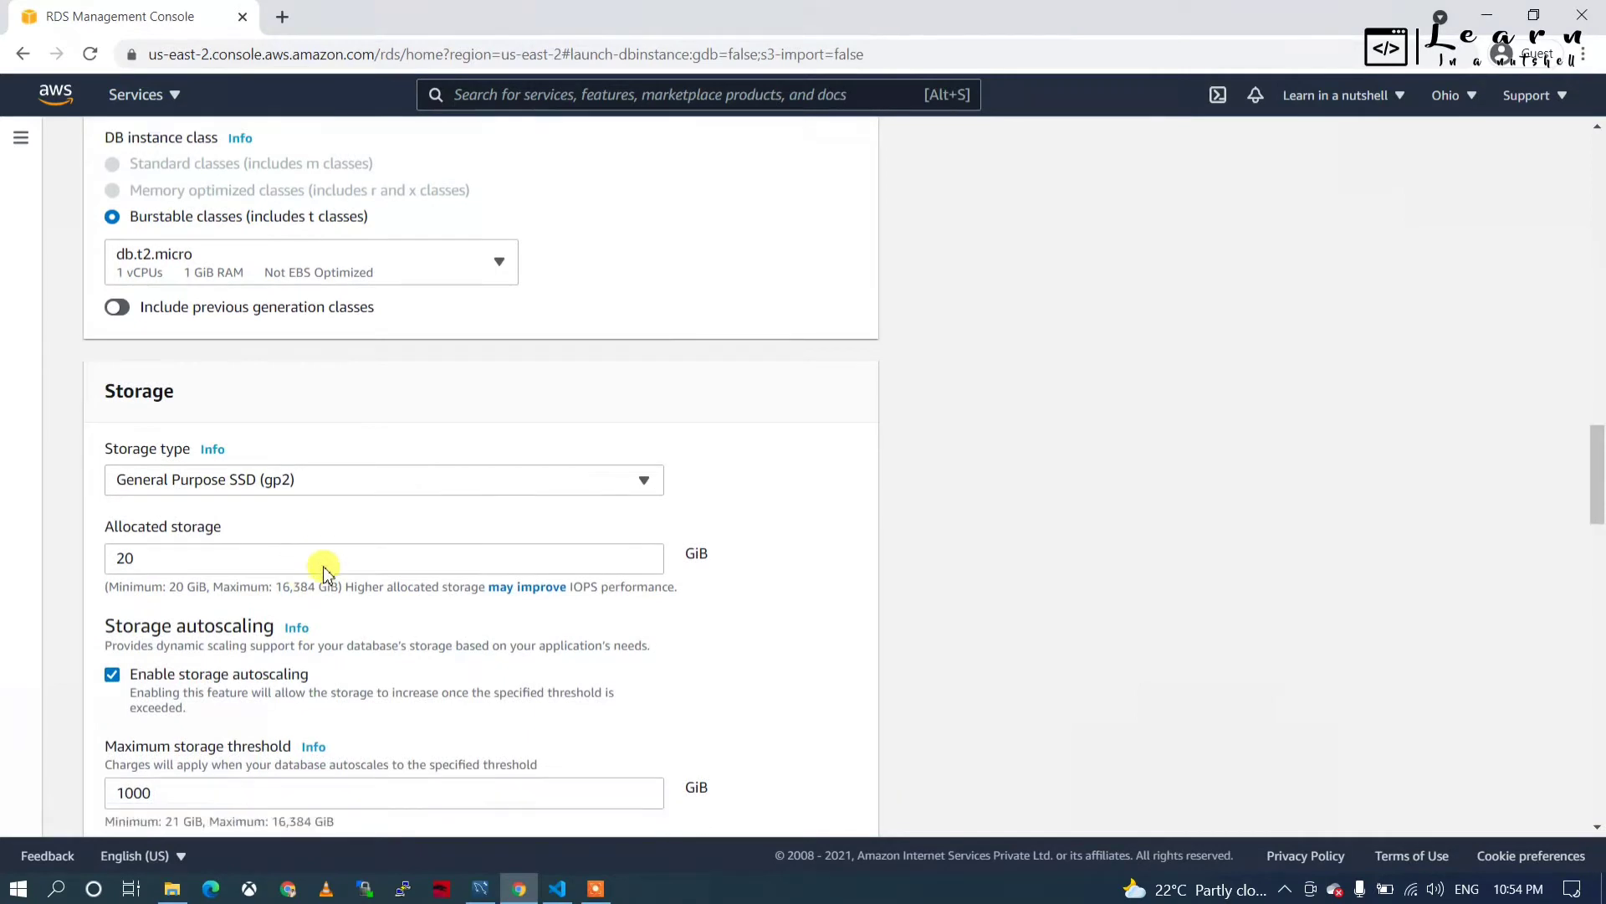
pyautogui.scroll(-1, 436, 499)
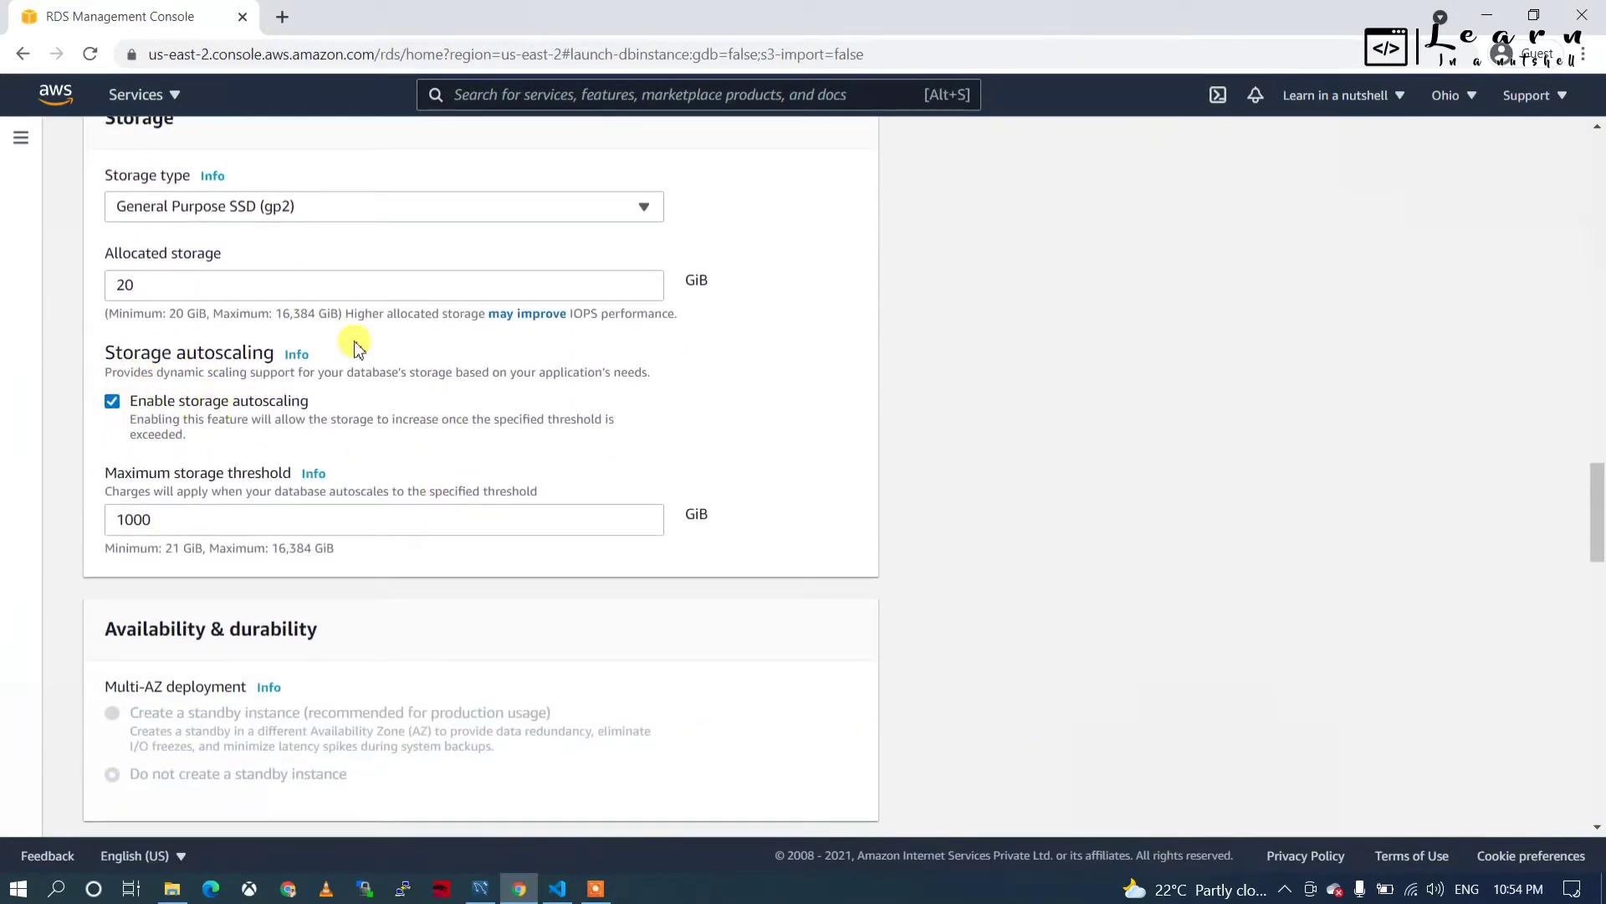
pyautogui.click(112, 402)
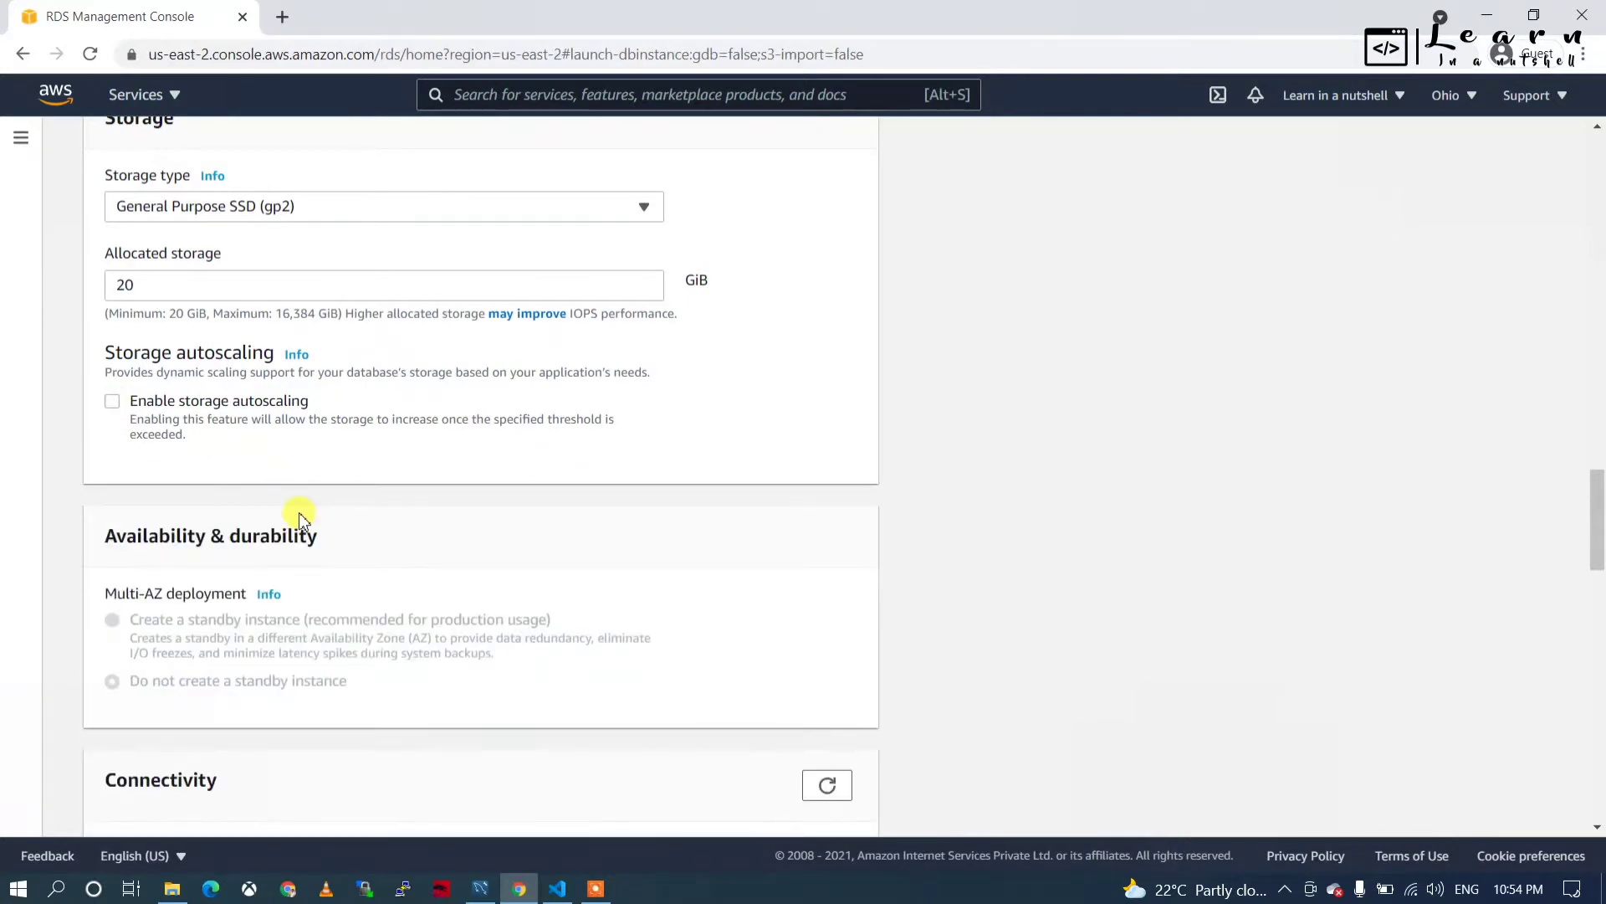
pyautogui.scroll(-1, 302, 512)
pyautogui.scroll(-5, 351, 433)
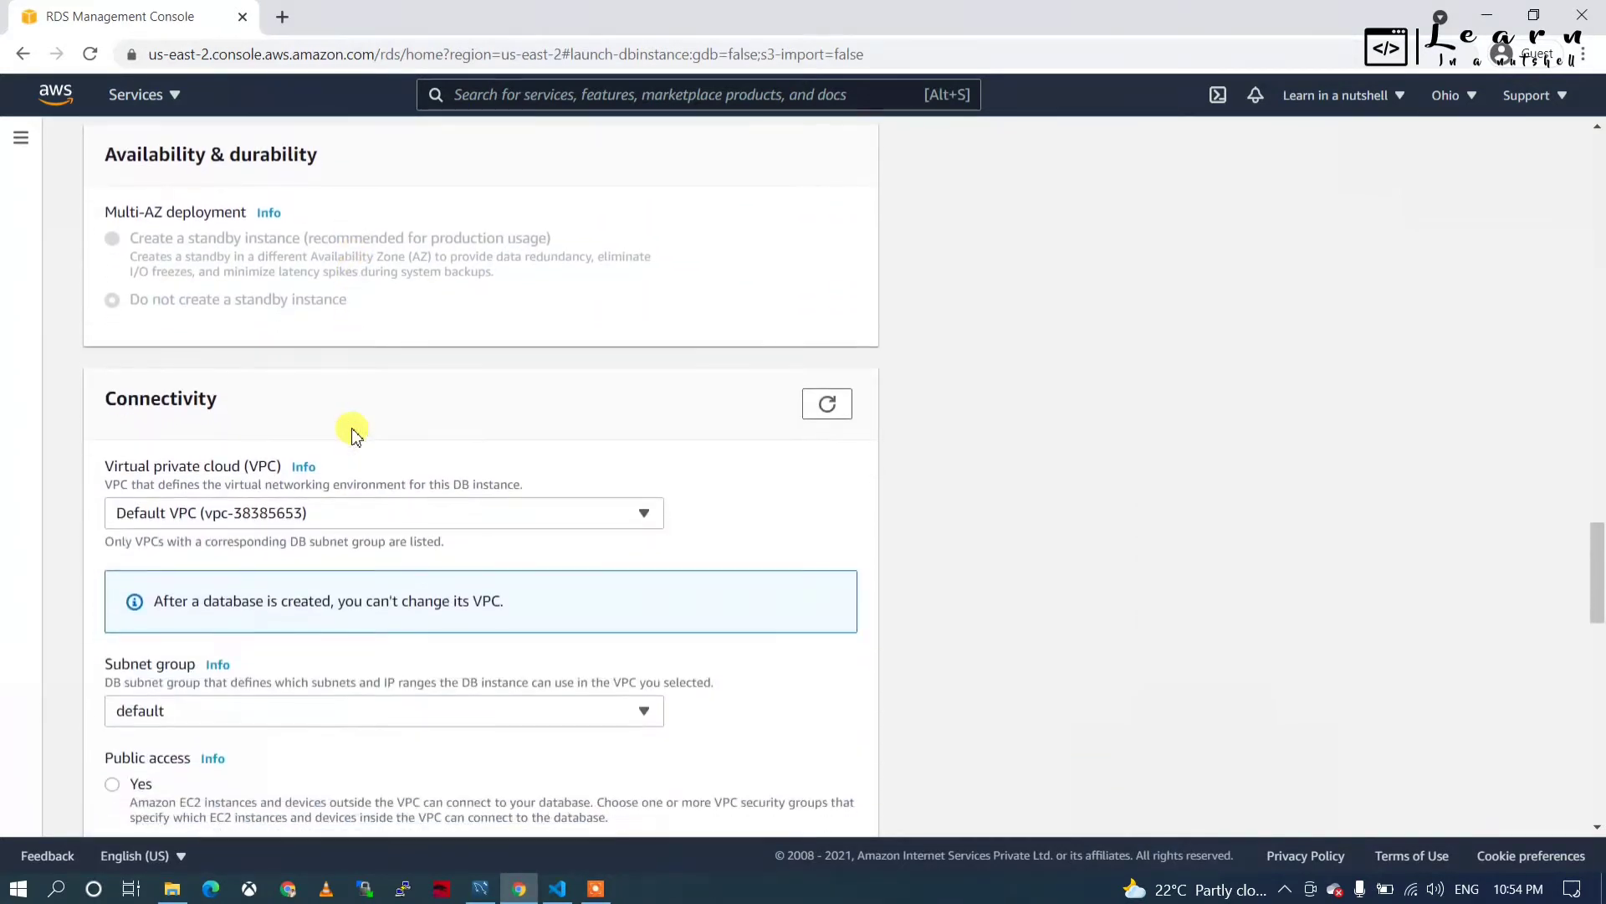
# Keep the default VPC and make the database publicly accessible.
pyautogui.click(285, 388)
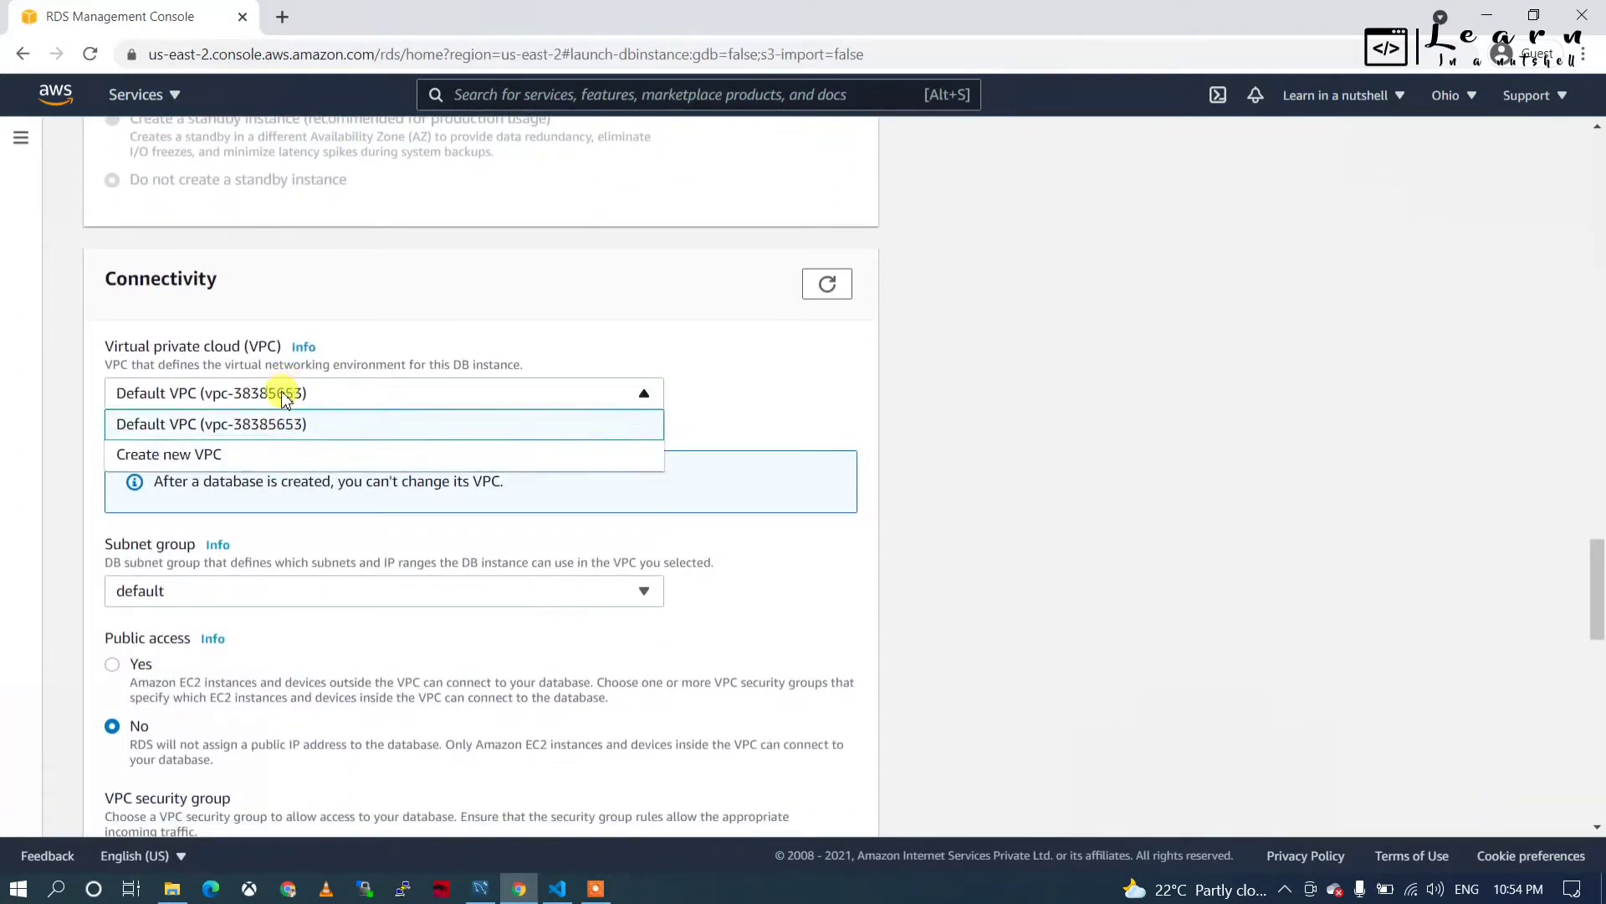
pyautogui.click(285, 388)
pyautogui.scroll(-3, 213, 481)
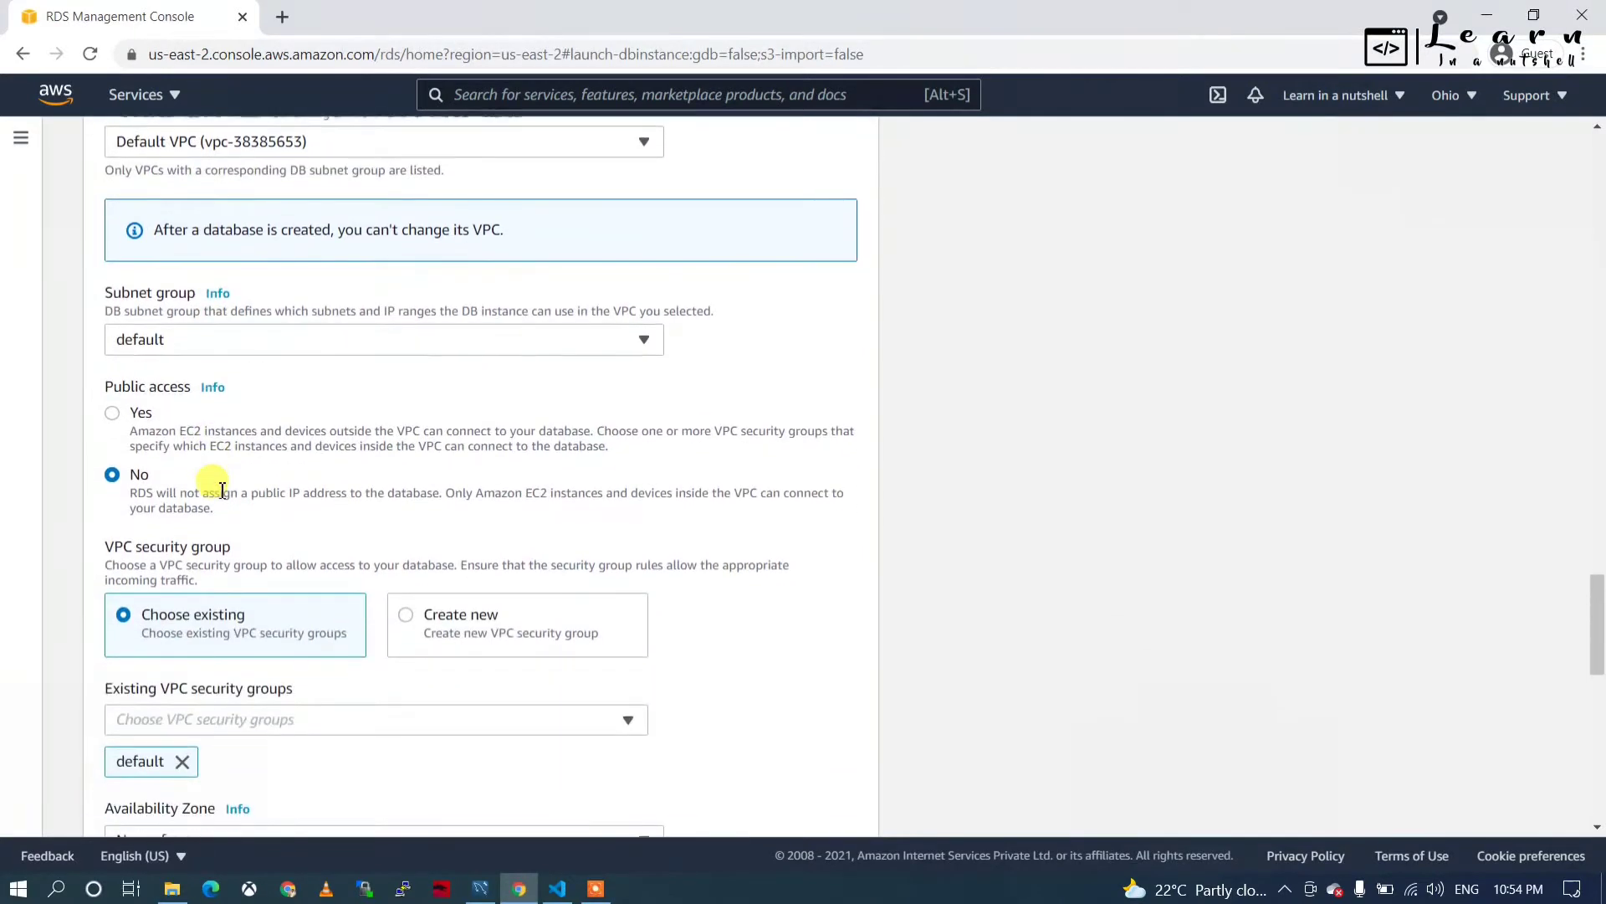
pyautogui.scroll(-1, 251, 535)
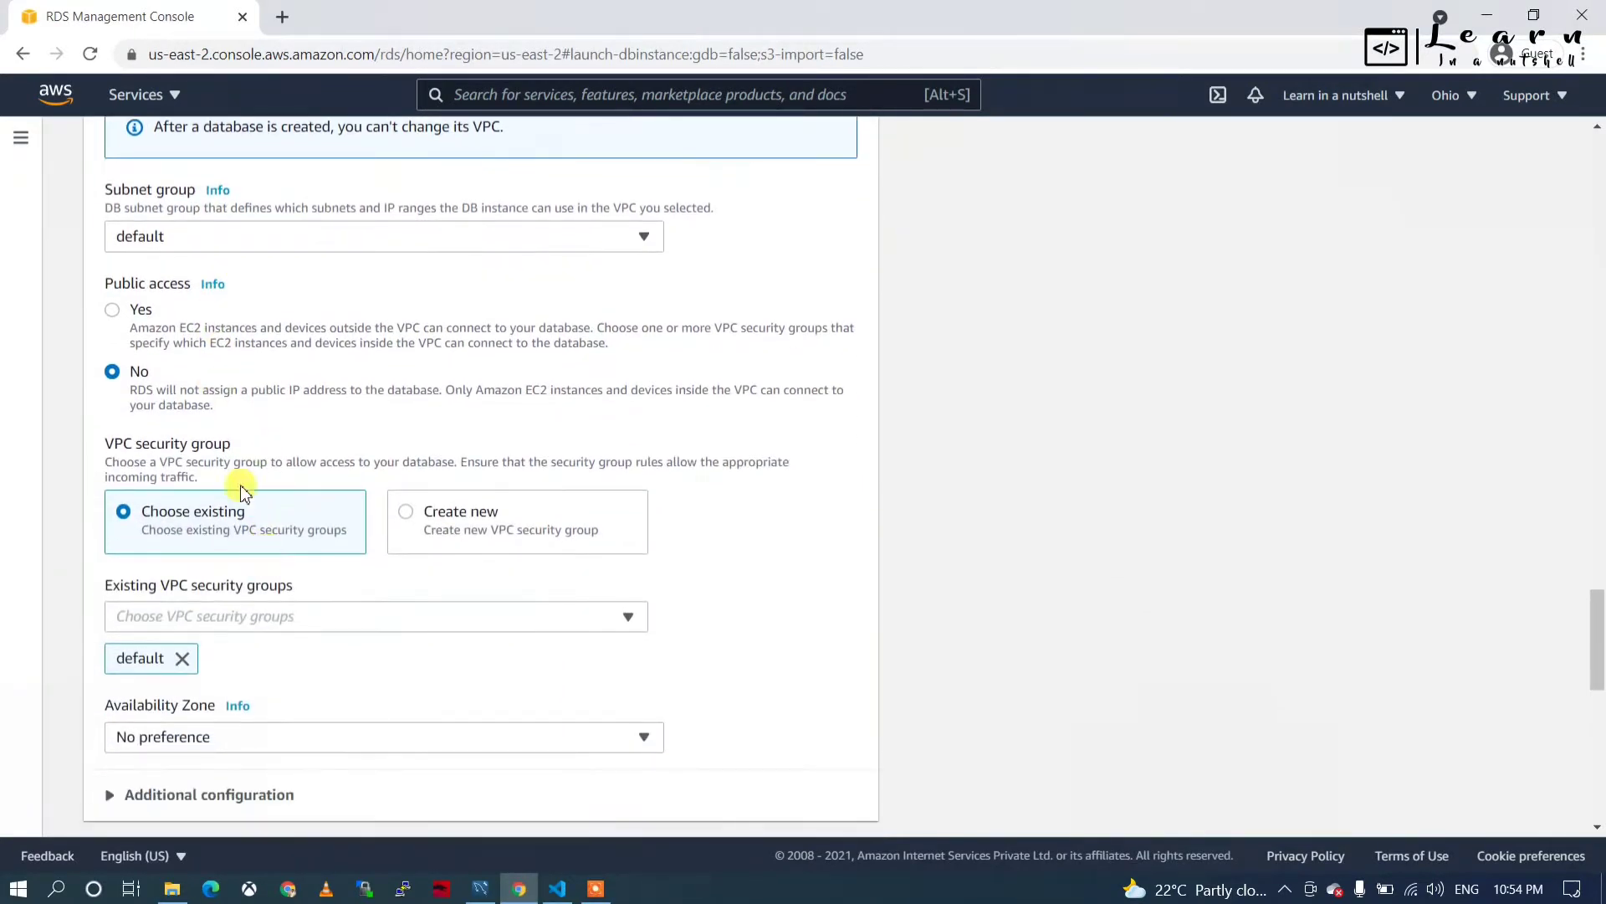
pyautogui.click(114, 312)
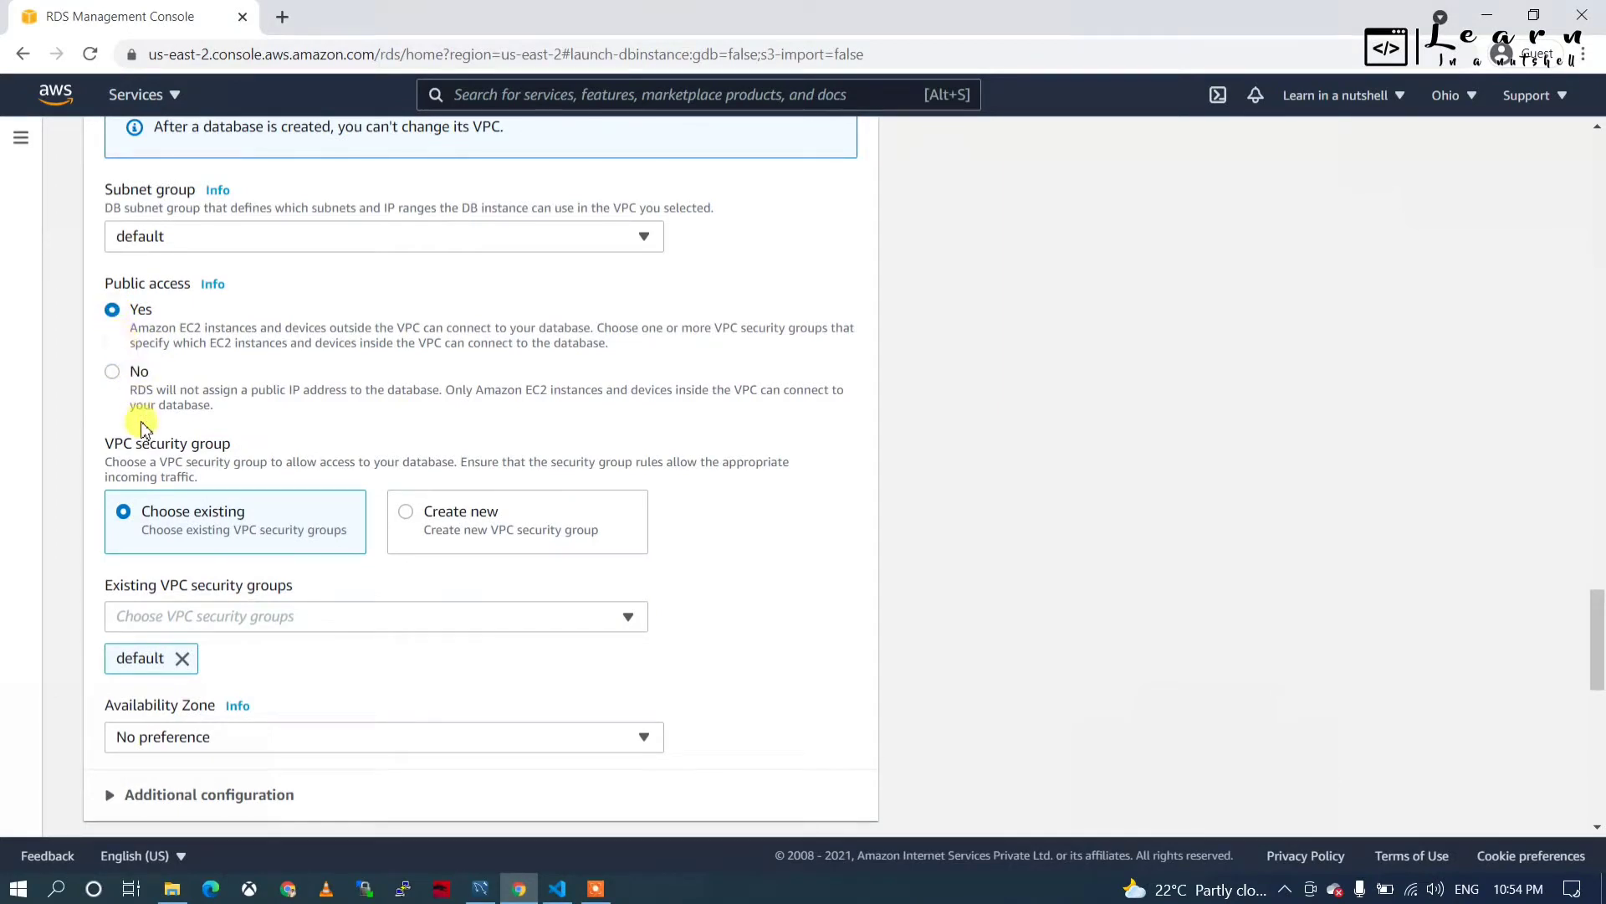
# Keep the existing default VPC security group instead of creating a new one.
pyautogui.scroll(-2, 285, 502)
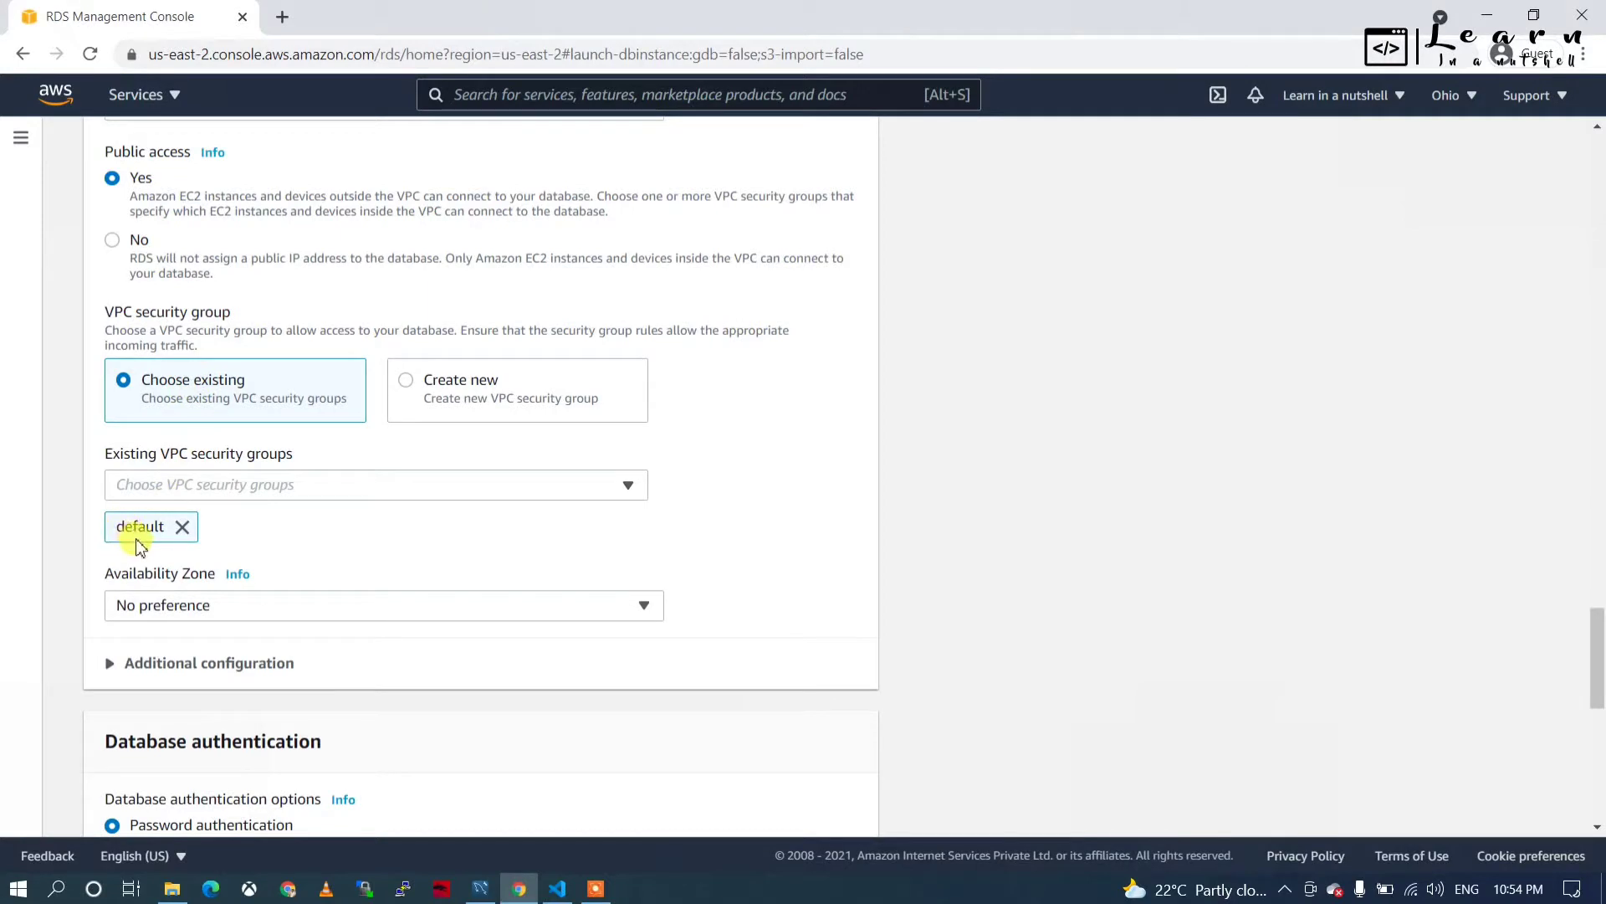
pyautogui.scroll(-1, 309, 586)
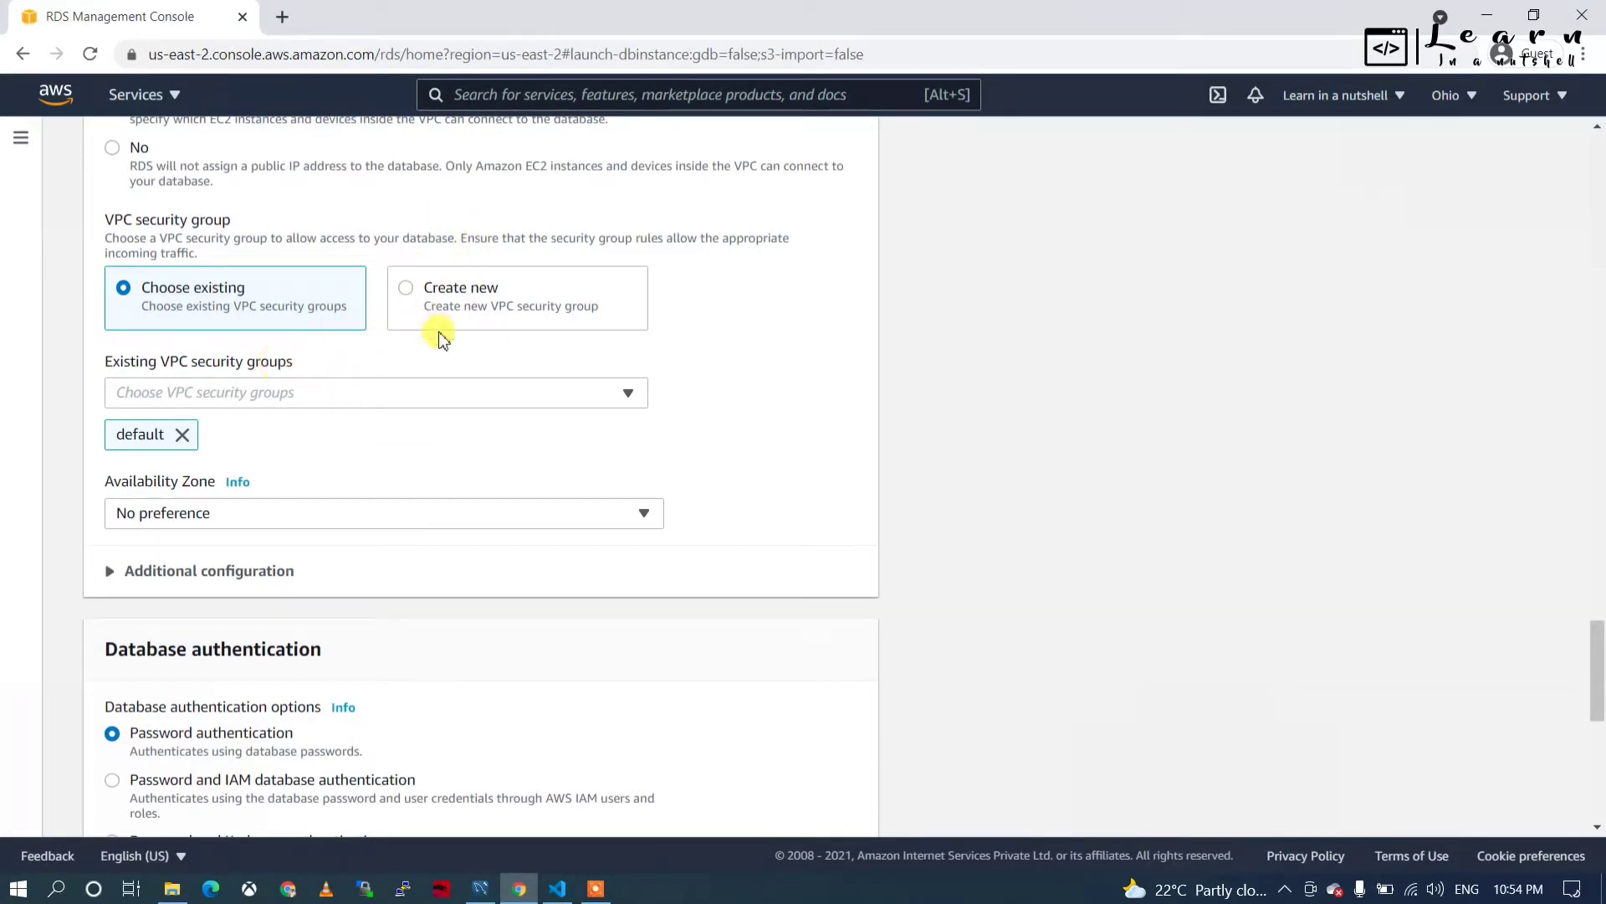
pyautogui.click(407, 289)
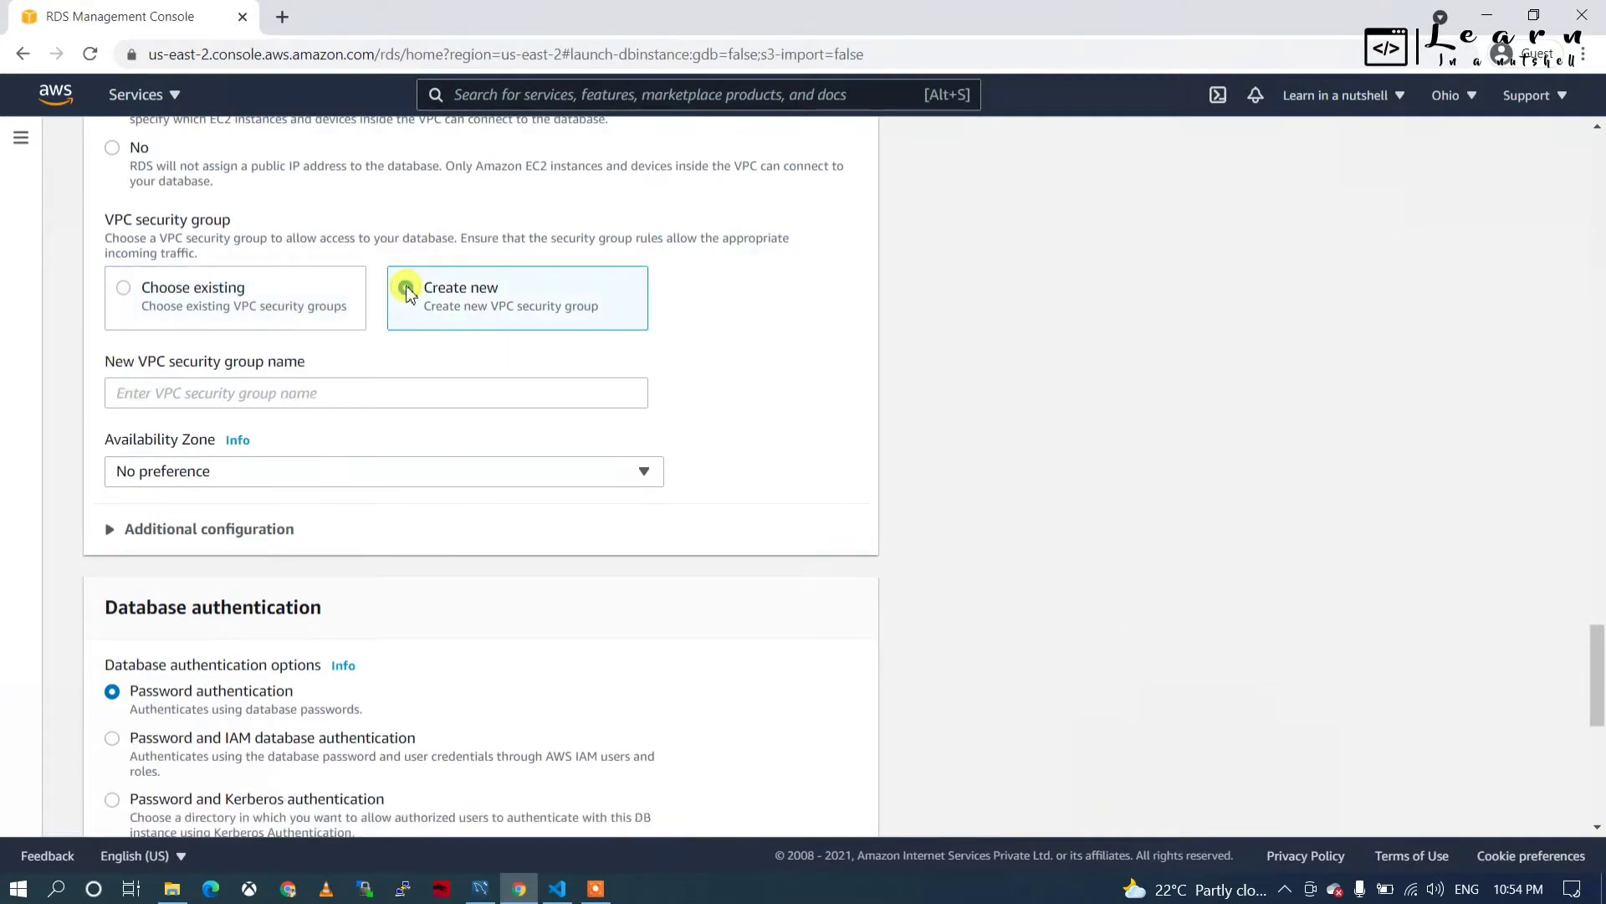
pyautogui.click(121, 289)
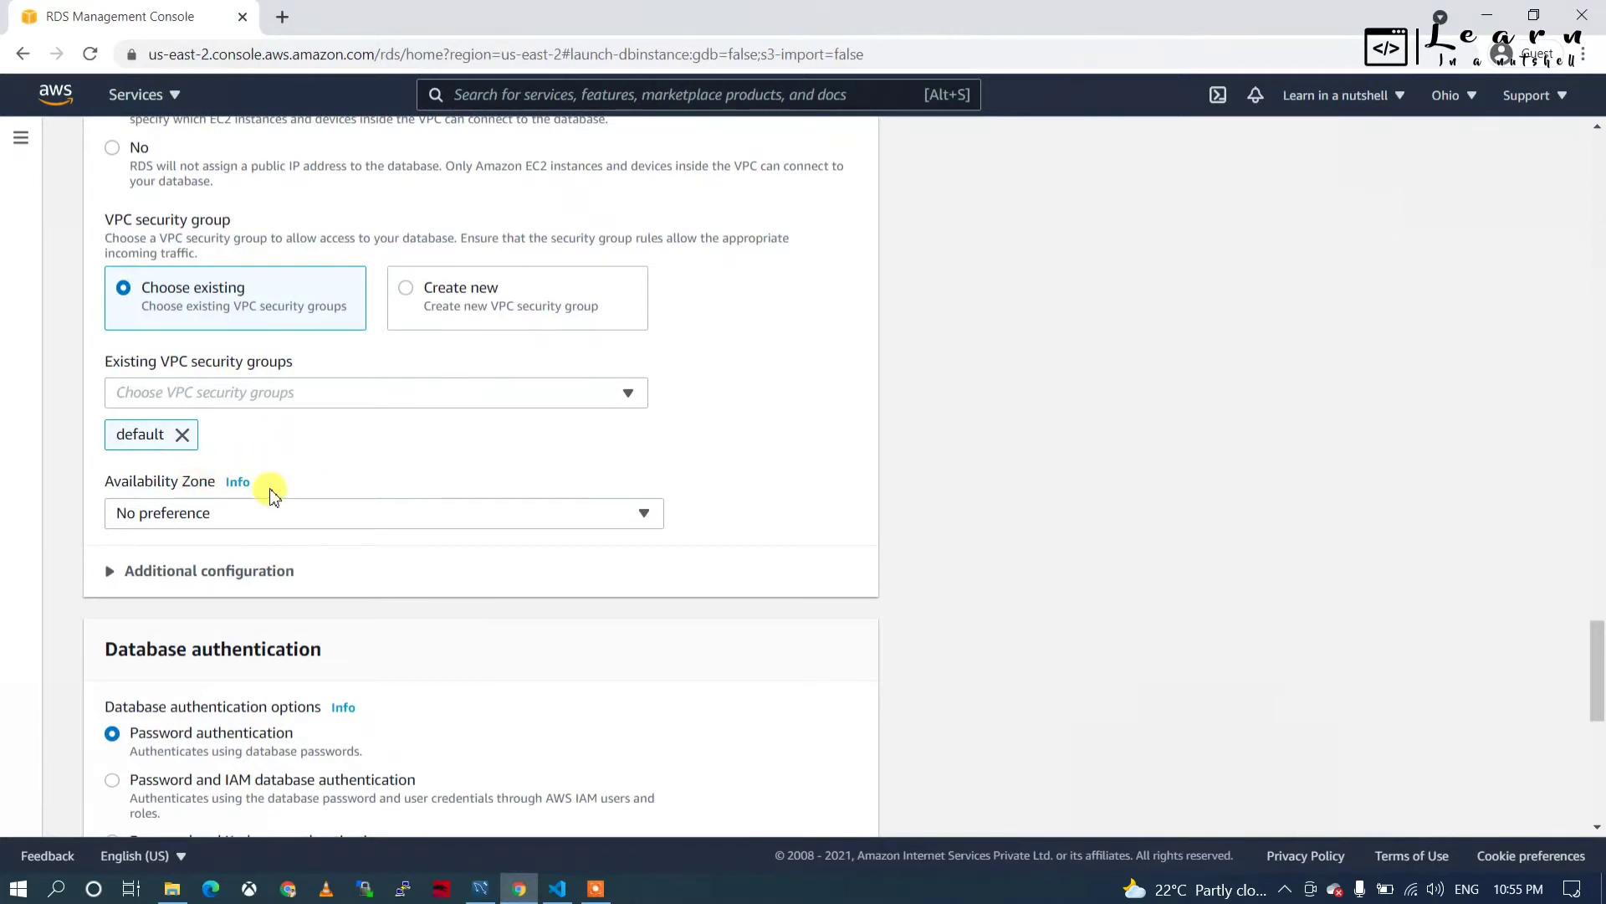
pyautogui.scroll(-1, 272, 491)
pyautogui.scroll(-1, 276, 474)
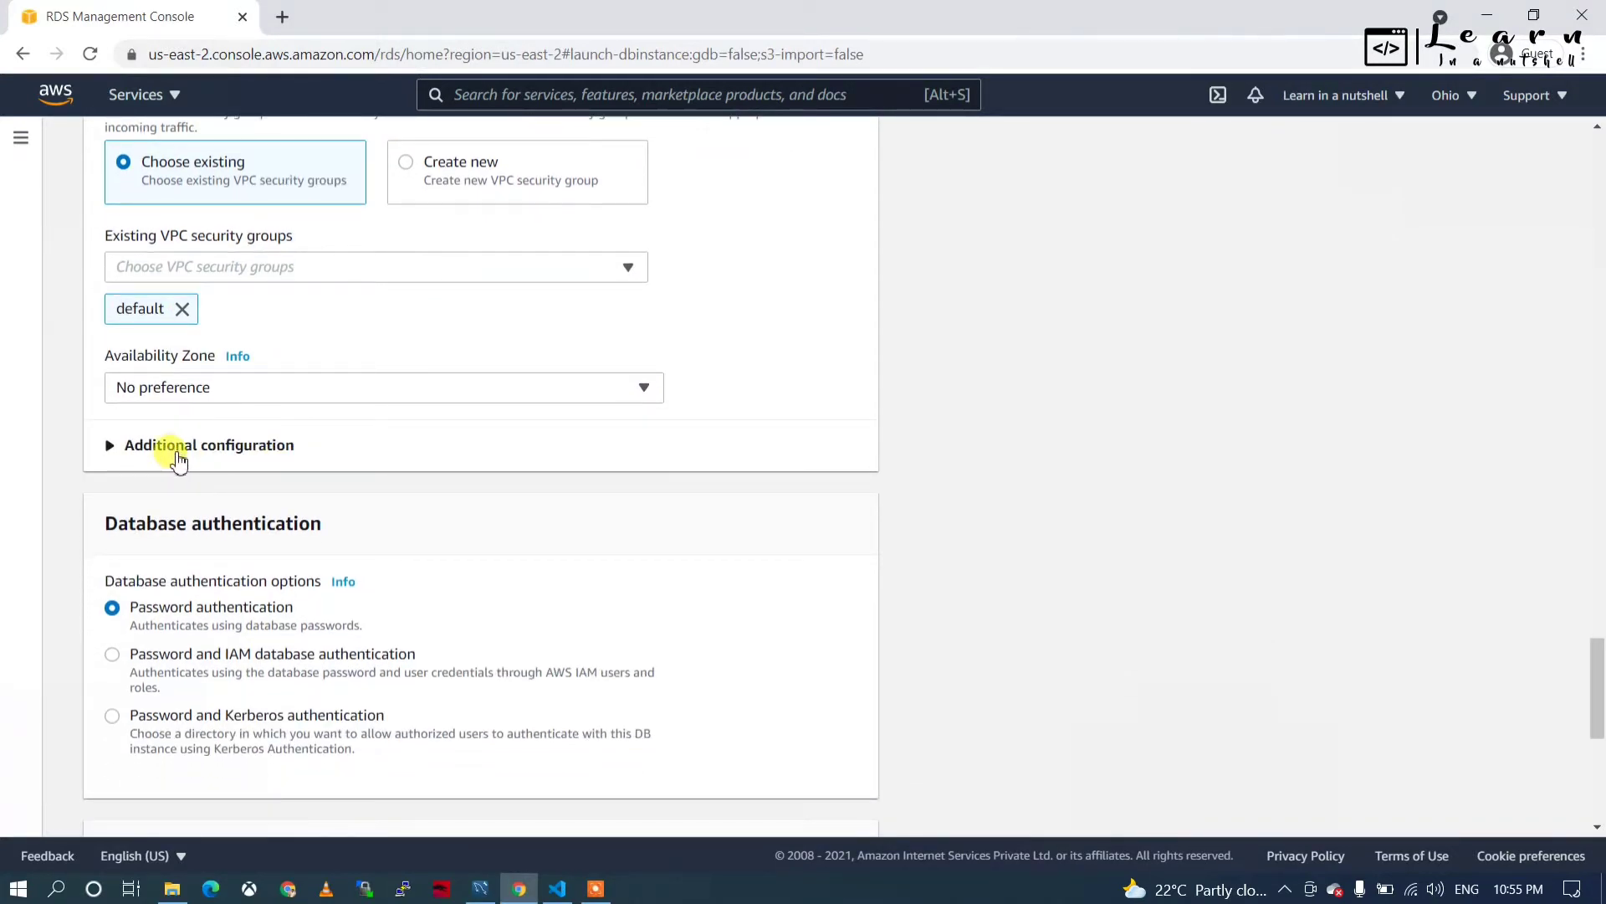
# Expand the connectivity's additional settings and inspect the database port field.
pyautogui.click(179, 460)
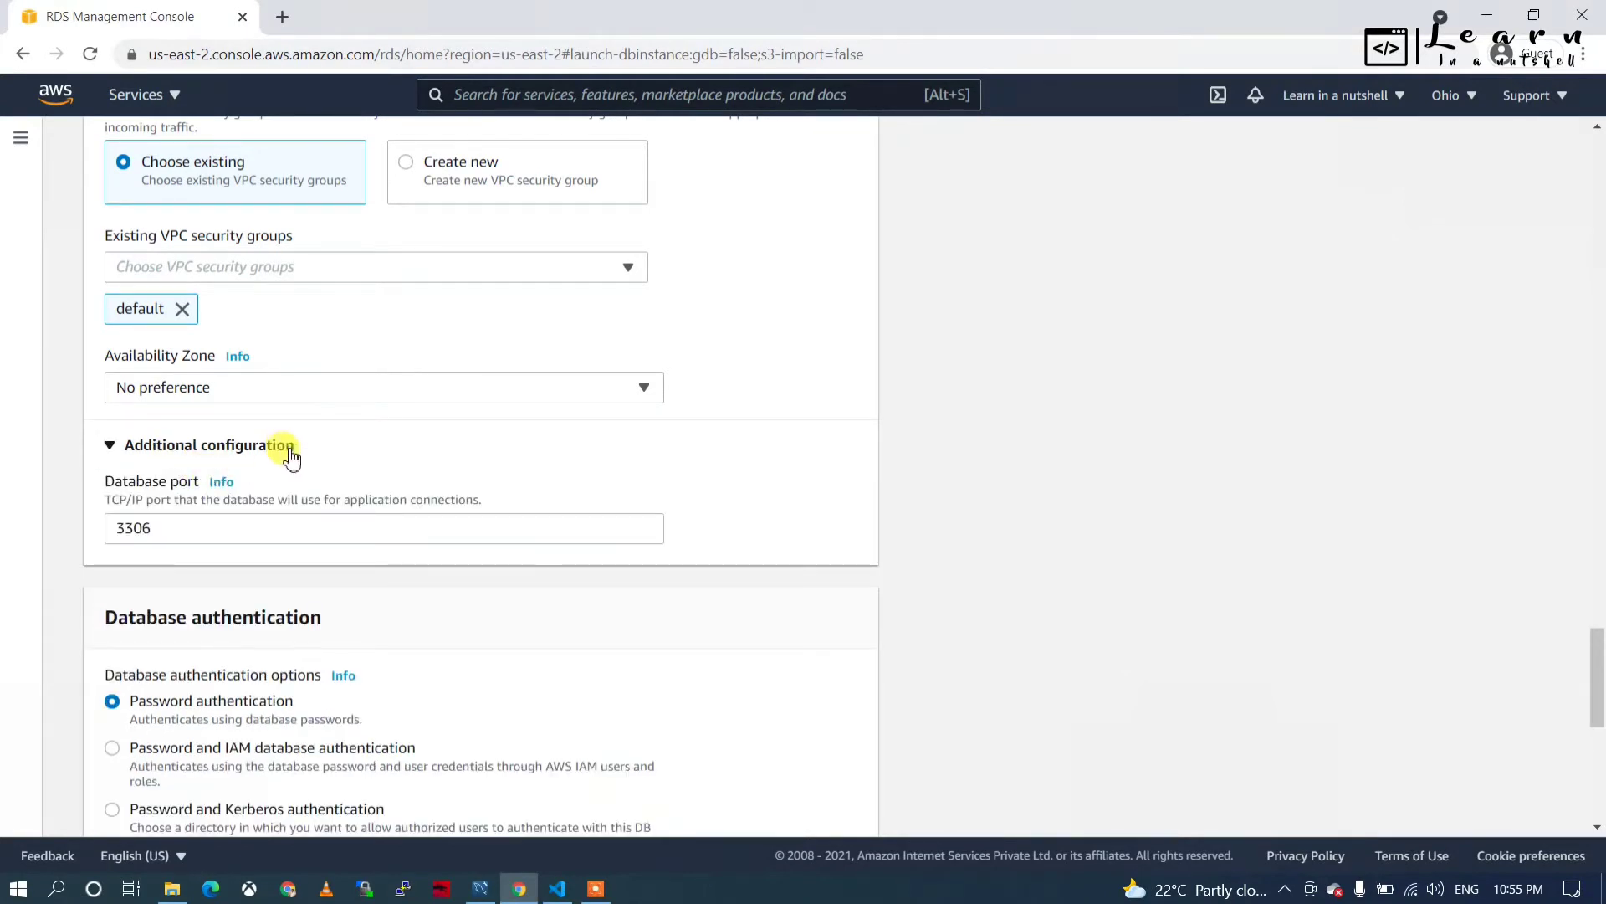
pyautogui.click(180, 527)
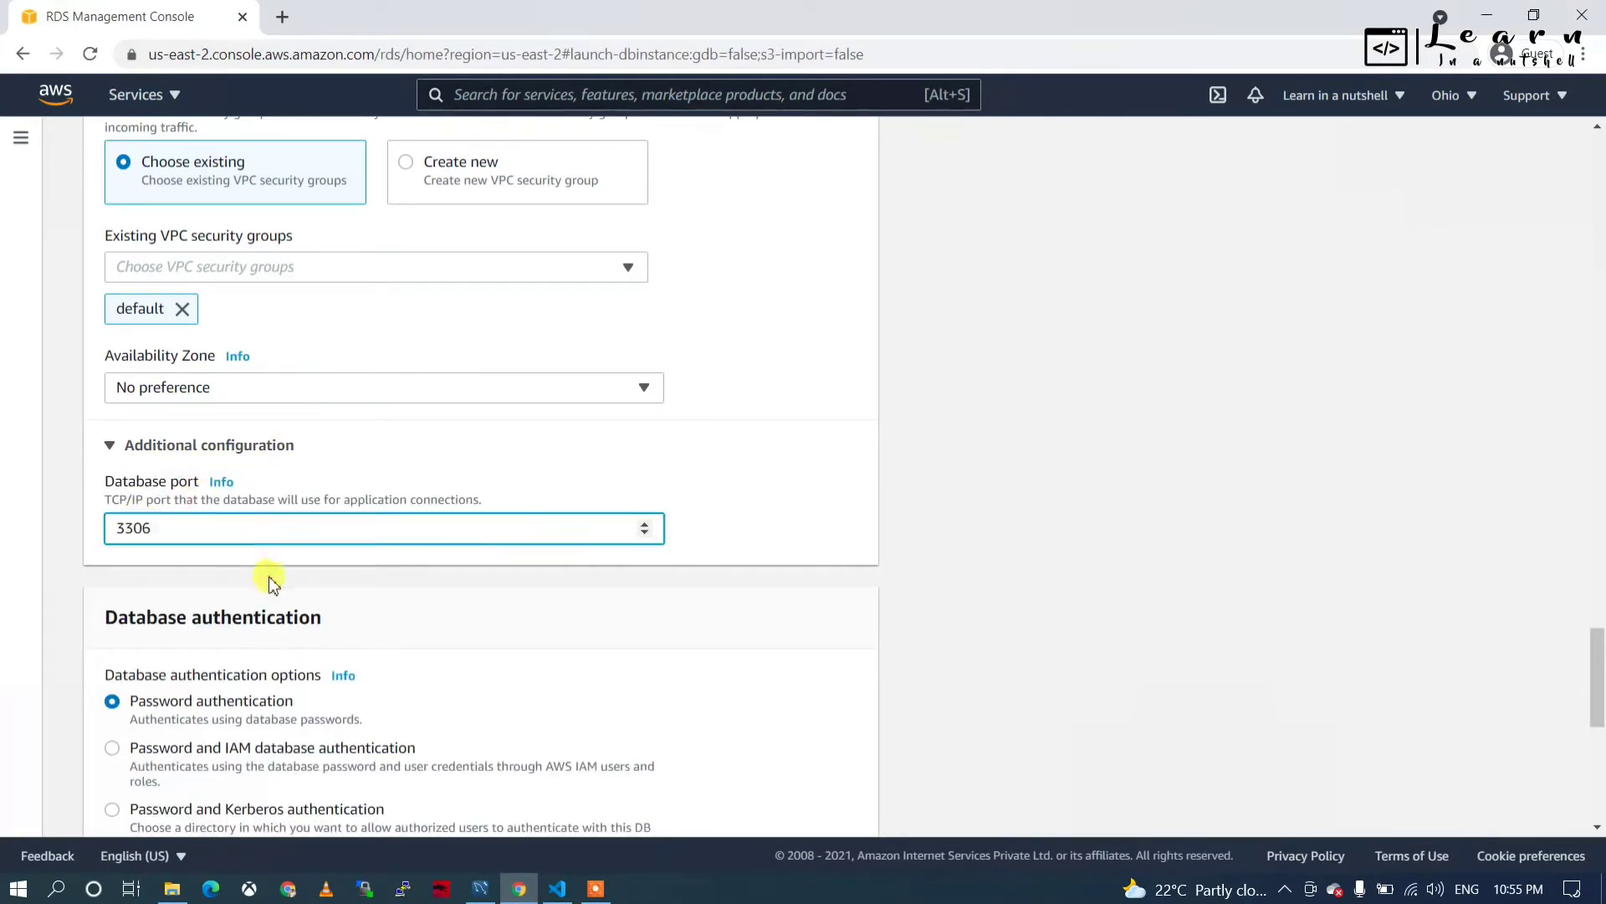
pyautogui.scroll(-1, 268, 578)
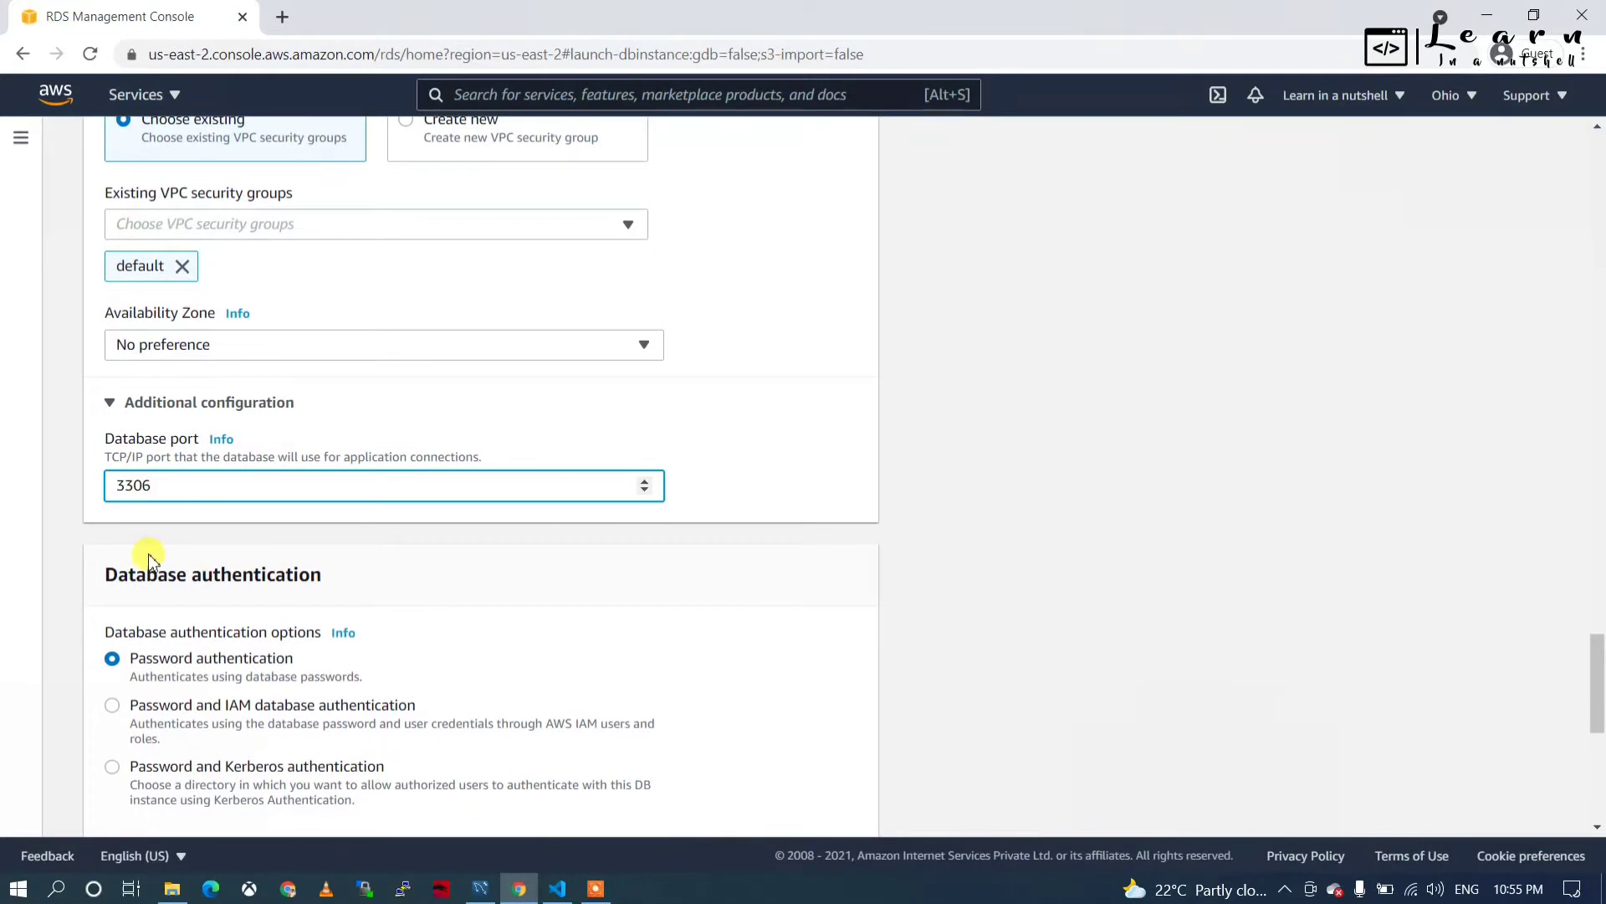
pyautogui.scroll(-2, 151, 552)
pyautogui.scroll(-5, 149, 559)
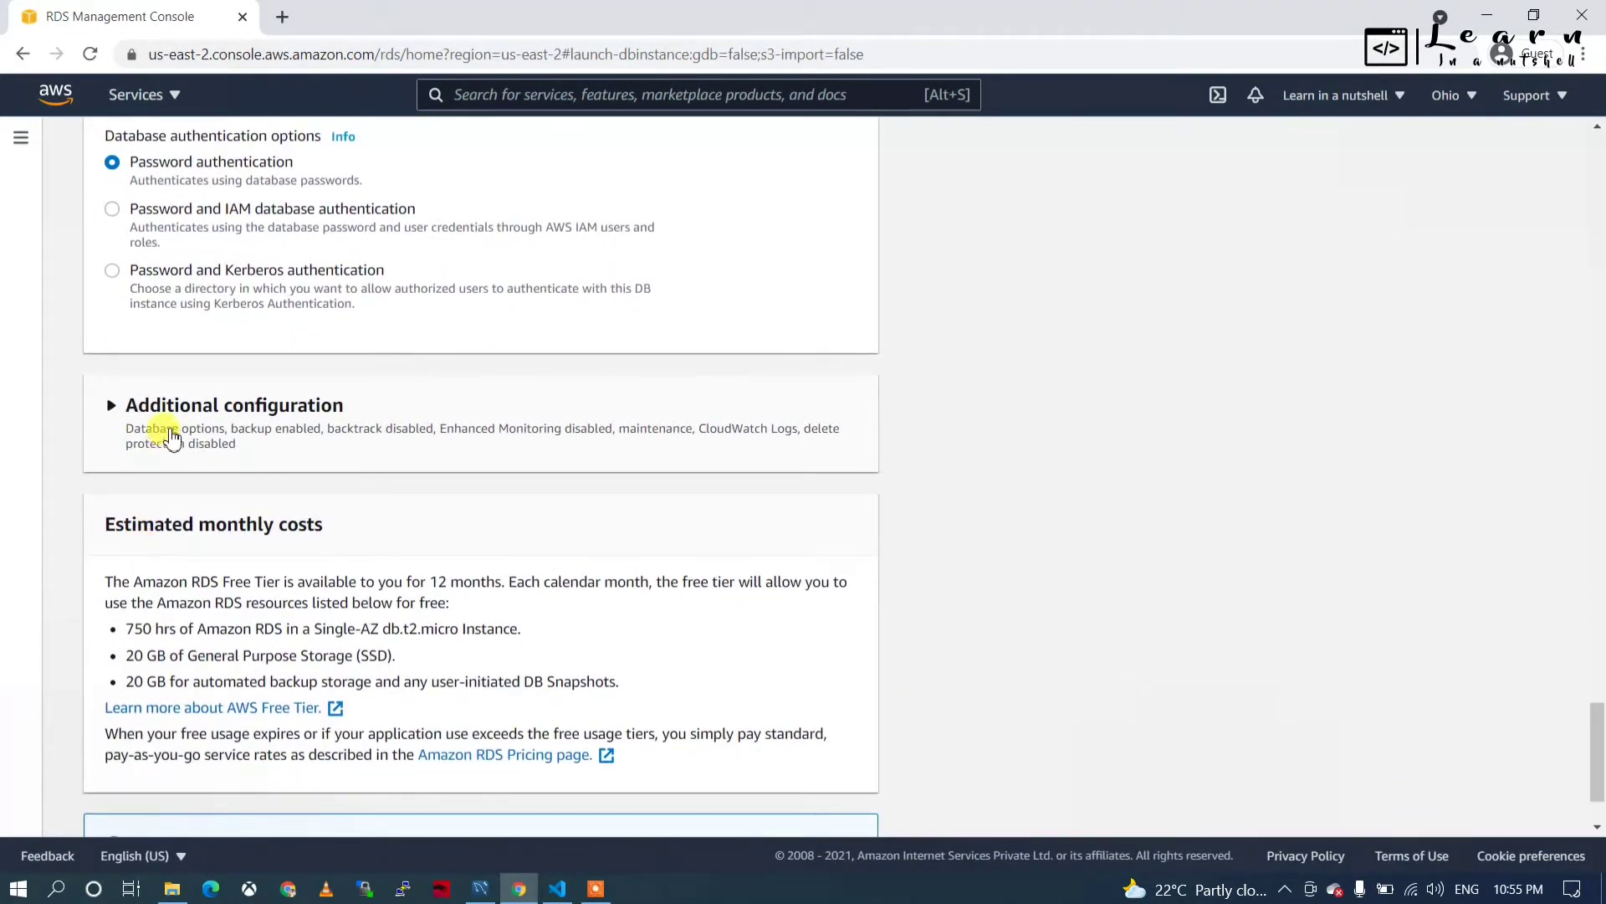
pyautogui.scroll(-1, 168, 418)
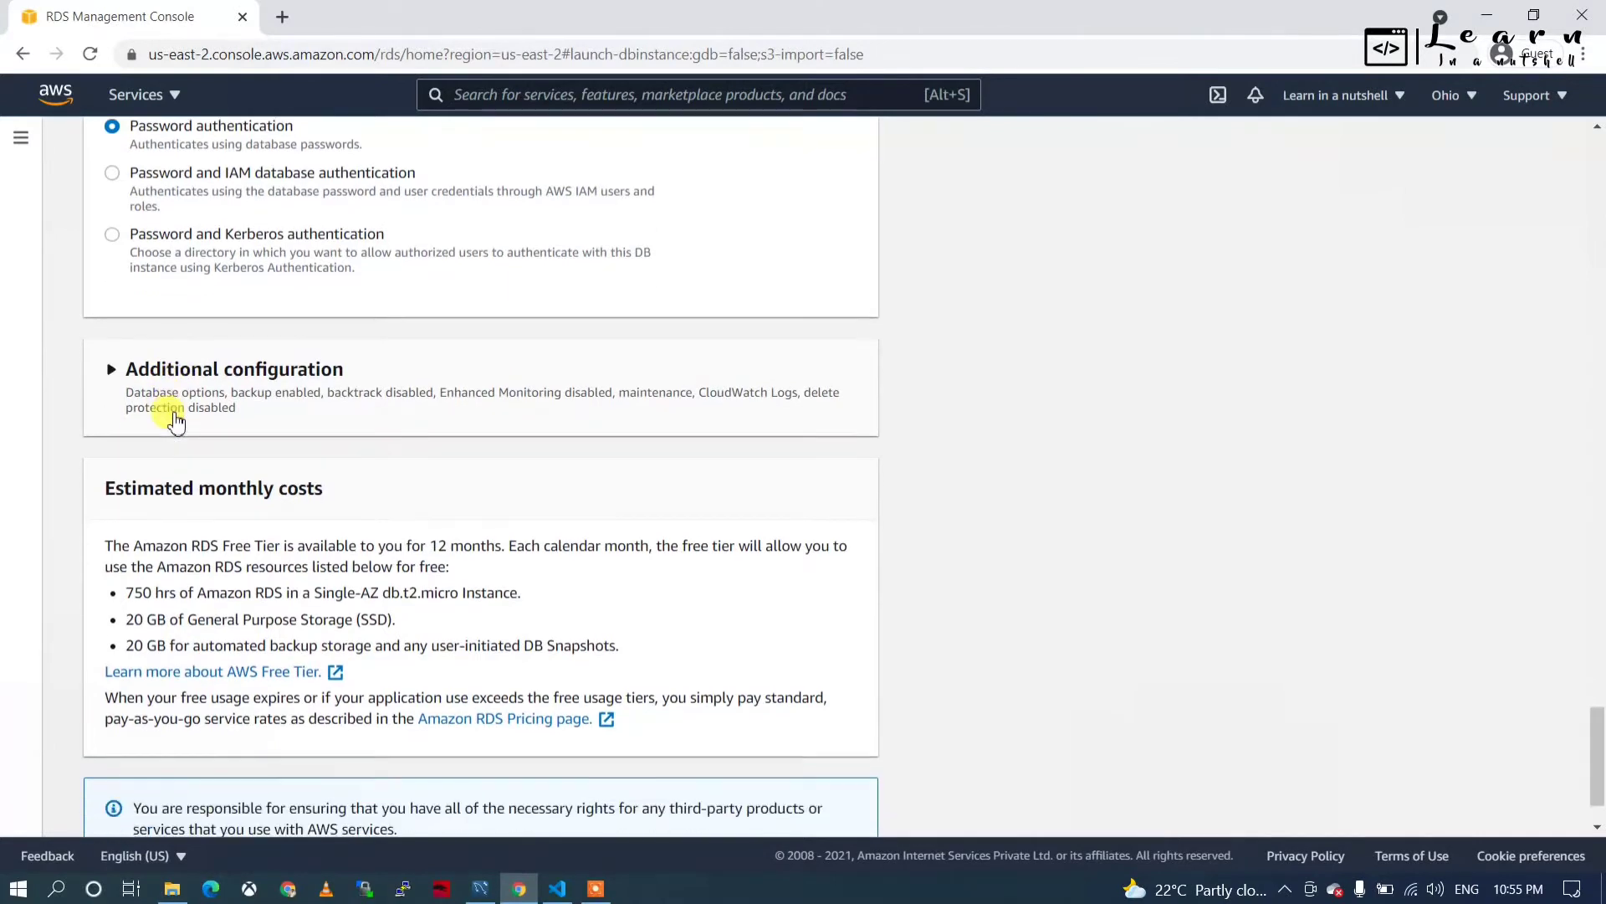
pyautogui.scroll(2, 159, 251)
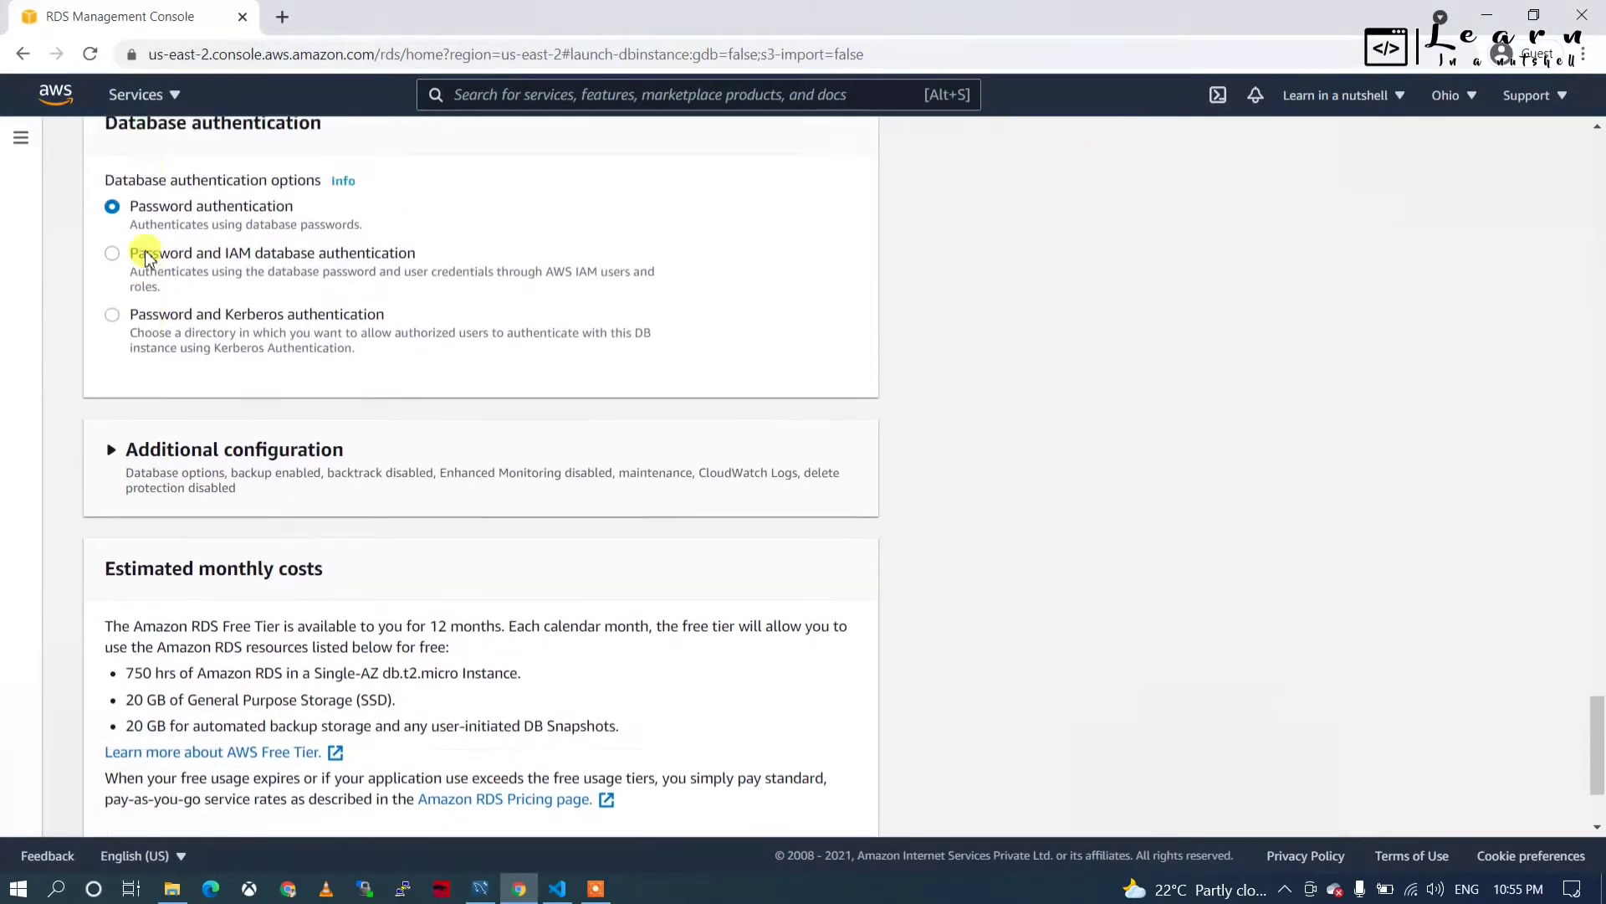
pyautogui.scroll(-2, 138, 414)
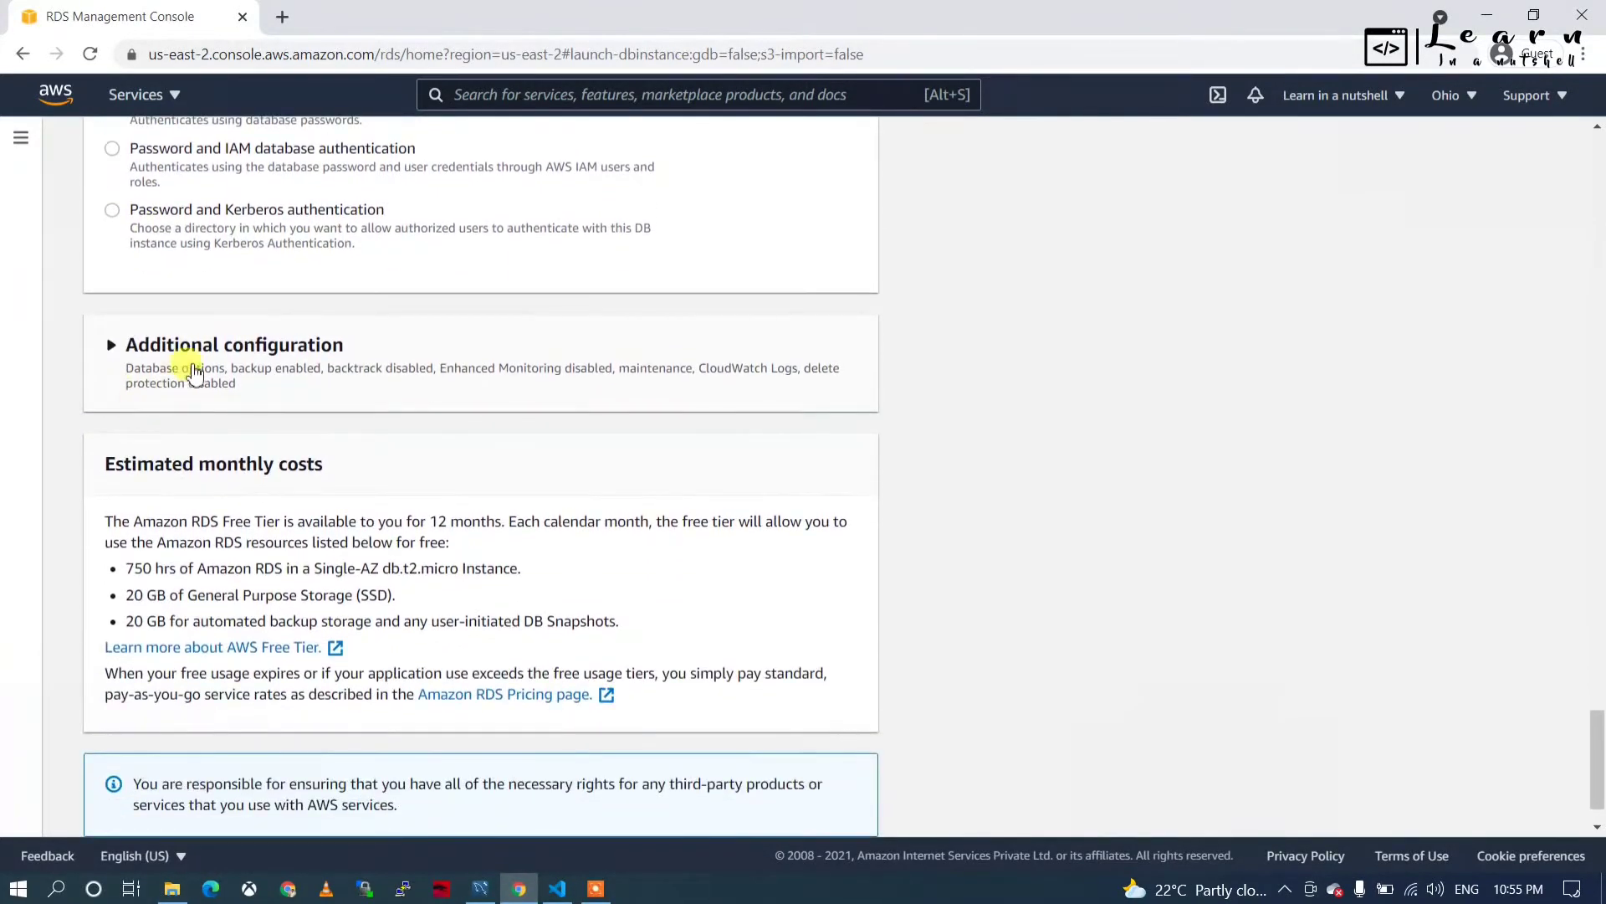
# Set the initial database name to dummyDb and disable automated backups.
pyautogui.click(199, 369)
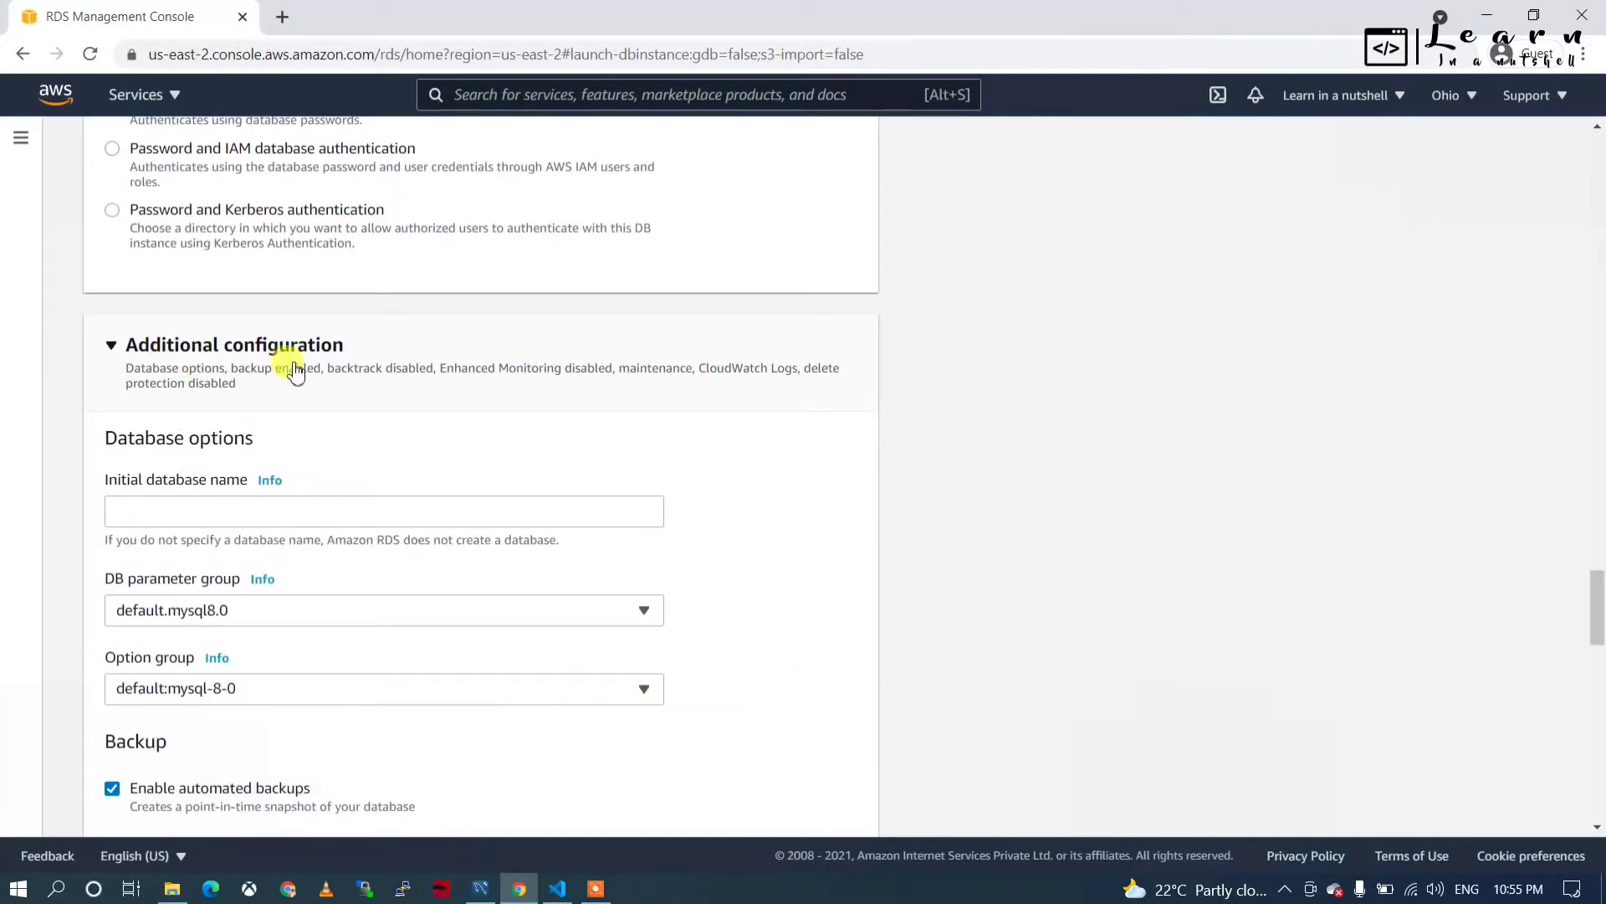
pyautogui.click(202, 506)
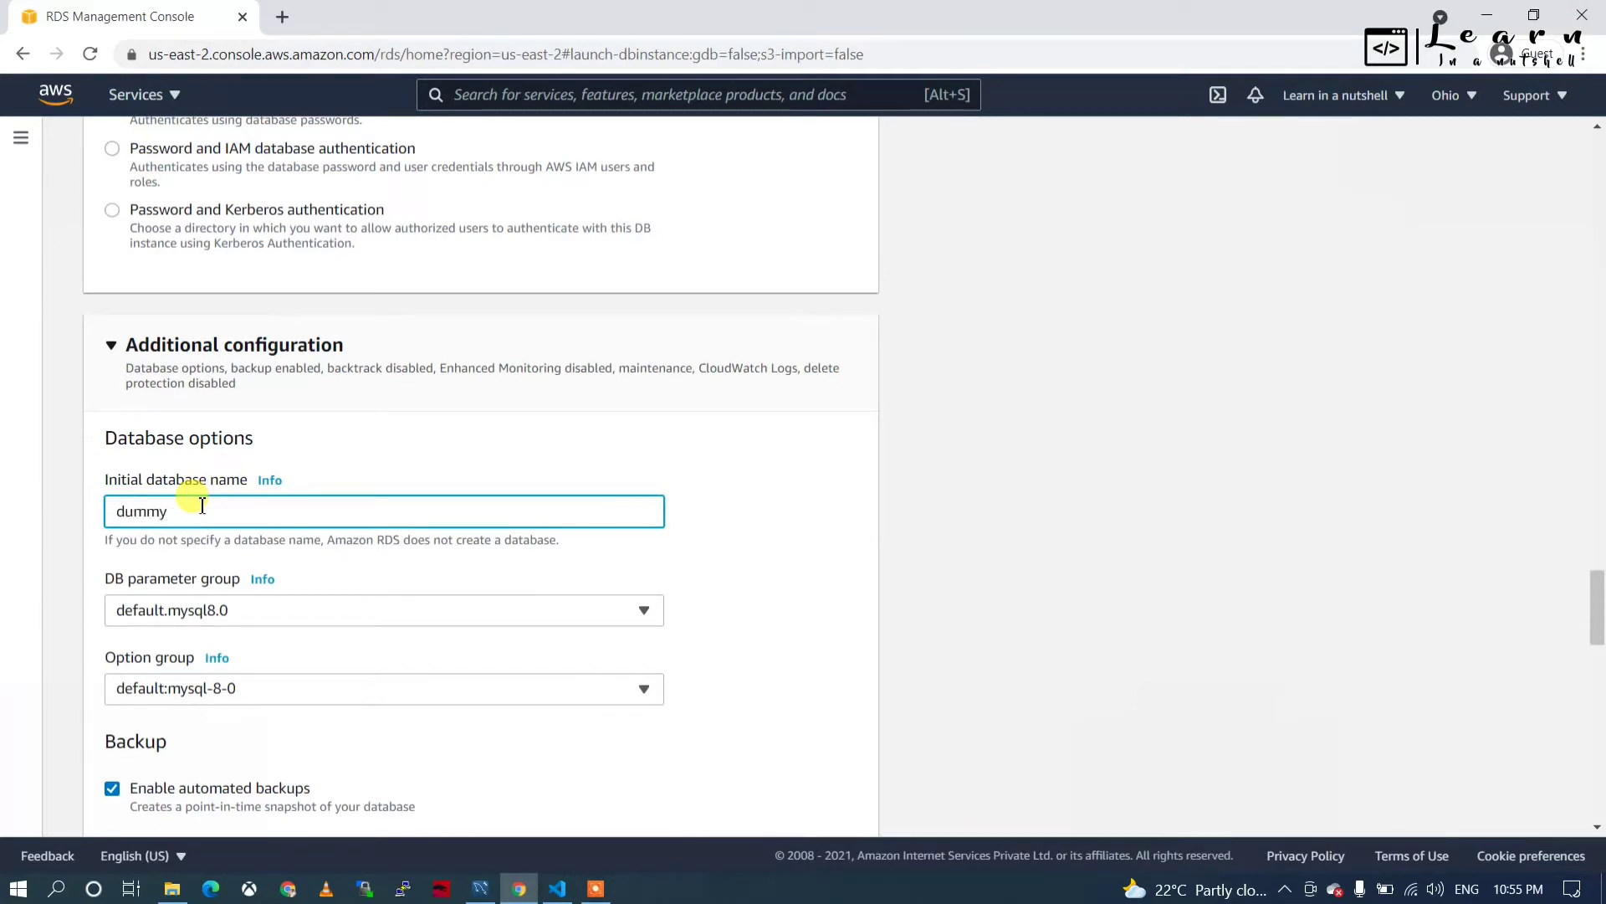
pyautogui.scroll(-4, 204, 506)
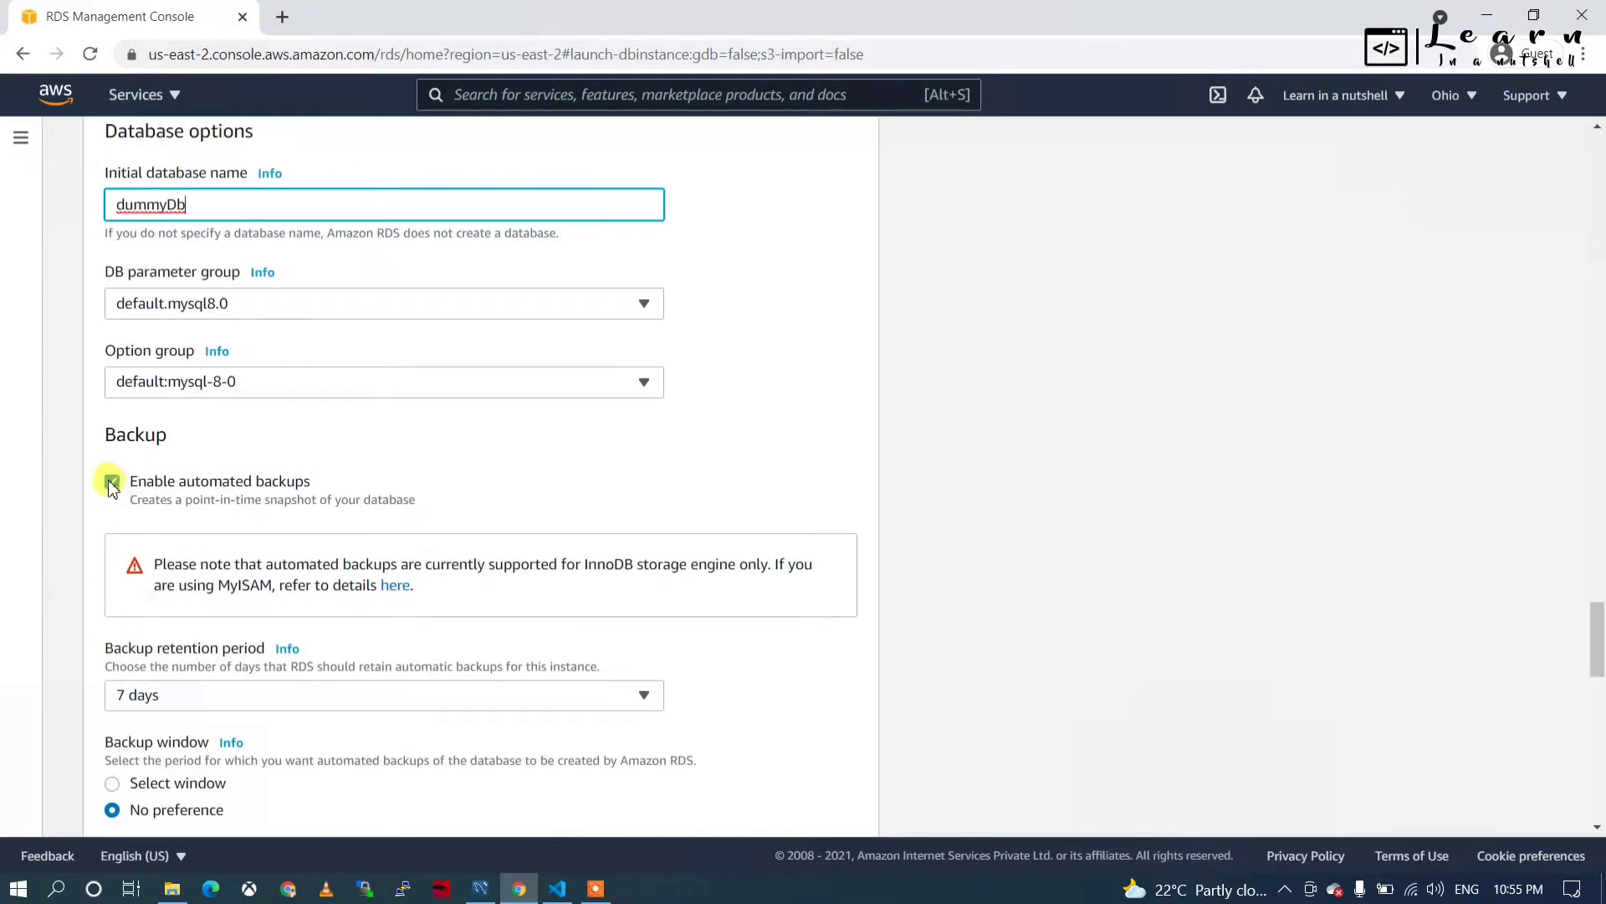
pyautogui.click(111, 483)
pyautogui.scroll(-4, 111, 486)
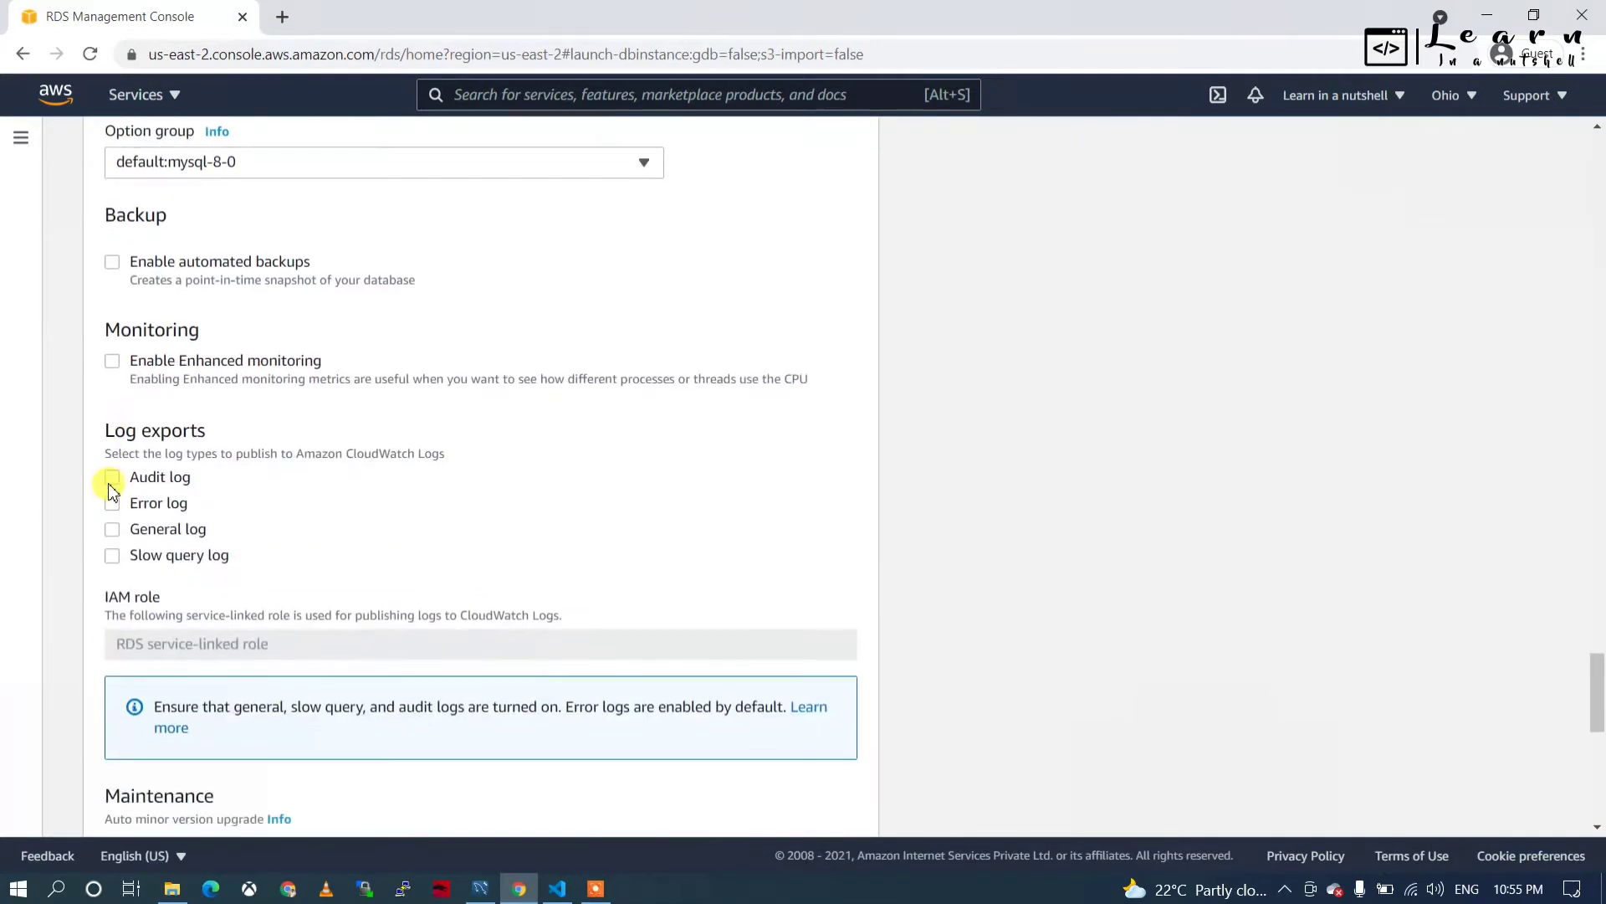
pyautogui.scroll(-3, 208, 472)
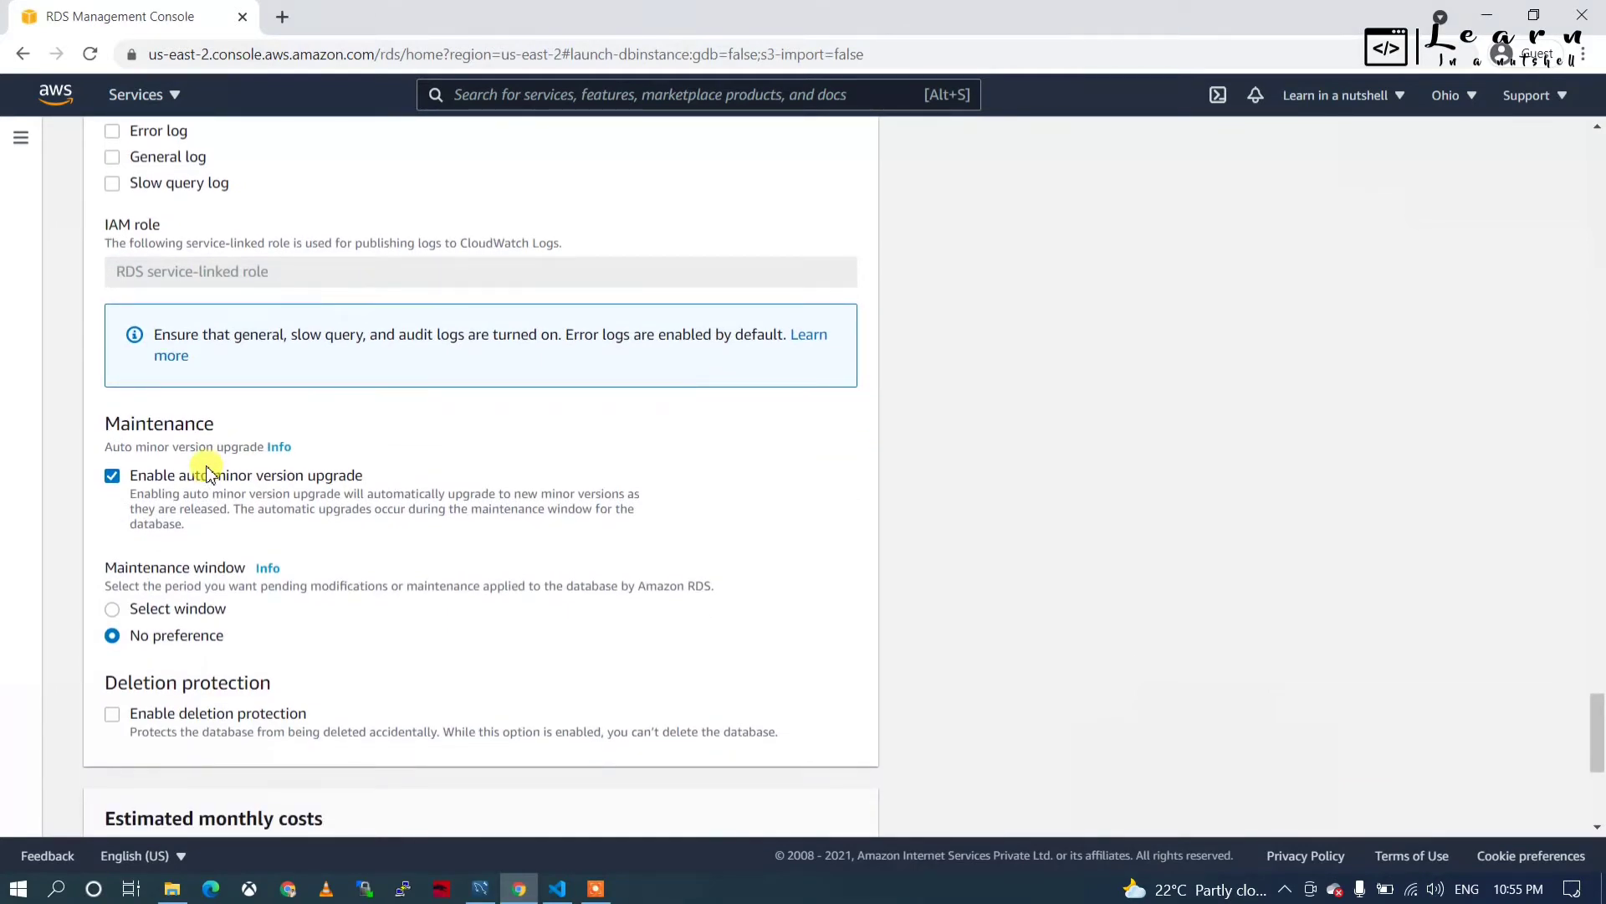
pyautogui.scroll(-3, 114, 552)
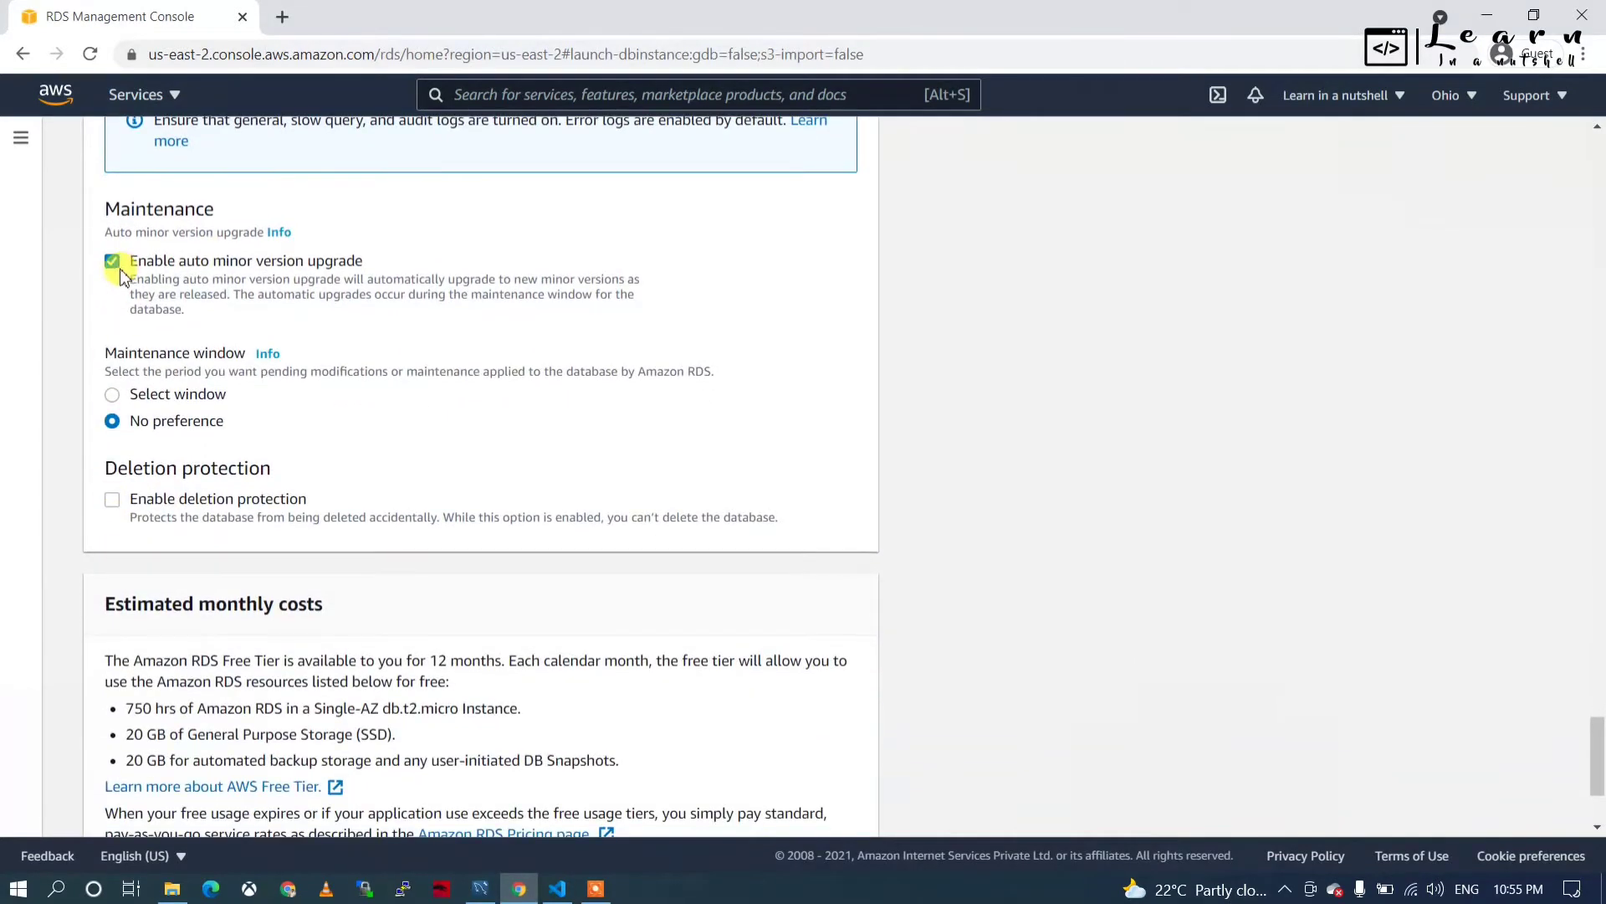
pyautogui.scroll(-3, 129, 493)
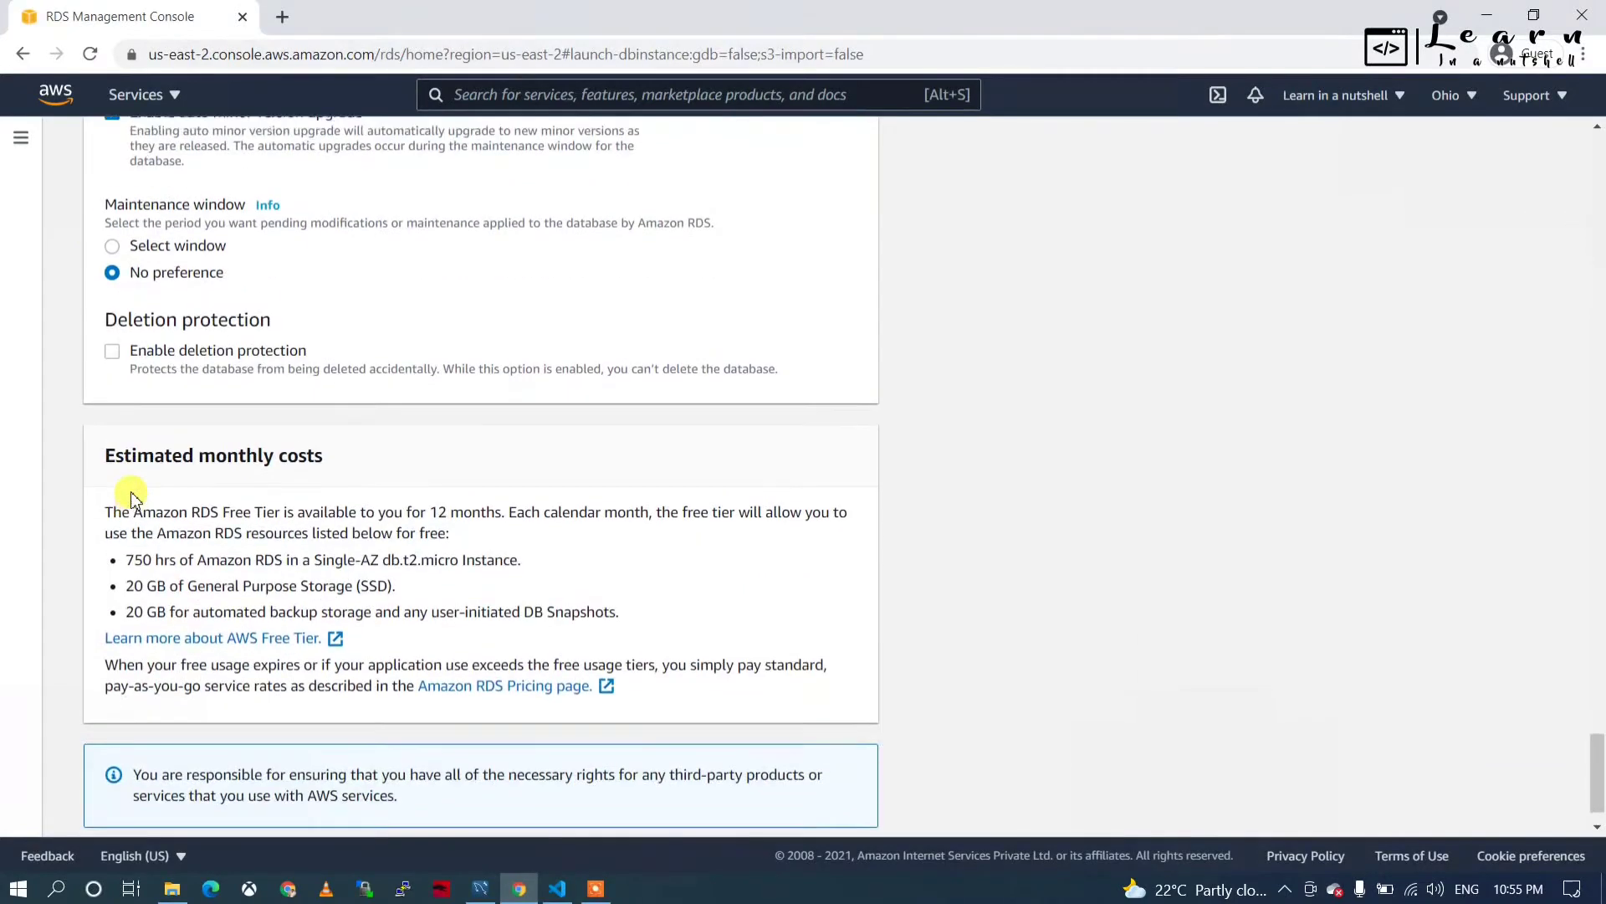
pyautogui.scroll(4, 125, 443)
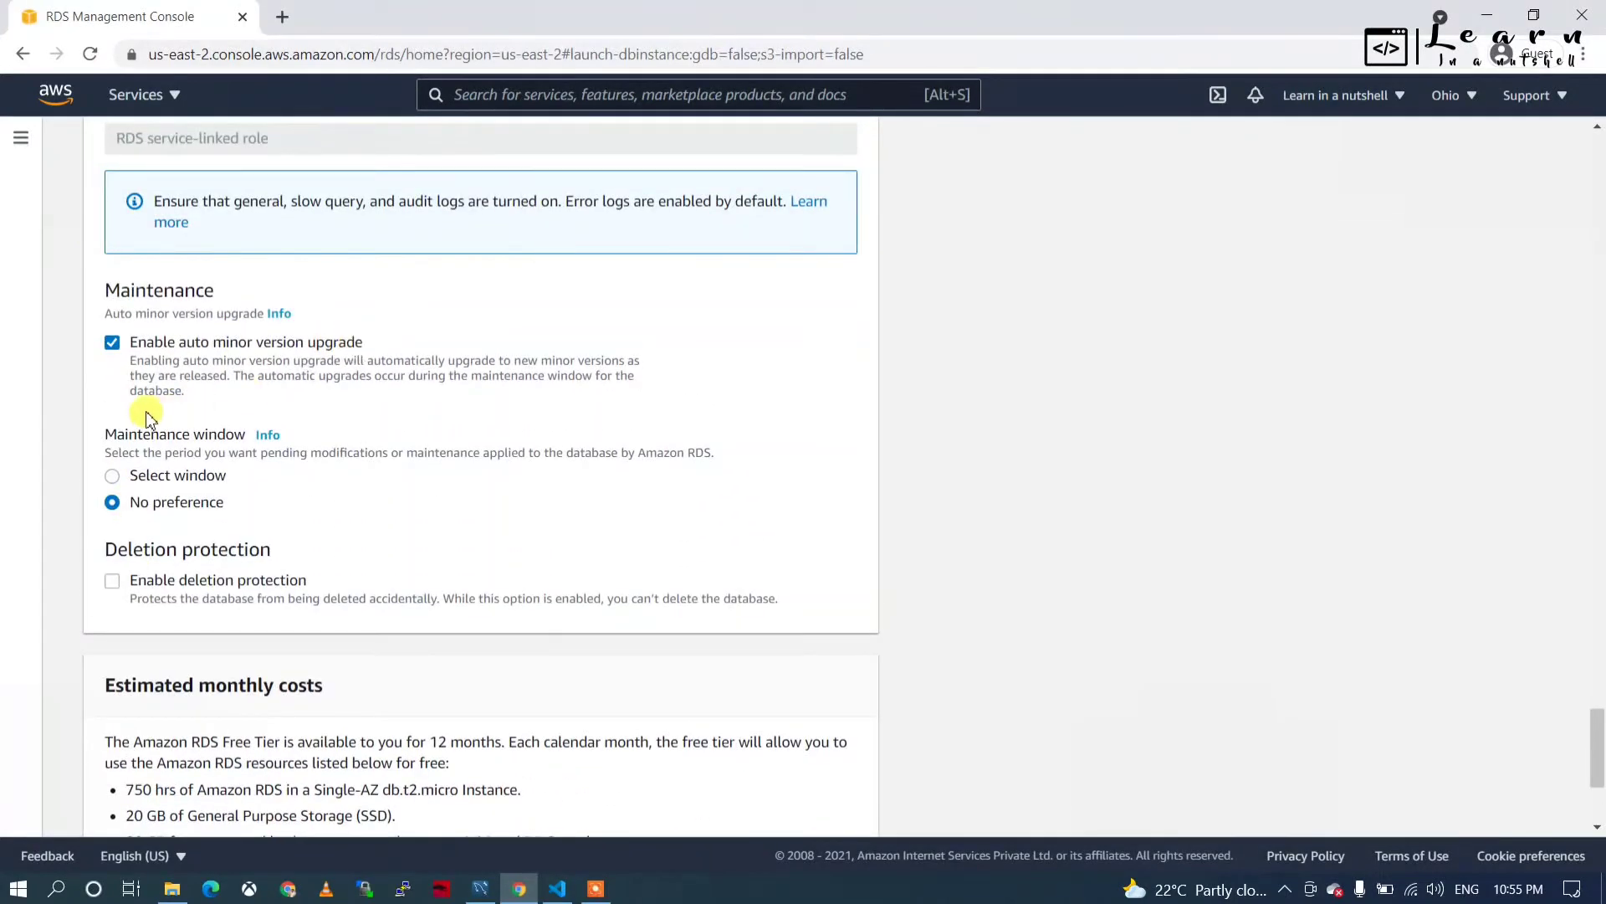
pyautogui.scroll(-1, 217, 479)
pyautogui.scroll(-2, 224, 487)
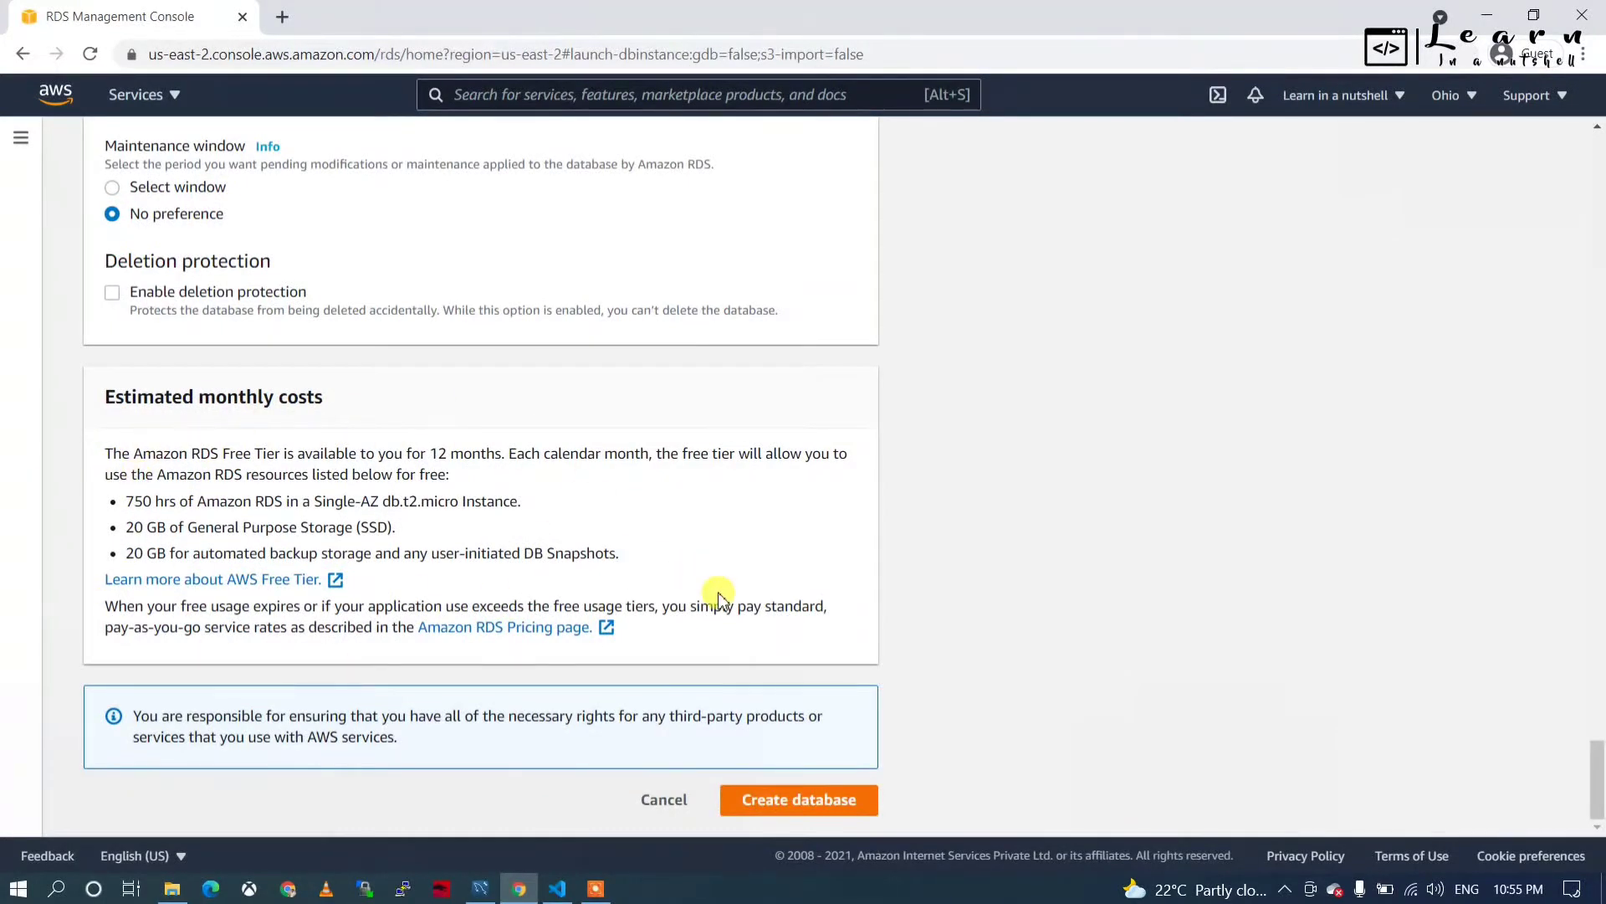
# Create the database and open dummyinstance's details page while it shows Creating.
pyautogui.click(795, 802)
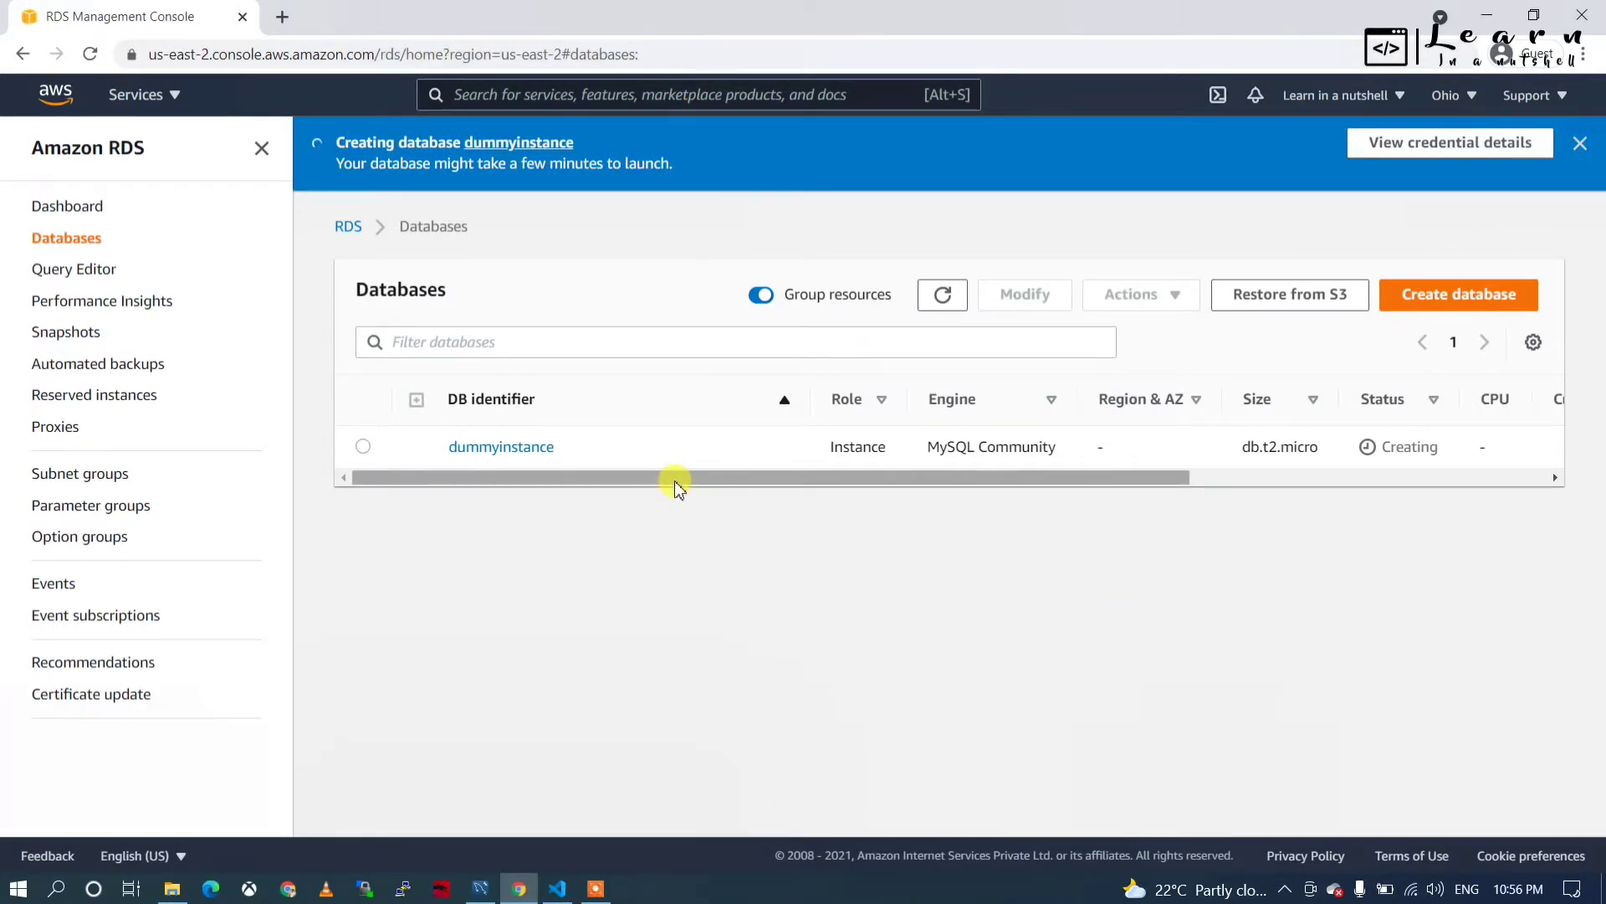
pyautogui.moveTo(677, 485); pyautogui.dragTo(604, 452)
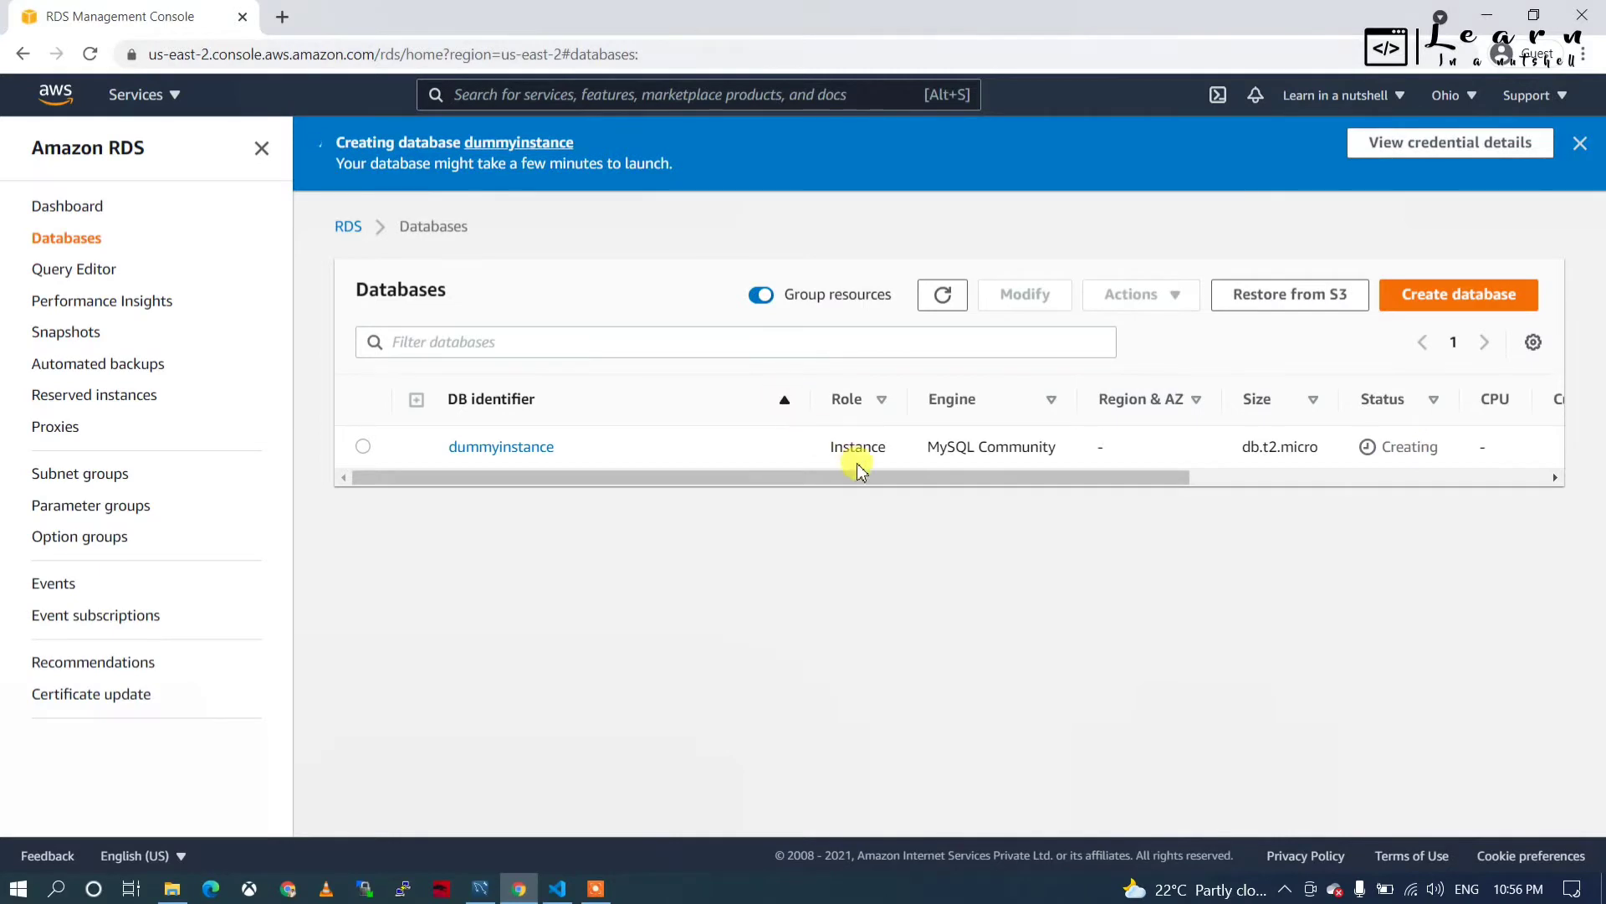
pyautogui.moveTo(824, 485); pyautogui.dragTo(504, 480)
pyautogui.click(502, 447)
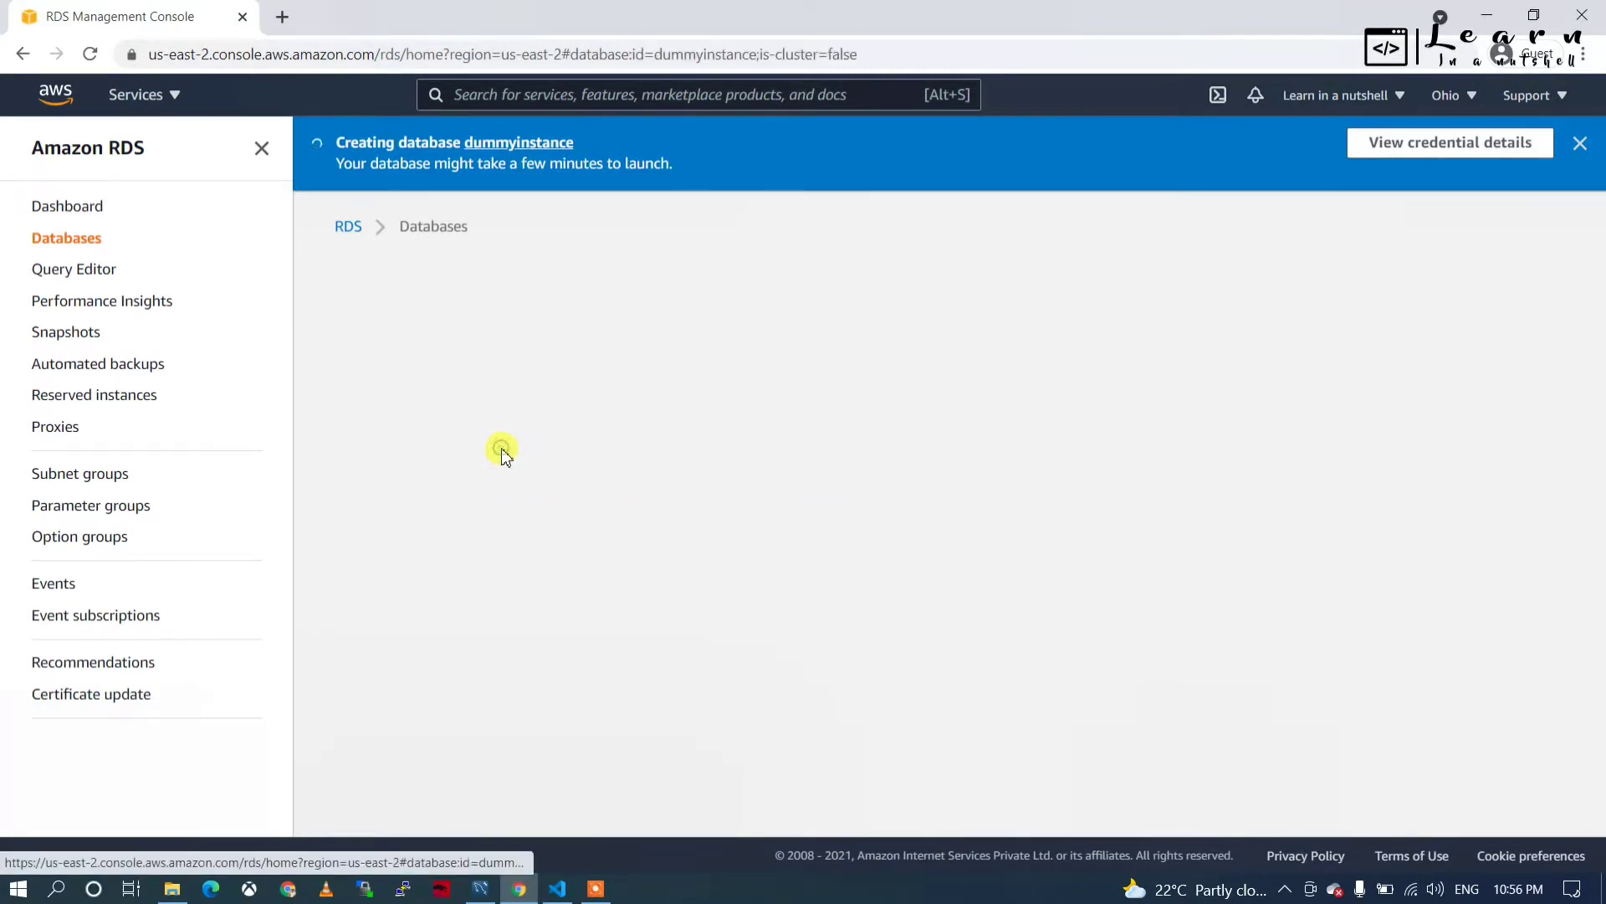
pyautogui.scroll(-2, 444, 617)
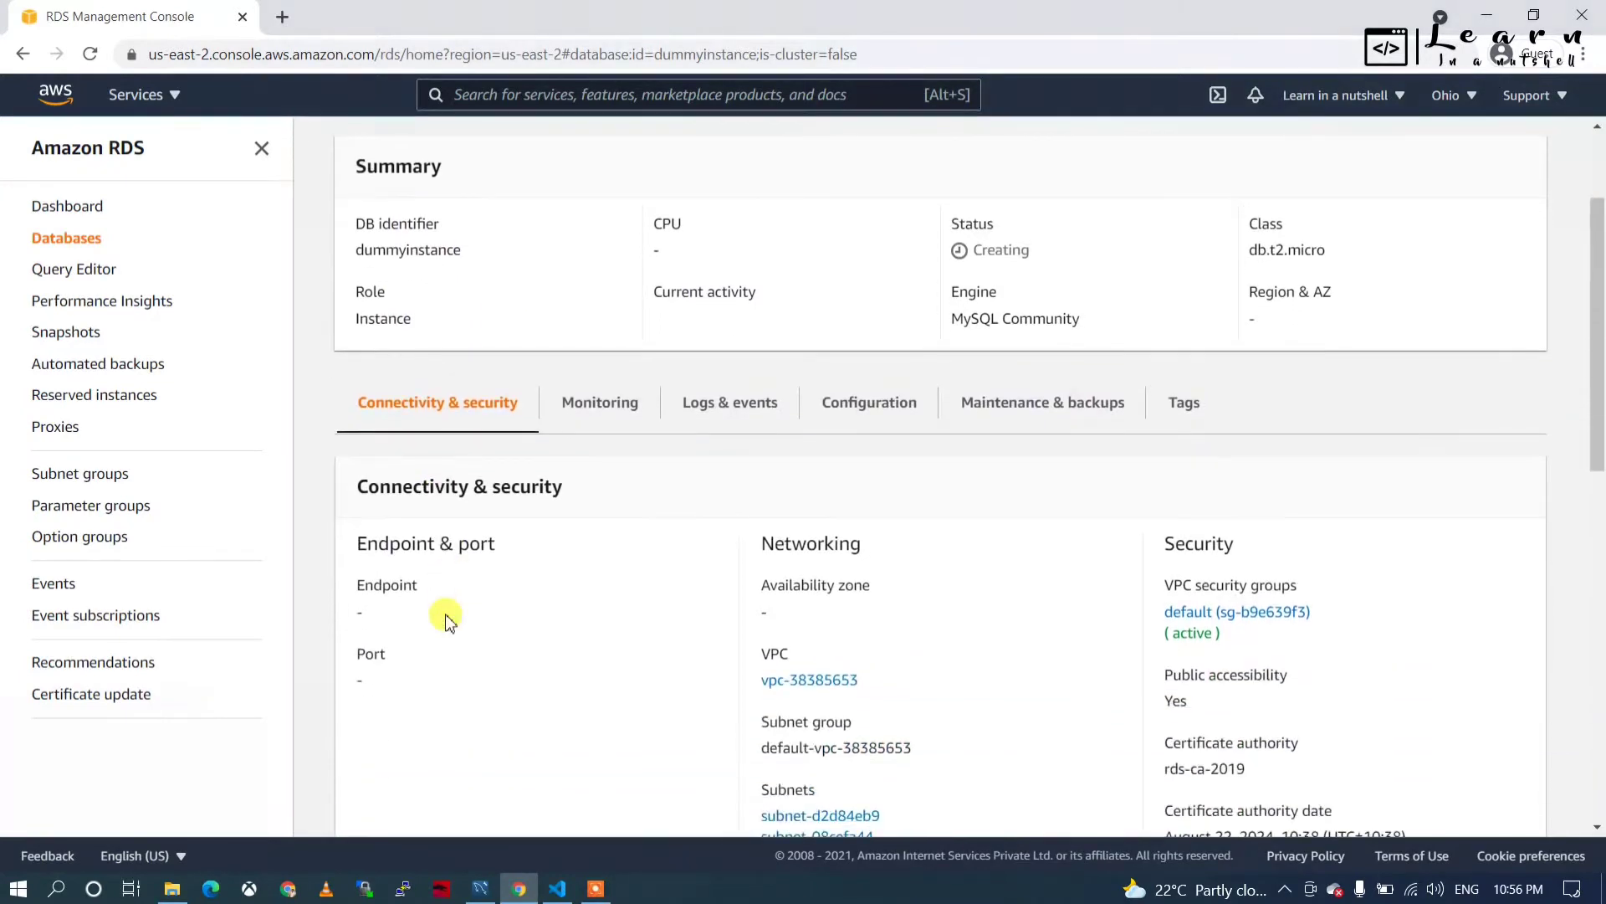
pyautogui.doubleClick(995, 249)
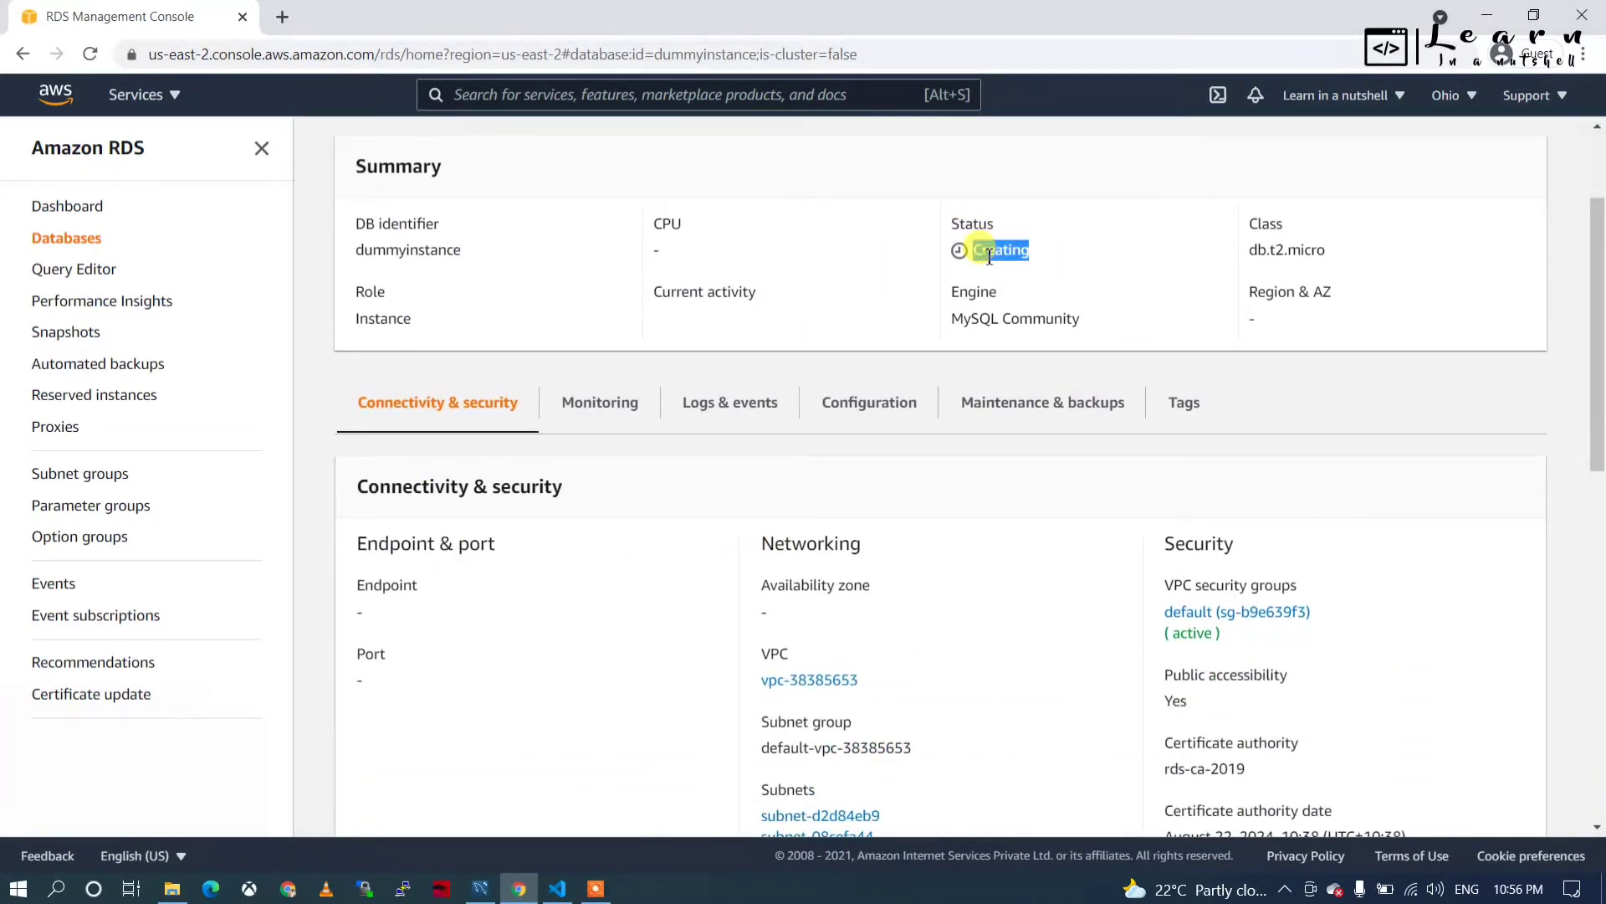
pyautogui.click(370, 604)
pyautogui.click(369, 679)
pyautogui.scroll(-3, 368, 680)
pyautogui.scroll(4, 366, 678)
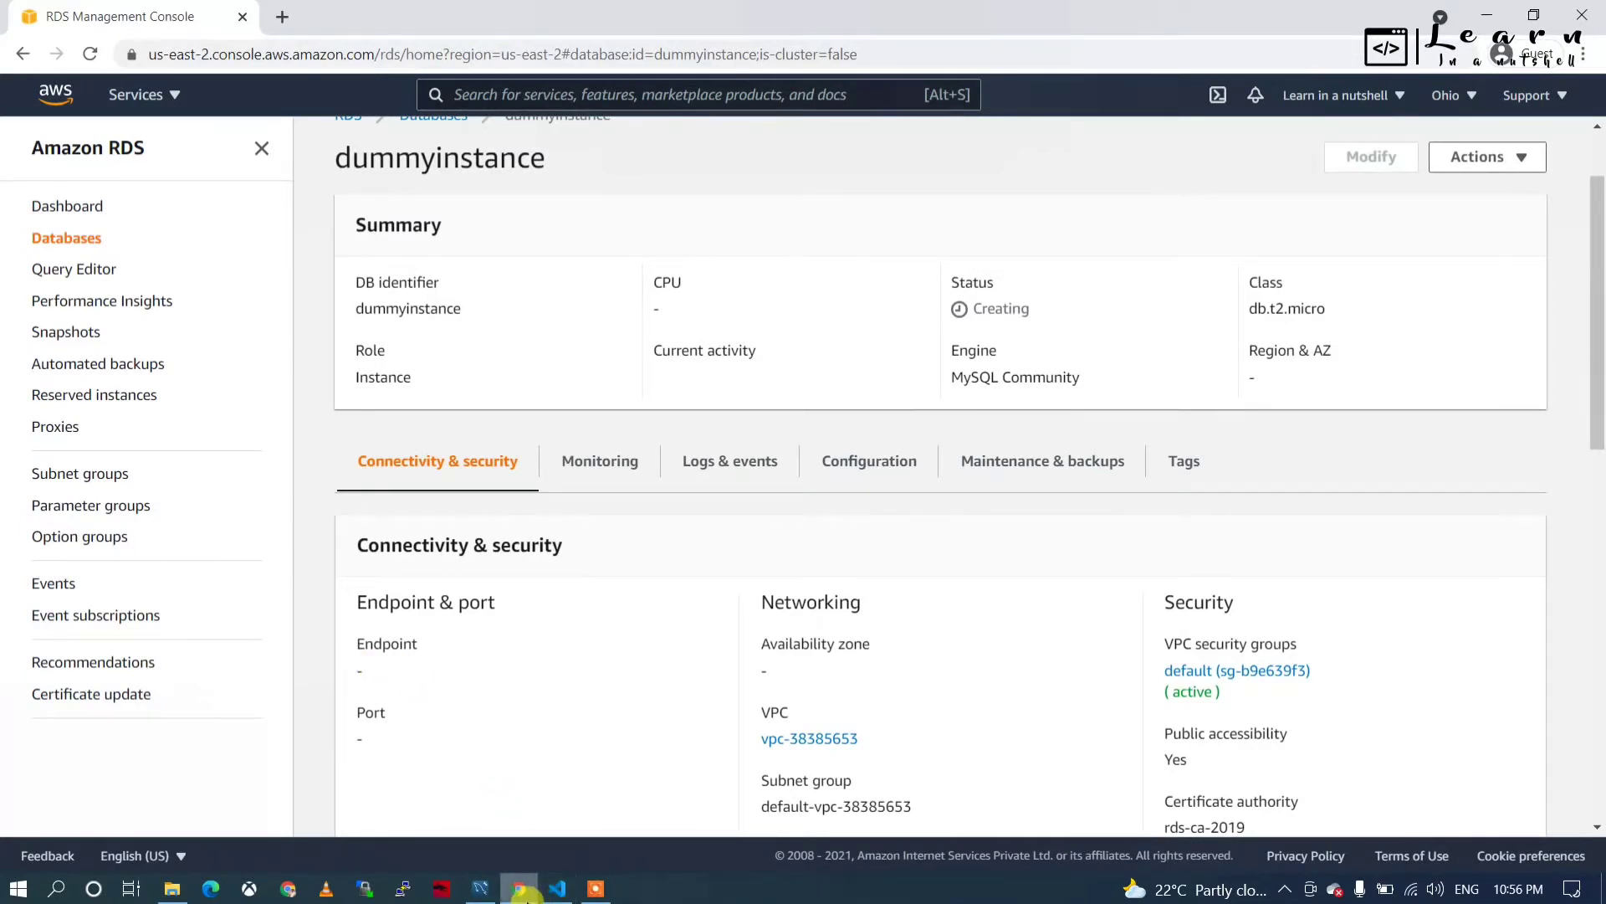
# Once Available on port 3306, copy dummyinstance's endpoint and open MySQL Workbench's Database menu.
pyautogui.moveTo(488, 894)
pyautogui.moveTo(566, 894)
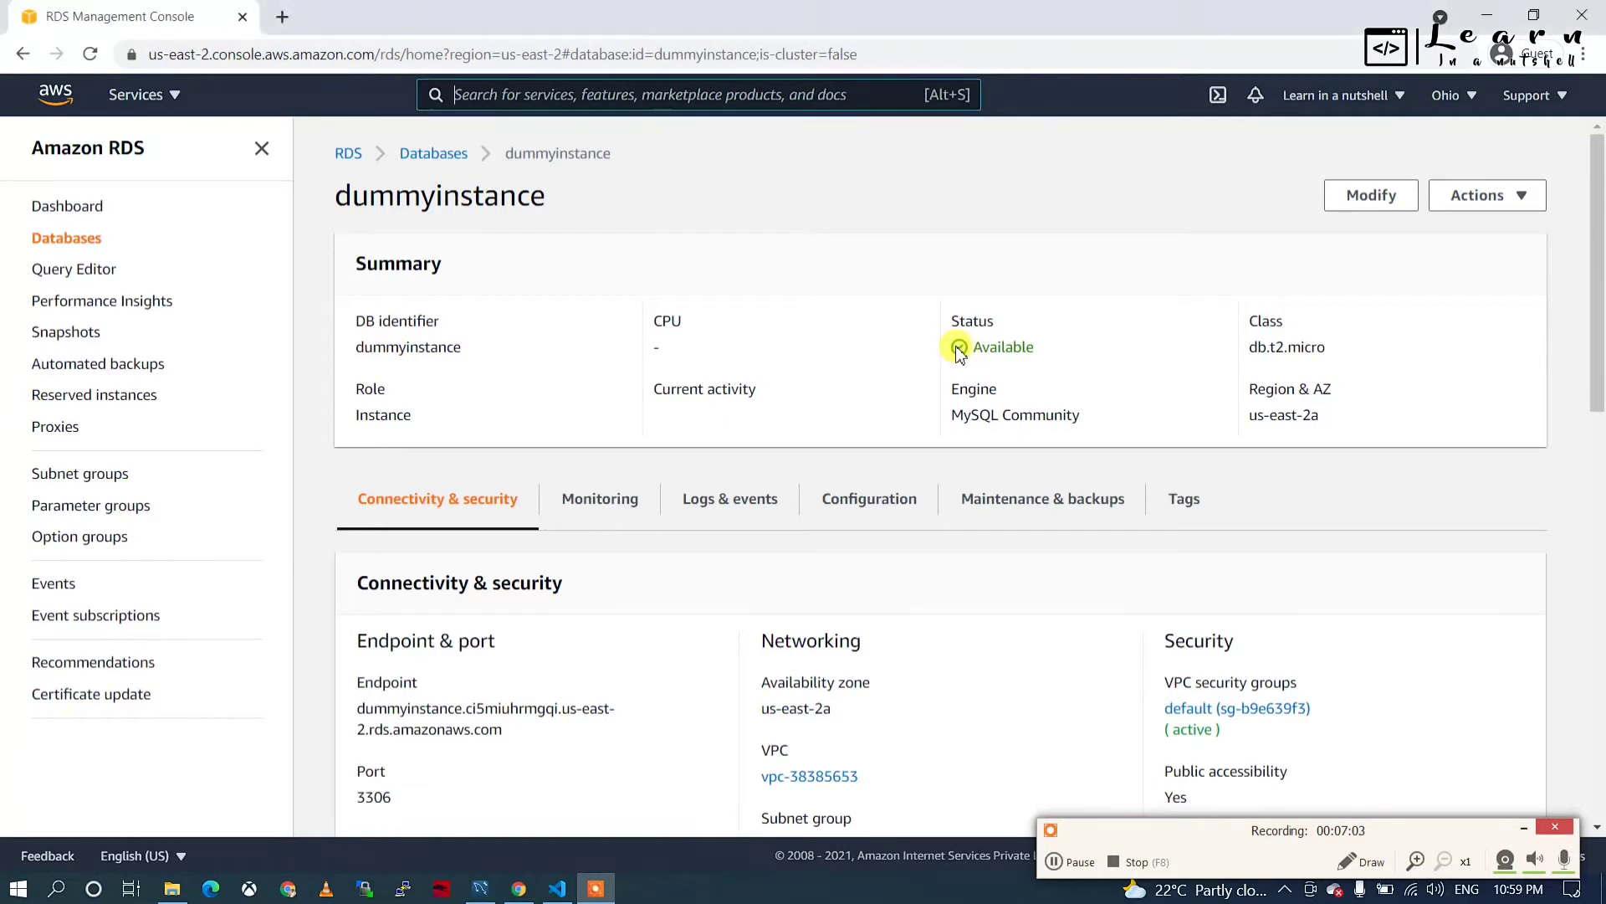
pyautogui.moveTo(964, 350); pyautogui.dragTo(1029, 355)
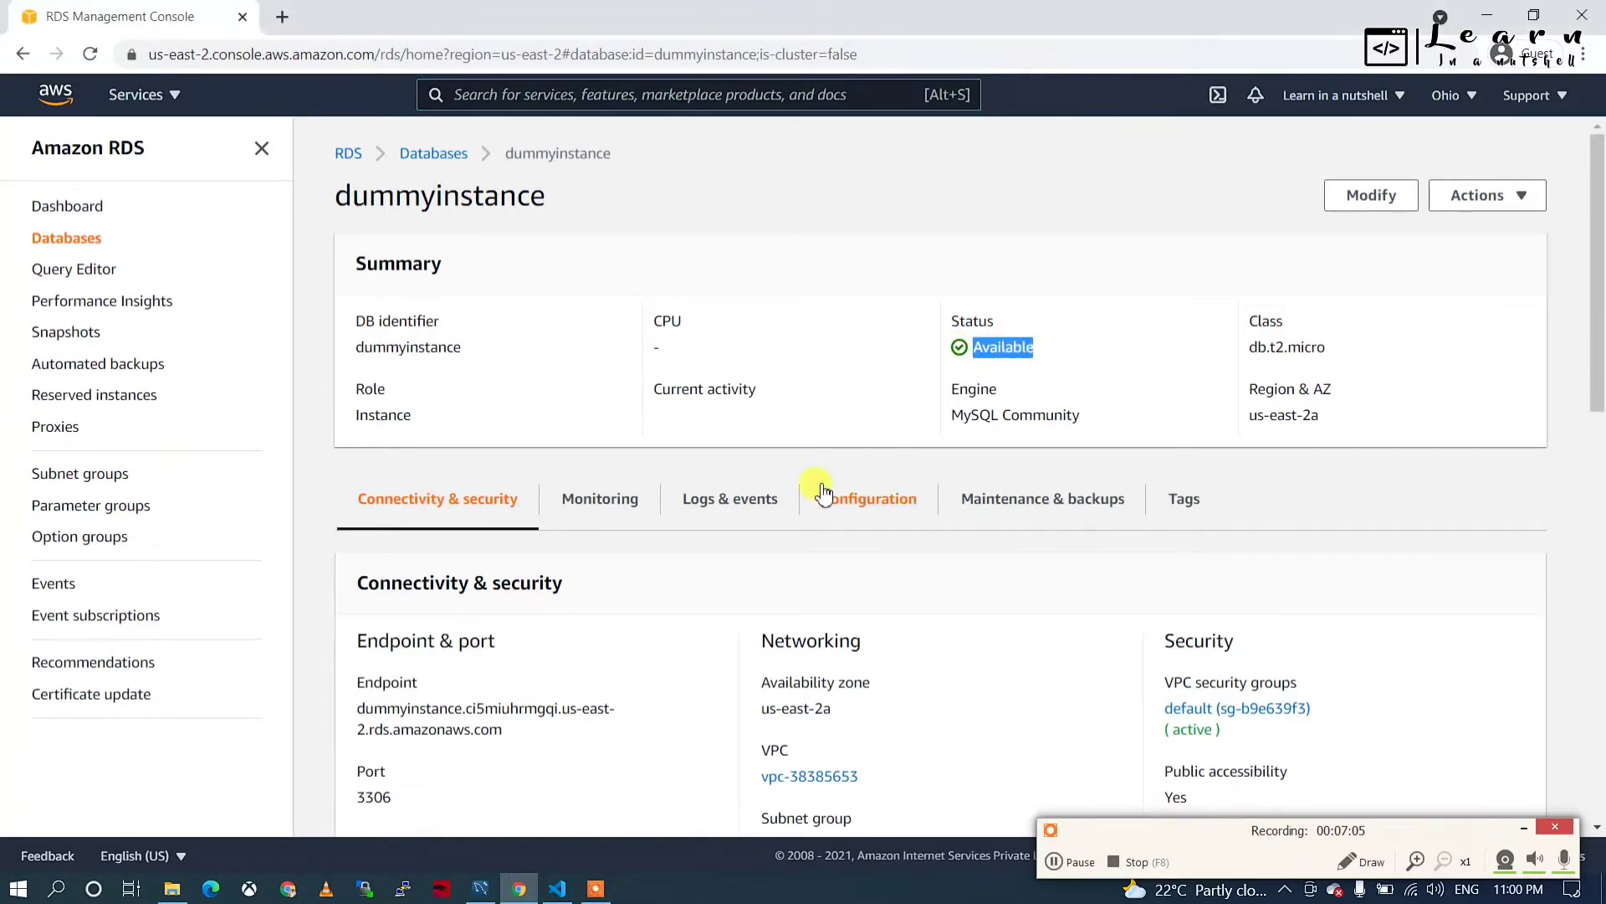
pyautogui.scroll(-2, 817, 485)
pyautogui.moveTo(398, 656); pyautogui.dragTo(358, 654)
pyautogui.scroll(-2, 532, 677)
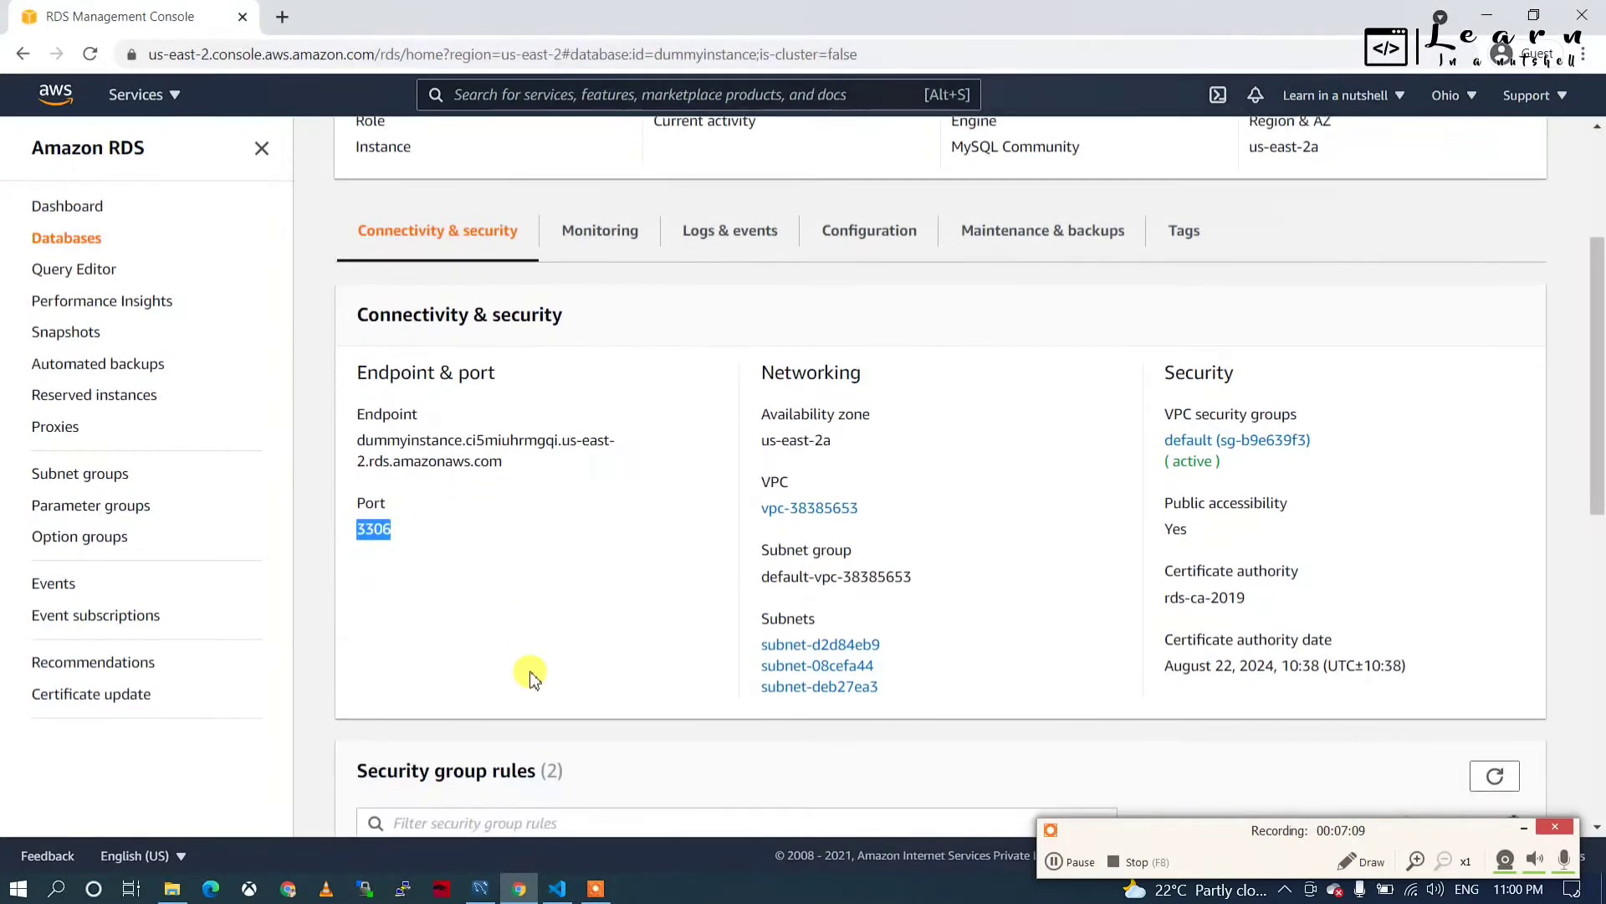
pyautogui.scroll(4, 529, 672)
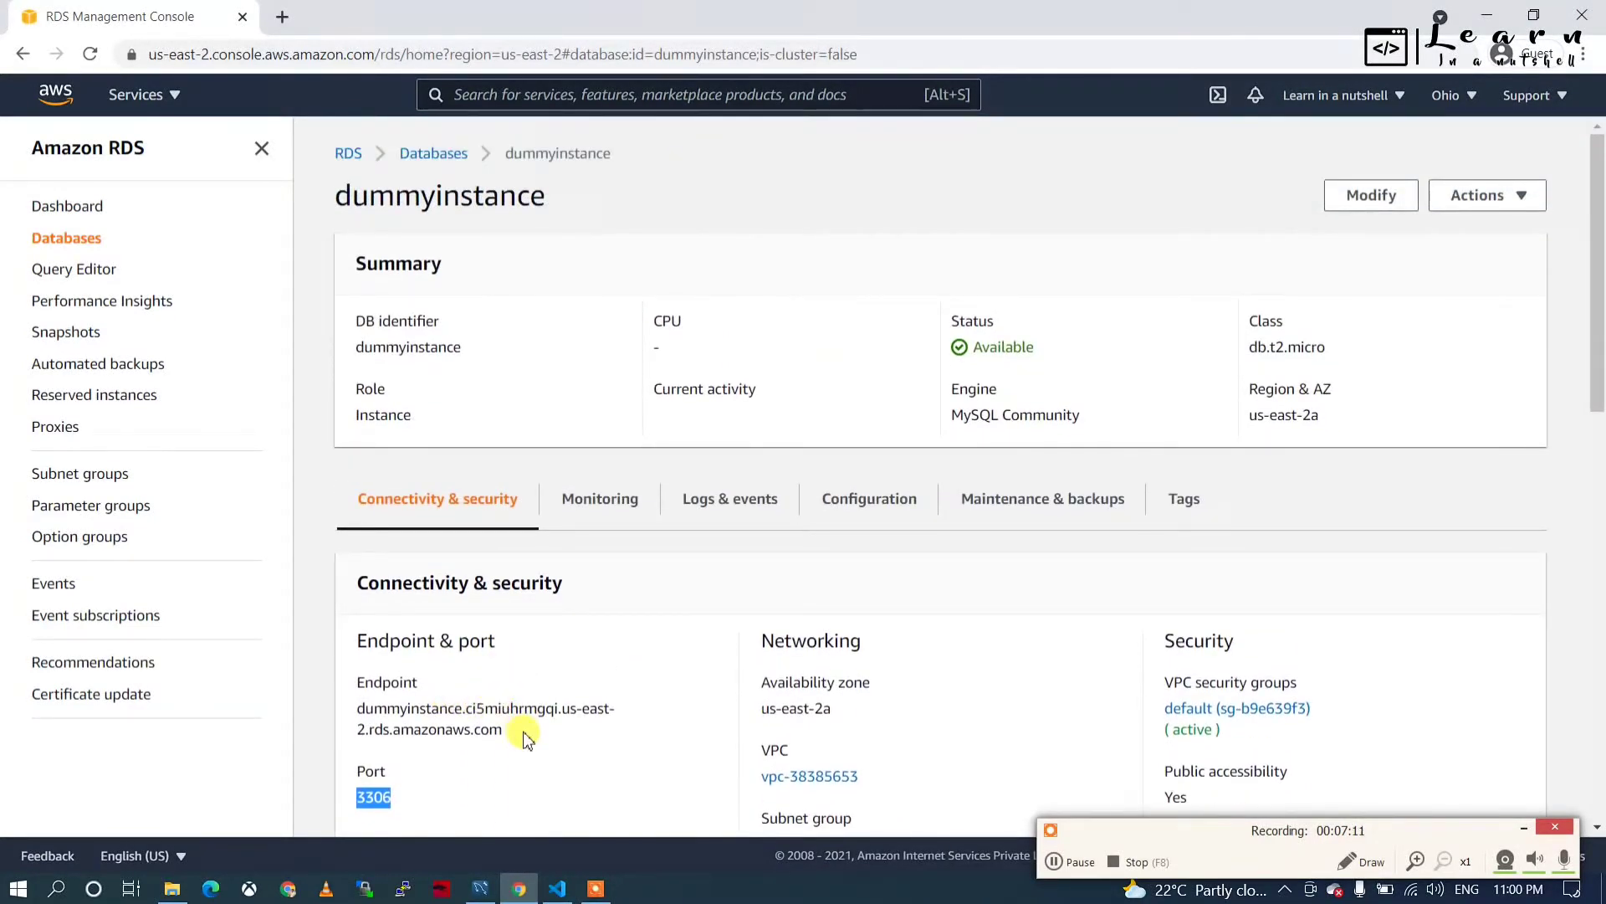
pyautogui.moveTo(527, 728); pyautogui.dragTo(362, 709)
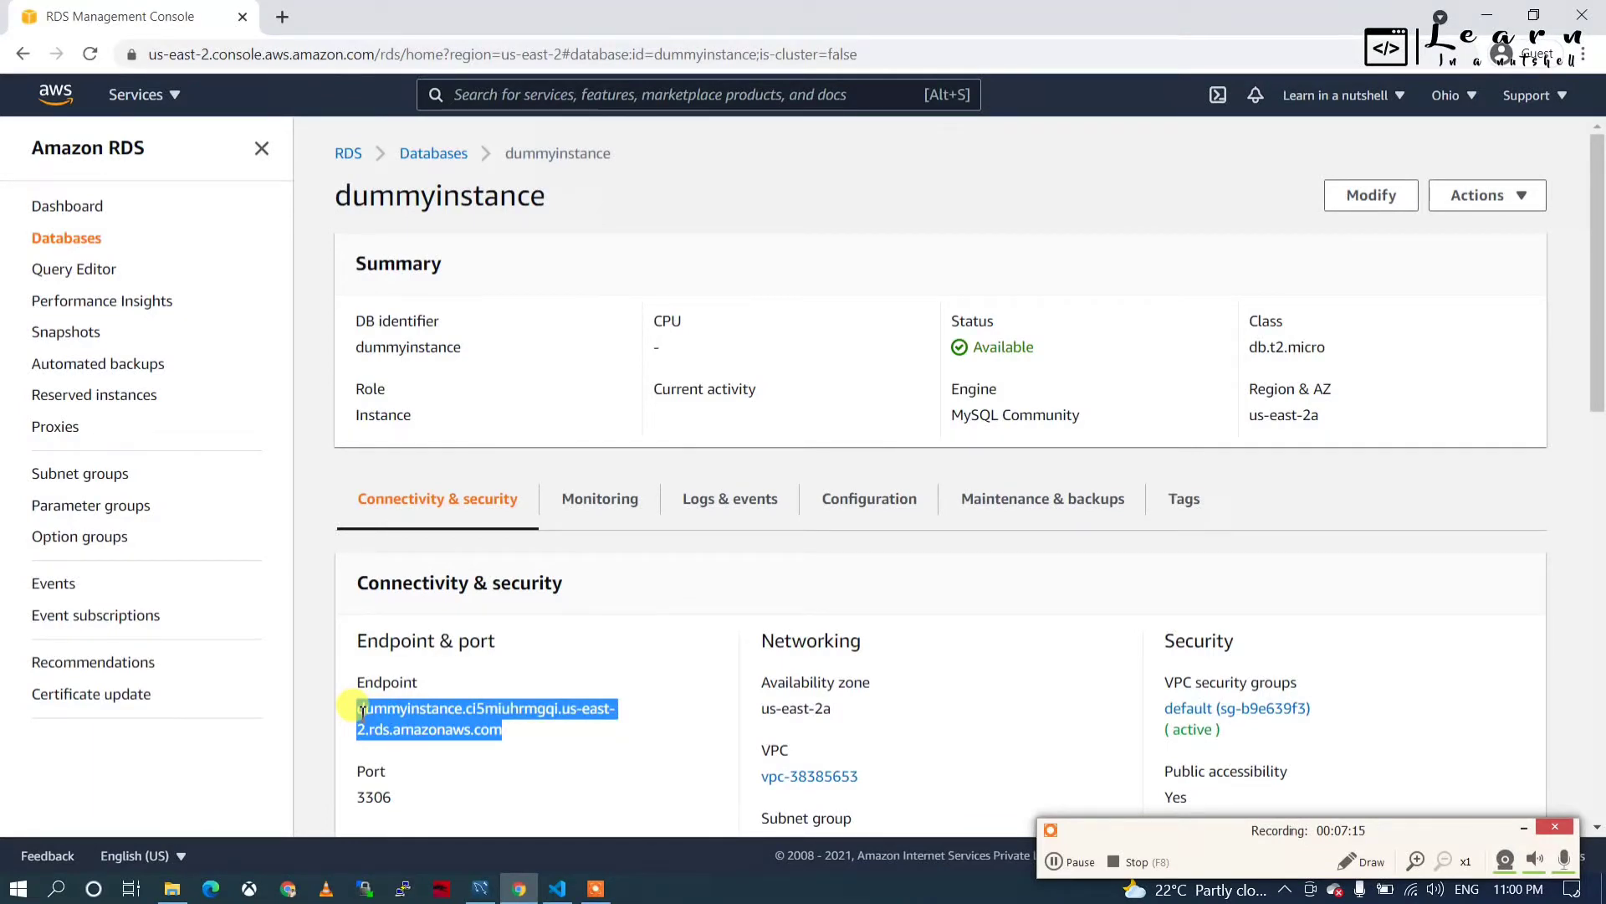
pyautogui.click(480, 888)
pyautogui.click(253, 176)
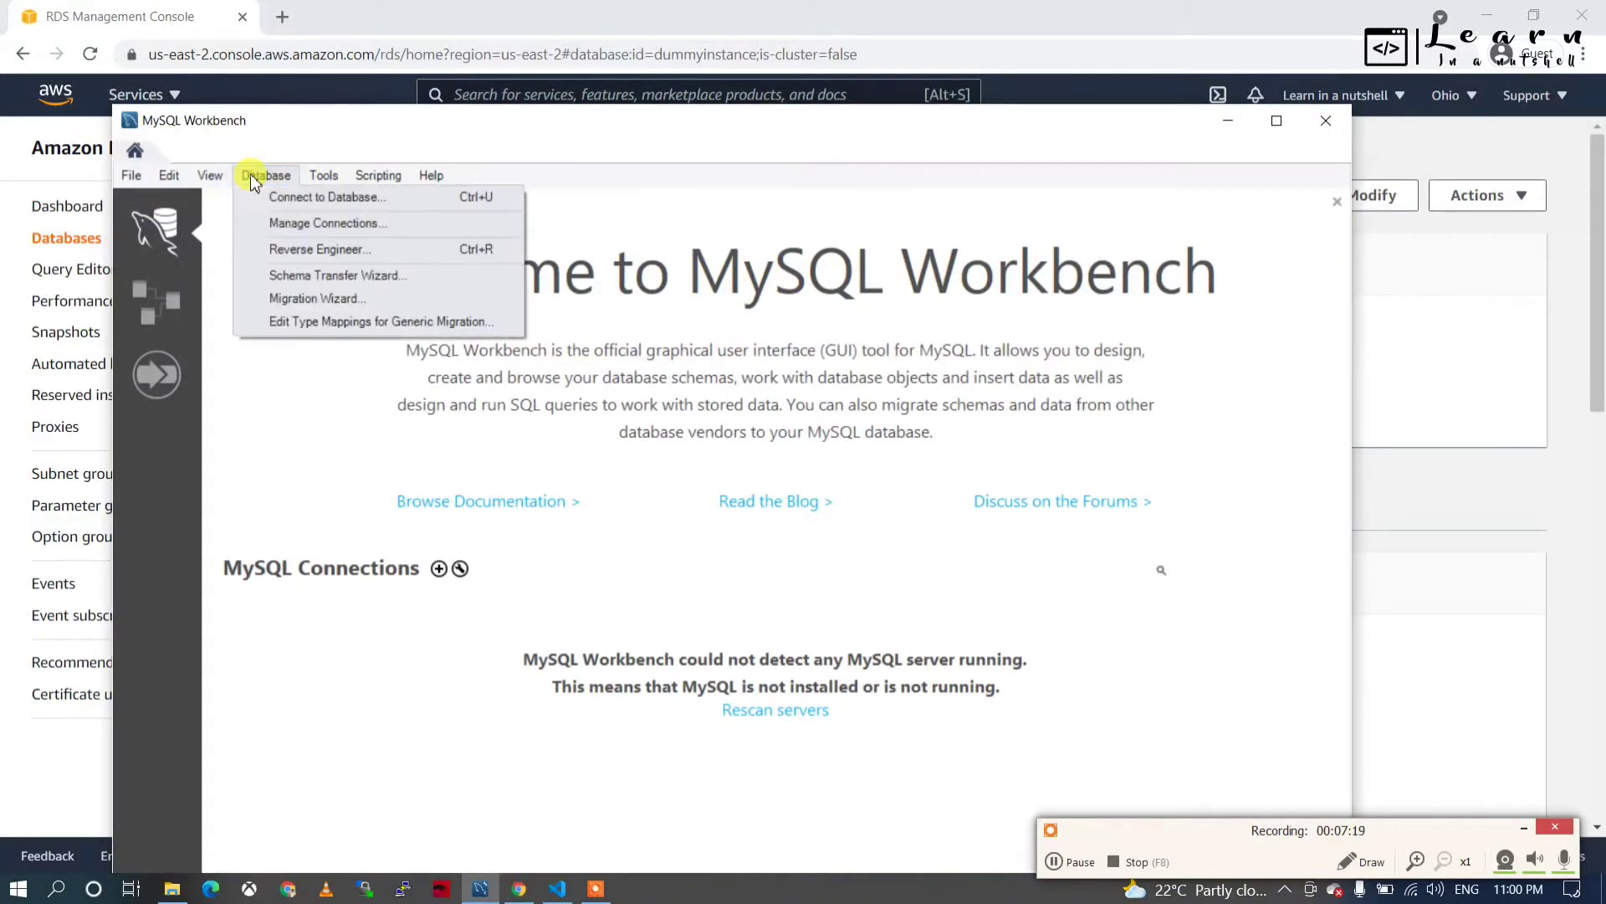
# Add a new connection named dummyCon with the pasted RDS endpoint as hostname.
pyautogui.click(284, 223)
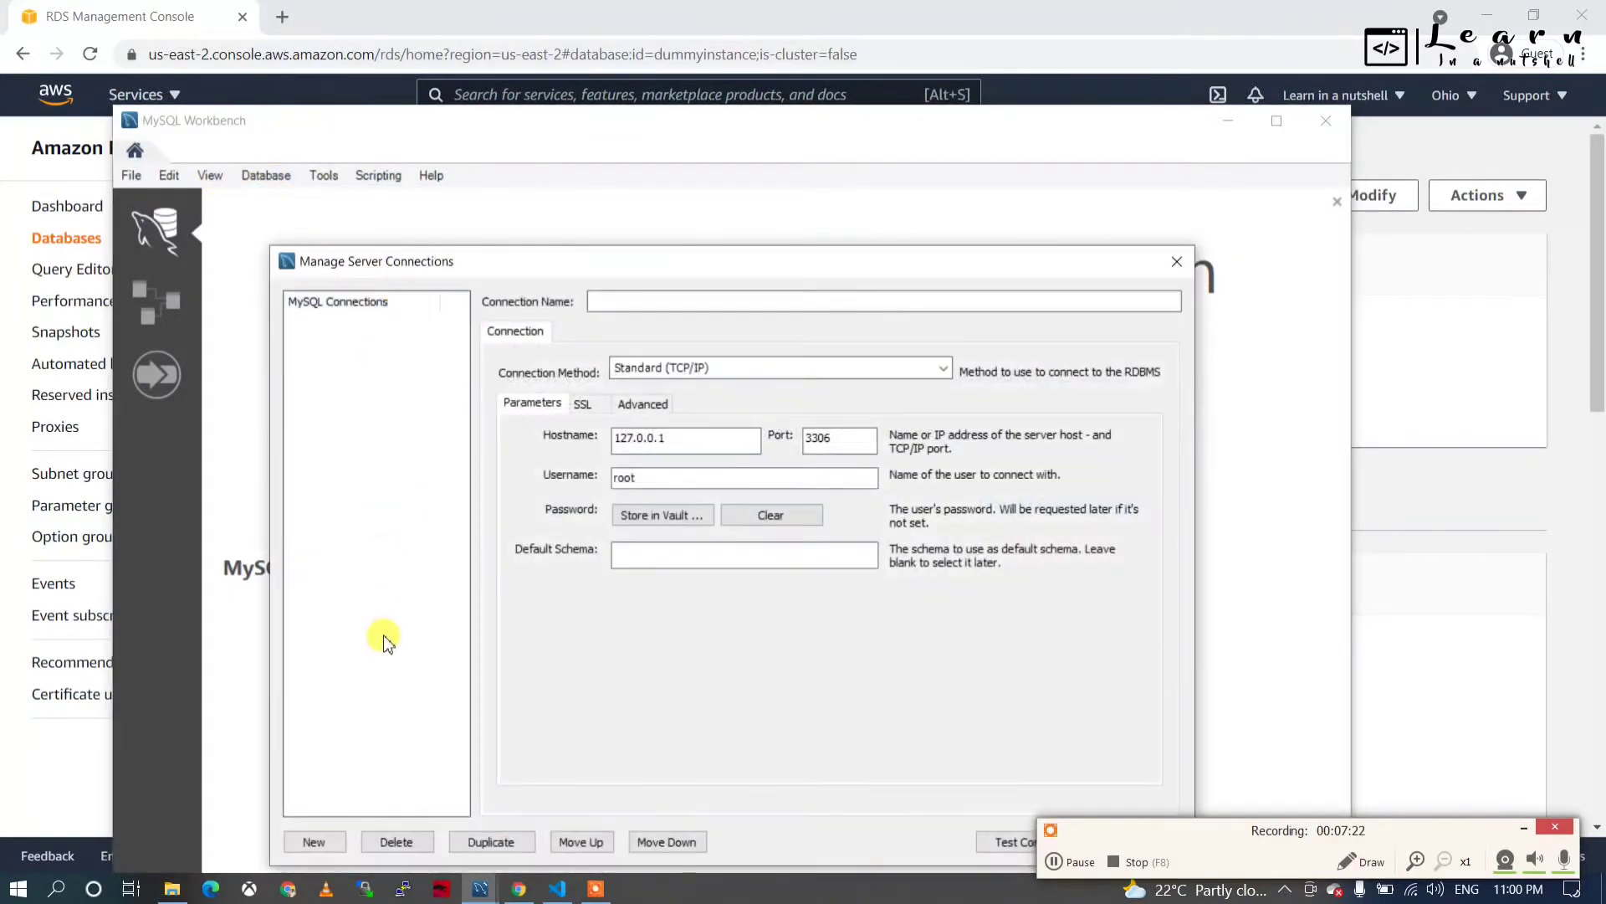
pyautogui.click(314, 841)
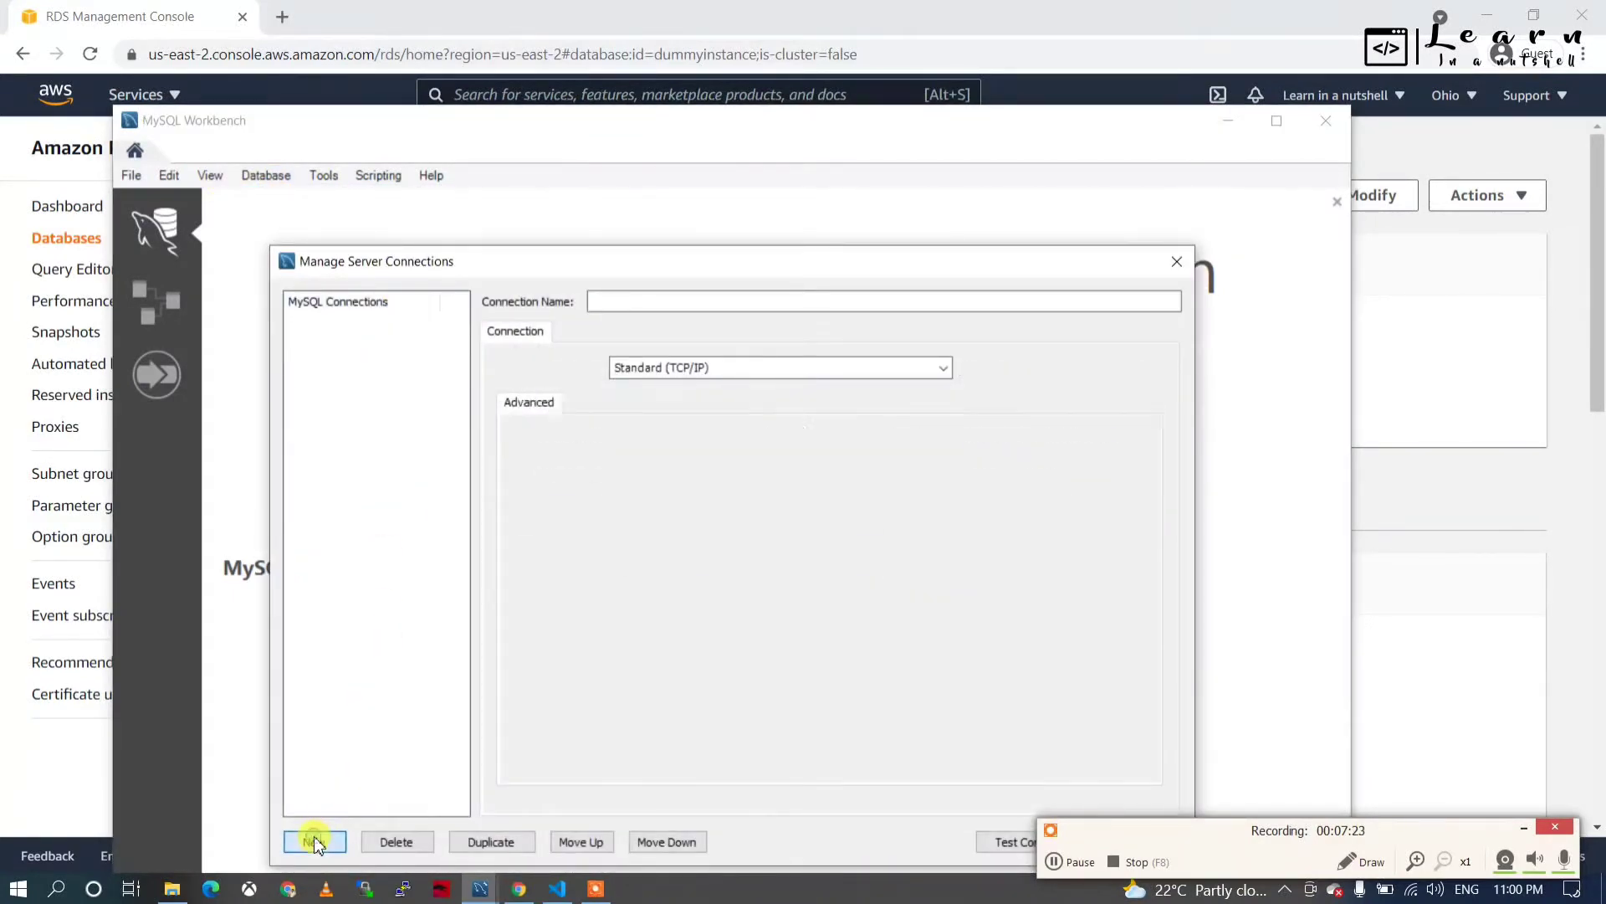
pyautogui.doubleClick(633, 303)
pyautogui.click(644, 302)
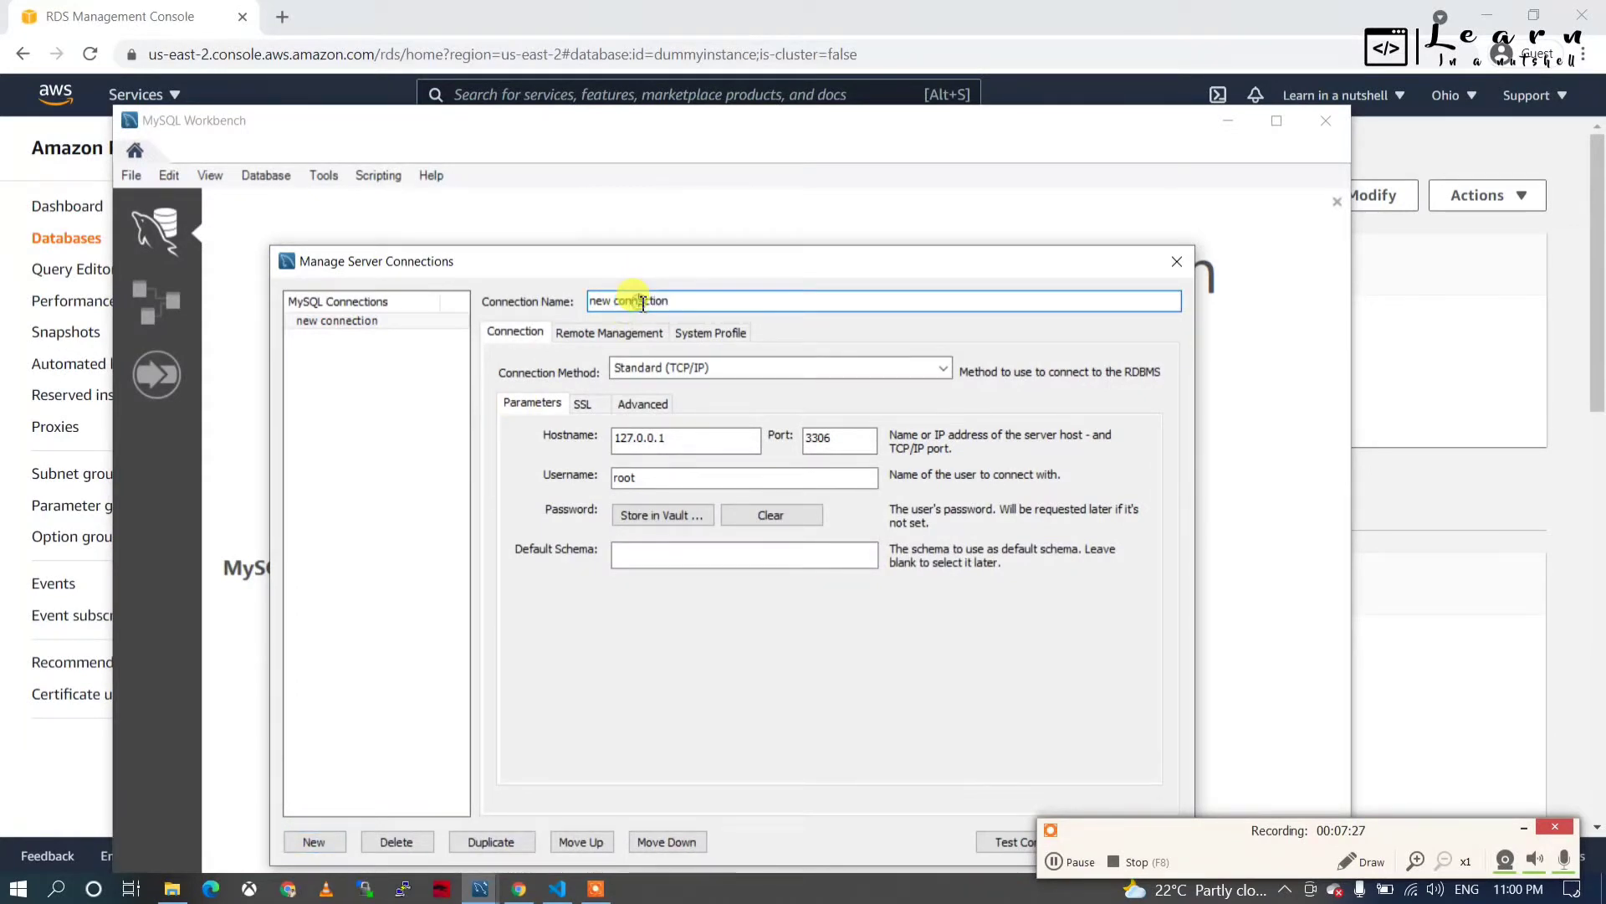
pyautogui.moveTo(692, 301); pyautogui.dragTo(420, 312)
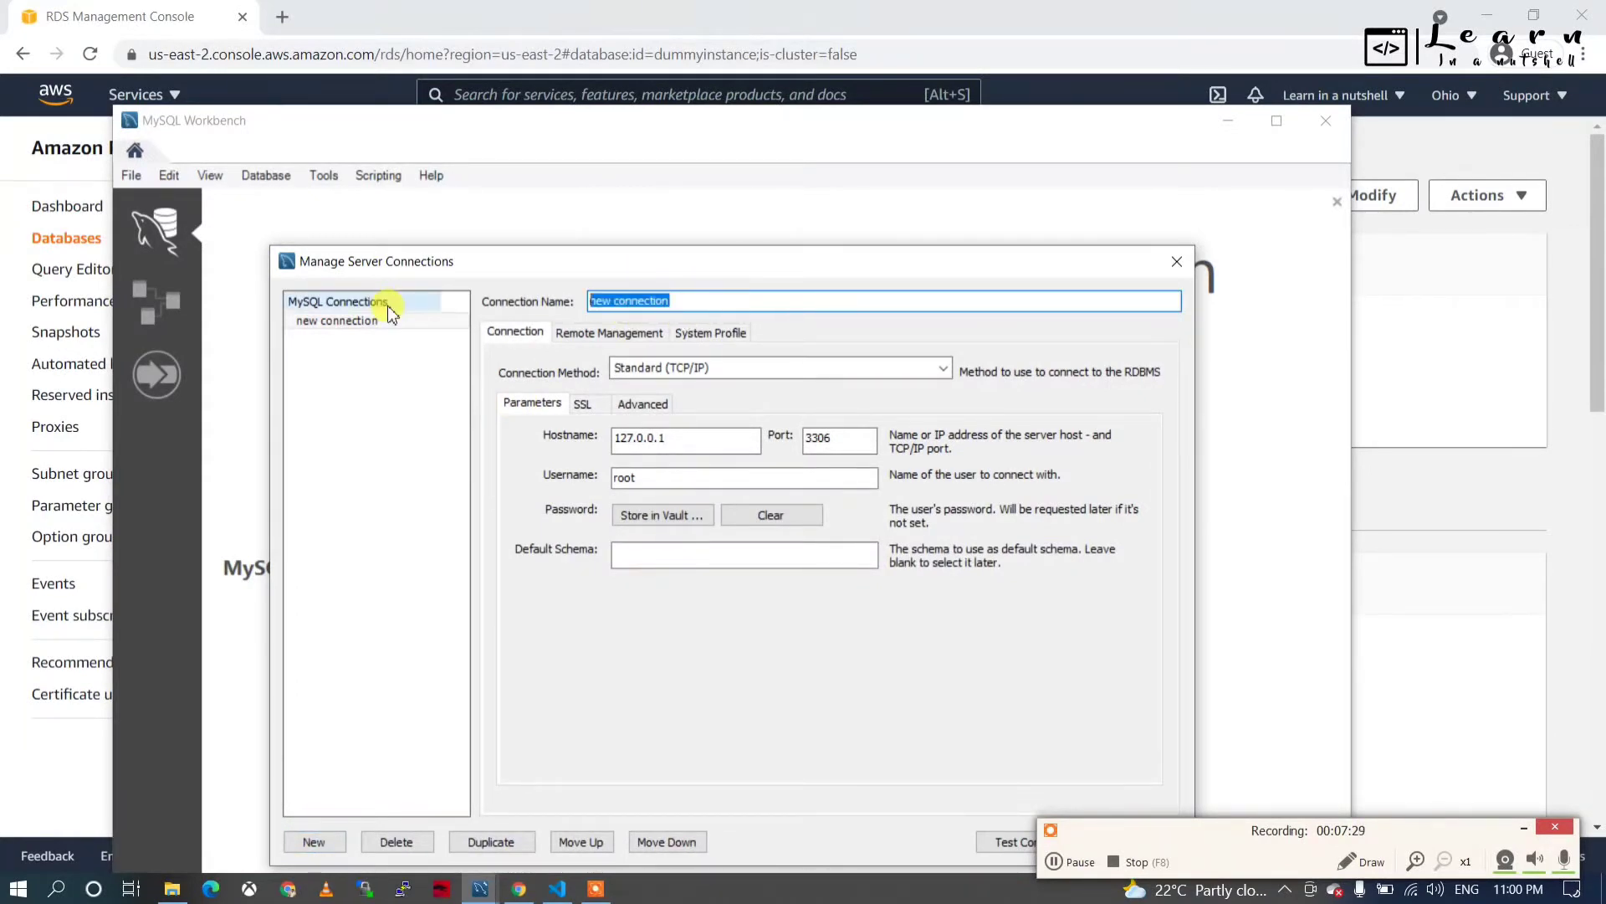
pyautogui.write('dumm')
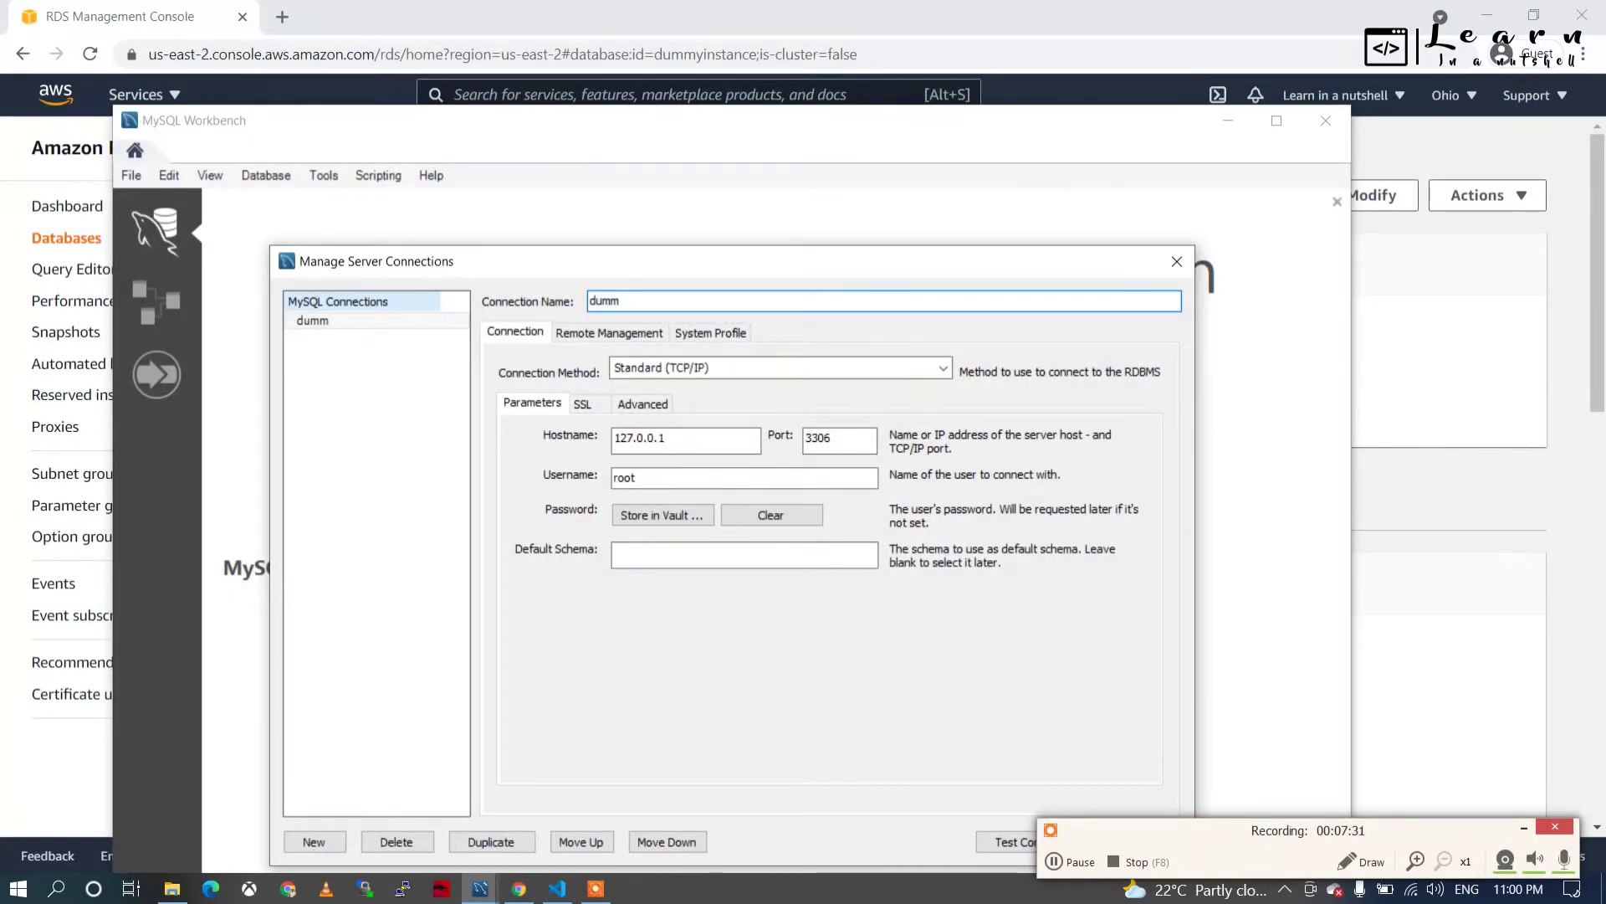
pyautogui.write('yCon')
pyautogui.moveTo(675, 439); pyautogui.dragTo(548, 453)
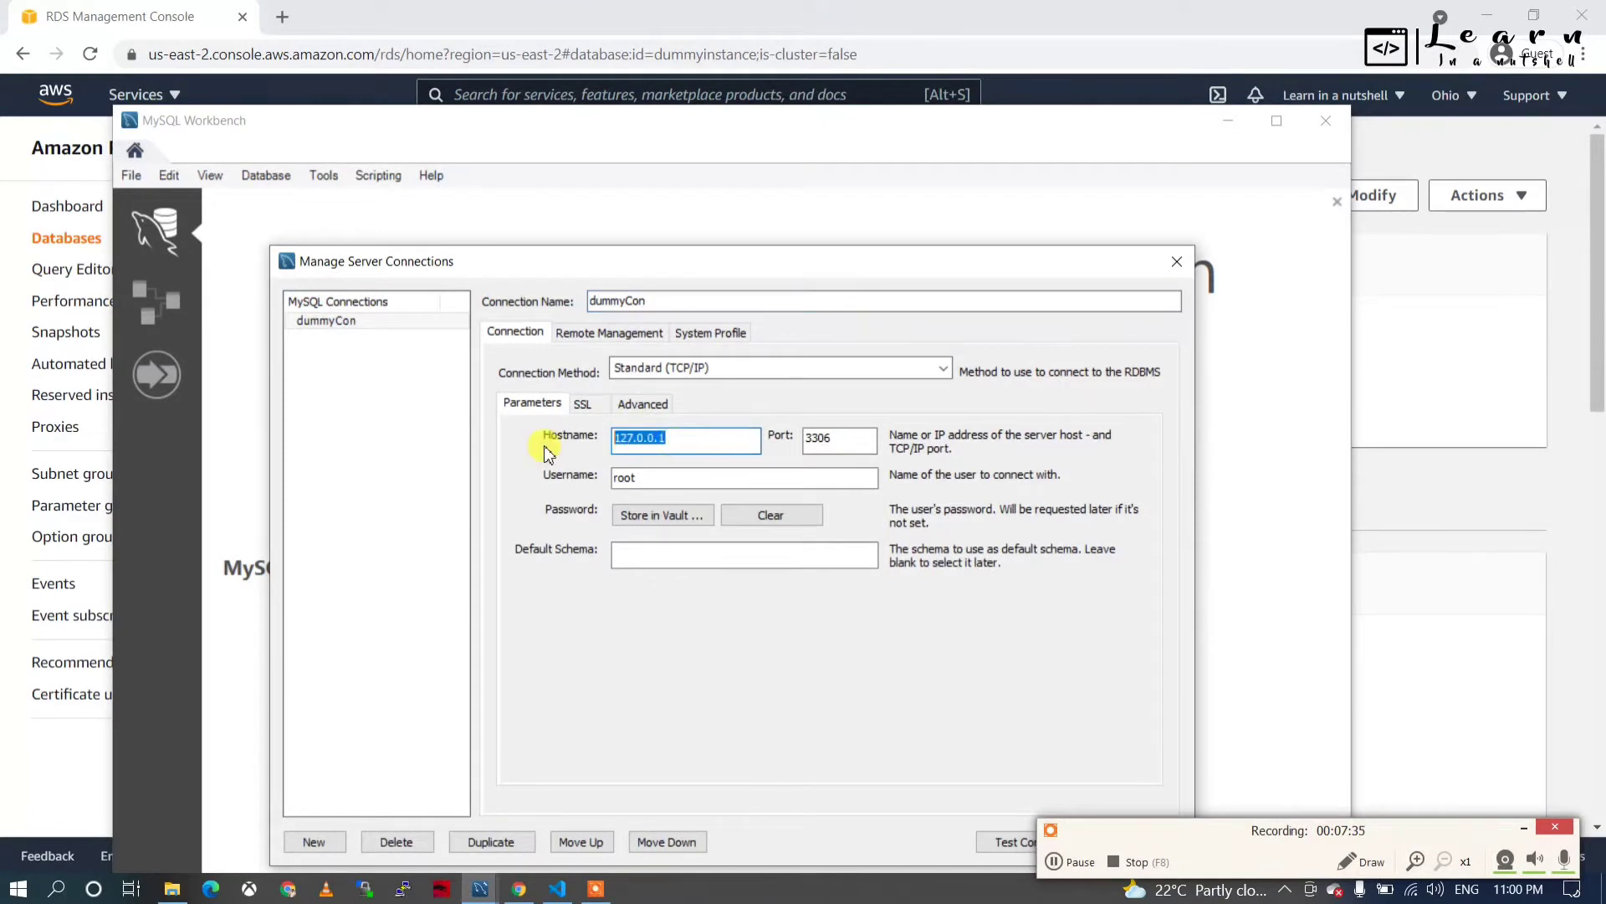
pyautogui.hotkey('ctrl', 'v')
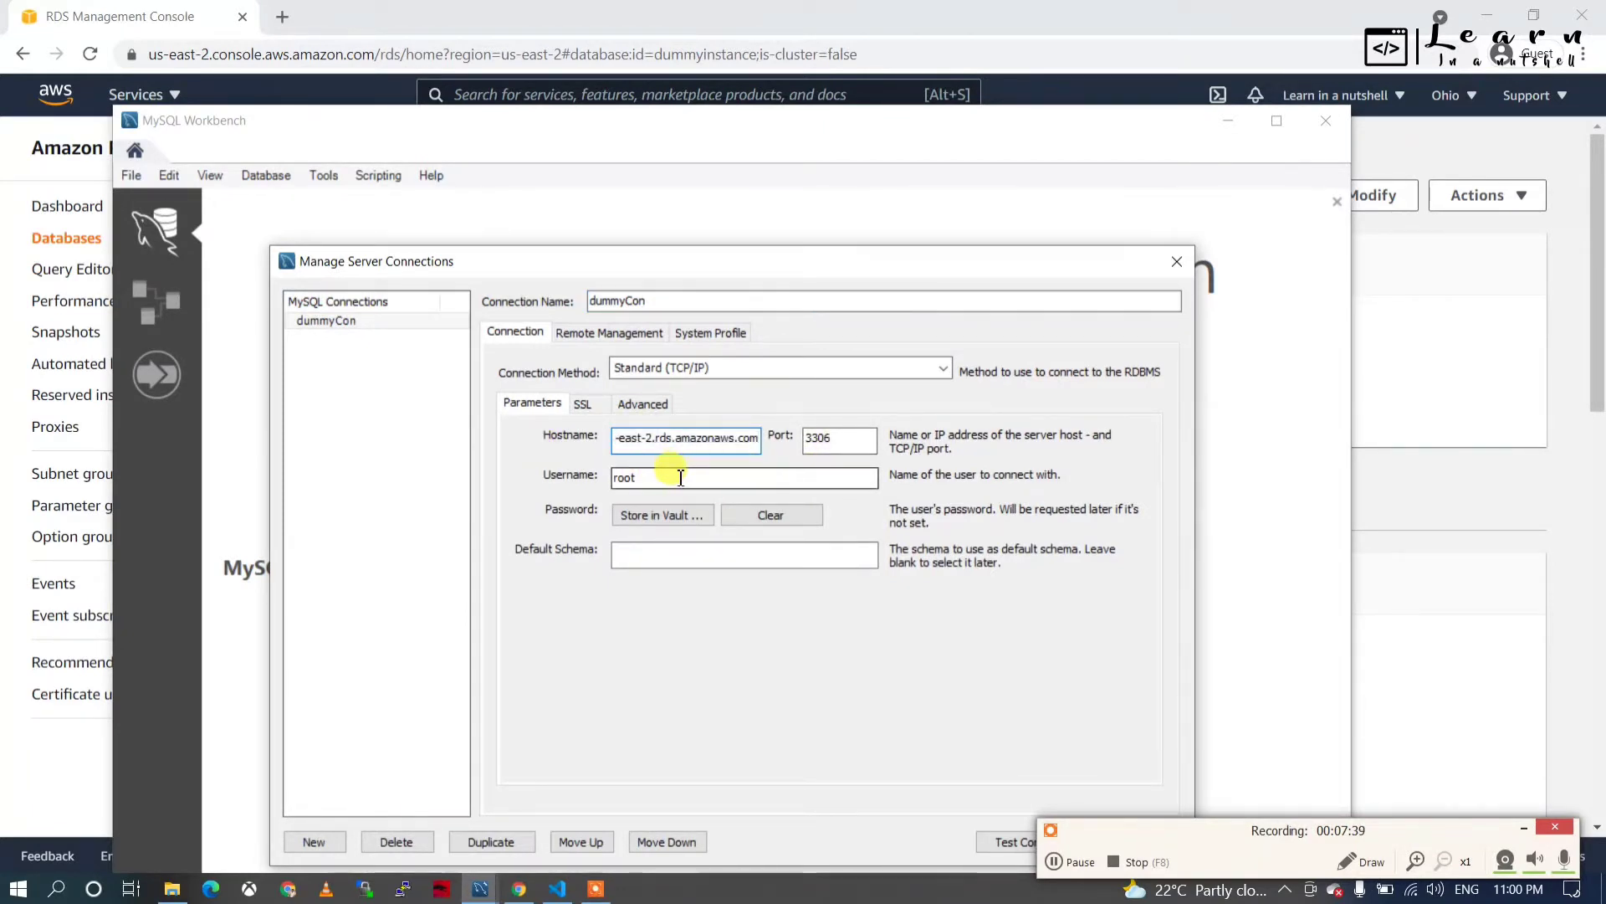
# Set the username to admin and store the account password in the vault.
pyautogui.moveTo(666, 474); pyautogui.dragTo(563, 477)
pyautogui.write('admin')
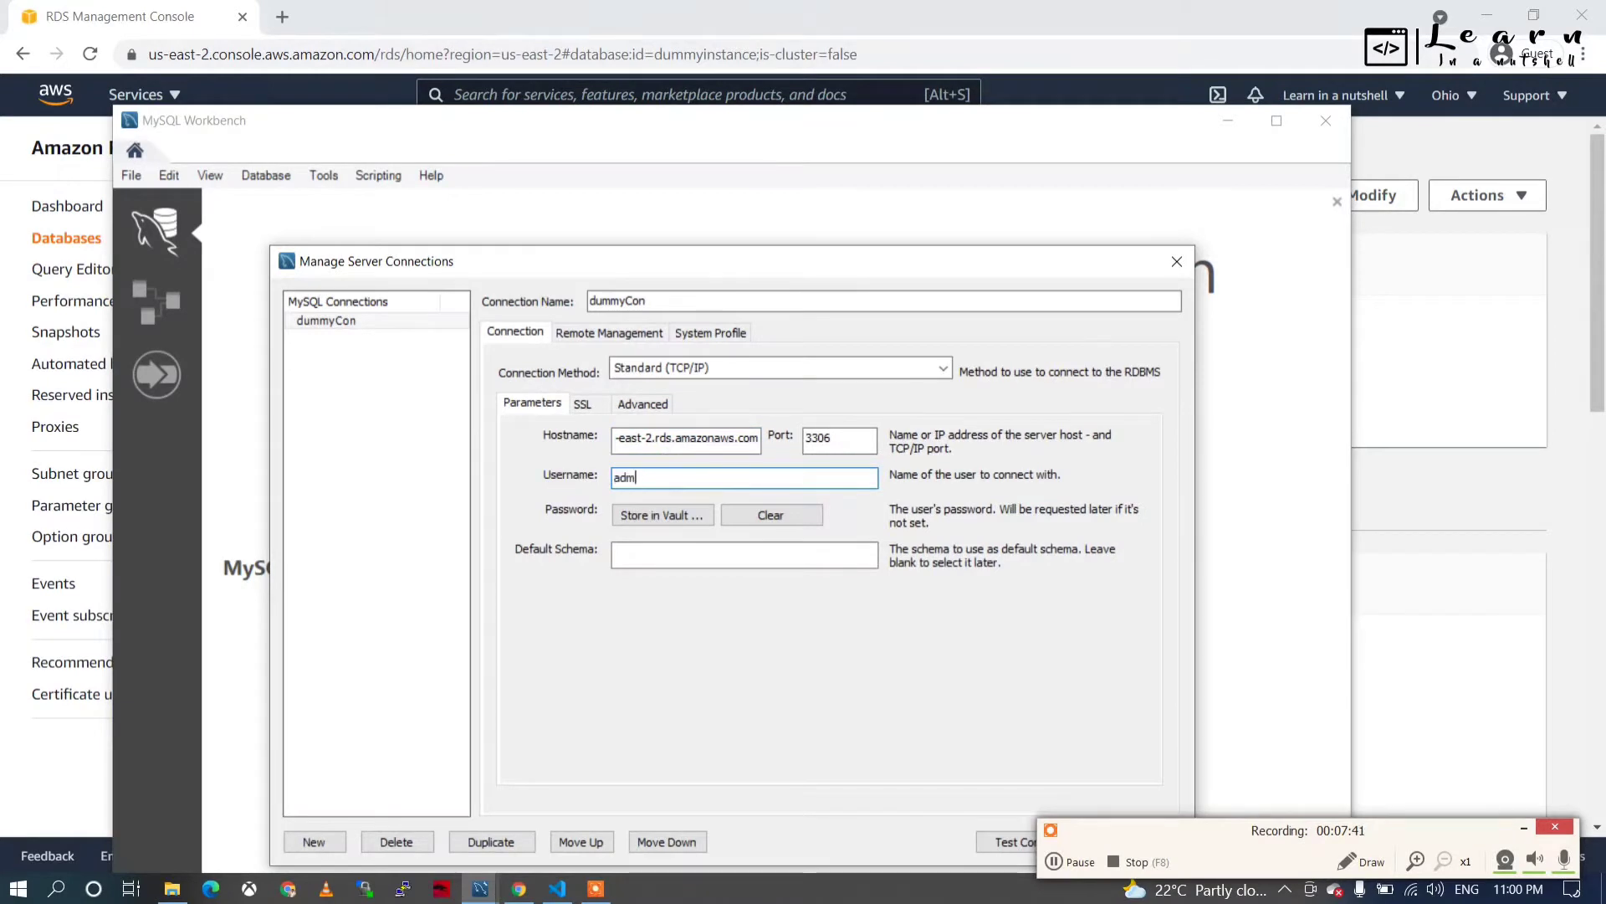
pyautogui.click(636, 519)
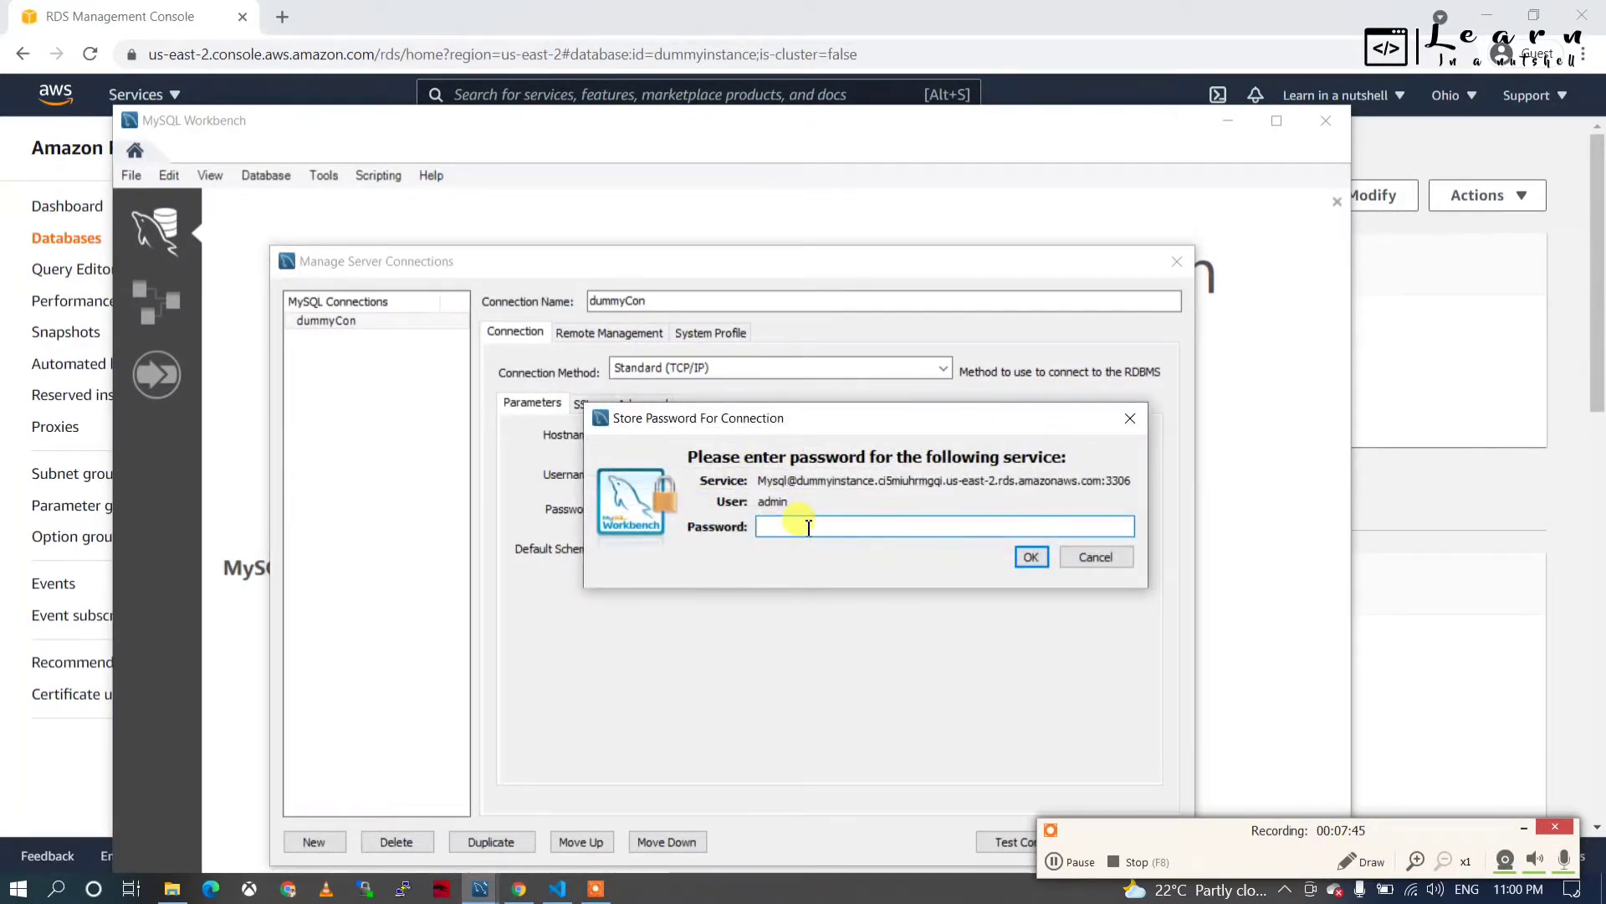
pyautogui.write('*****')
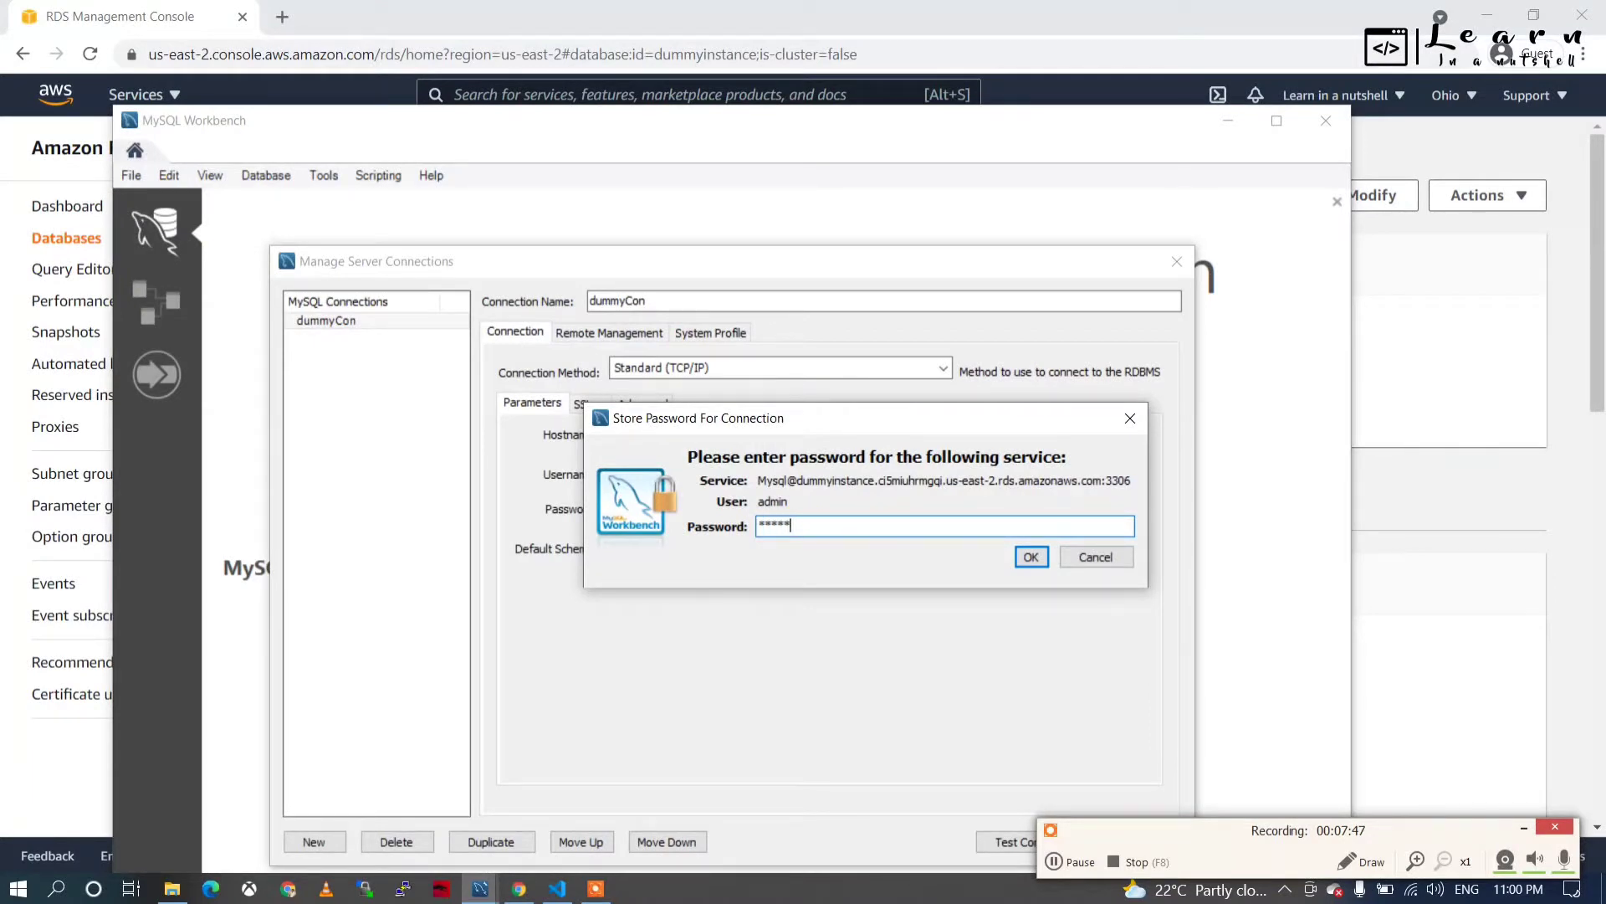
pyautogui.write('******')
pyautogui.doubleClick(874, 527)
pyautogui.write('*************')
pyautogui.click(1031, 557)
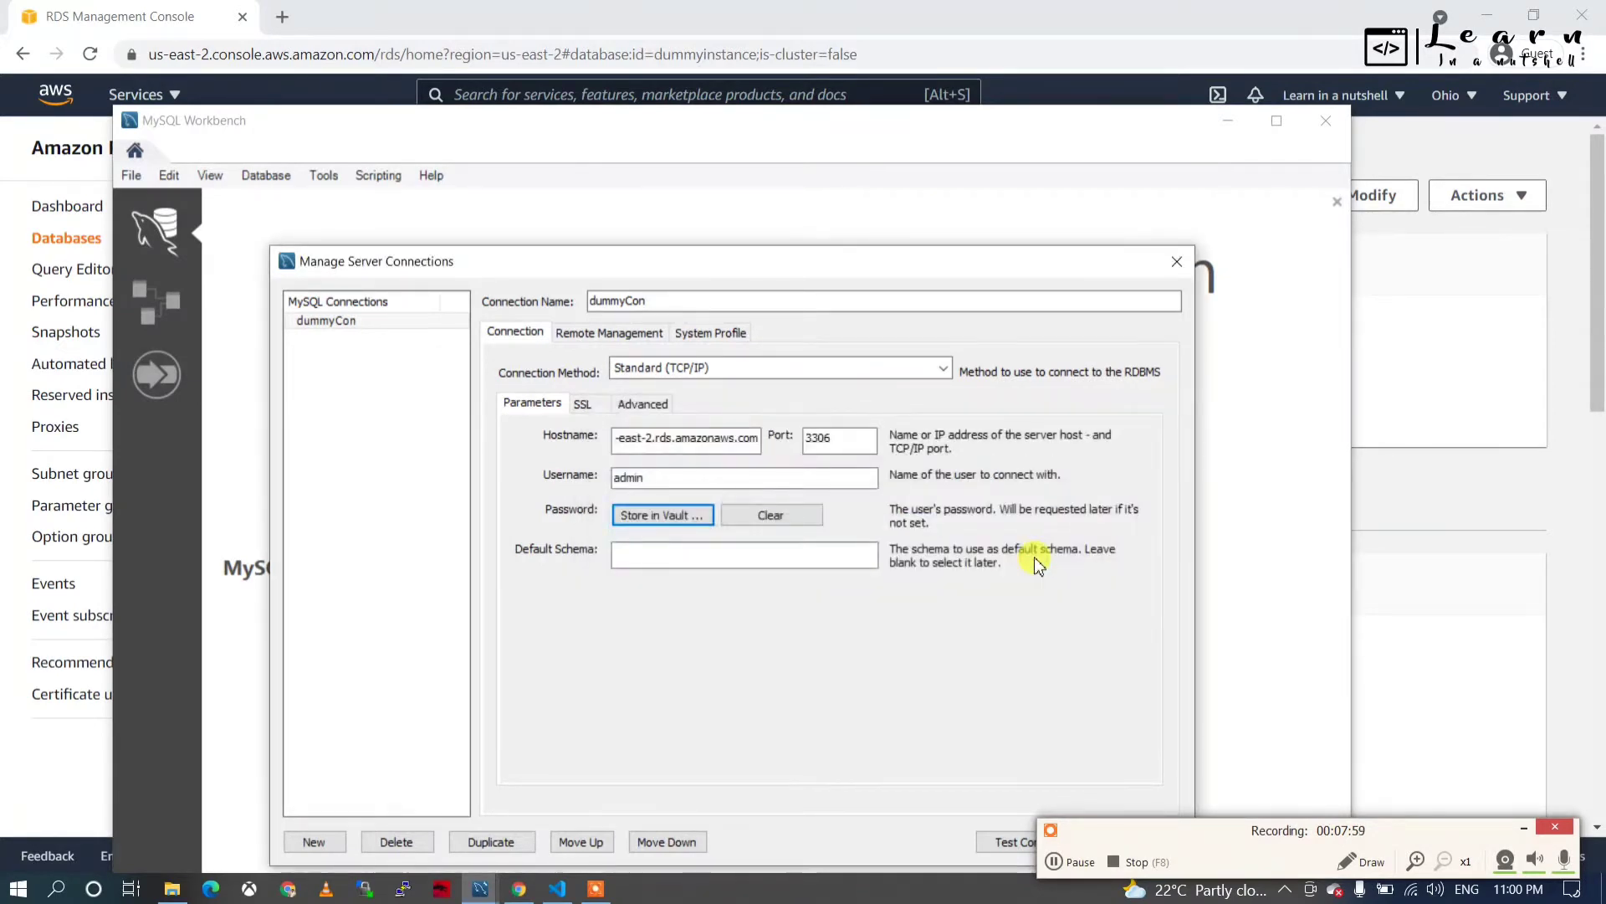
pyautogui.moveTo(983, 263); pyautogui.dragTo(921, 175)
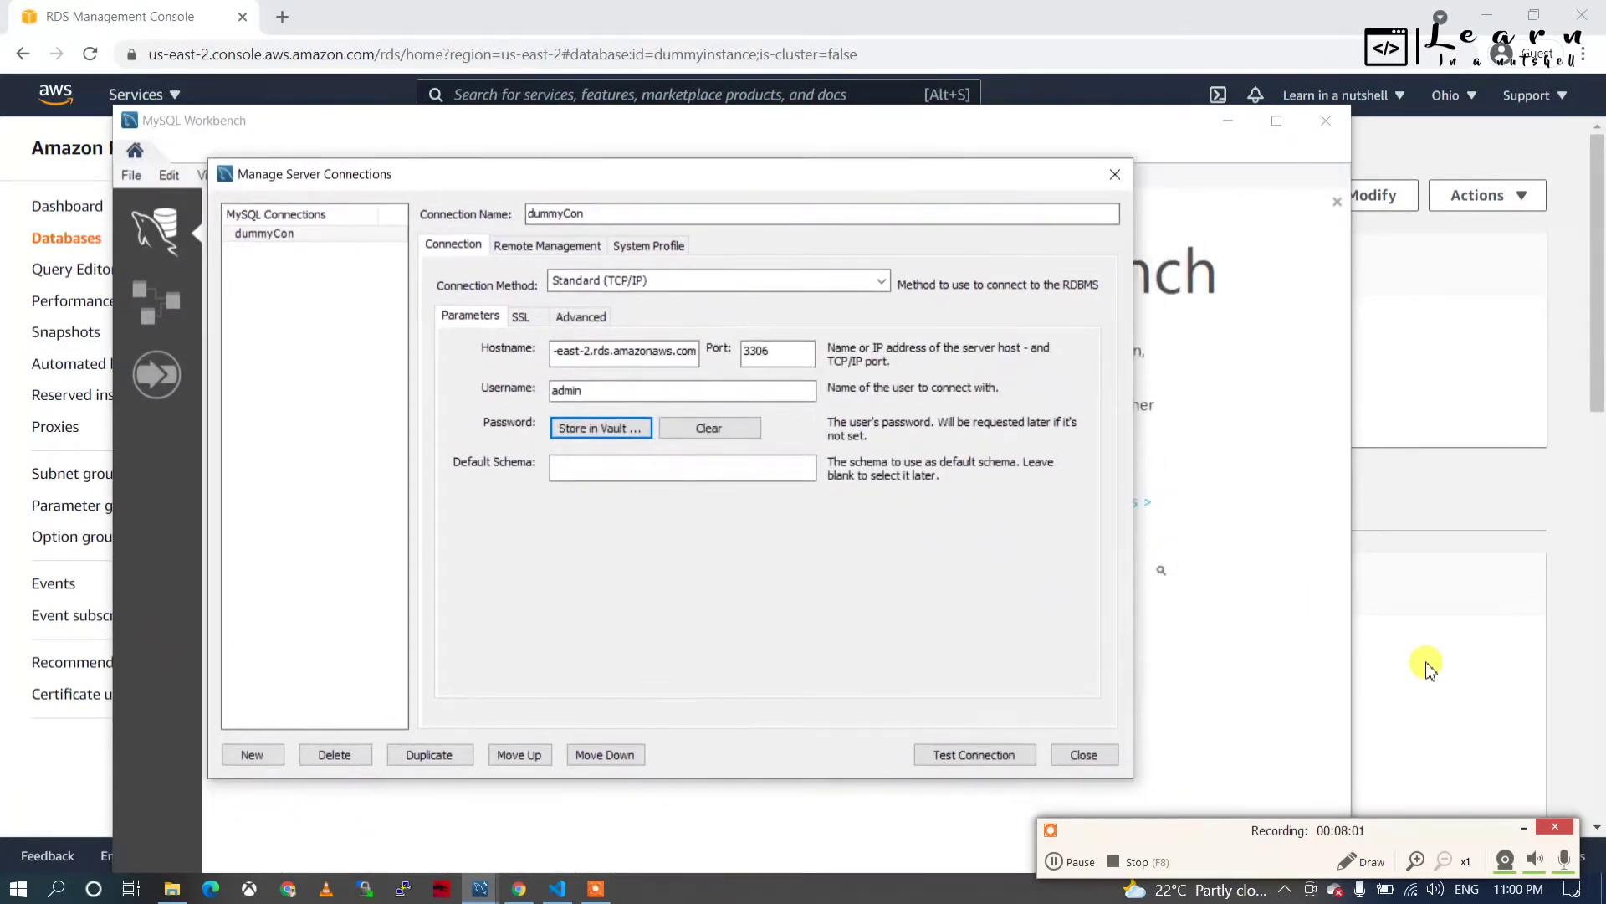
# Run Test Connection for dummyCon twice, then close Manage Server Connections.
pyautogui.click(1524, 828)
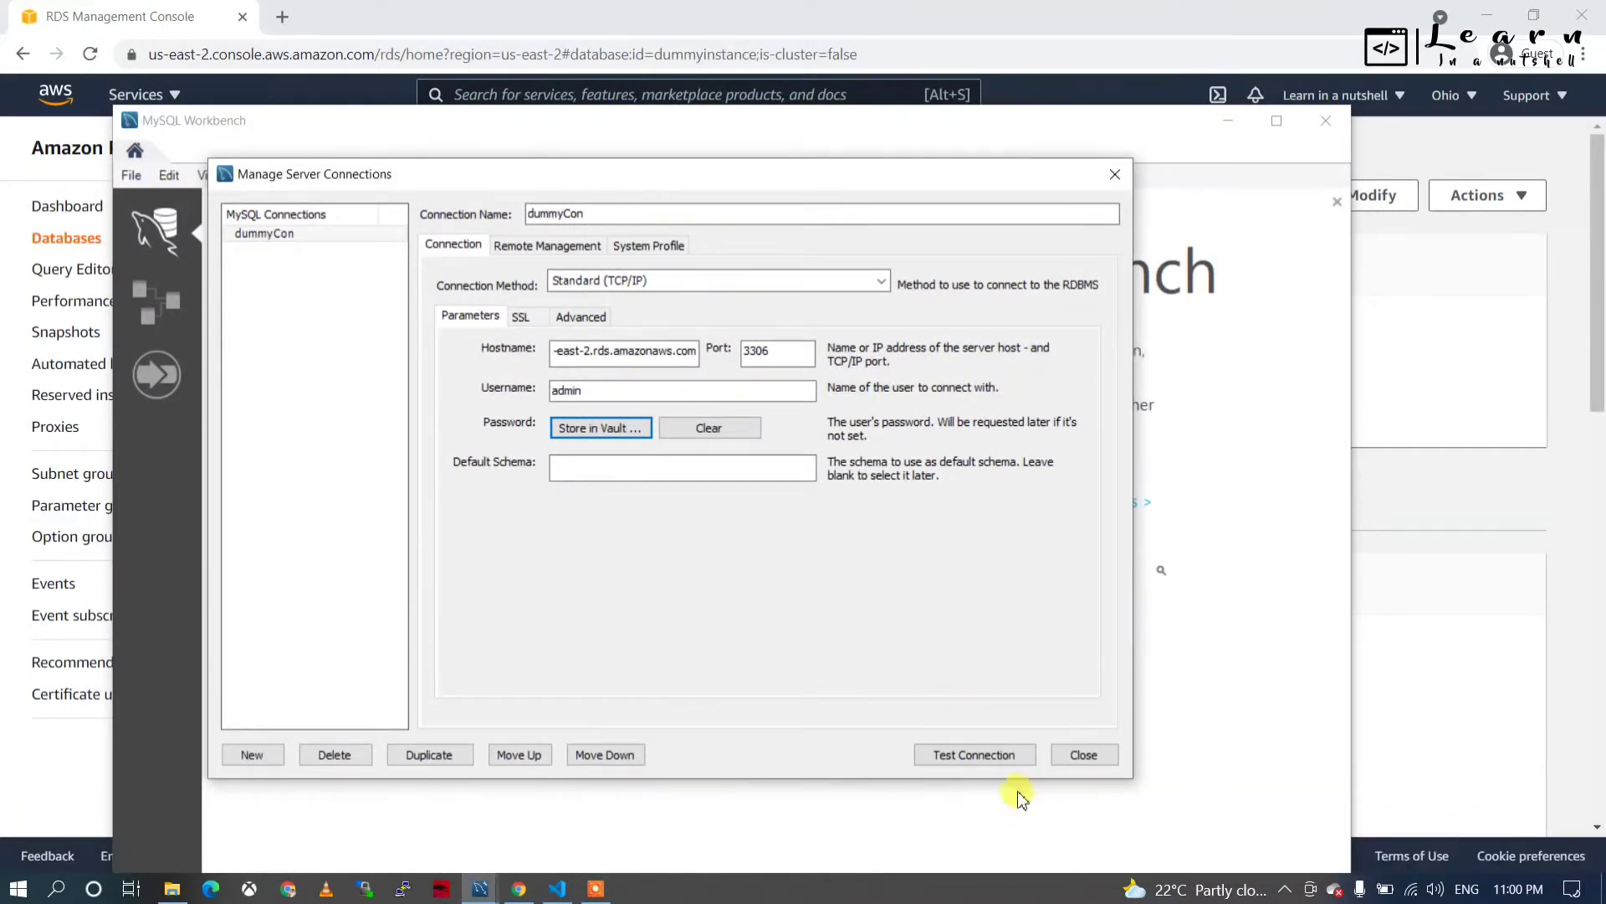
pyautogui.click(979, 760)
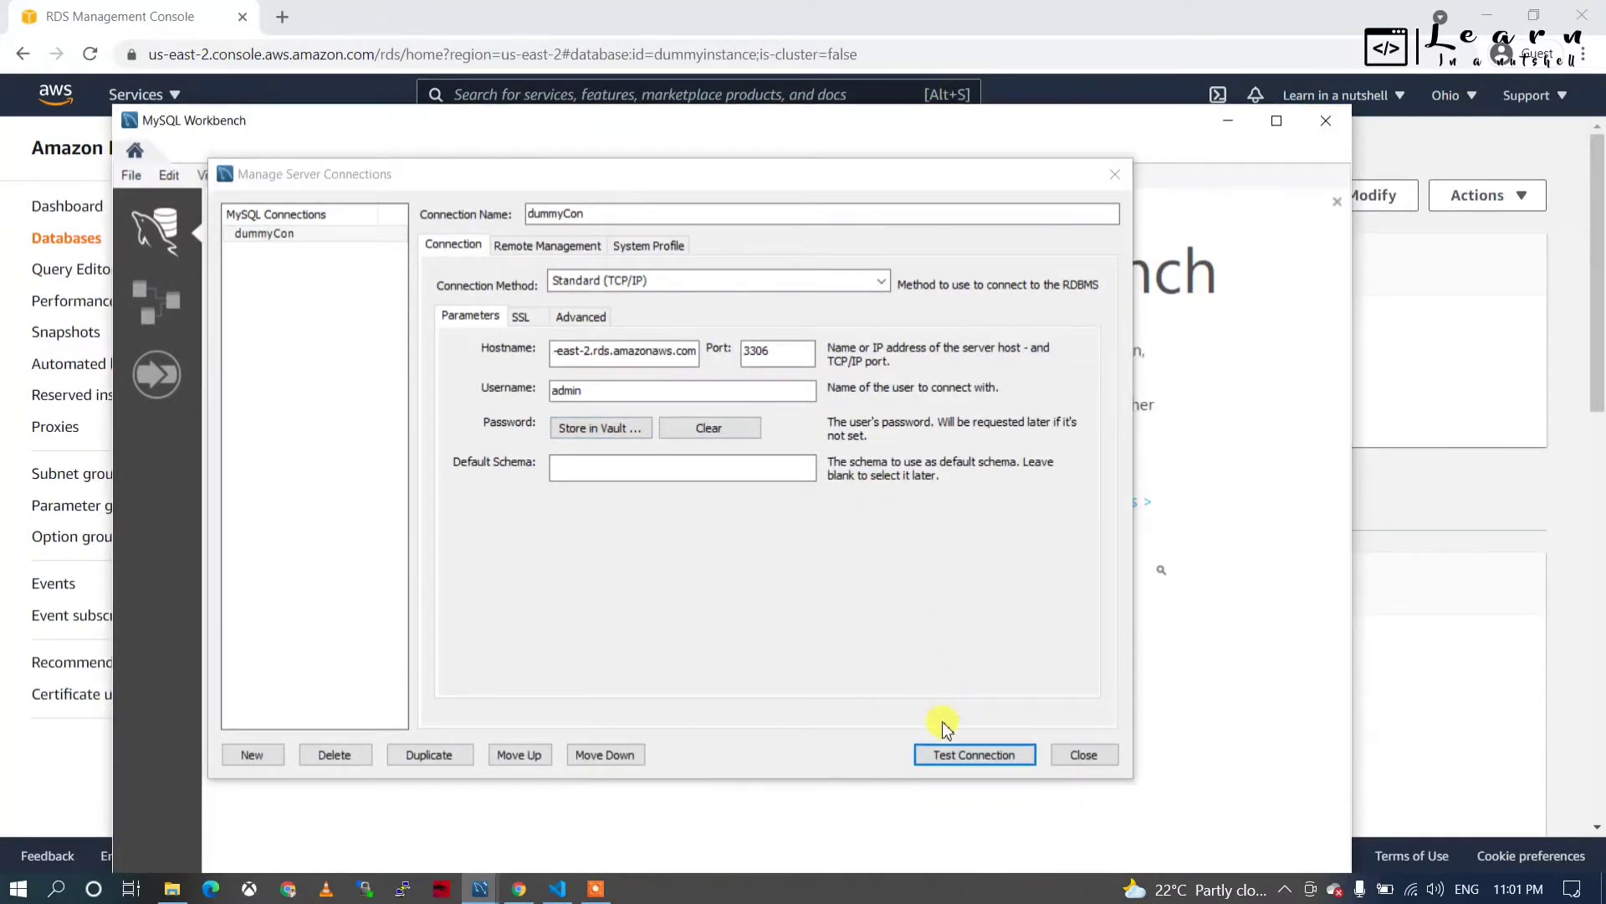
pyautogui.click(954, 760)
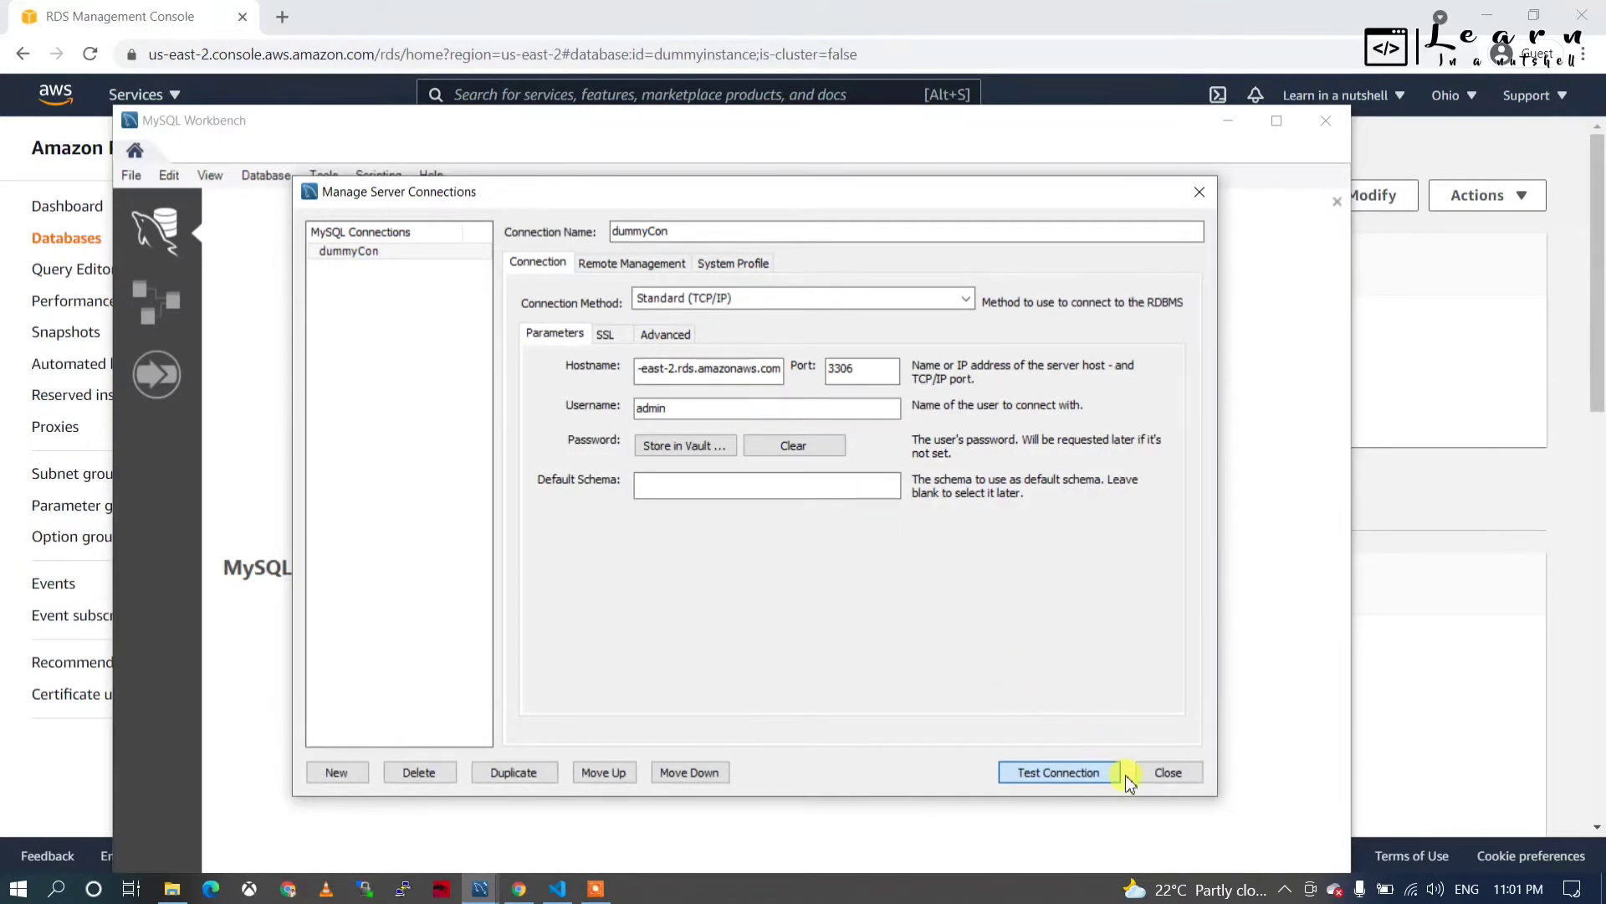
pyautogui.click(1168, 774)
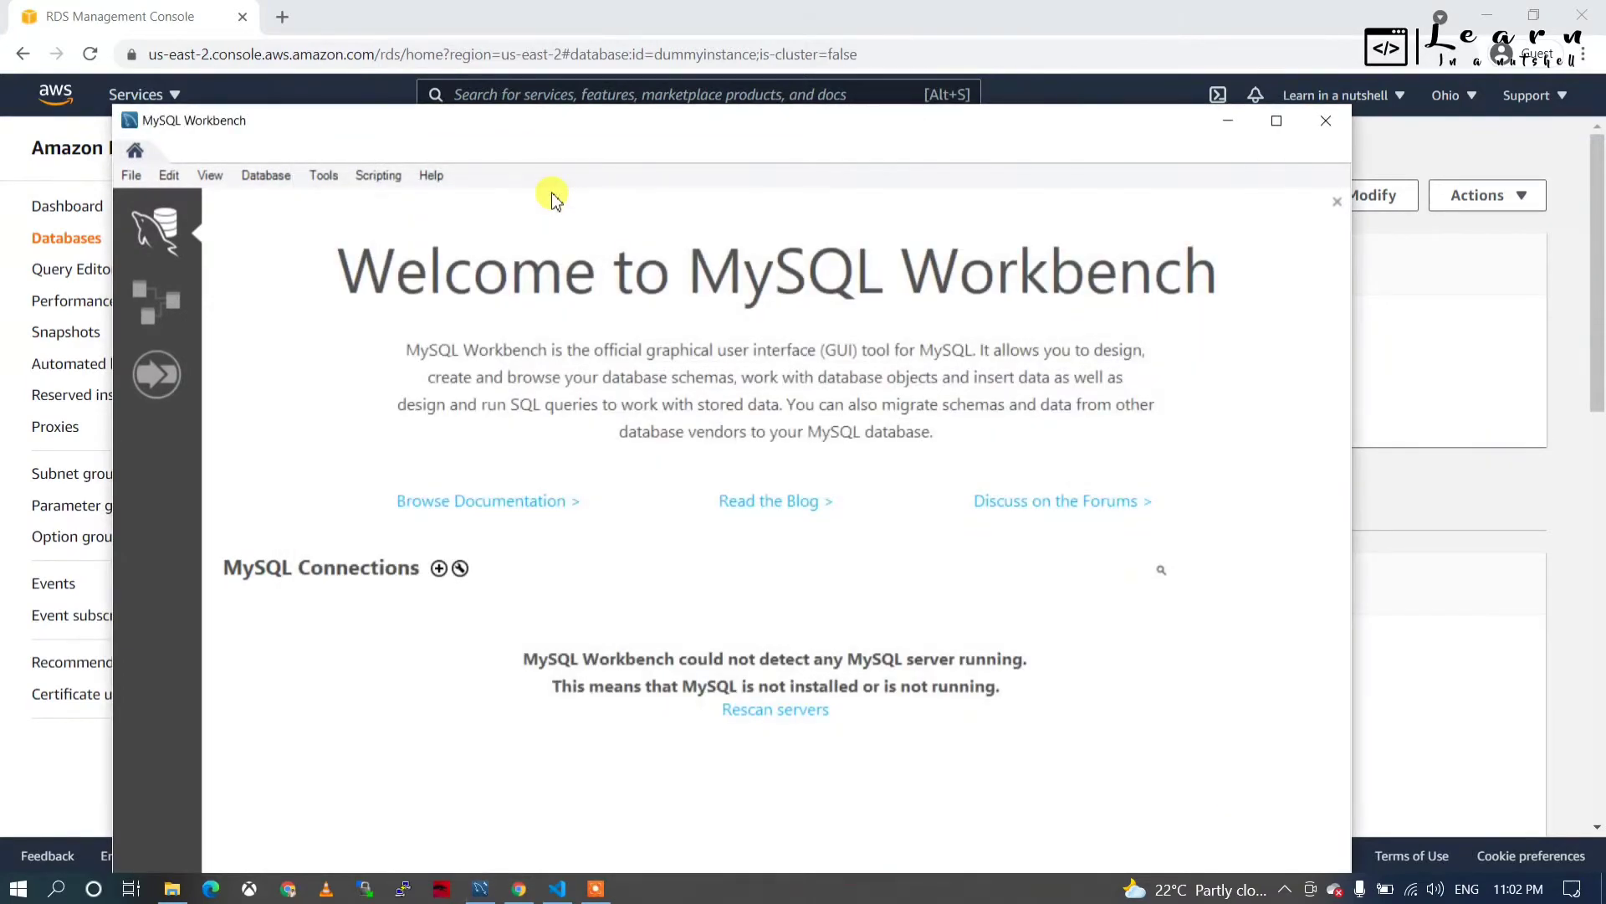
pyautogui.click(268, 177)
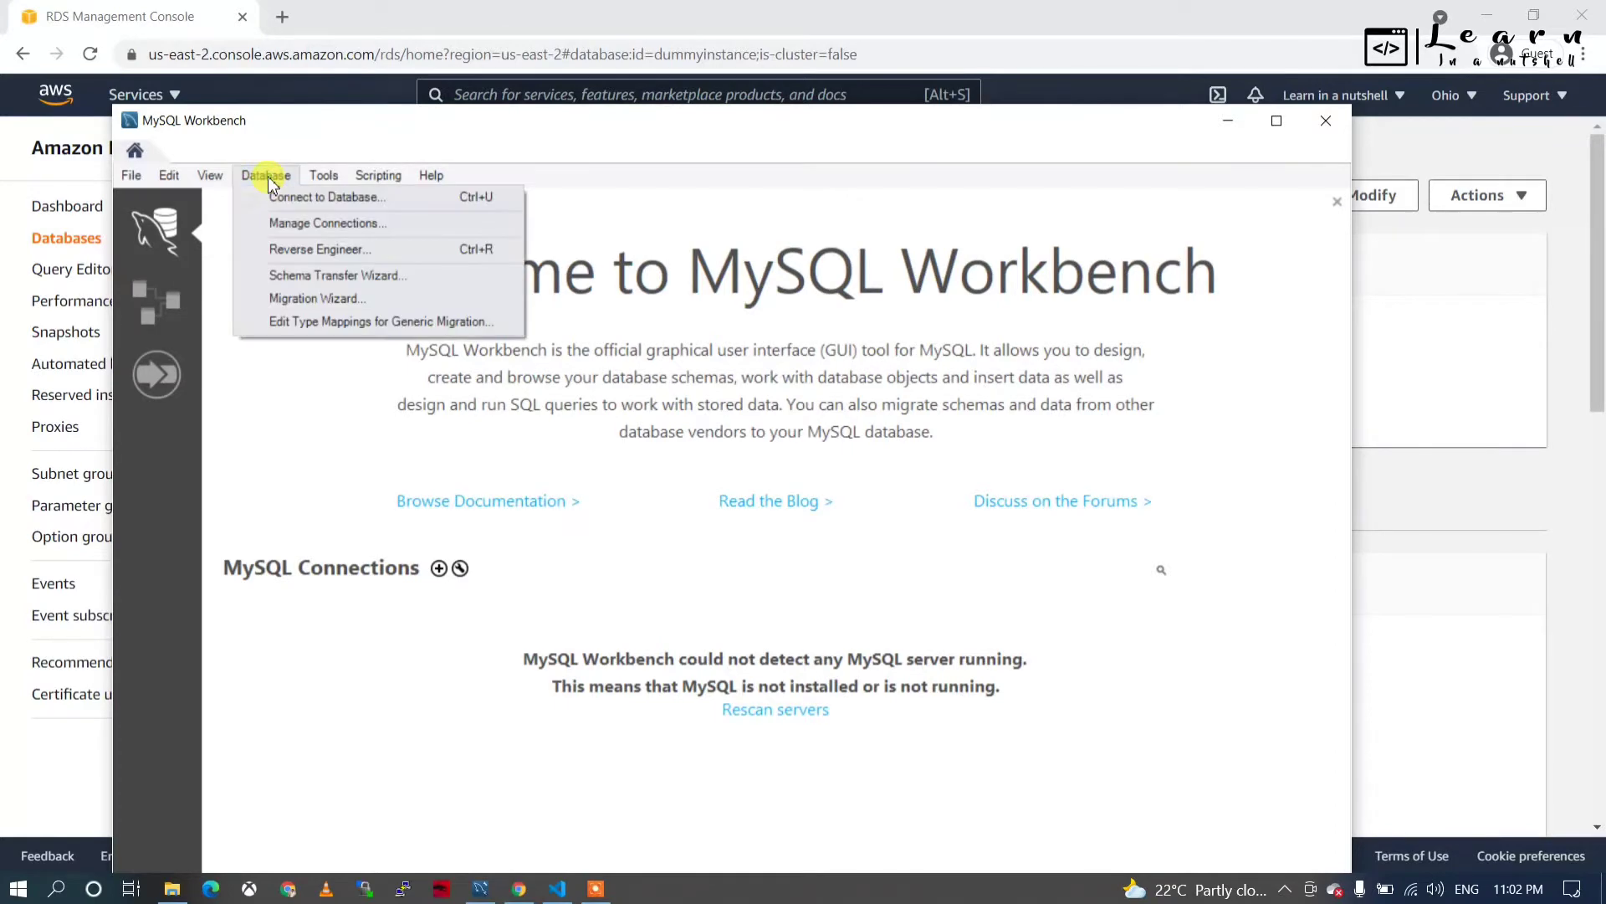
pyautogui.click(306, 207)
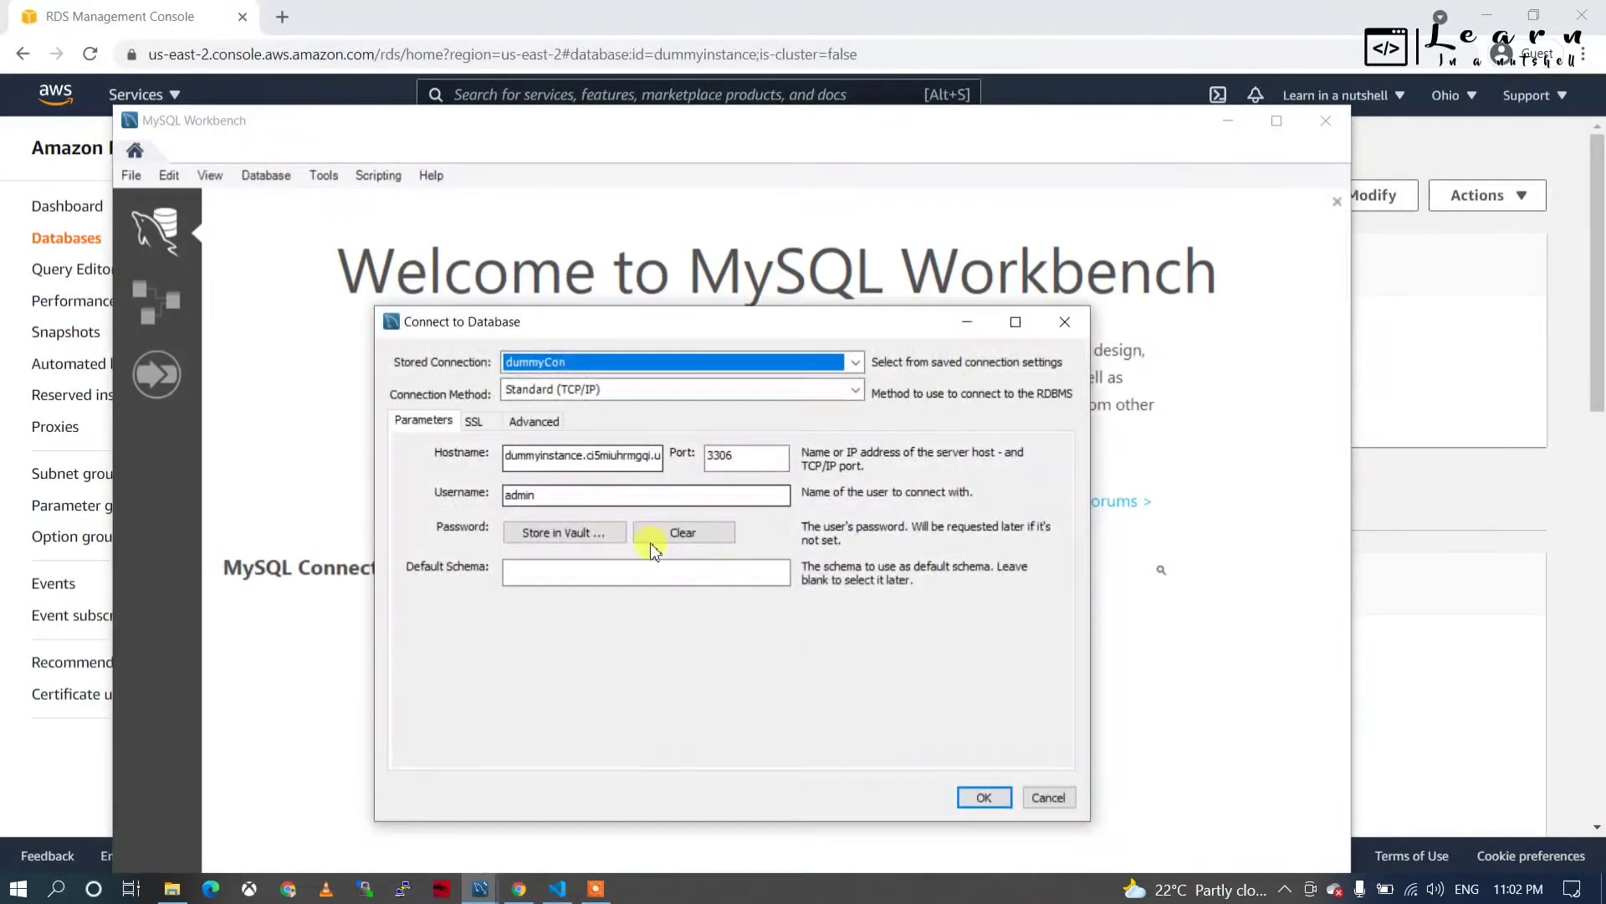
pyautogui.click(984, 800)
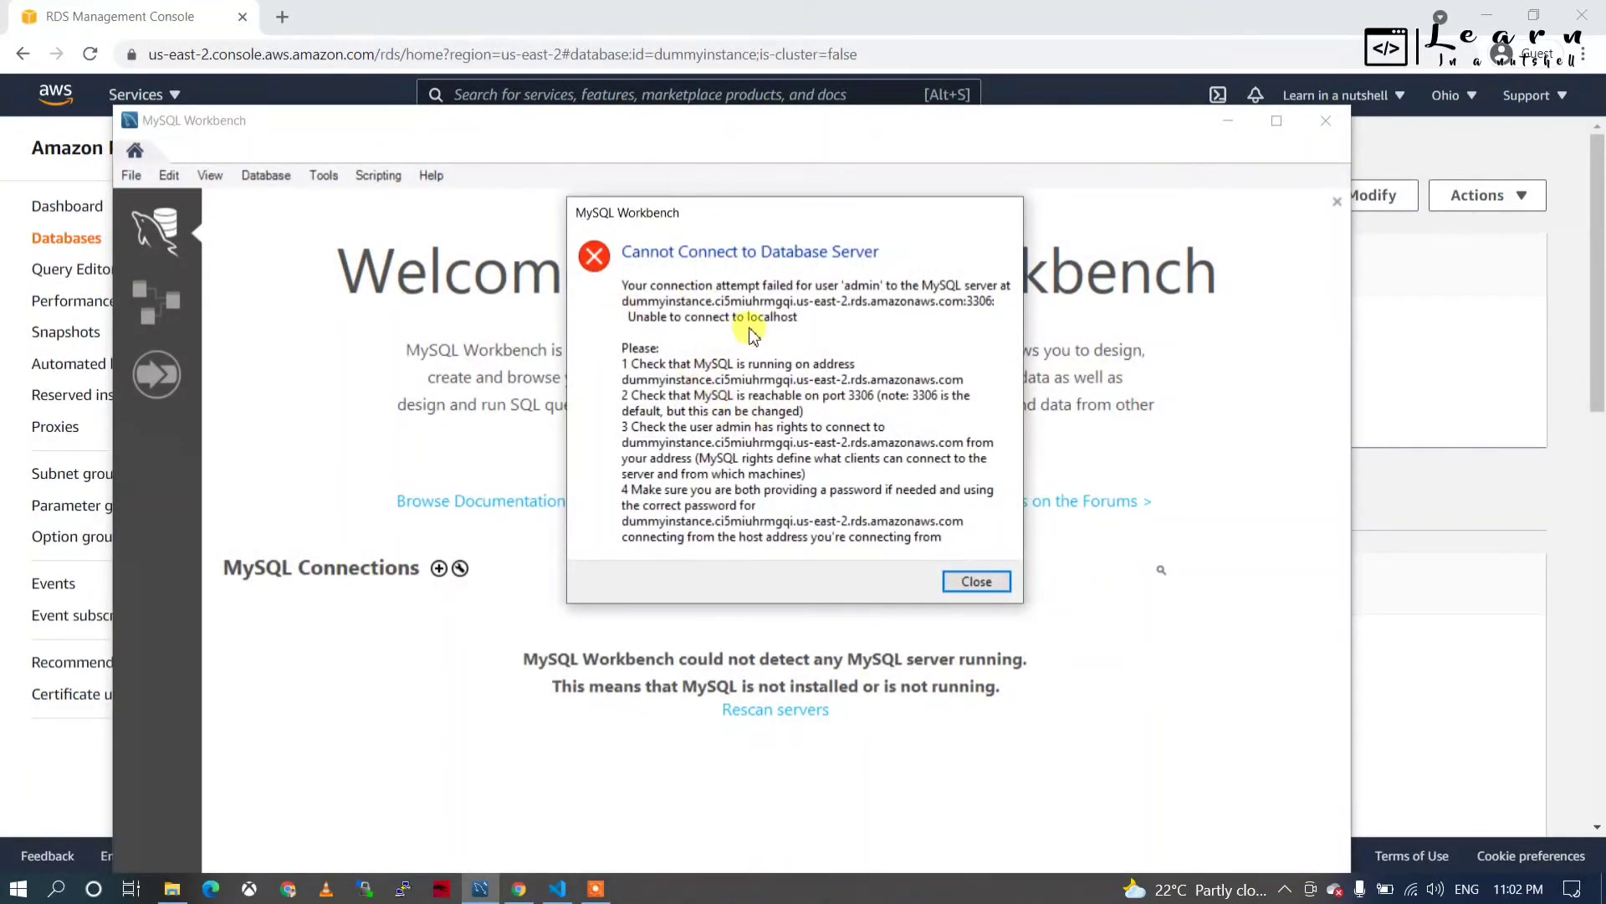
pyautogui.click(967, 582)
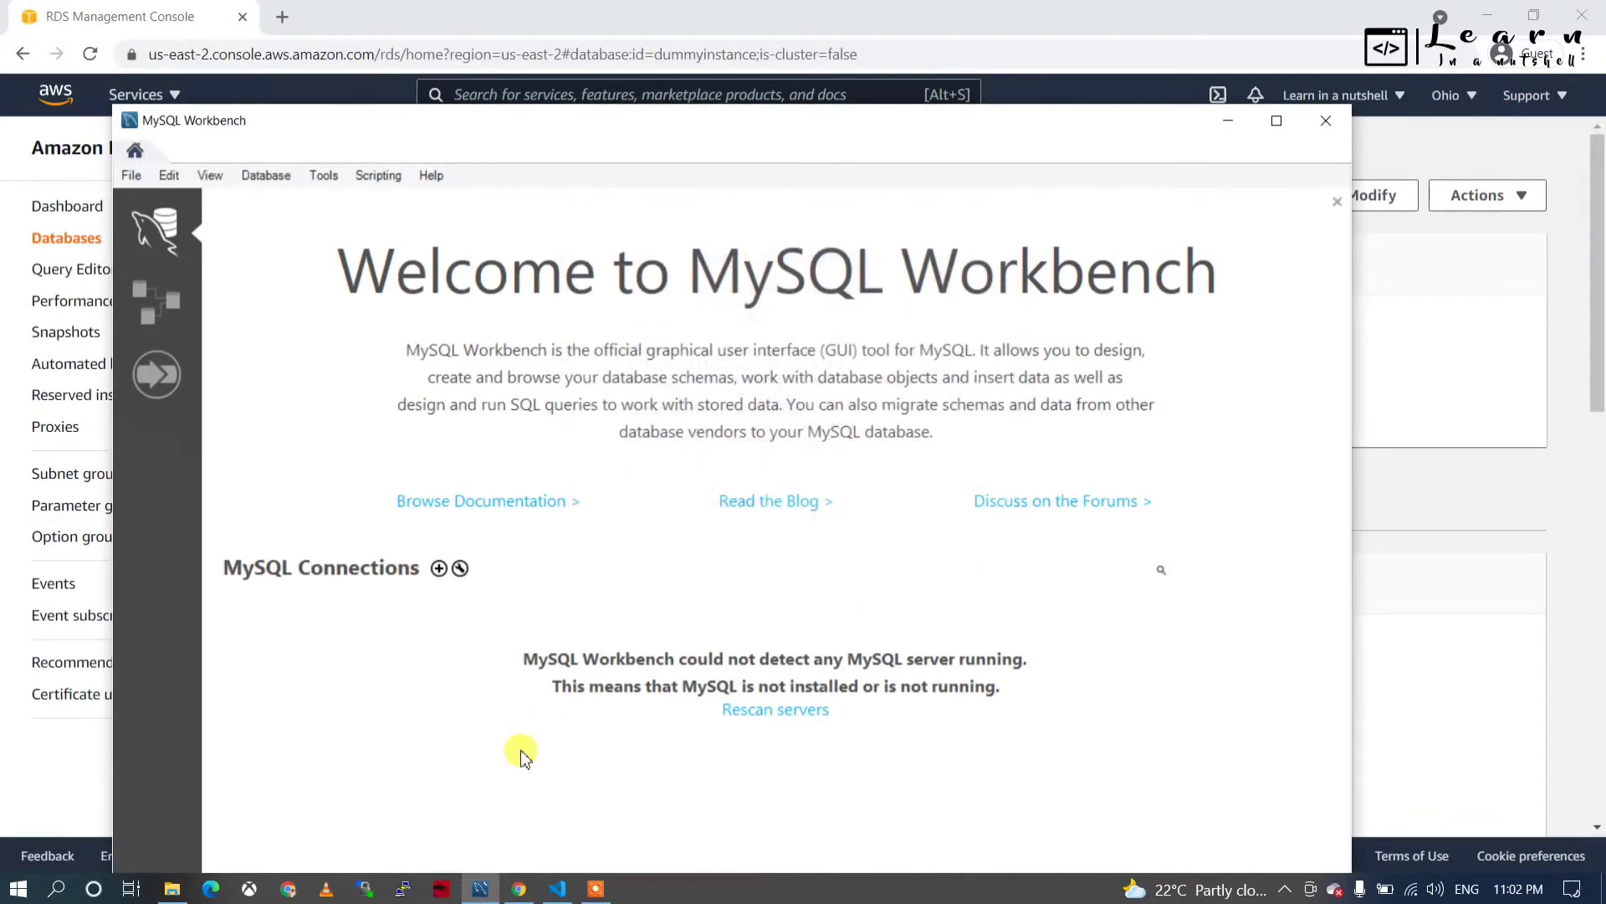
# Open dummyinstance's default security group in a new tab and start editing its inbound rules.
pyautogui.click(186, 24)
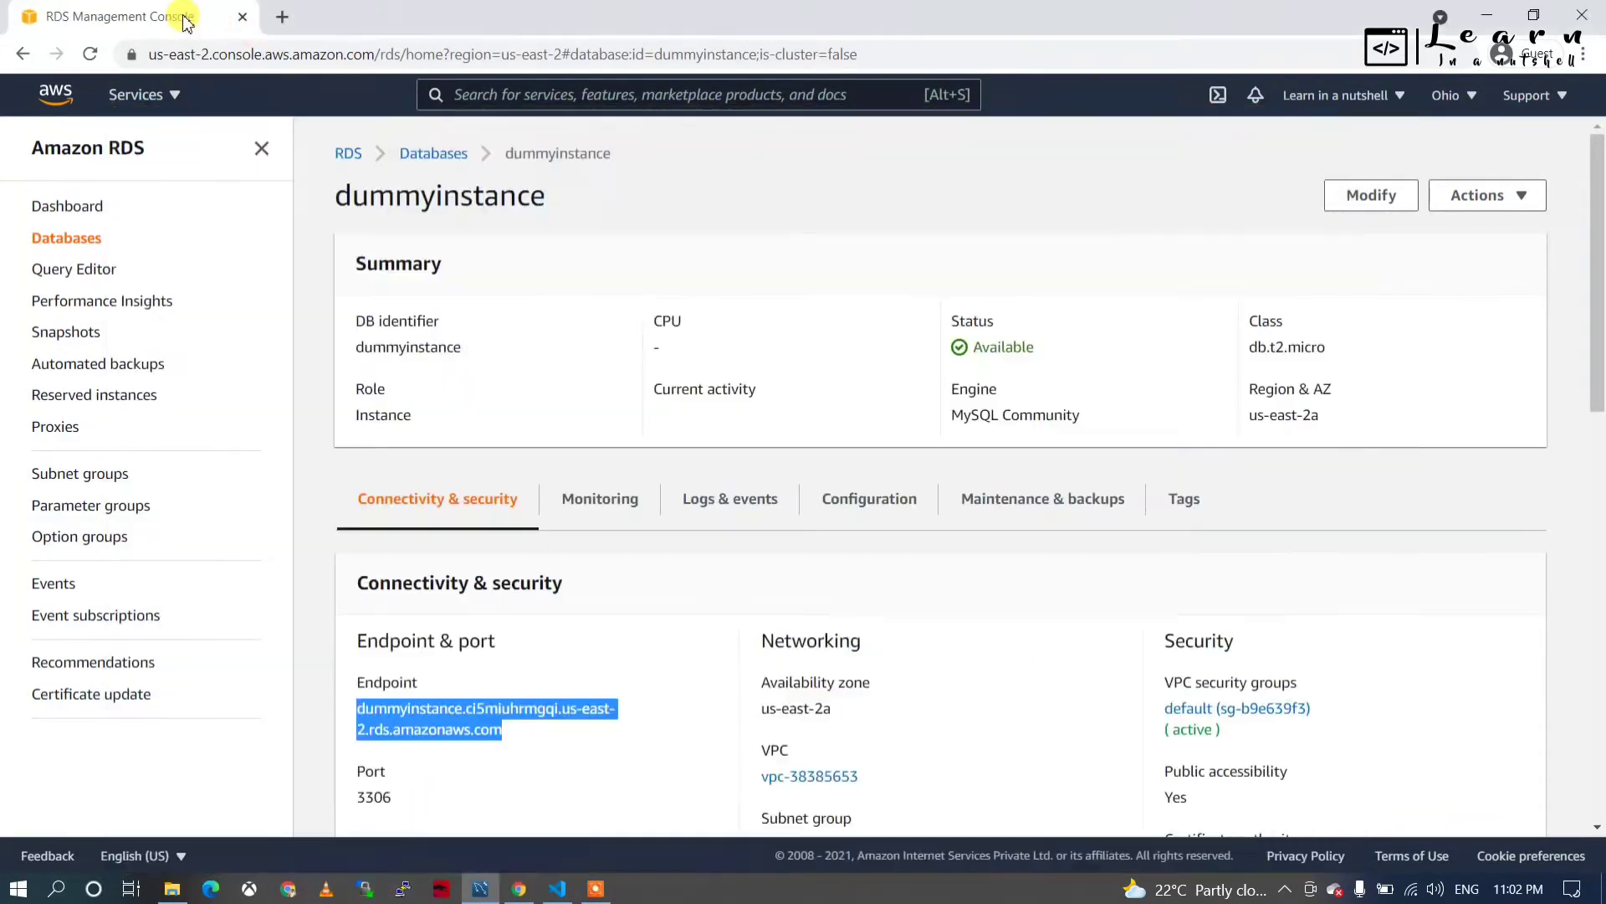
pyautogui.click(1101, 708)
pyautogui.scroll(-3, 1101, 707)
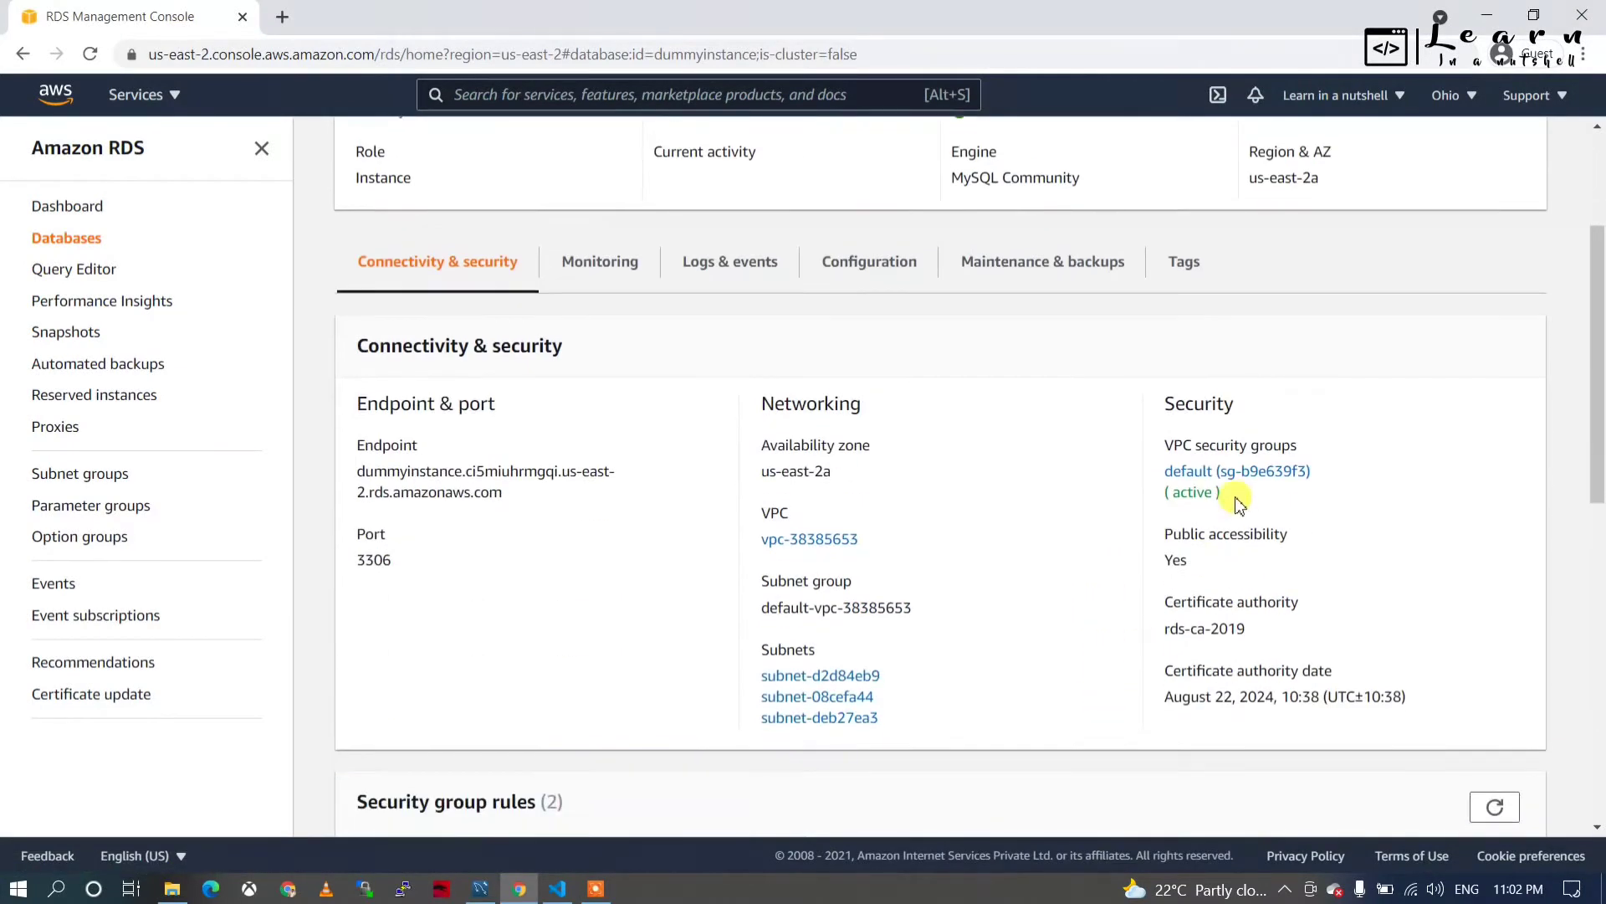
pyautogui.middleClick(1255, 473)
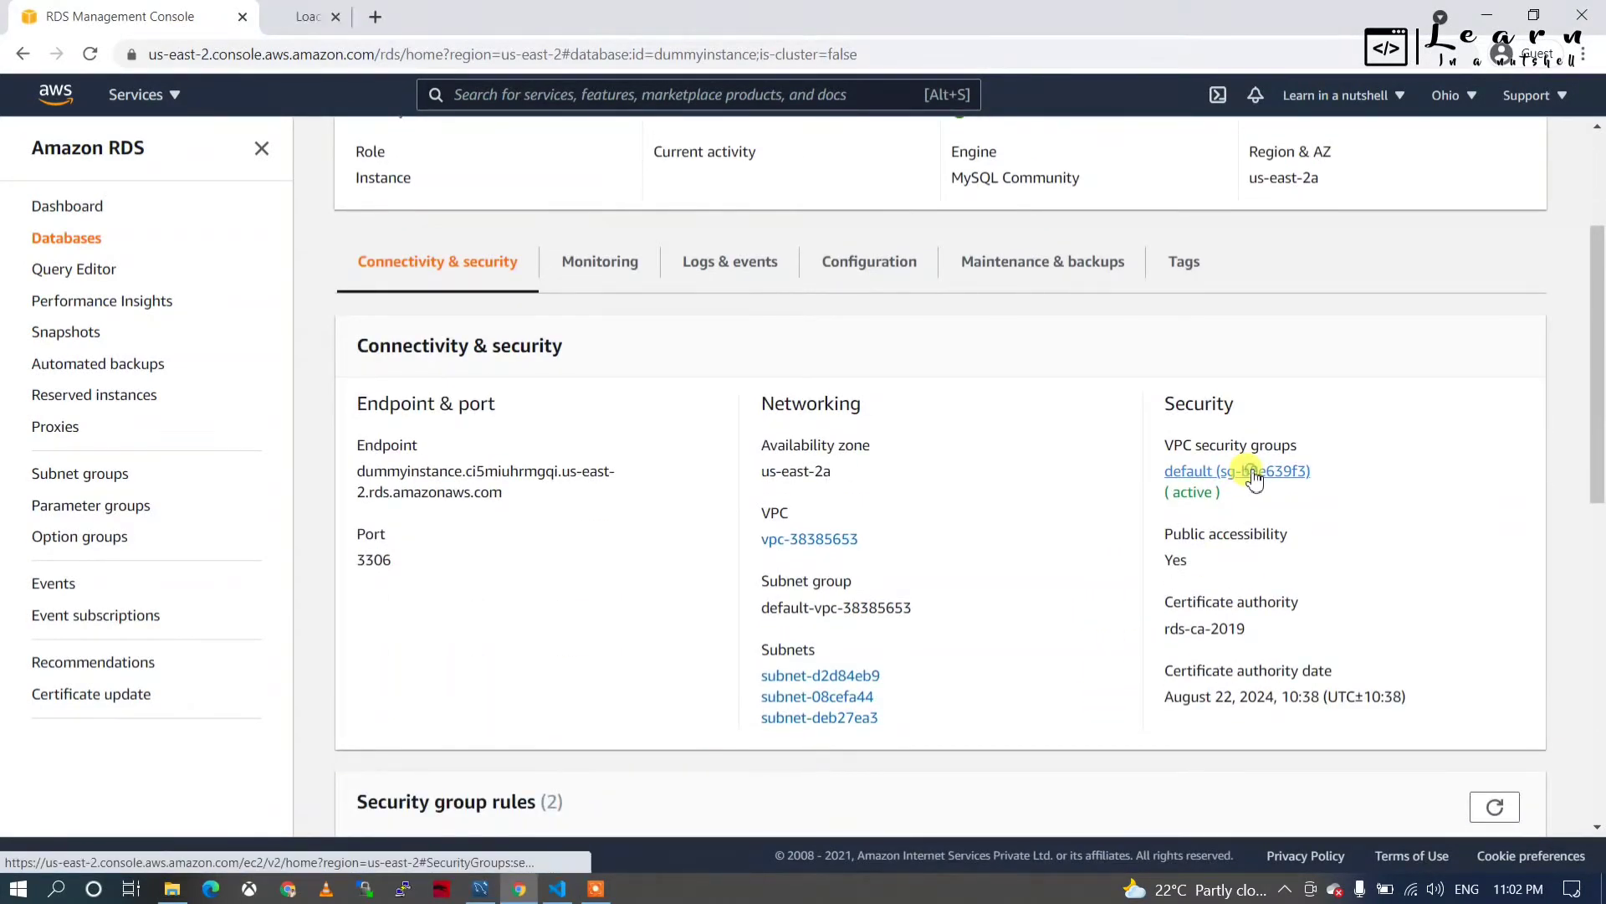
pyautogui.click(394, 17)
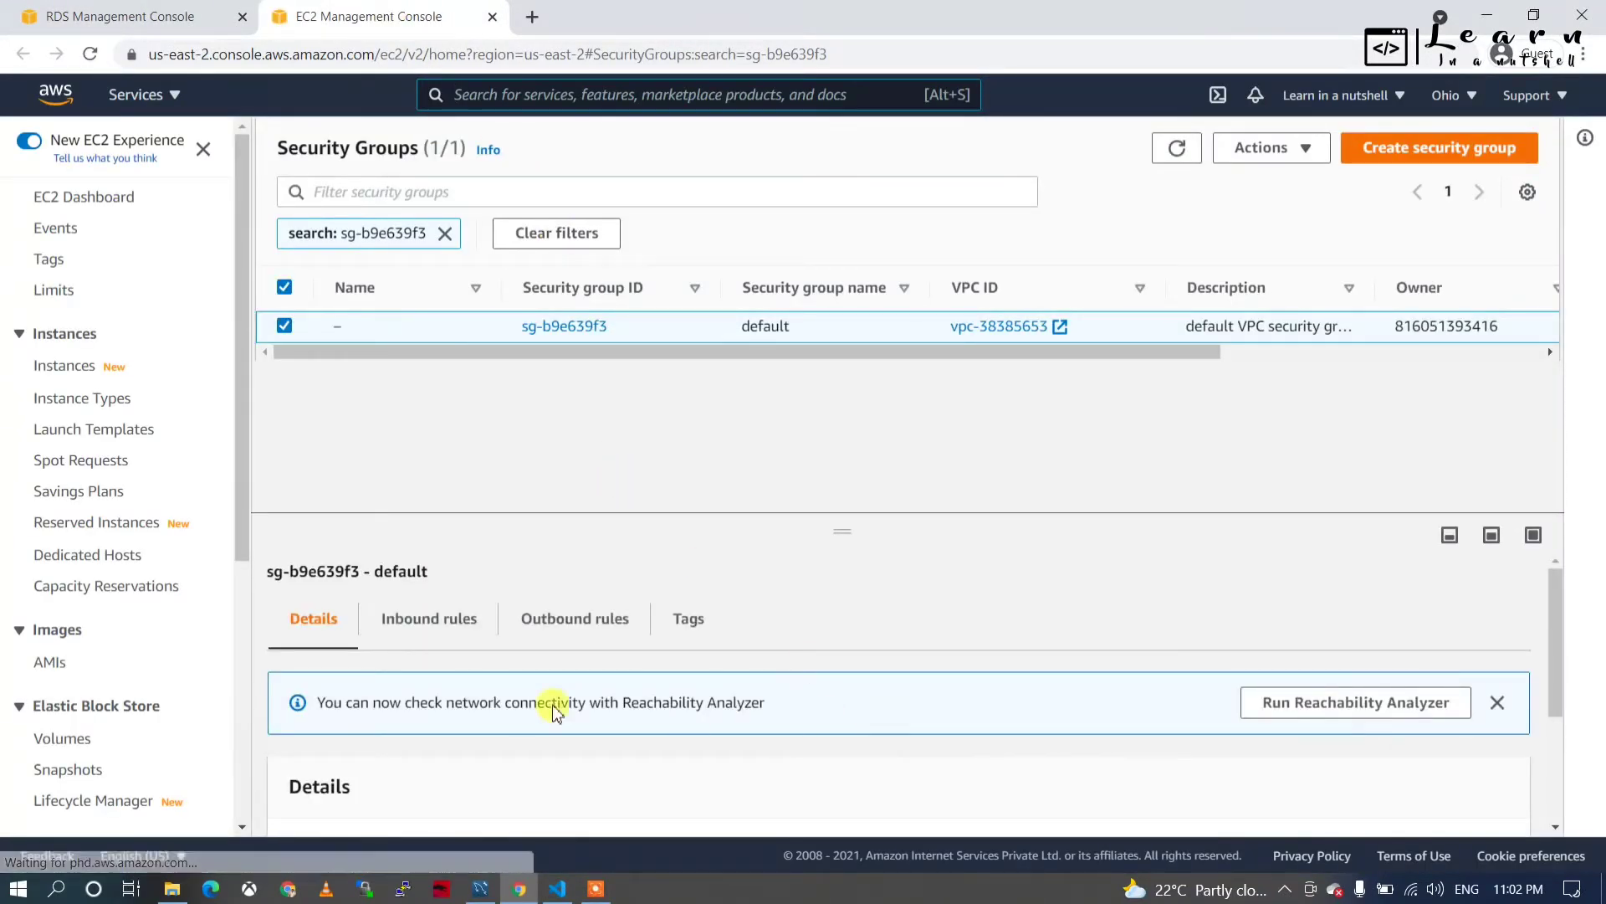
pyautogui.click(440, 619)
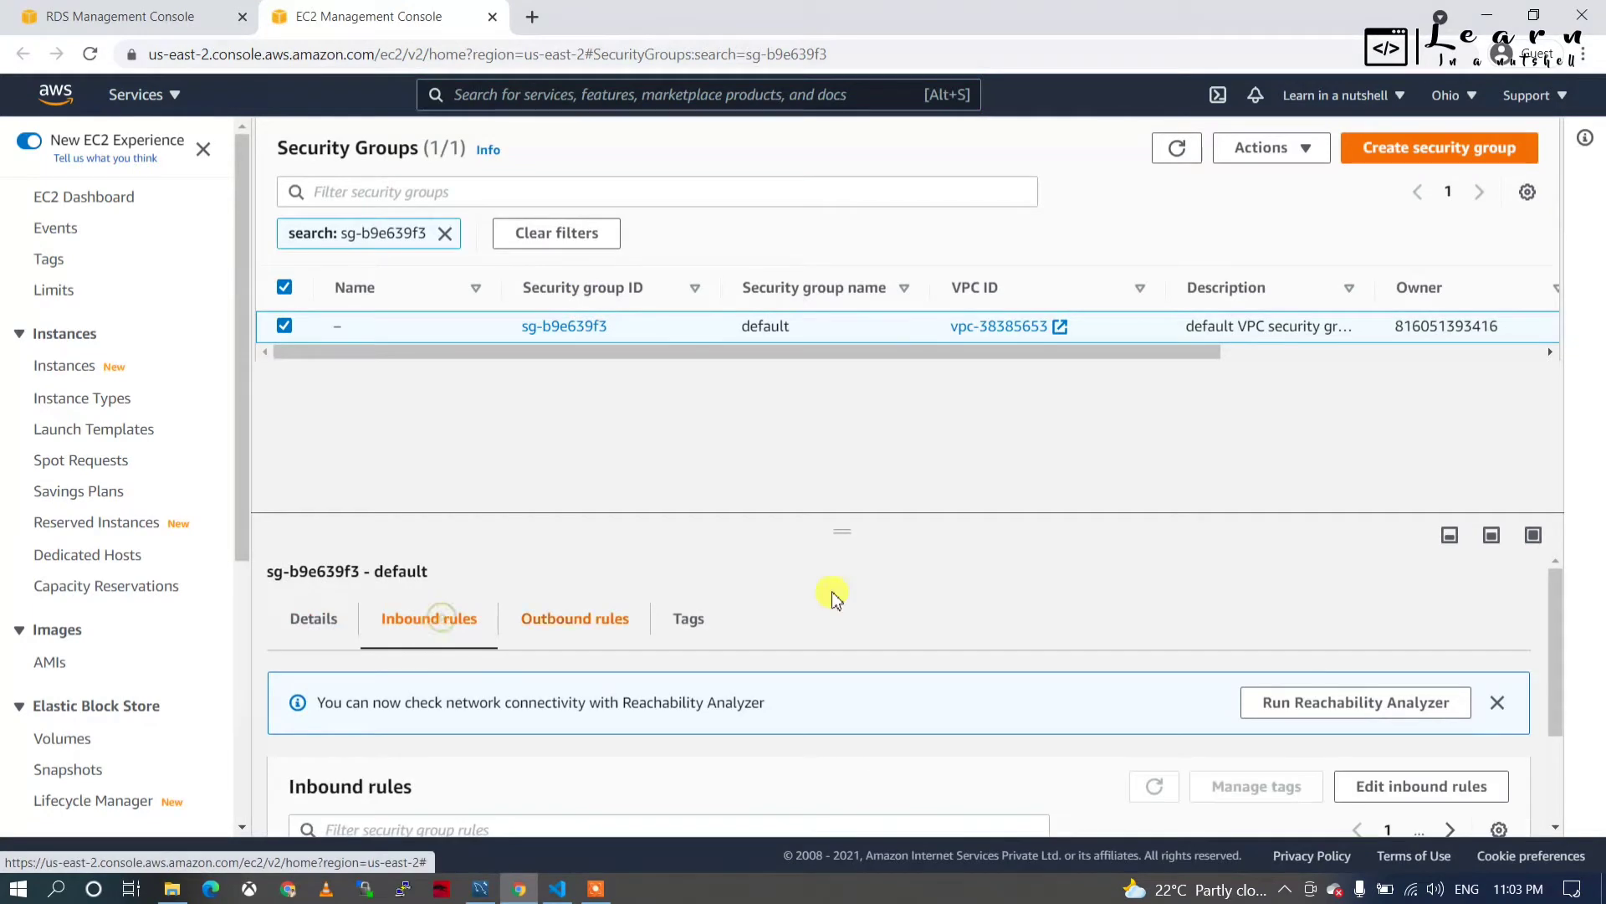
pyautogui.click(1393, 789)
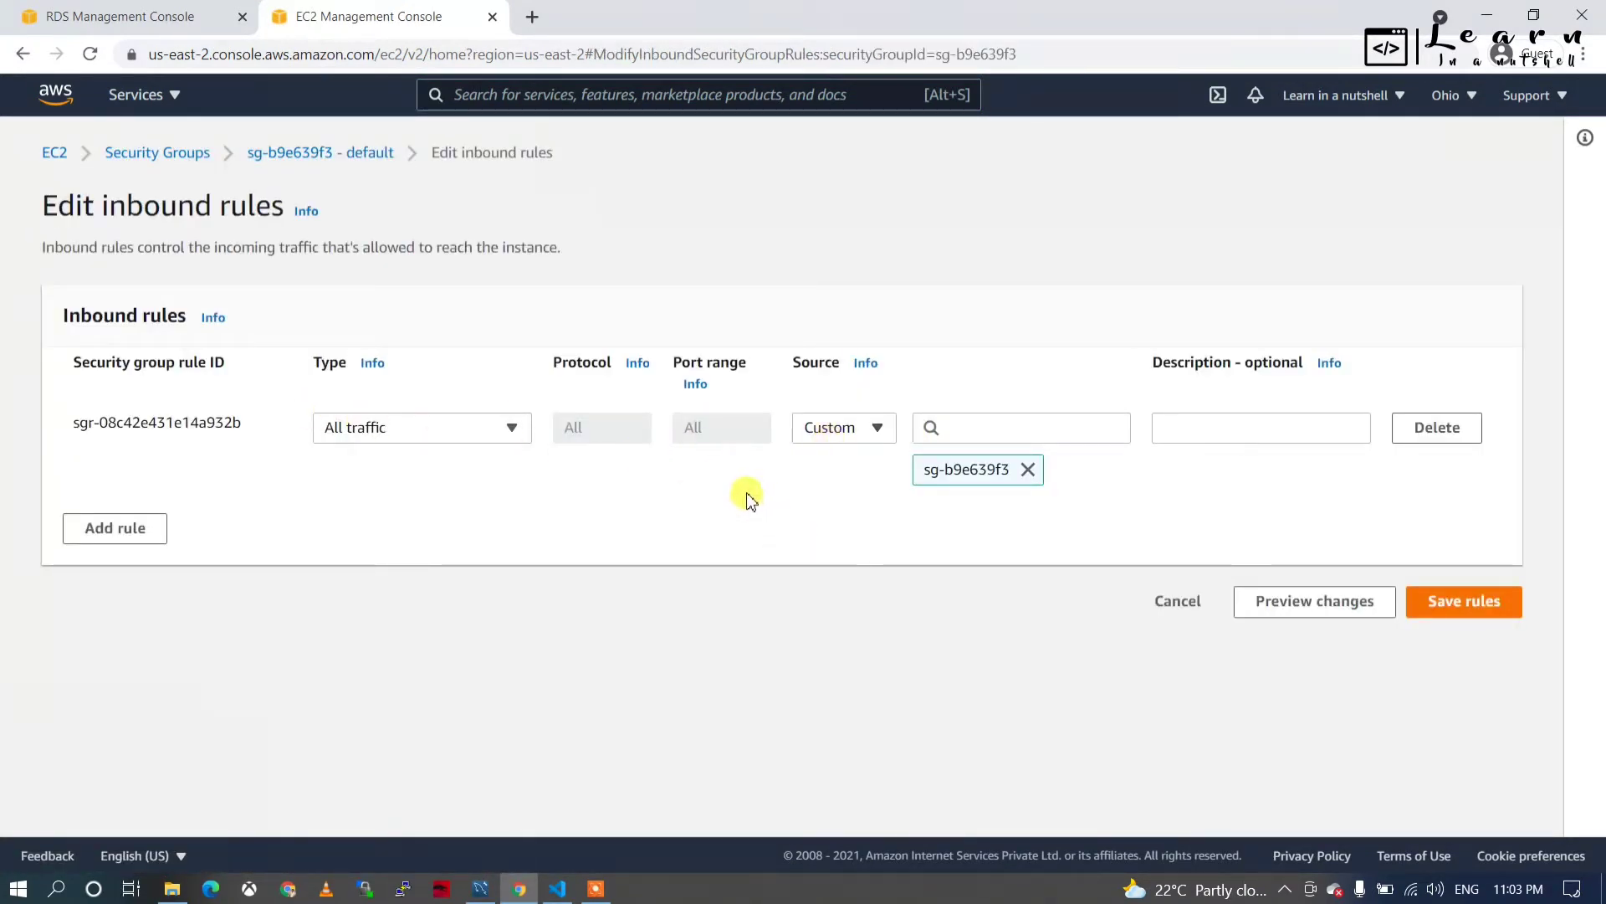
# Replace the existing inbound rule with an All traffic rule from Anywhere-IPv4 (0.0.0.0/0) and save.
pyautogui.click(1027, 470)
pyautogui.click(838, 429)
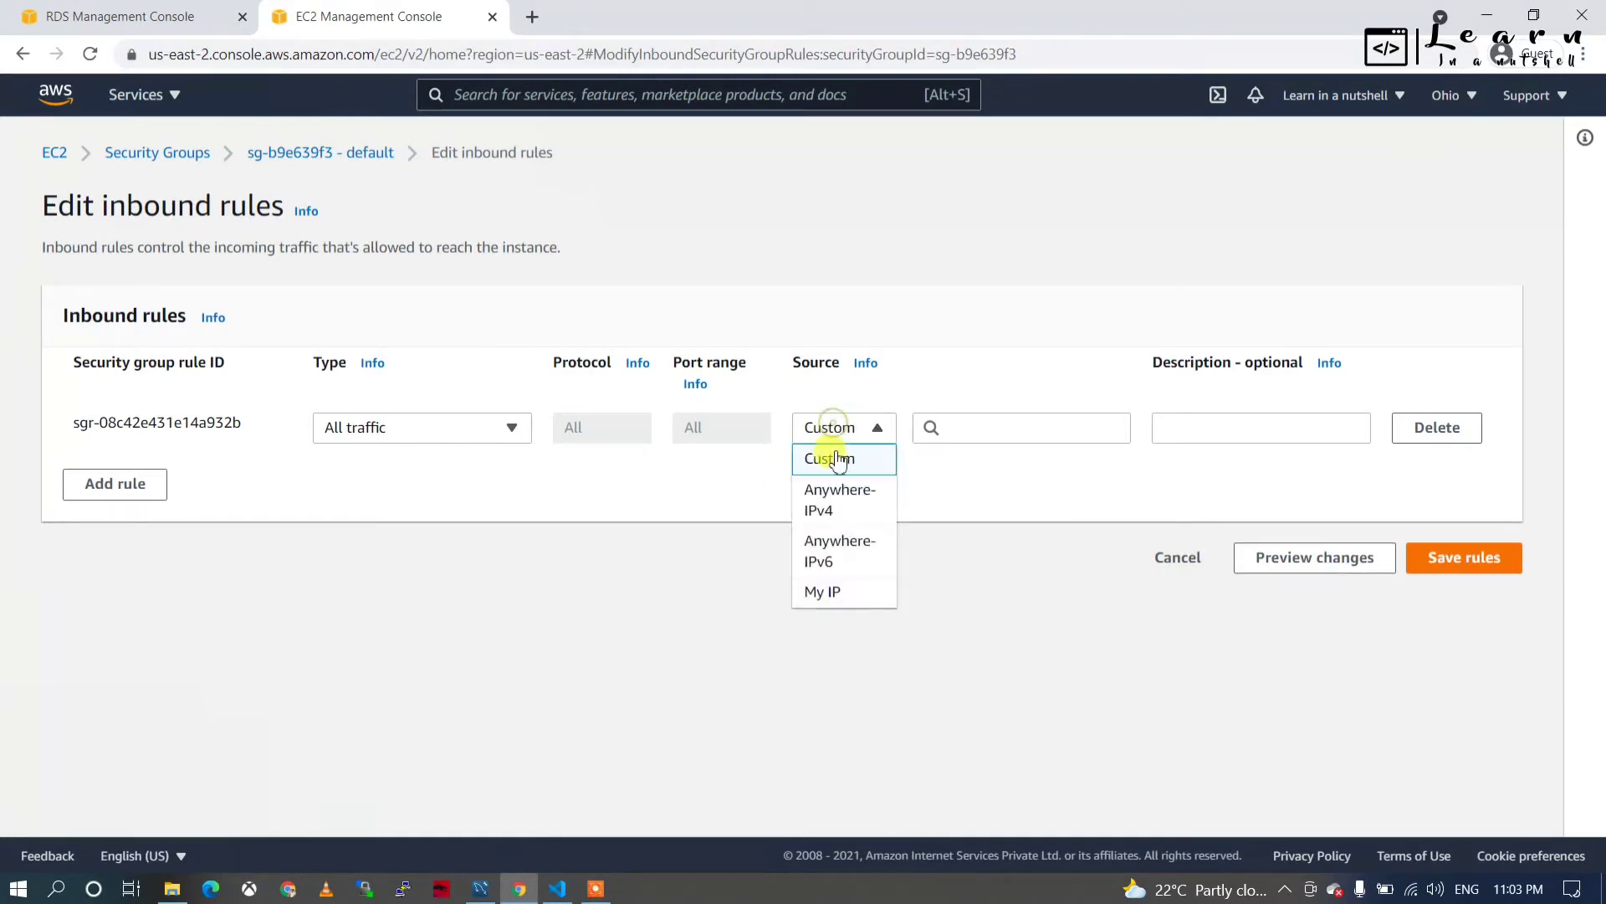
pyautogui.click(839, 499)
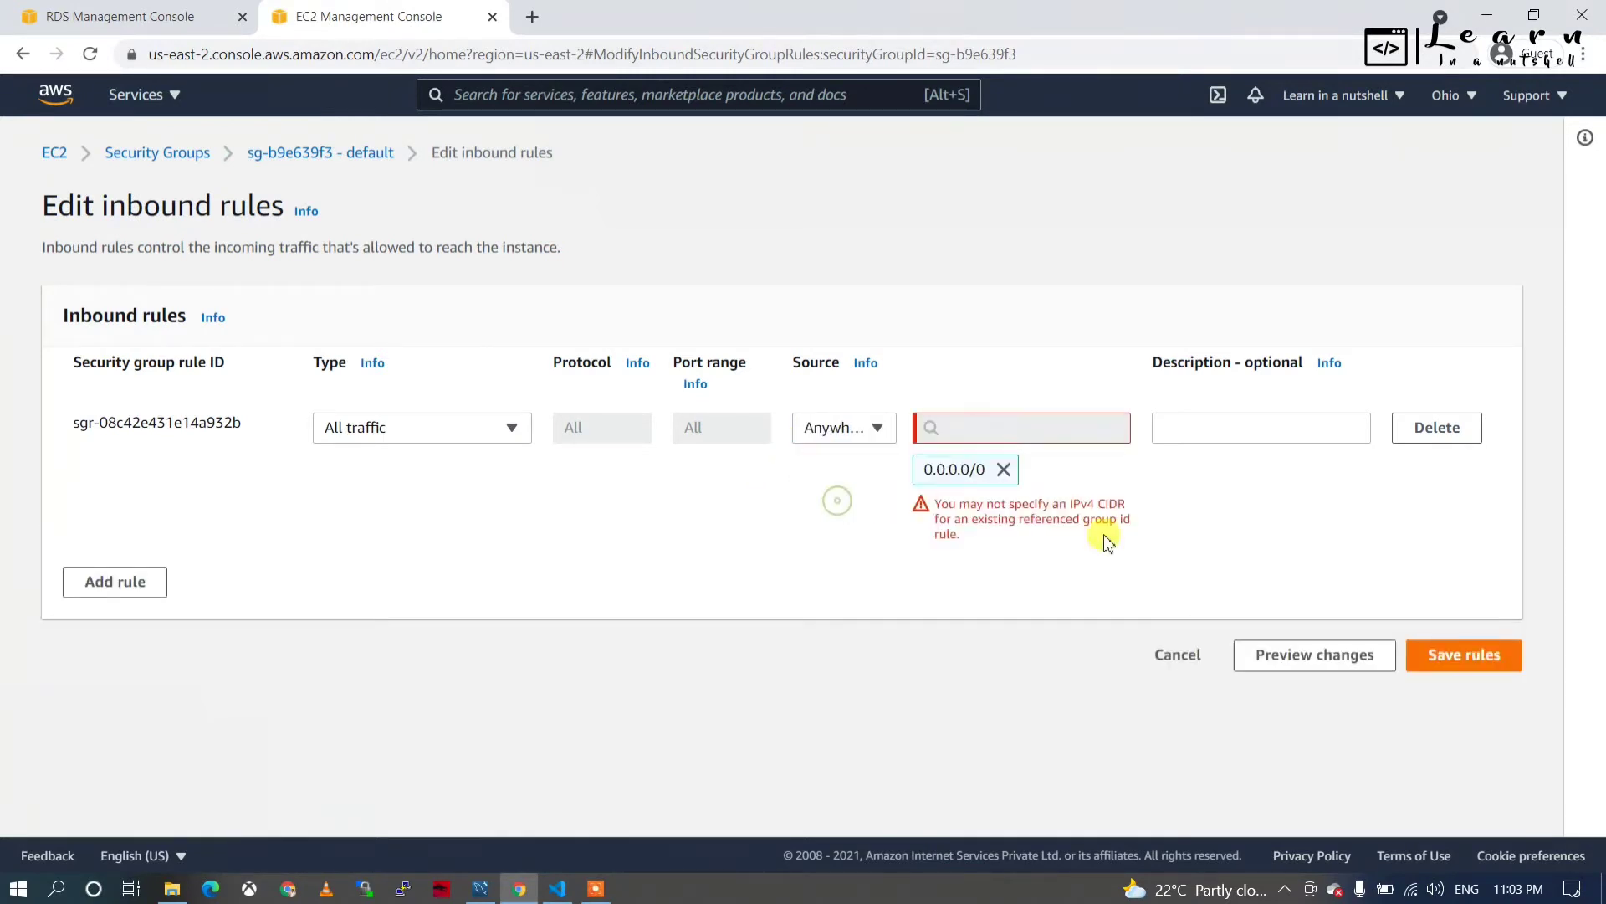
pyautogui.click(1422, 433)
pyautogui.click(153, 453)
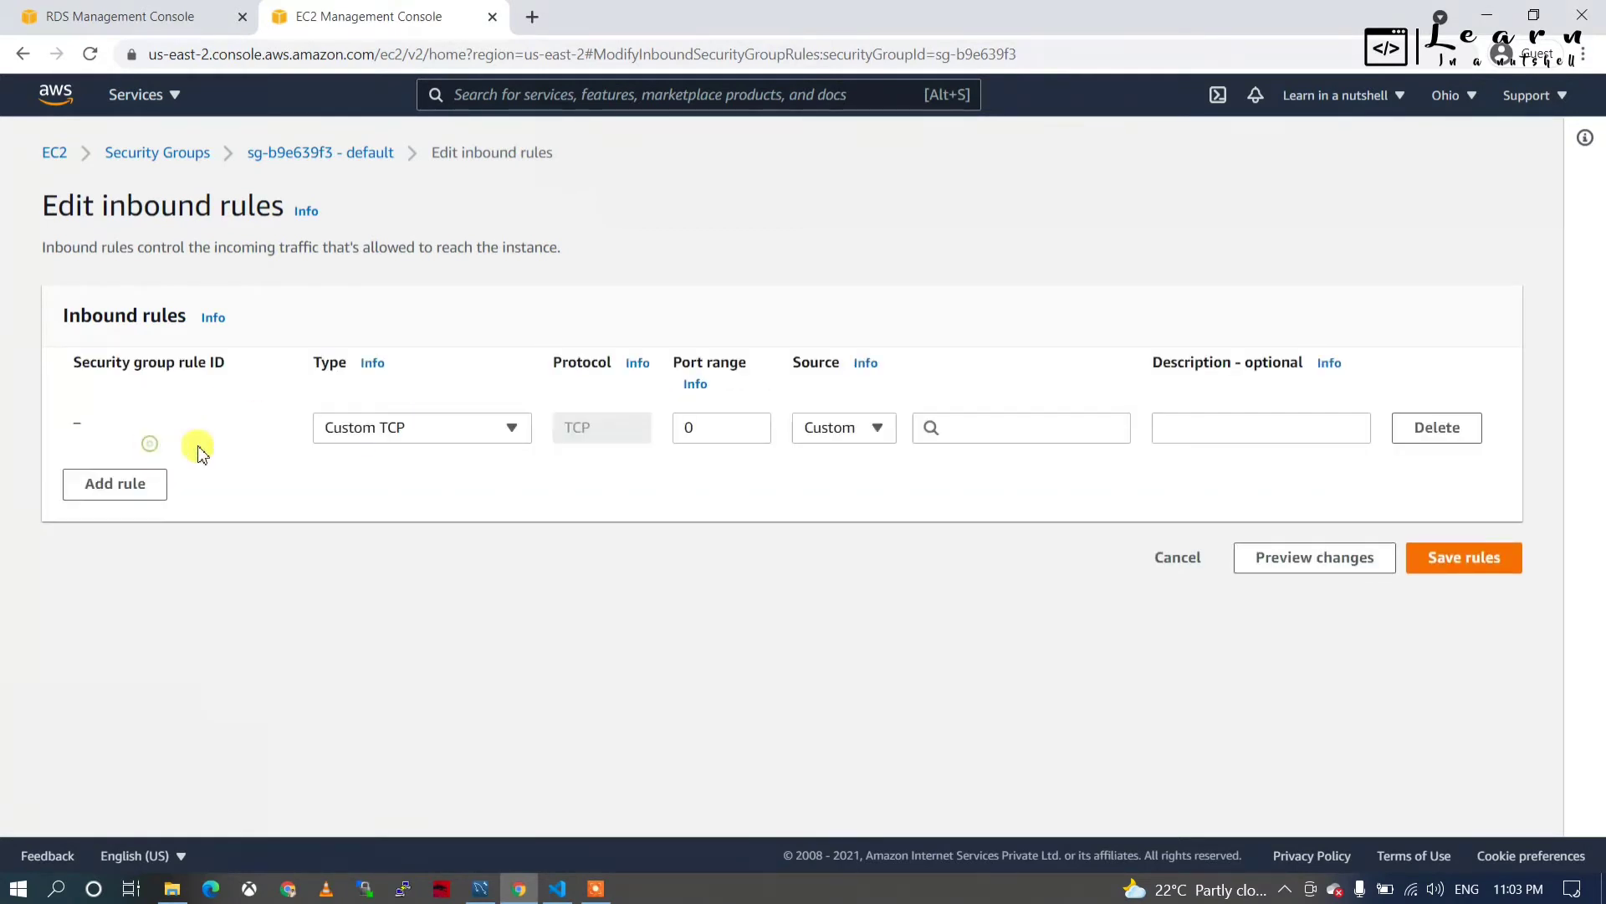
pyautogui.click(394, 430)
pyautogui.scroll(-1, 397, 611)
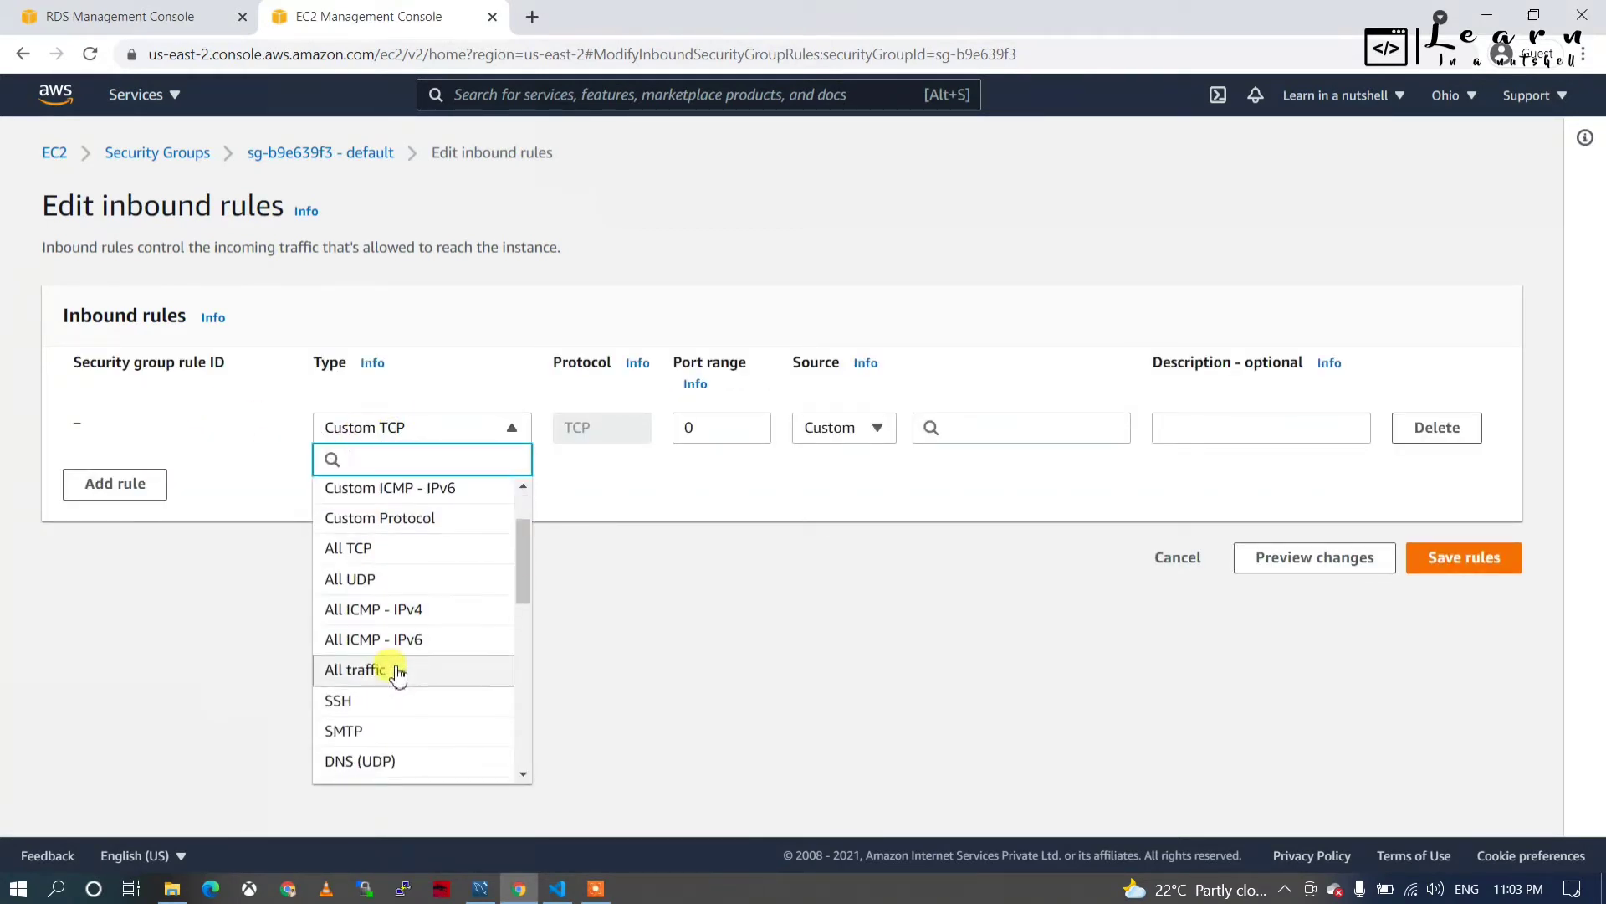
pyautogui.click(401, 669)
pyautogui.click(874, 427)
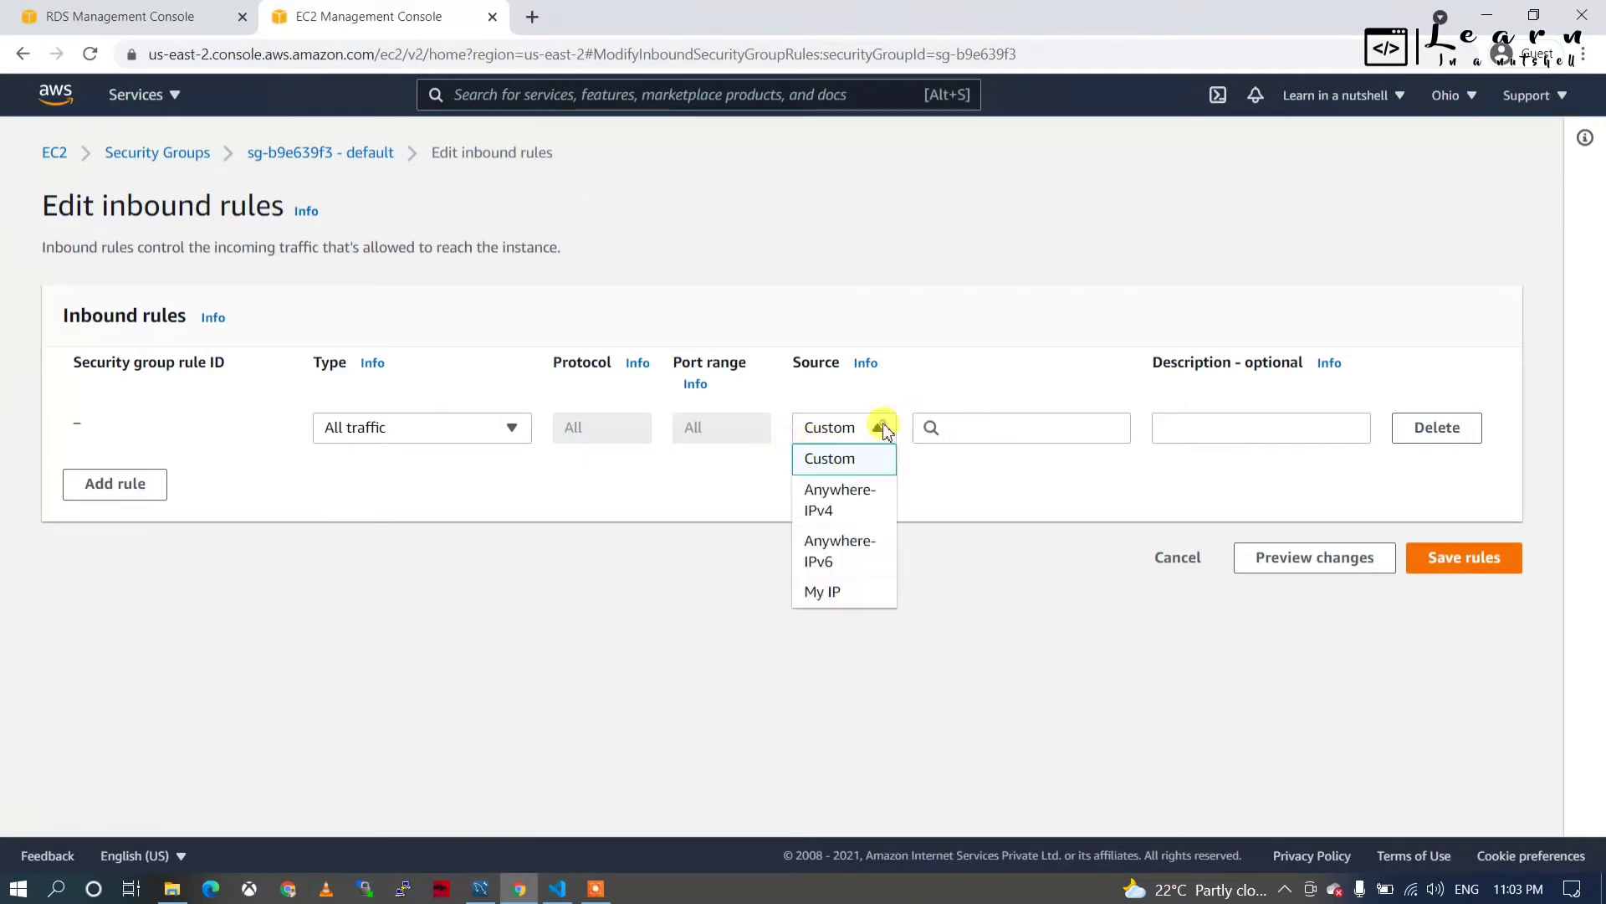
pyautogui.click(815, 493)
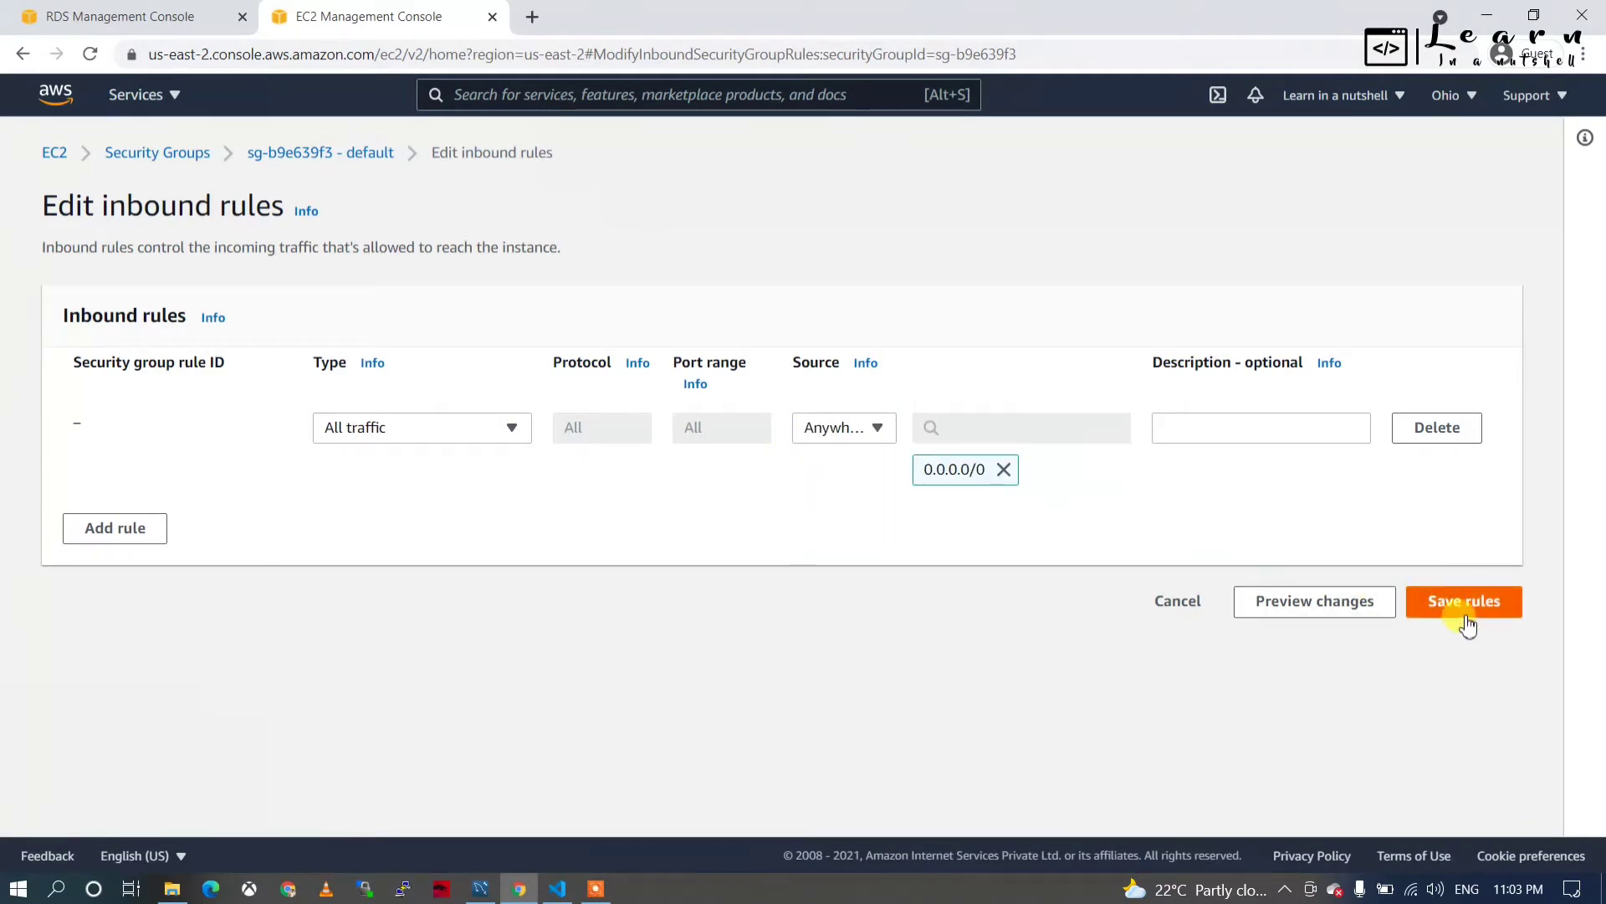
pyautogui.click(1469, 605)
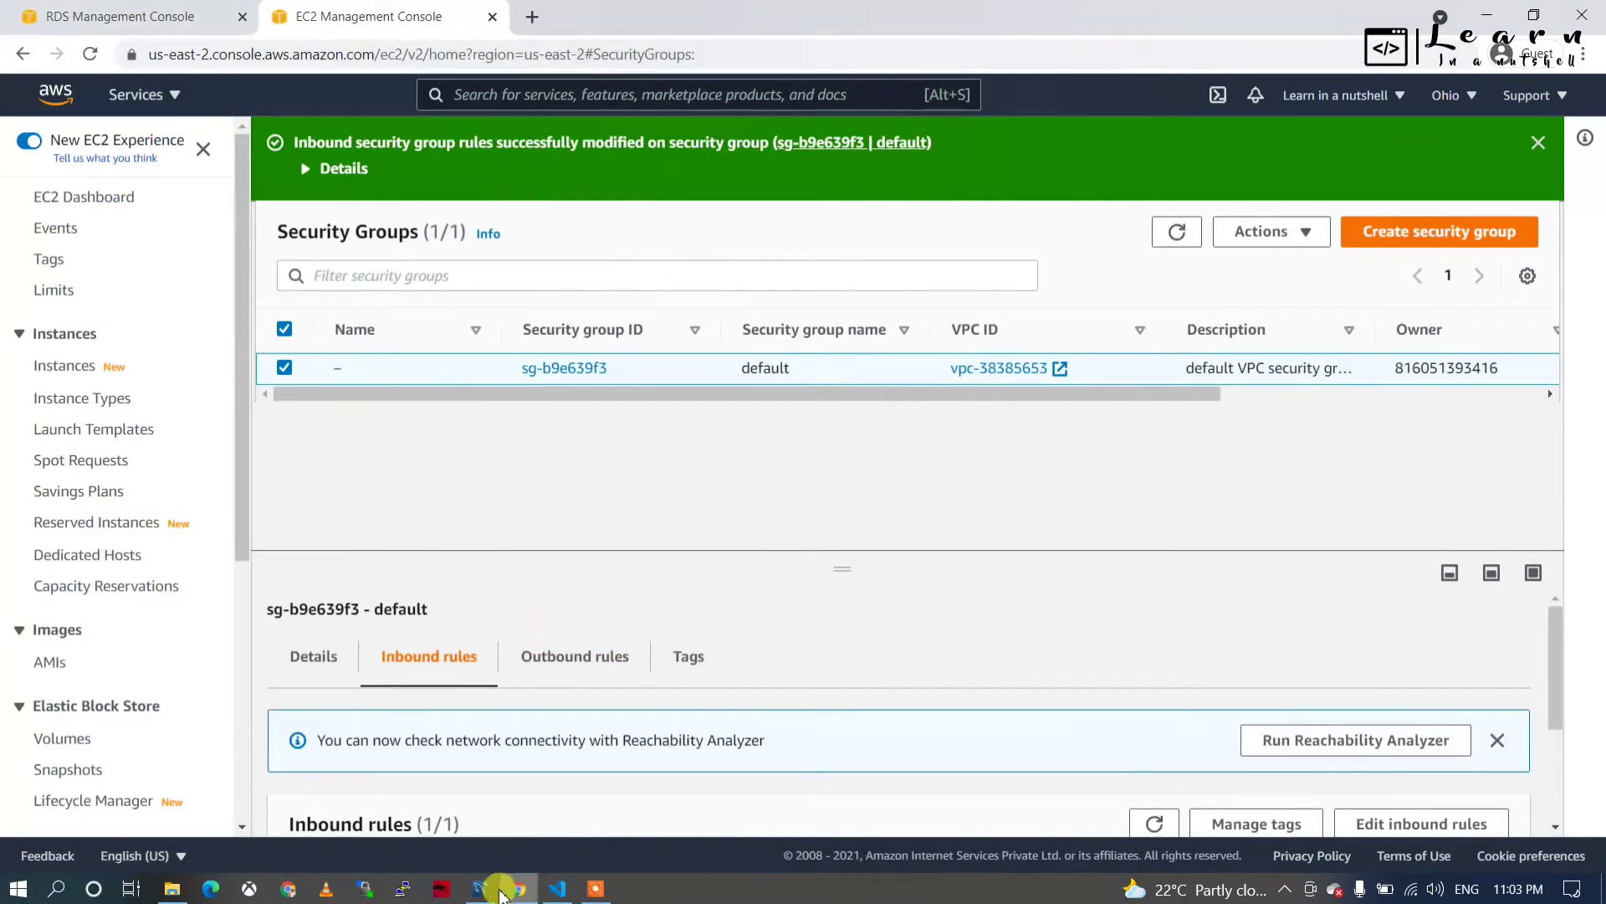
# Launch CloudShell in a new tab and dismiss its welcome notice with Do not show again.
pyautogui.click(164, 21)
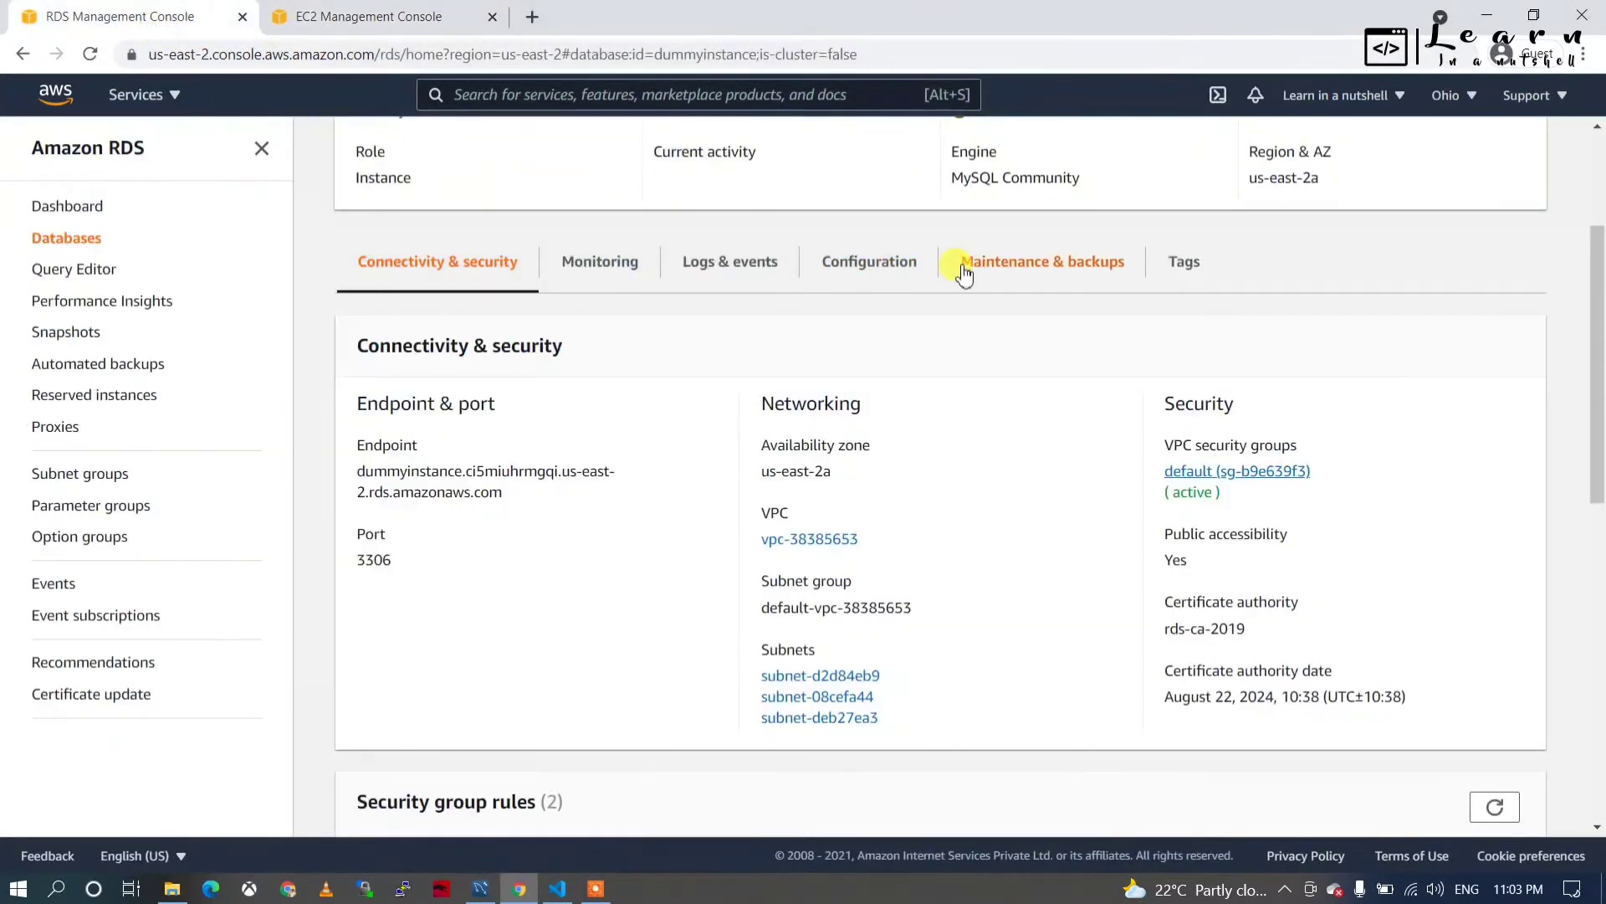
pyautogui.click(1220, 96)
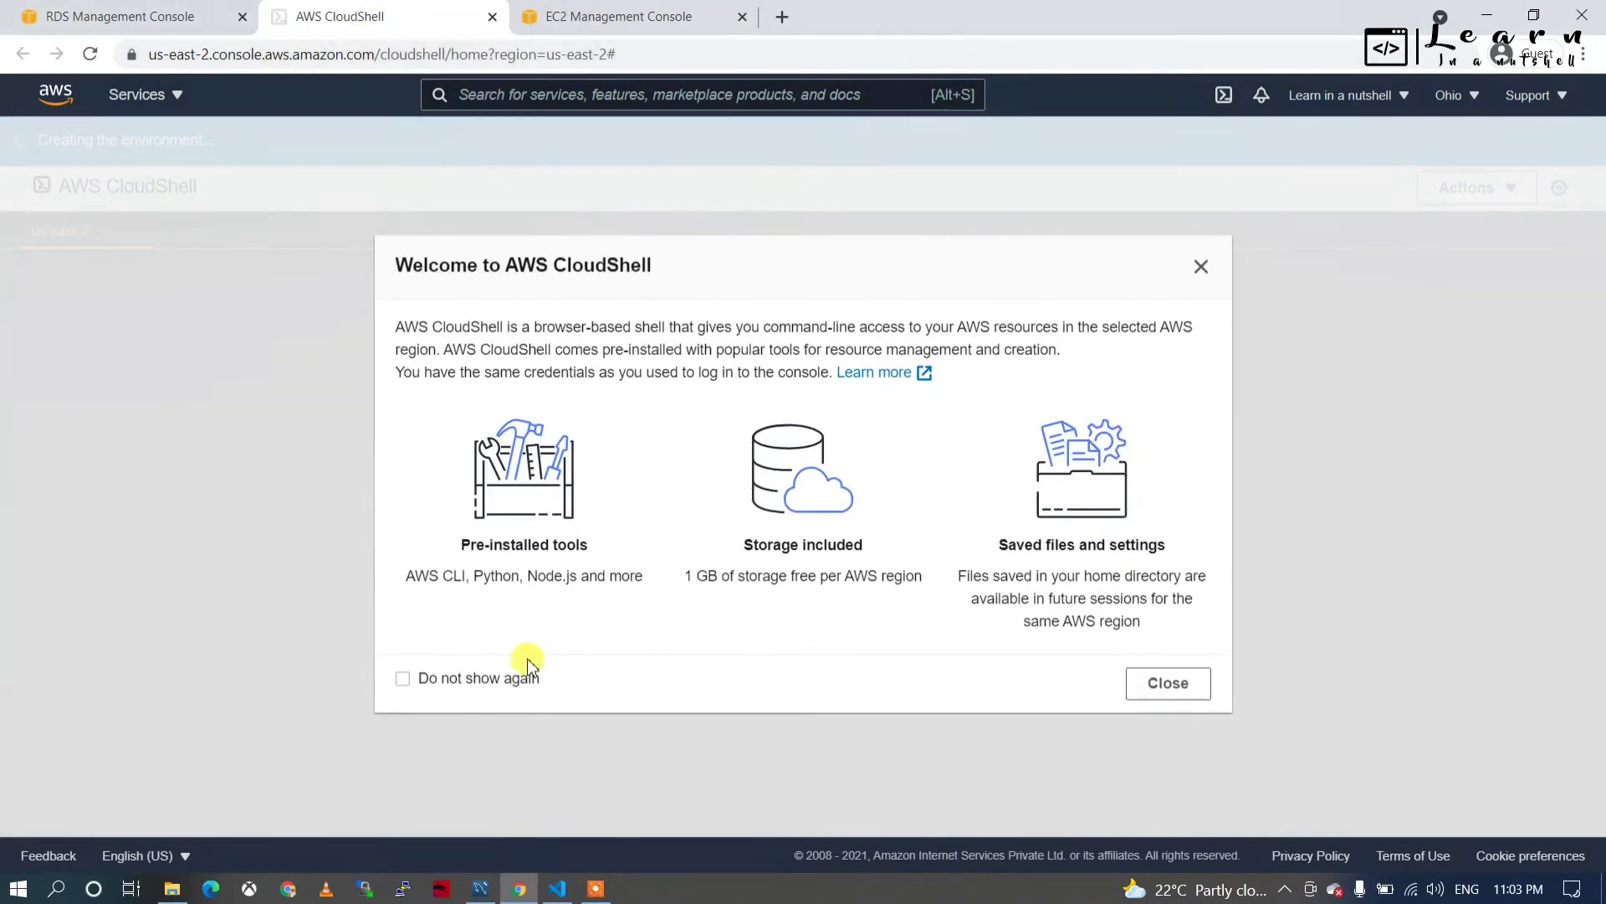
pyautogui.click(464, 678)
pyautogui.click(1147, 684)
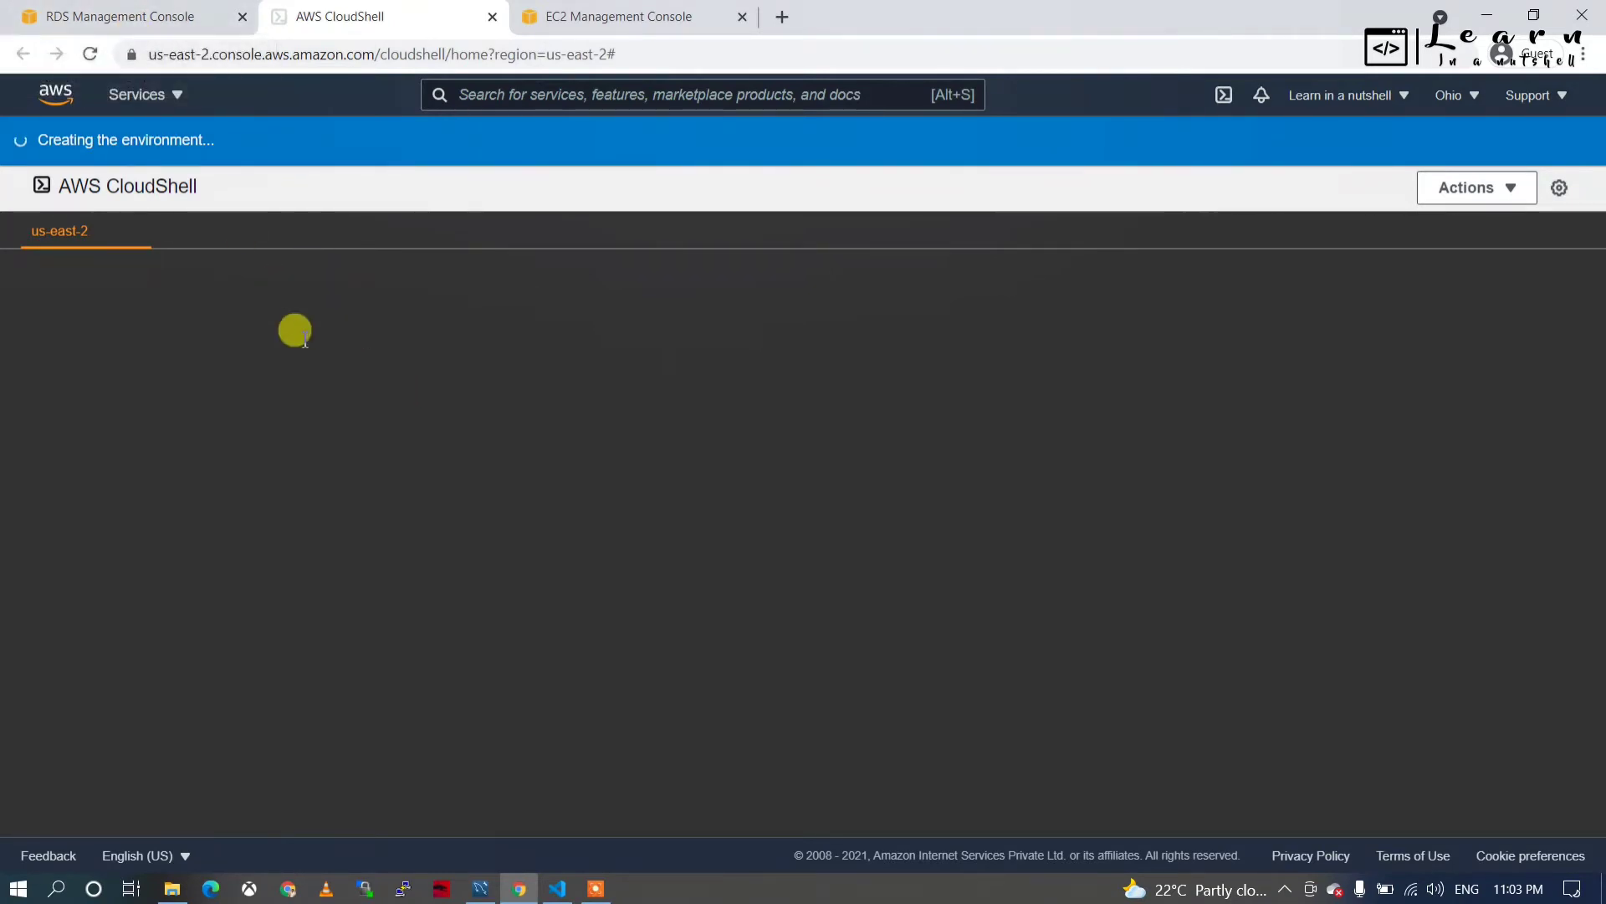
# Check the region list and CloudShell's environment progress, ending on the dummyinstance details page.
pyautogui.click(130, 16)
pyautogui.click(1454, 95)
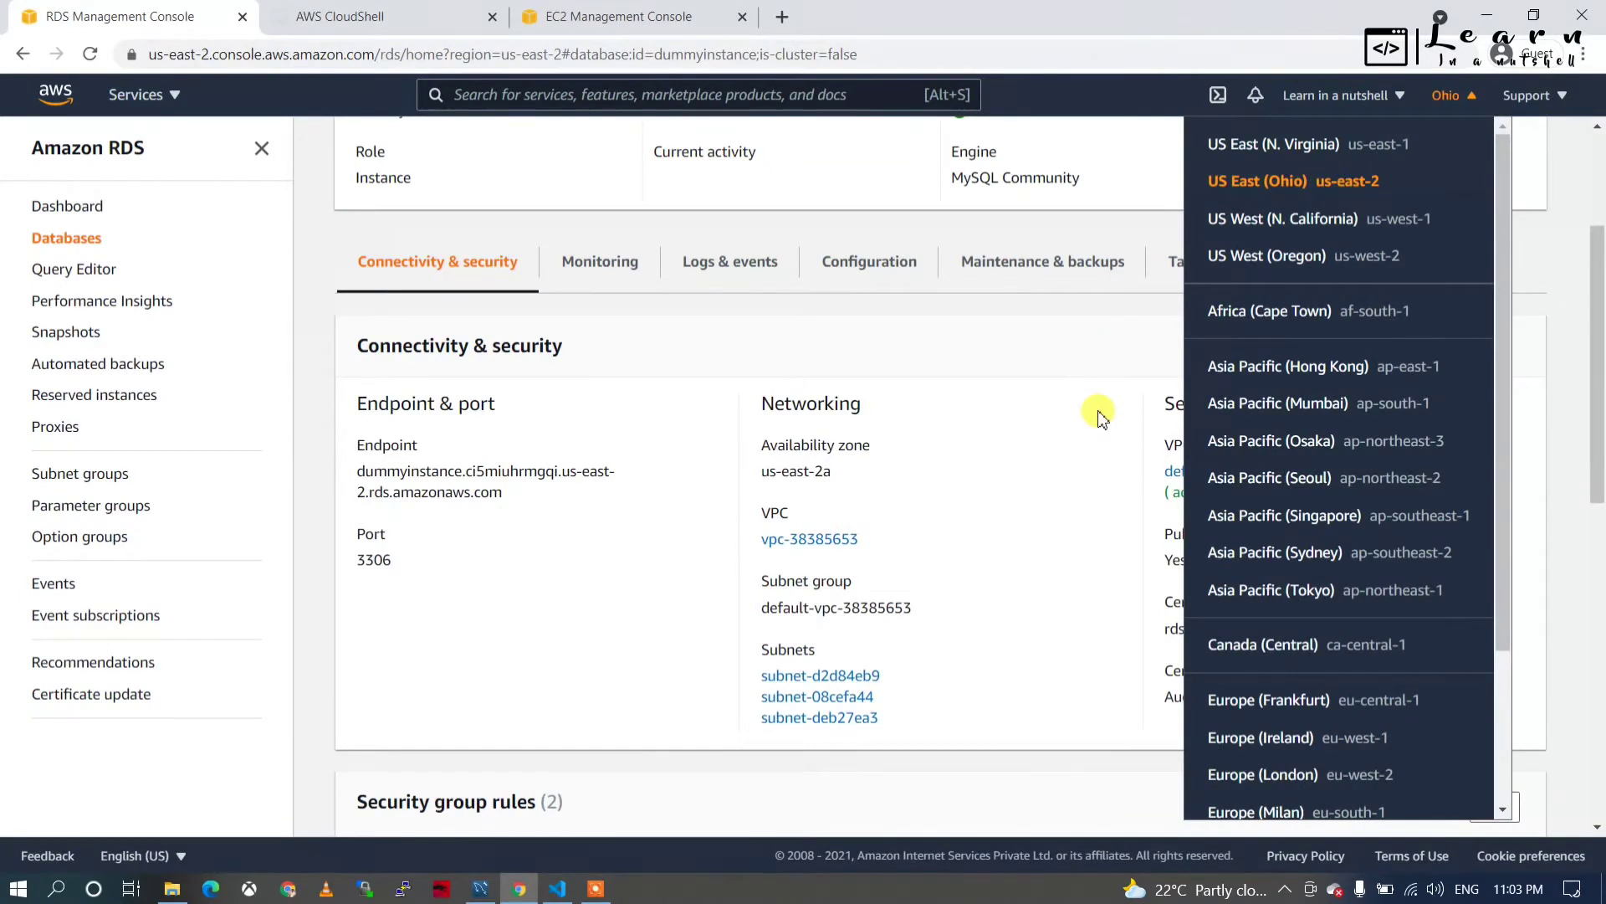
pyautogui.click(1056, 438)
pyautogui.scroll(2, 1079, 423)
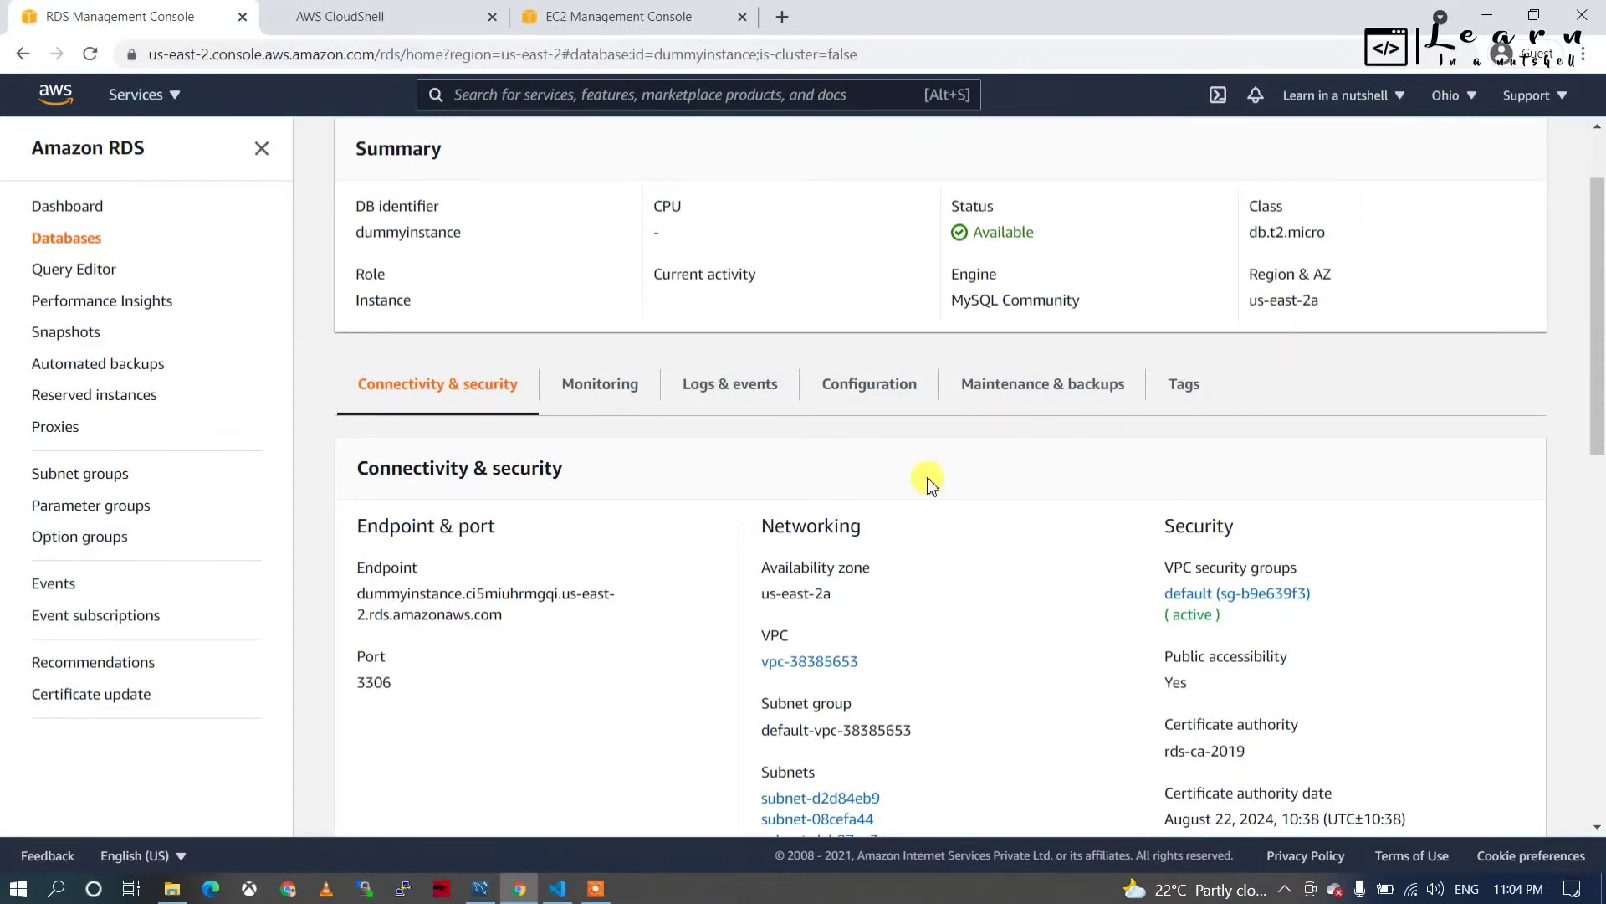
pyautogui.click(577, 17)
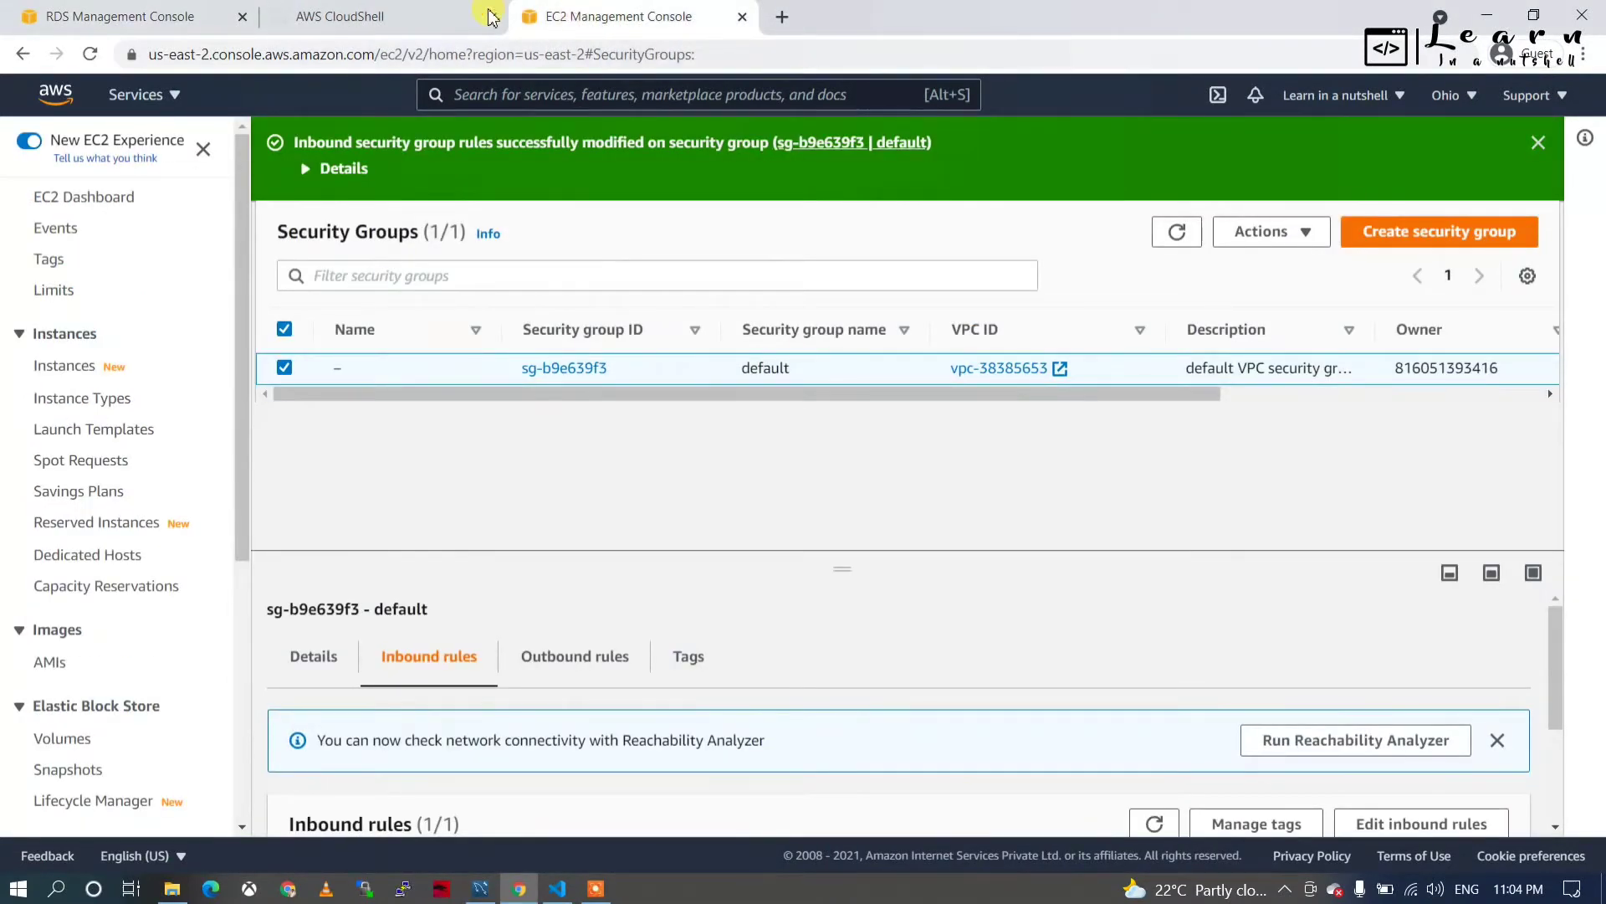
pyautogui.click(437, 10)
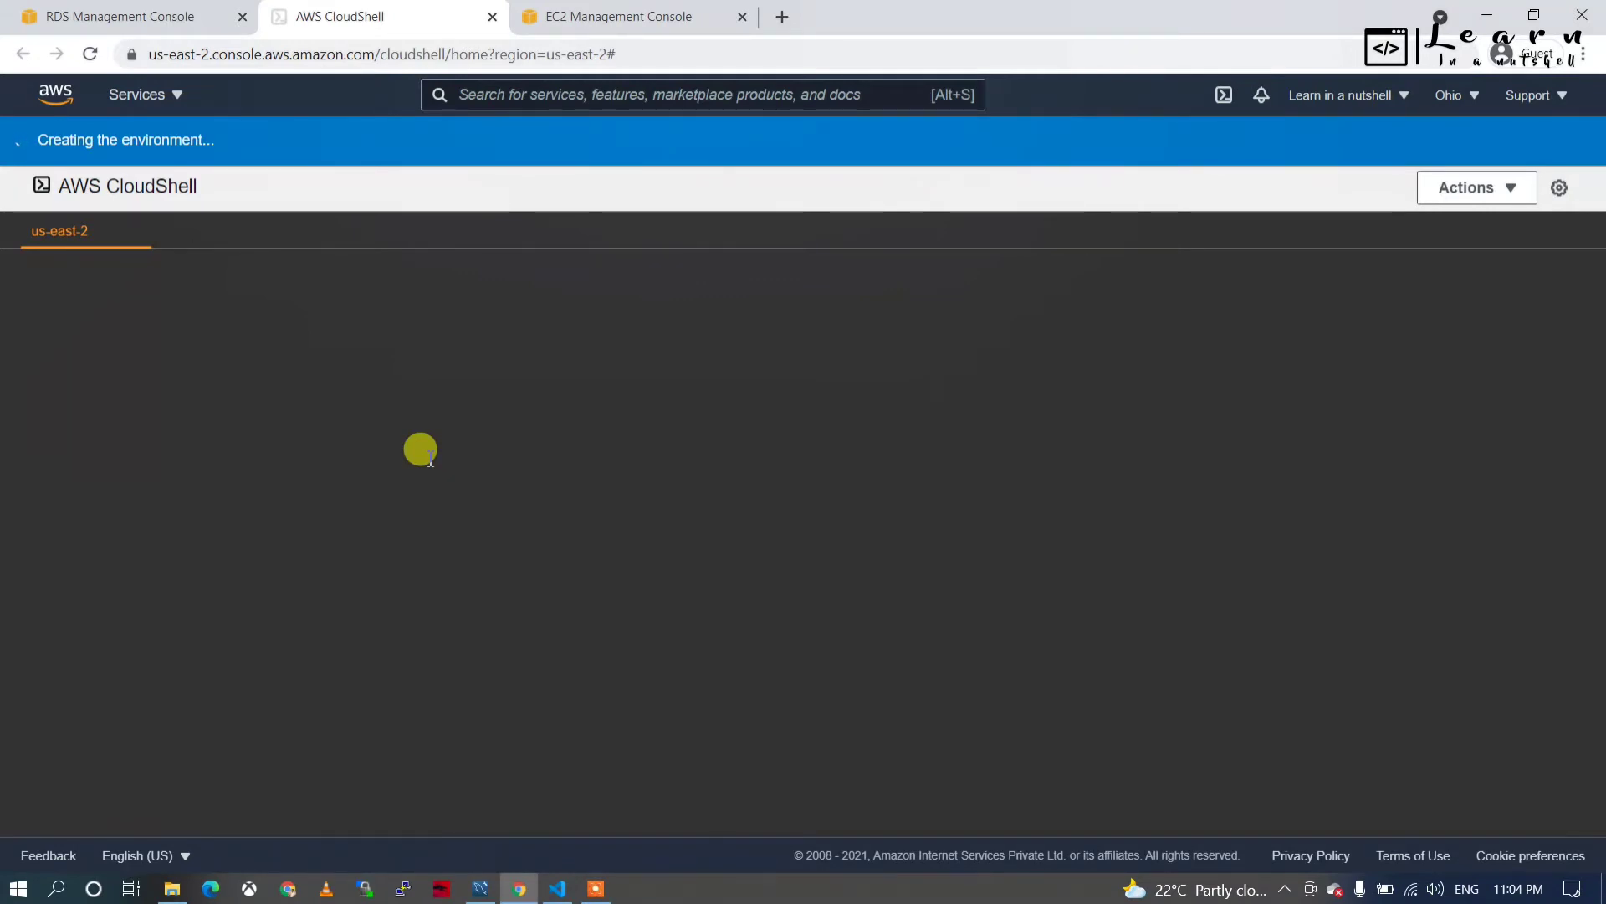
pyautogui.click(109, 14)
pyautogui.click(310, 14)
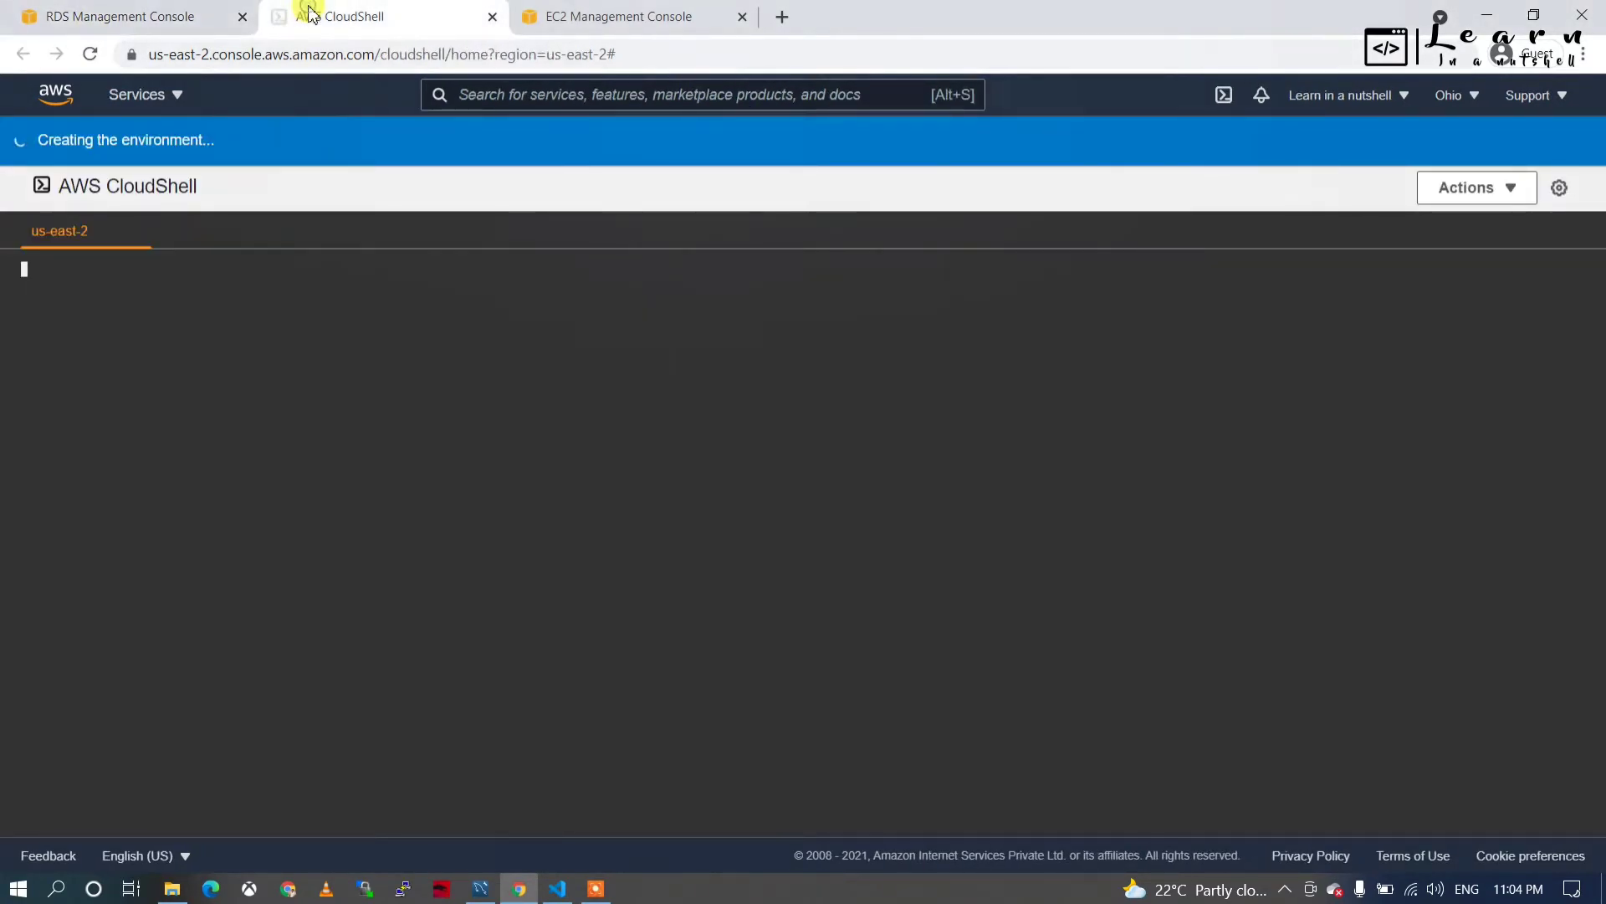
pyautogui.click(76, 14)
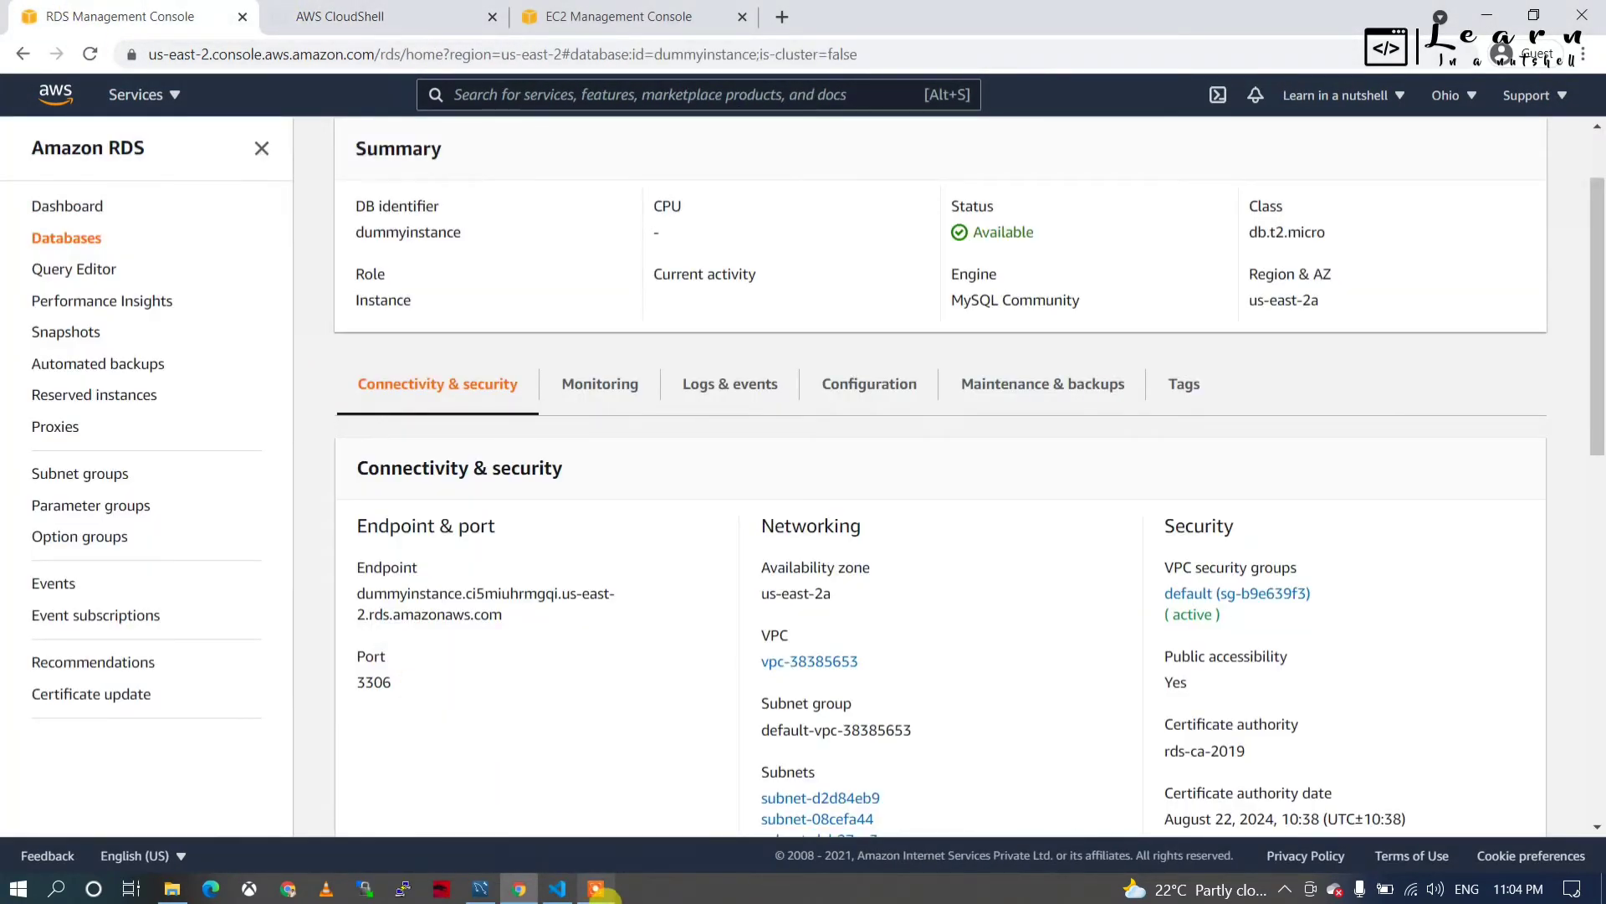
# In MySQL Workbench, connect to the database with stored connection dummyCon, then return to CloudShell.
pyautogui.moveTo(542, 895)
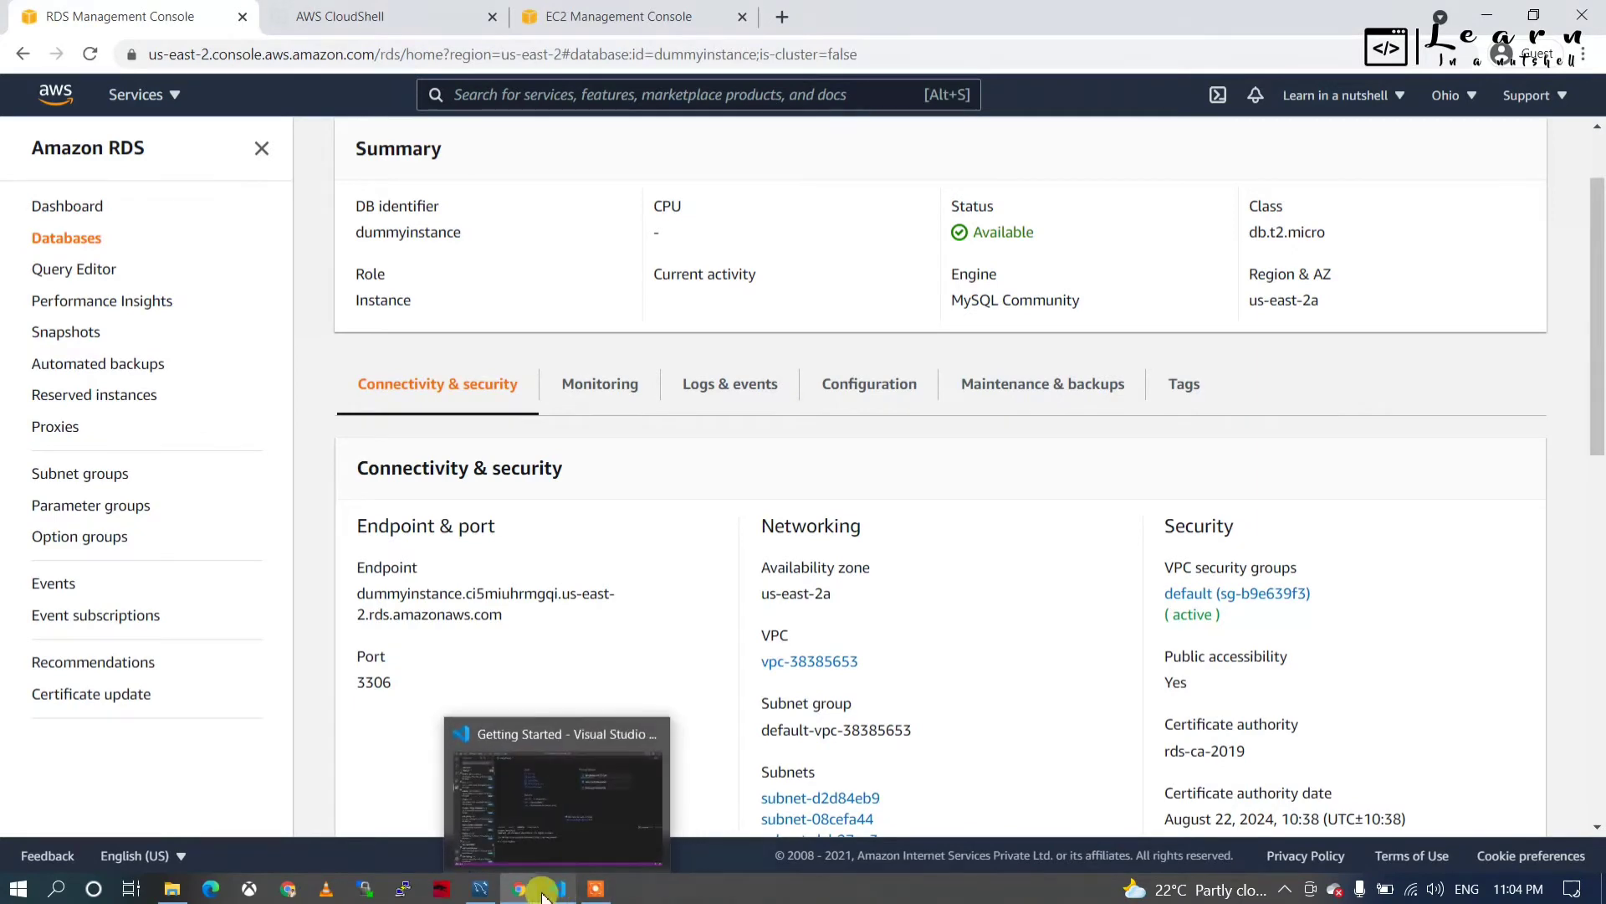
pyautogui.click(480, 889)
pyautogui.click(266, 175)
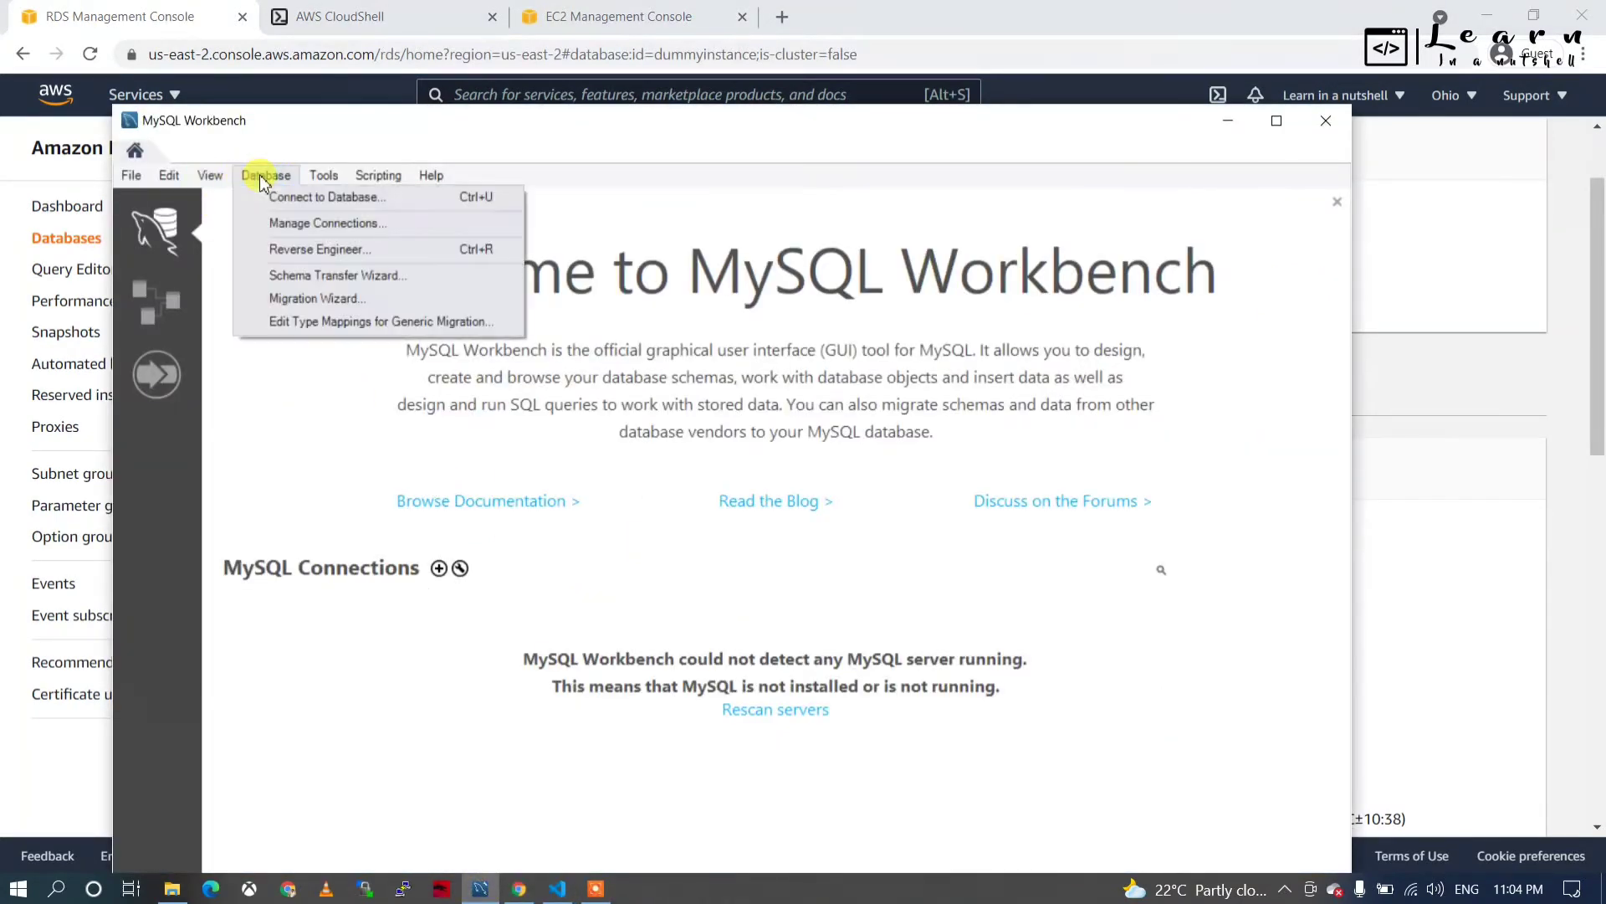
pyautogui.click(293, 197)
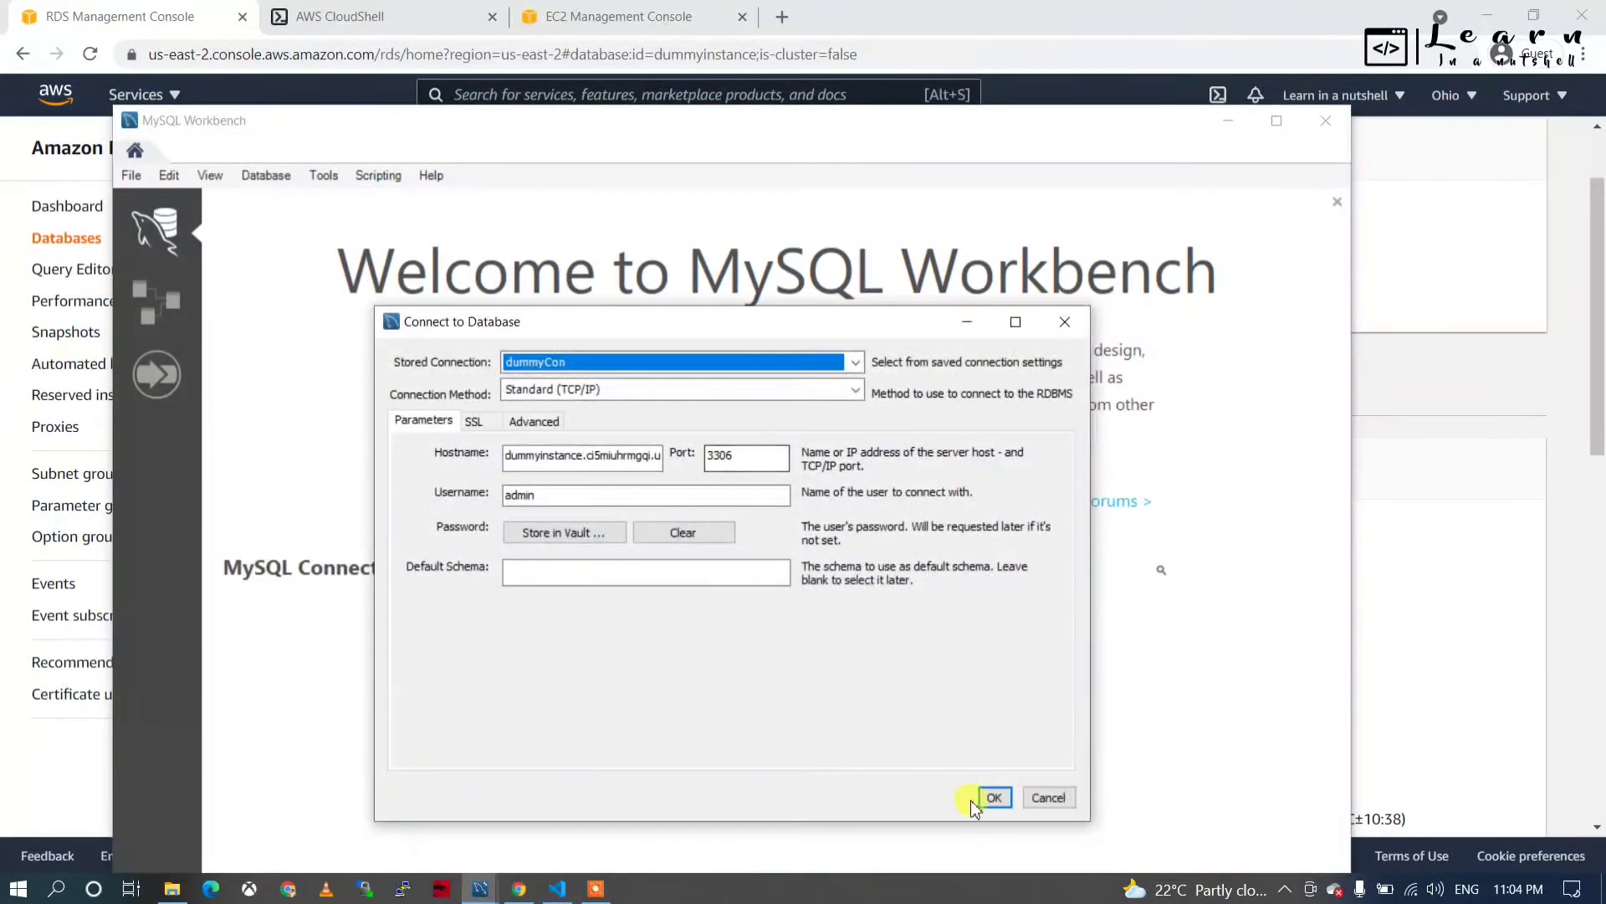
pyautogui.click(996, 798)
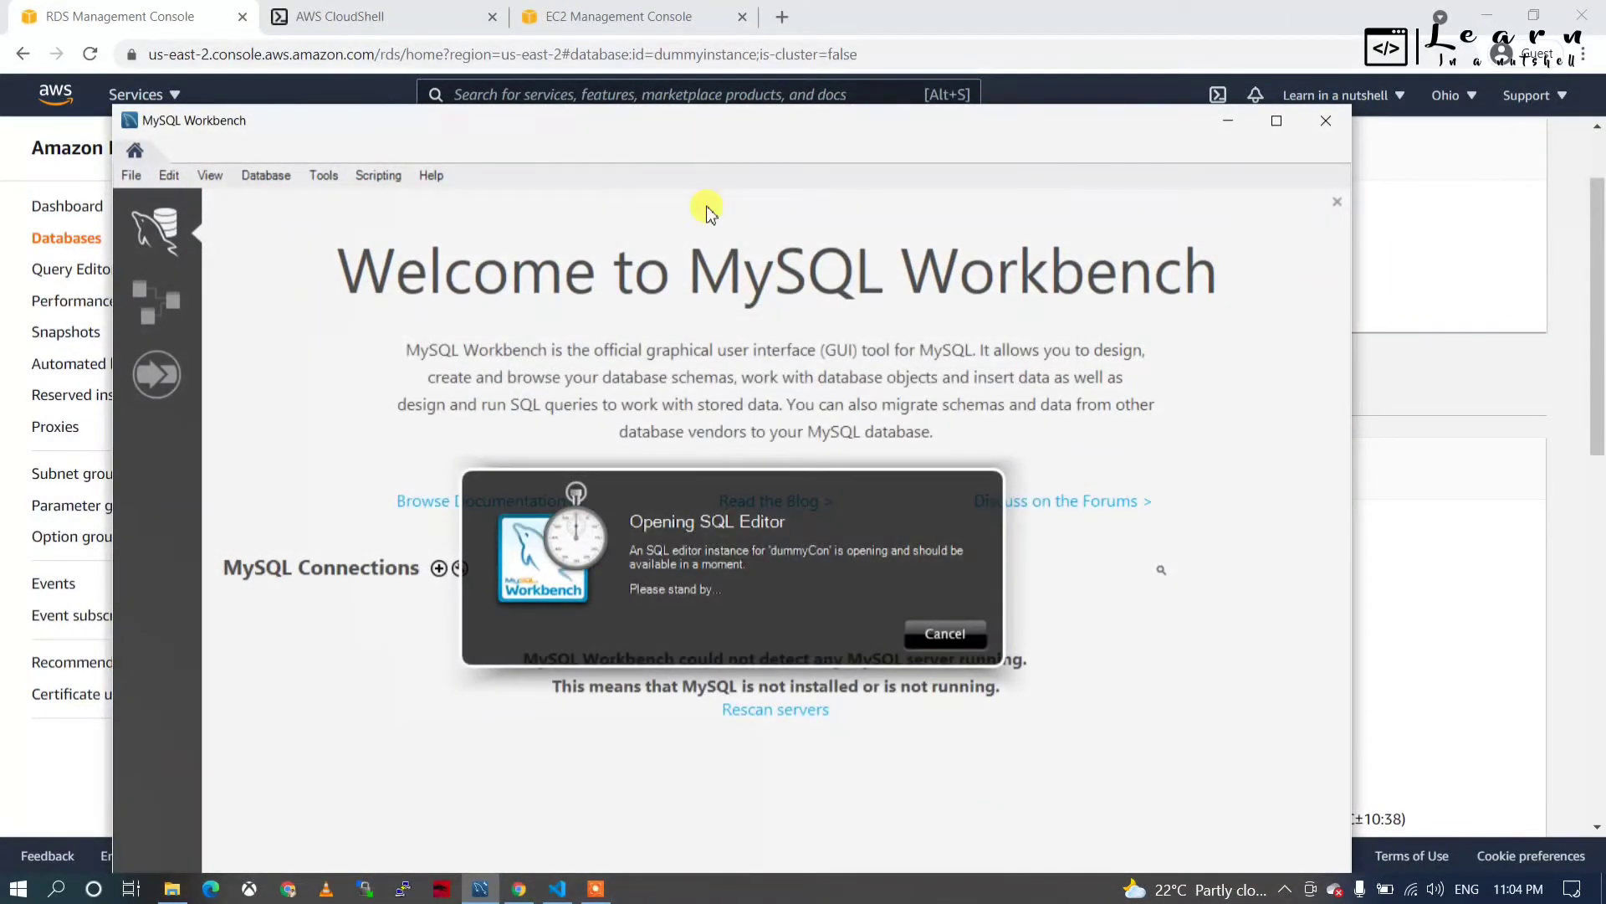
pyautogui.click(342, 24)
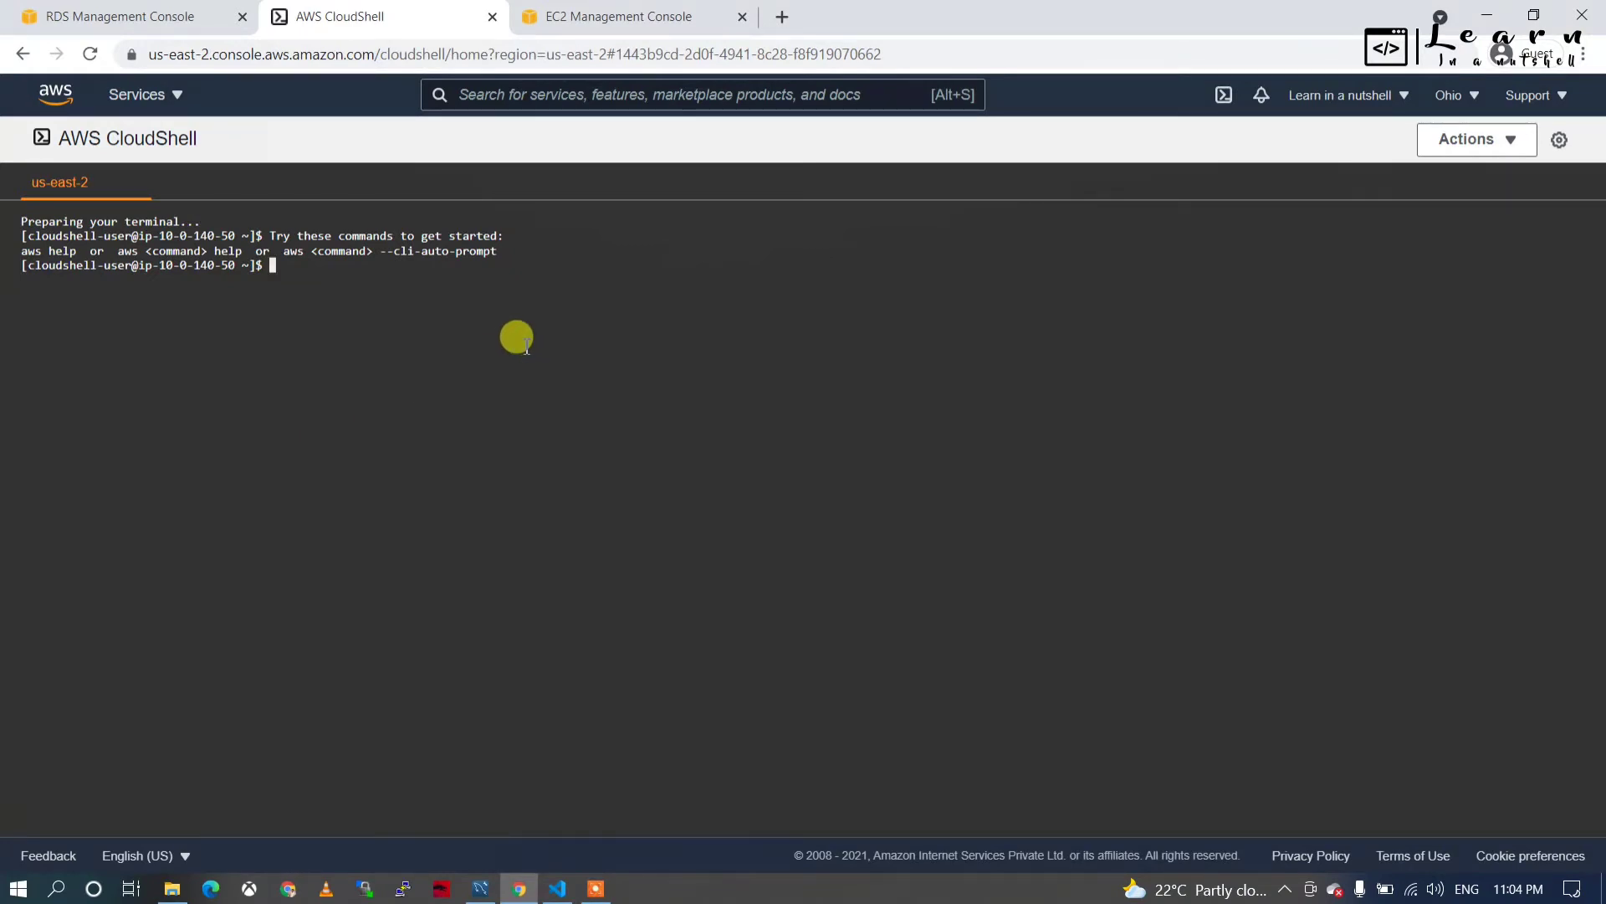
# Run mysql -v in CloudShell, then copy the dummyinstance endpoint from the RDS details page.
pyautogui.write('mysql -v')
pyautogui.press('Return')
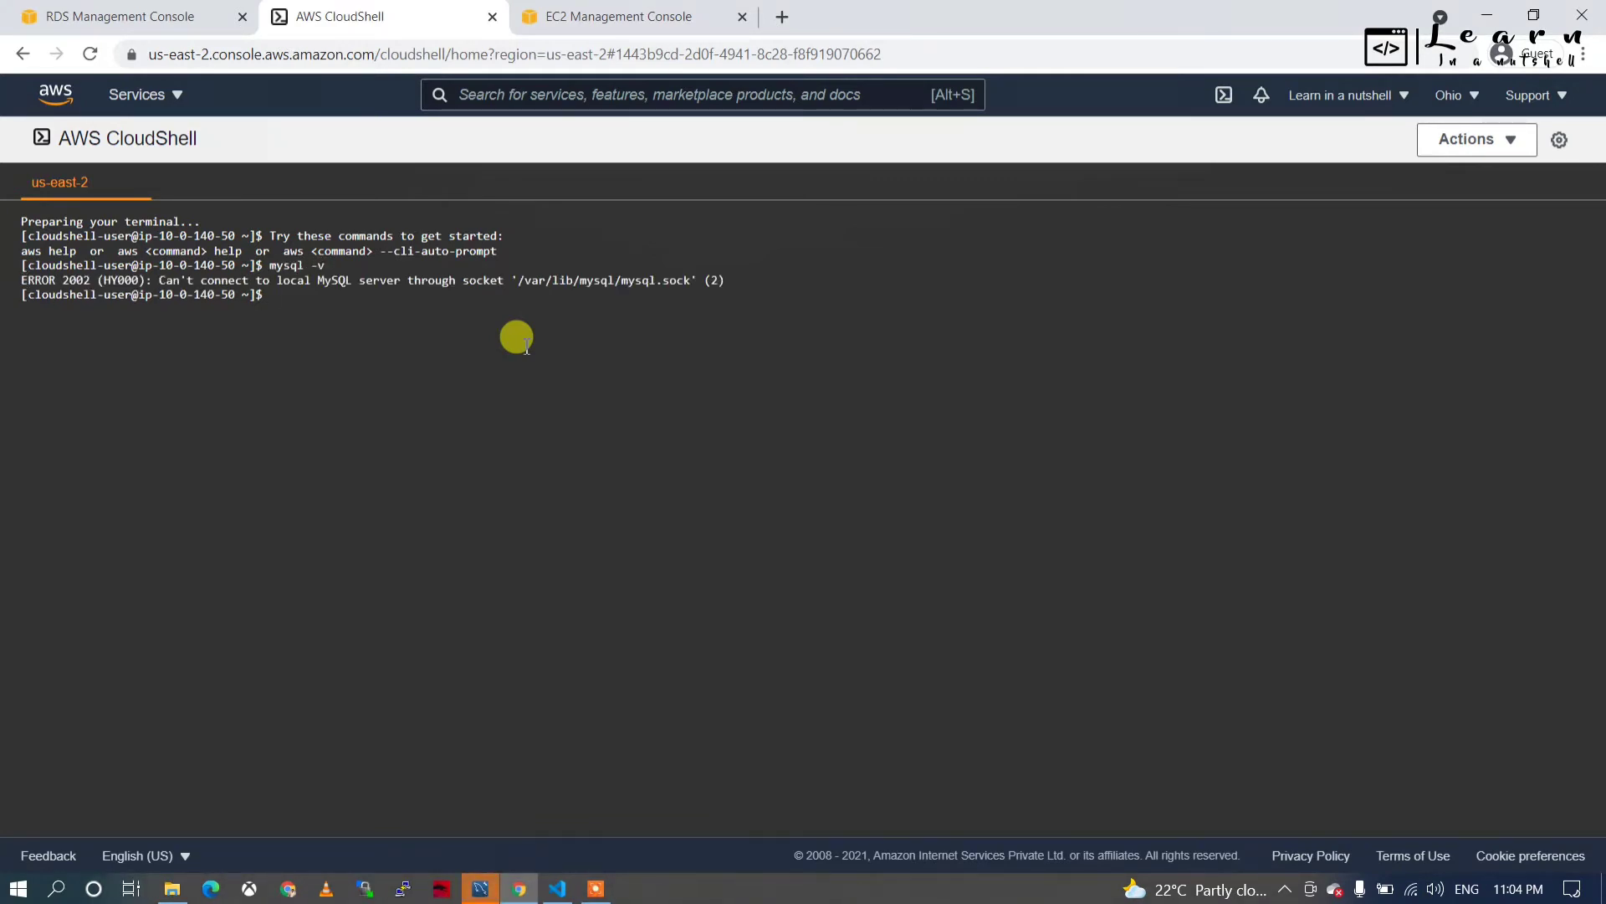
pyautogui.write('mysql -h')
pyautogui.click(125, 16)
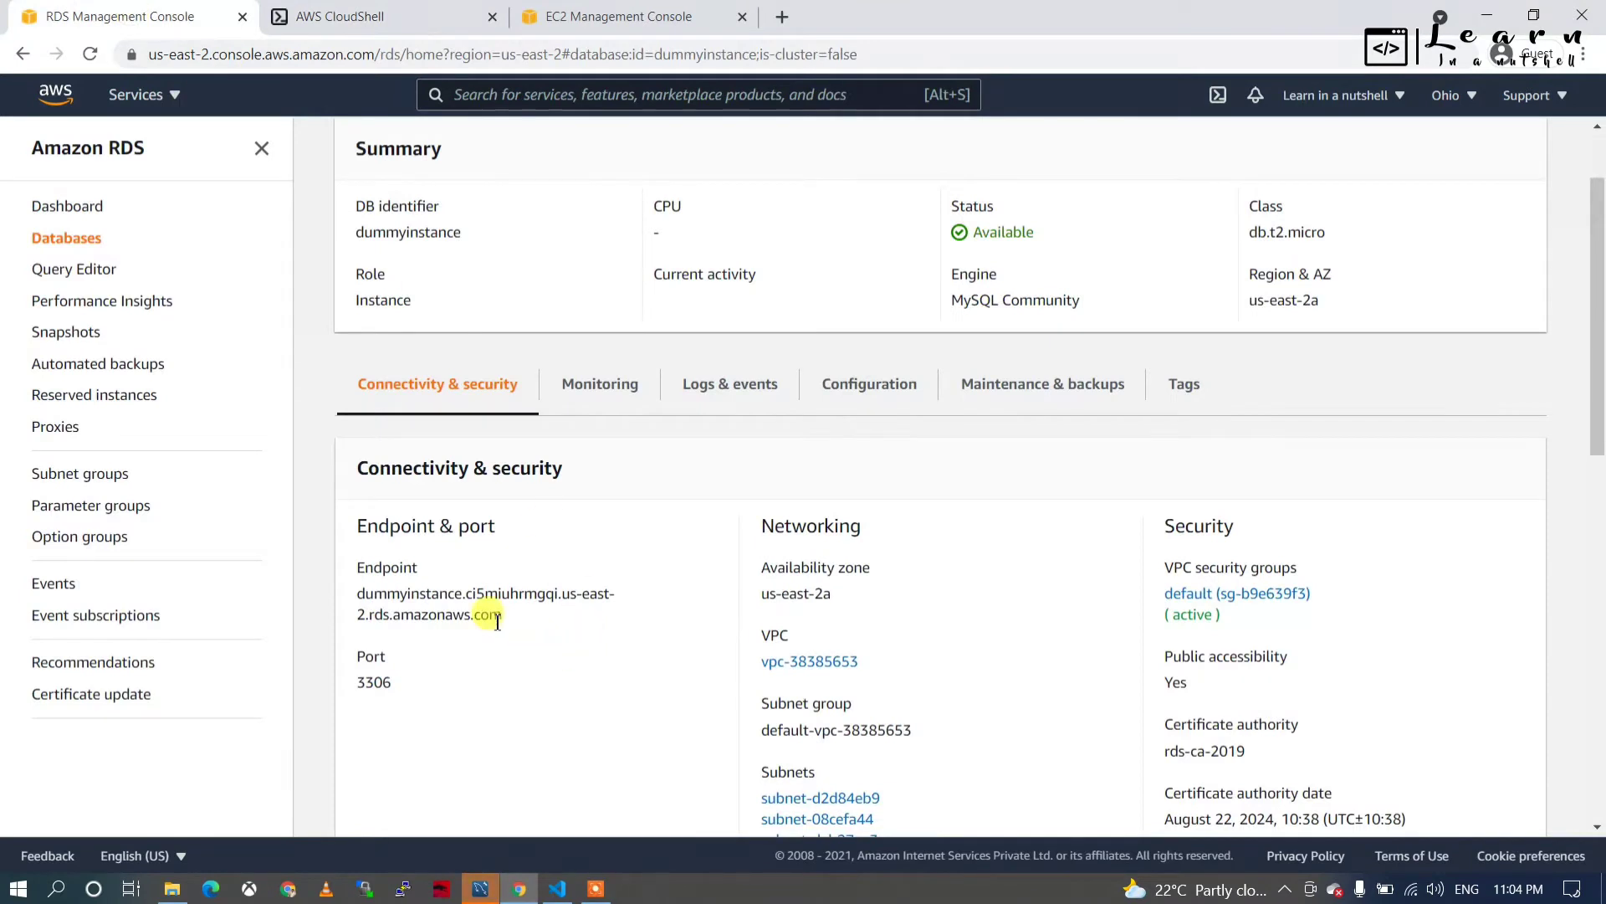
pyautogui.moveTo(499, 617); pyautogui.dragTo(361, 597)
pyautogui.hotkey('ctrl', 'c')
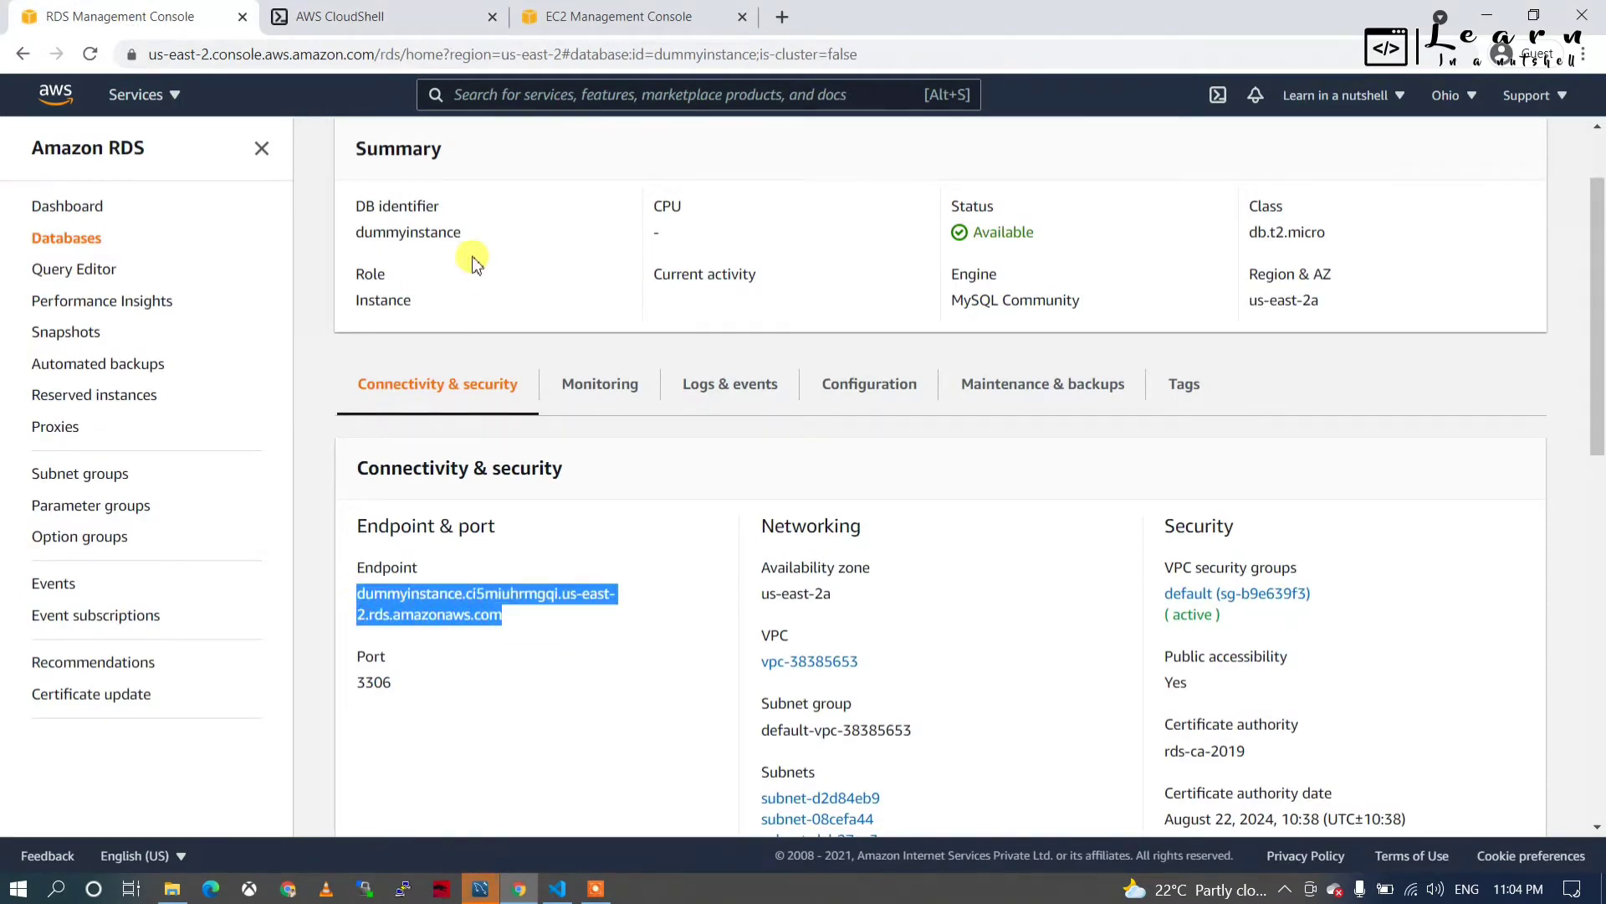
pyautogui.click(378, 22)
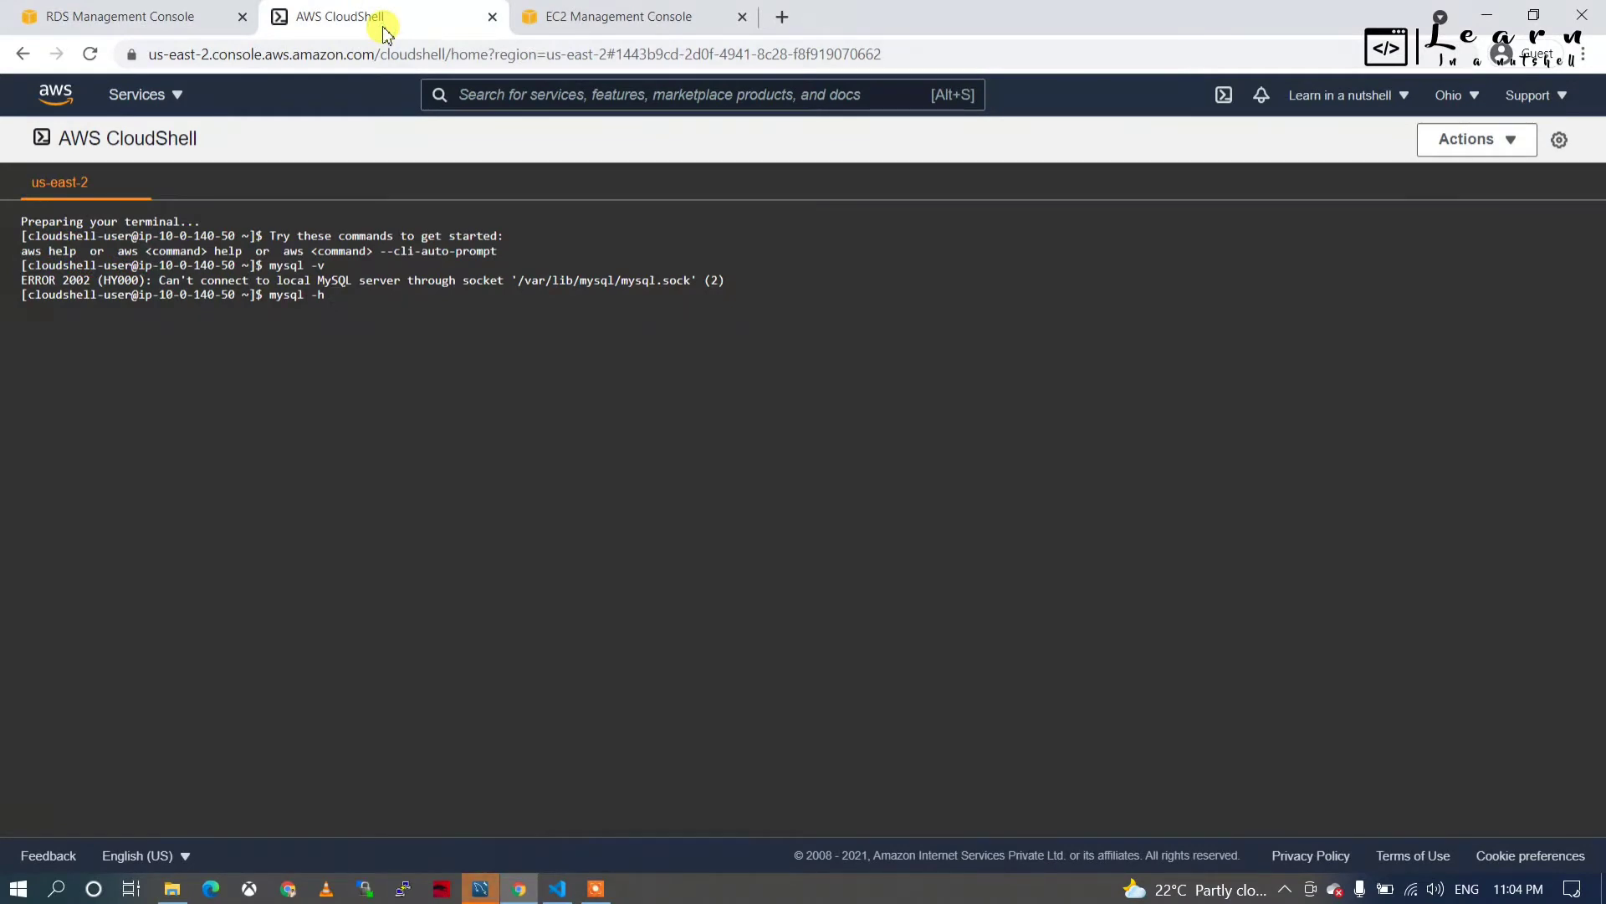
# Connect with mysql -h <endpoint> -u admin -p and run show databases; to list dummyDb.
pyautogui.hotkey('ctrl', 'v')
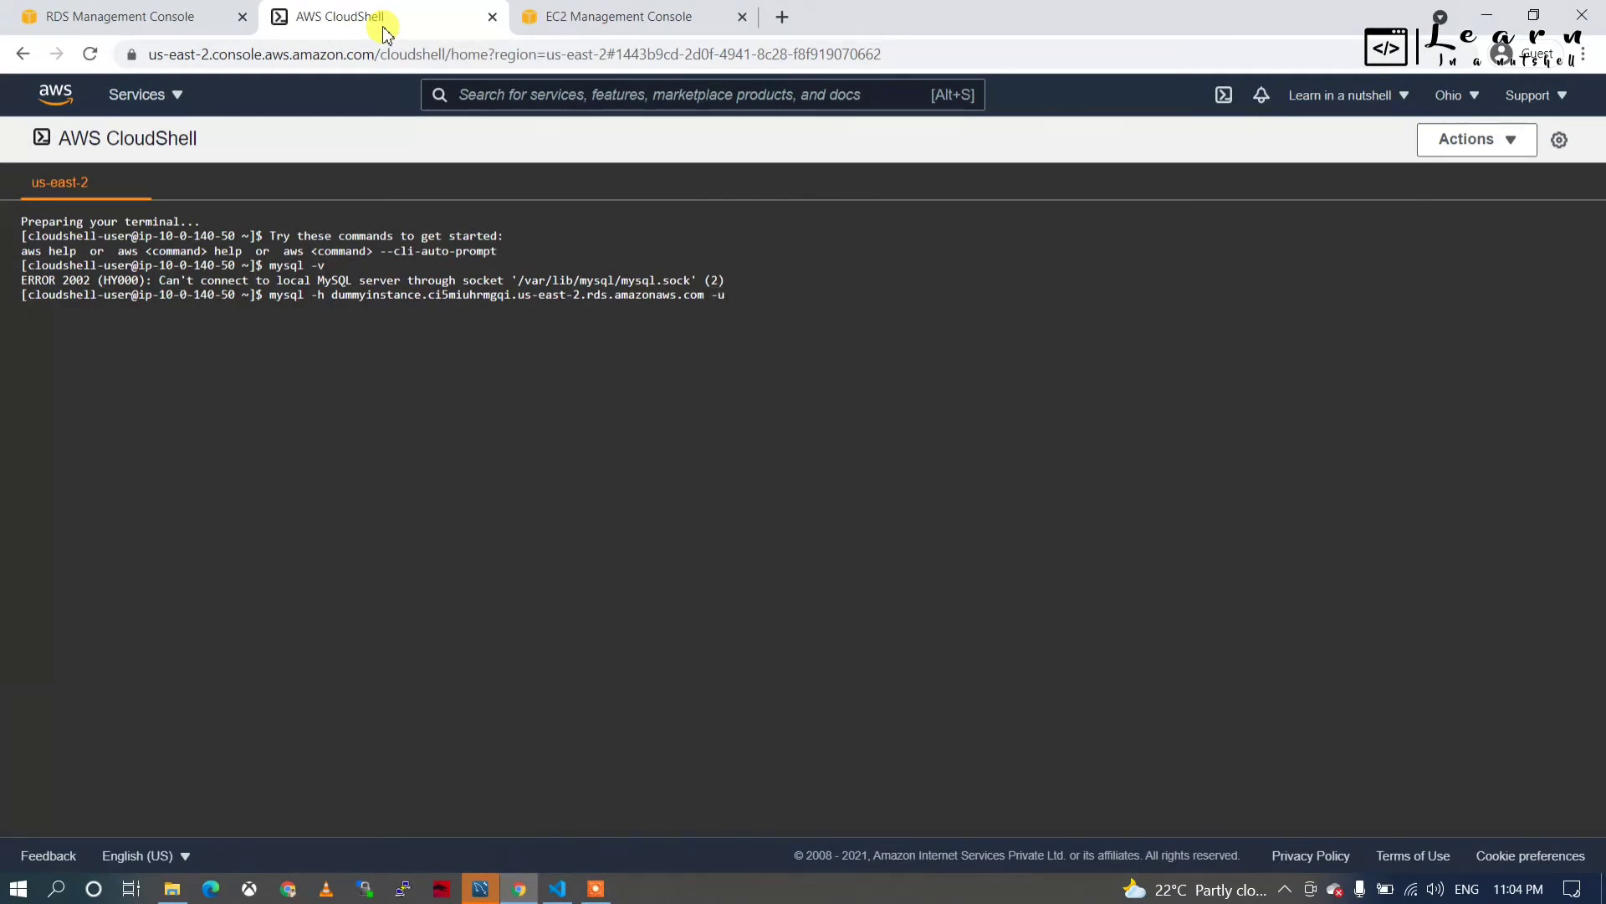
pyautogui.write('-u admin -p')
pyautogui.press('Return')
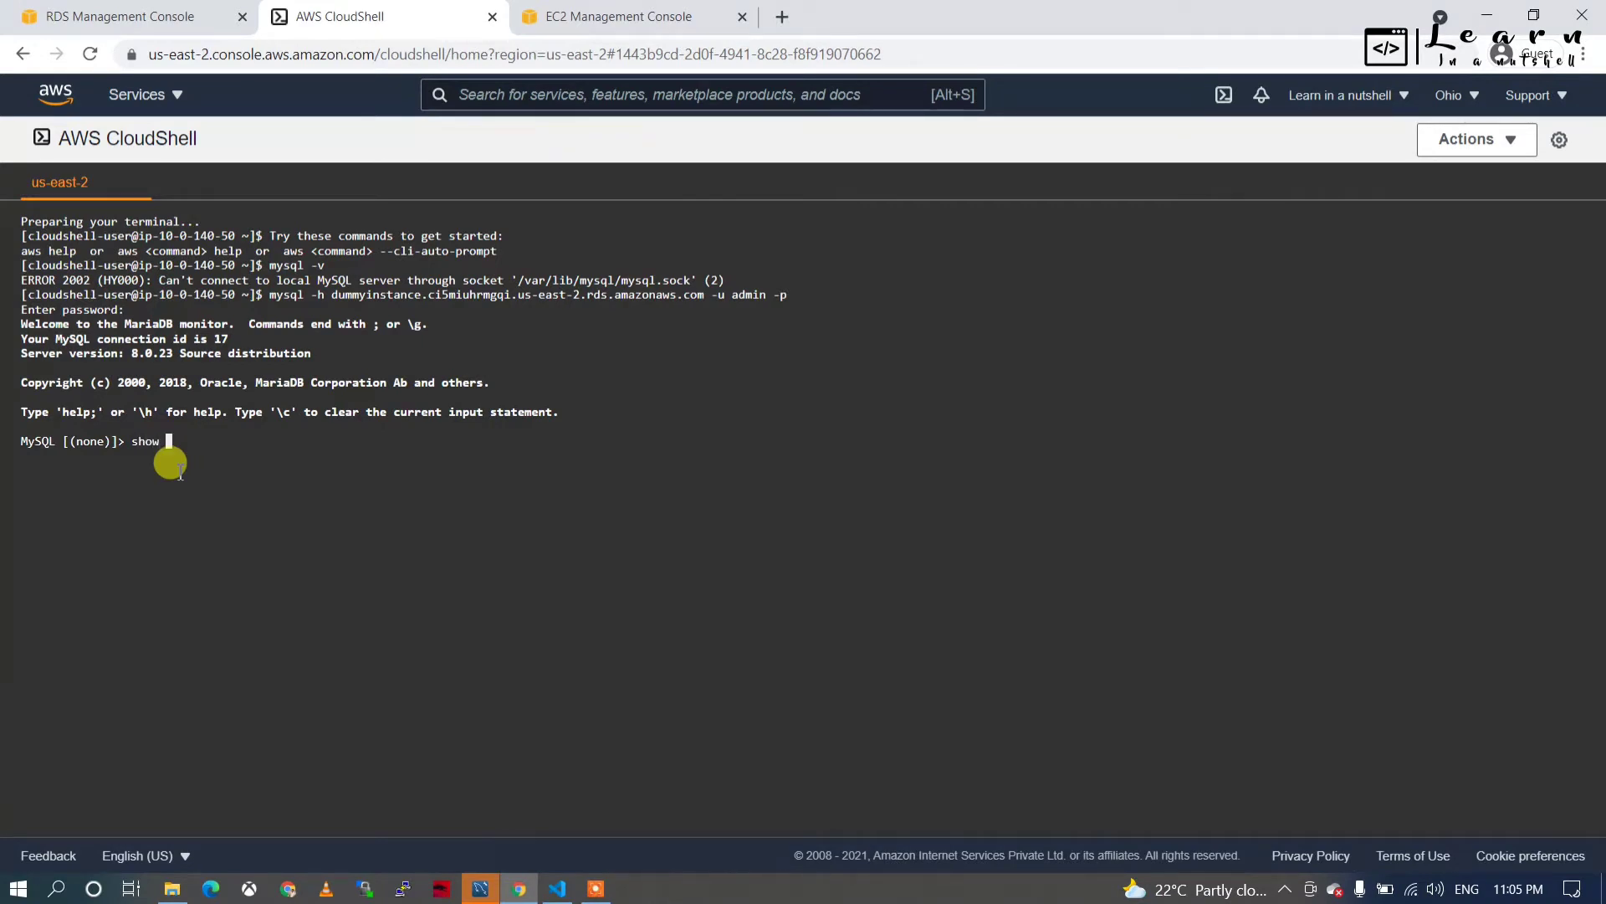
pyautogui.write('atabases;')
pyautogui.press('Return')
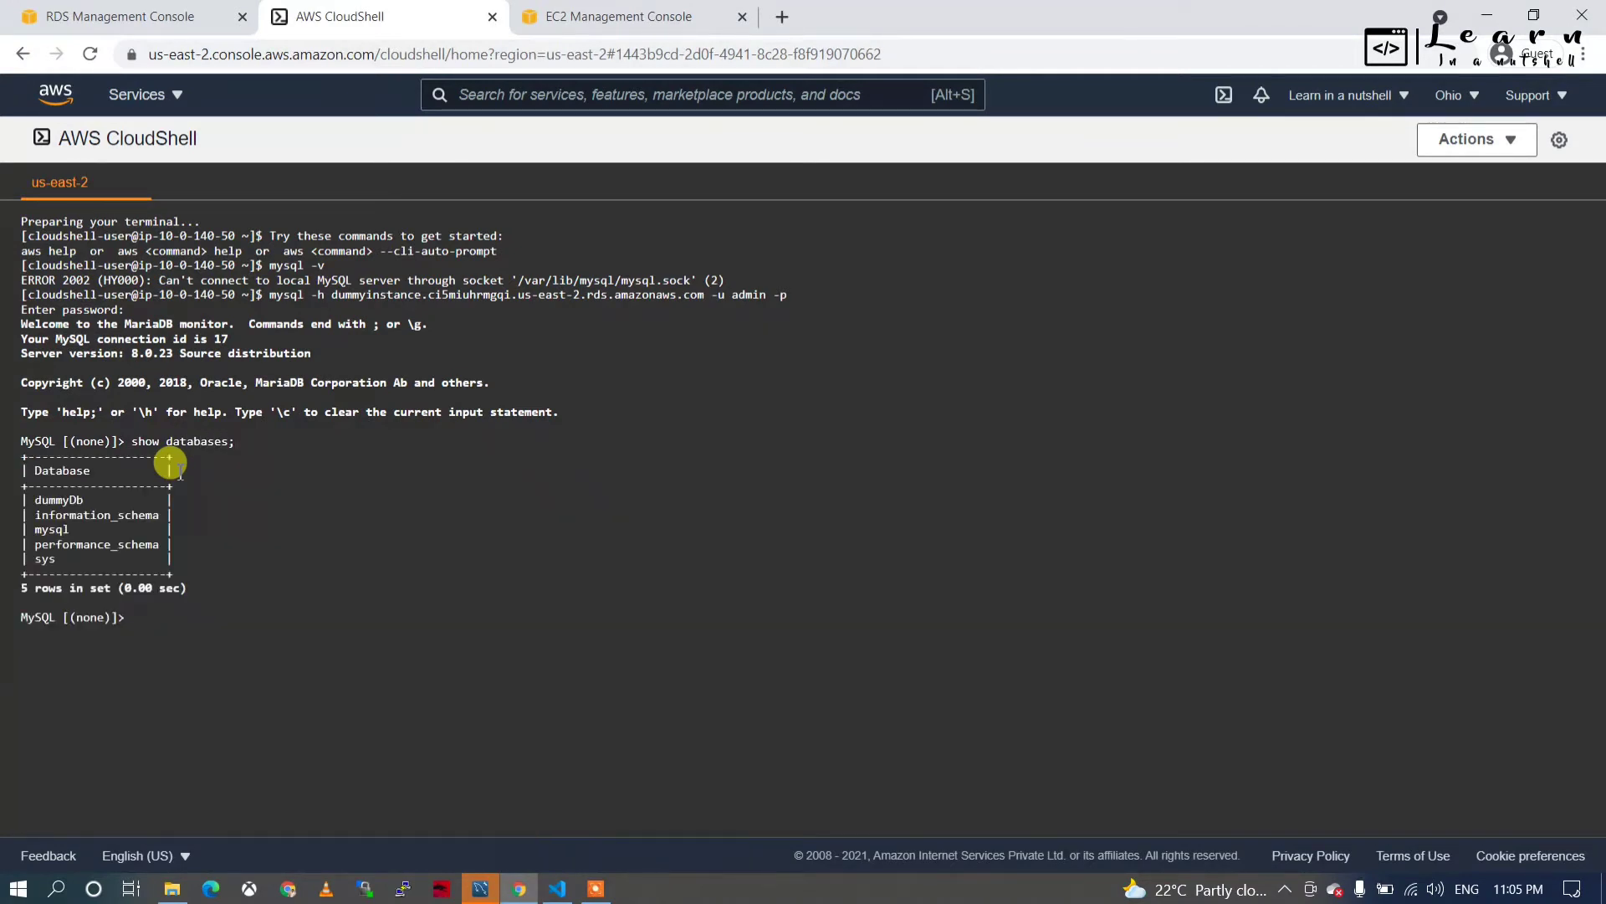
pyautogui.doubleClick(55, 500)
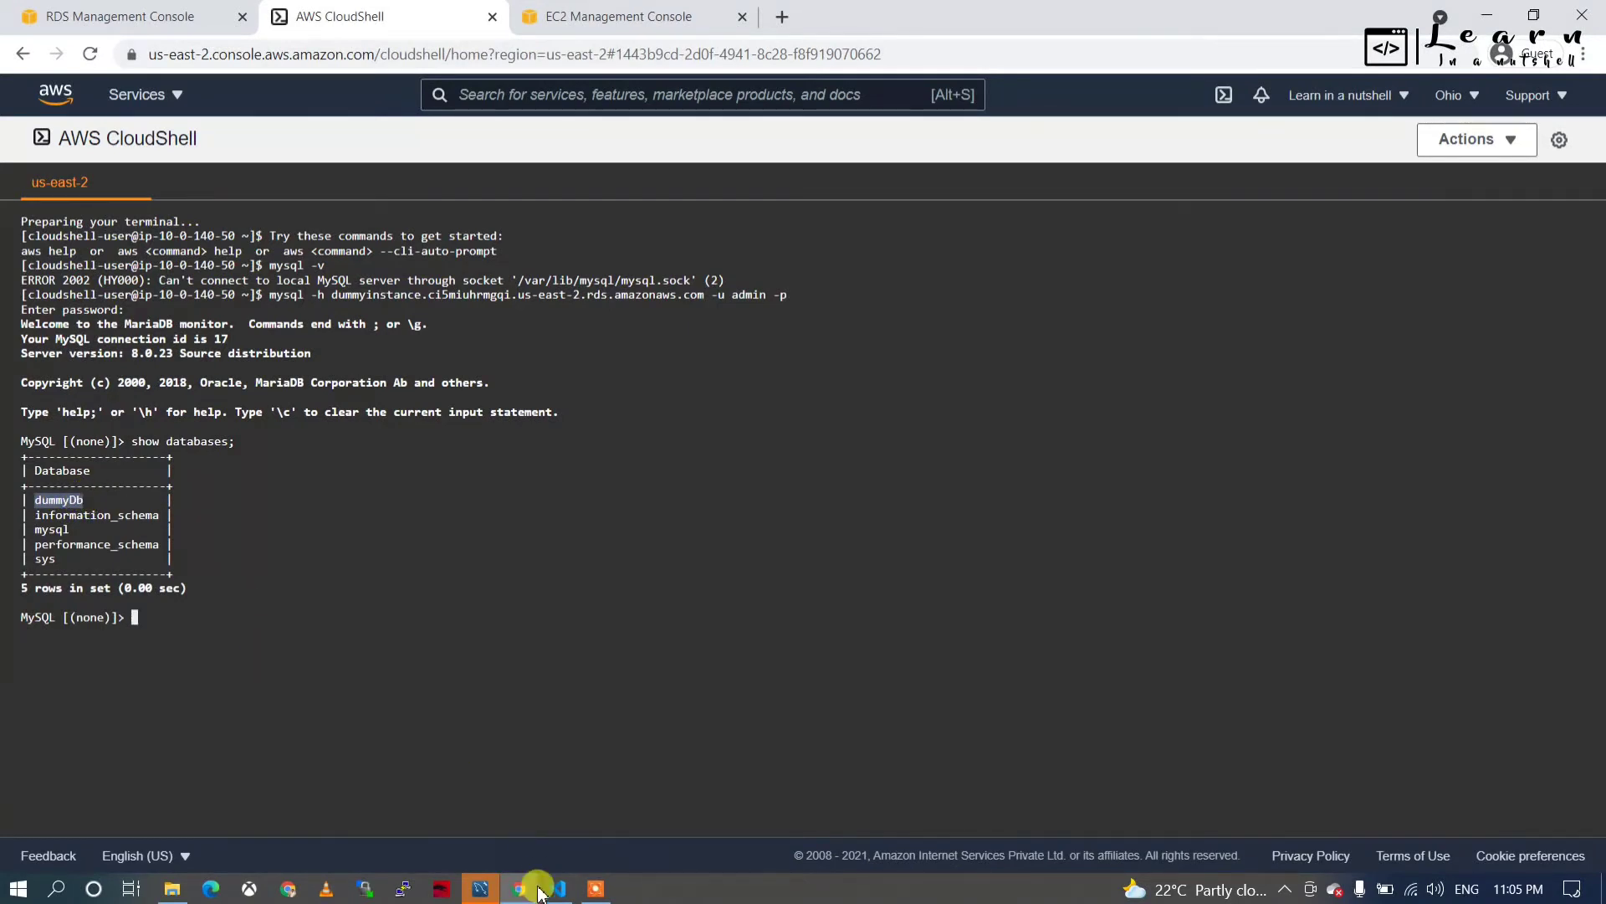
pyautogui.click(480, 888)
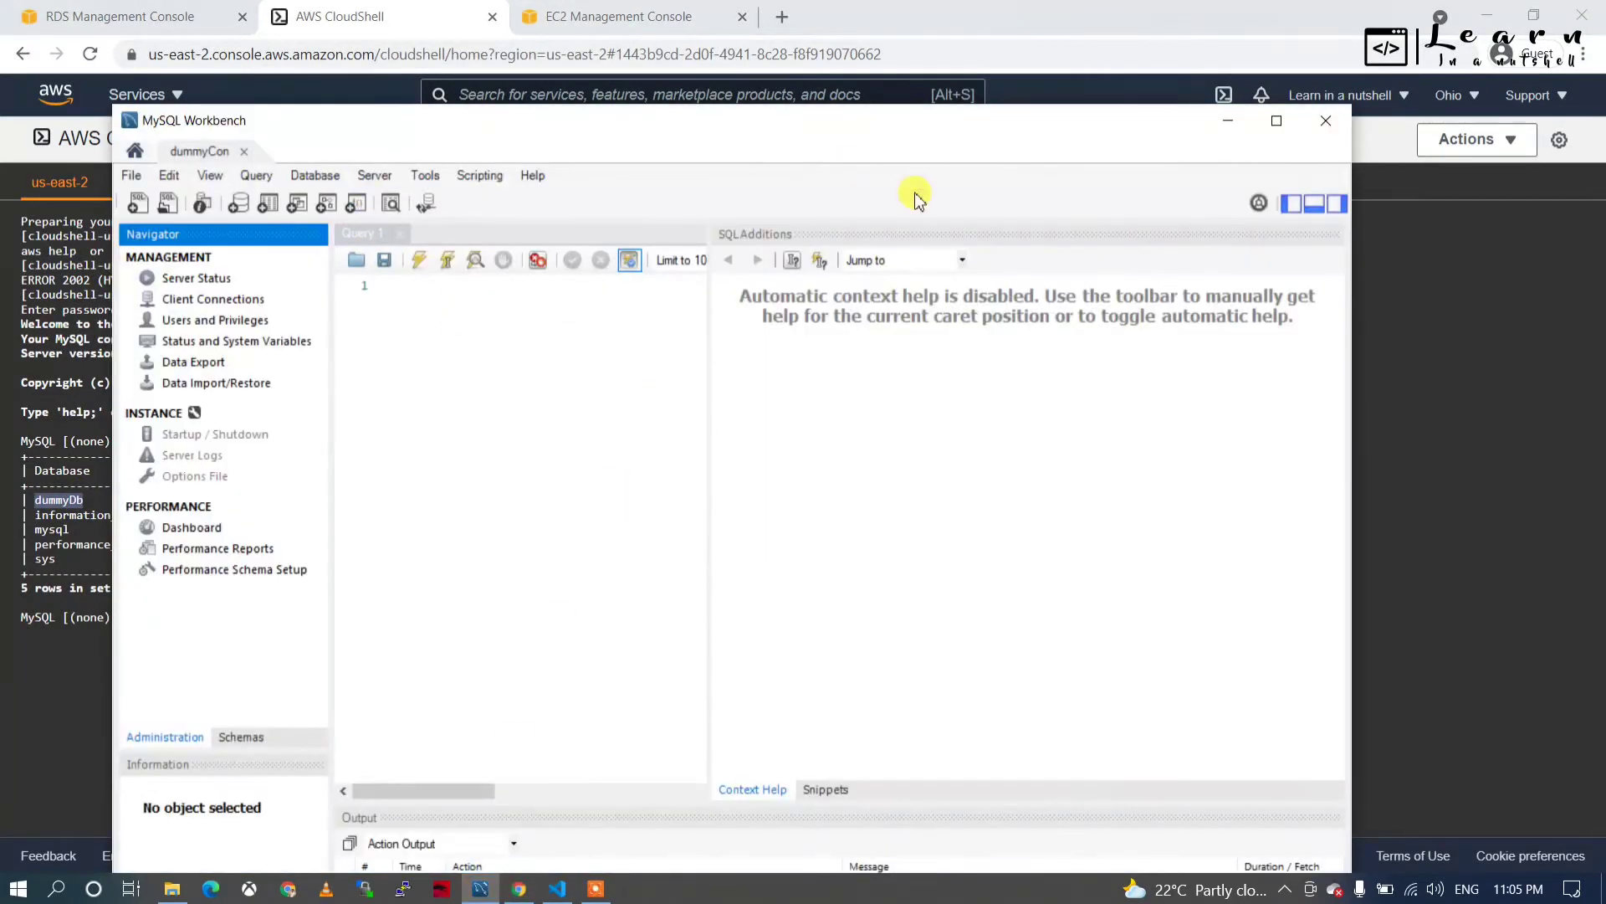
# Maximize Workbench, expand dummyDb's Tables in the Schemas tab, then minimize the window.
pyautogui.click(1280, 122)
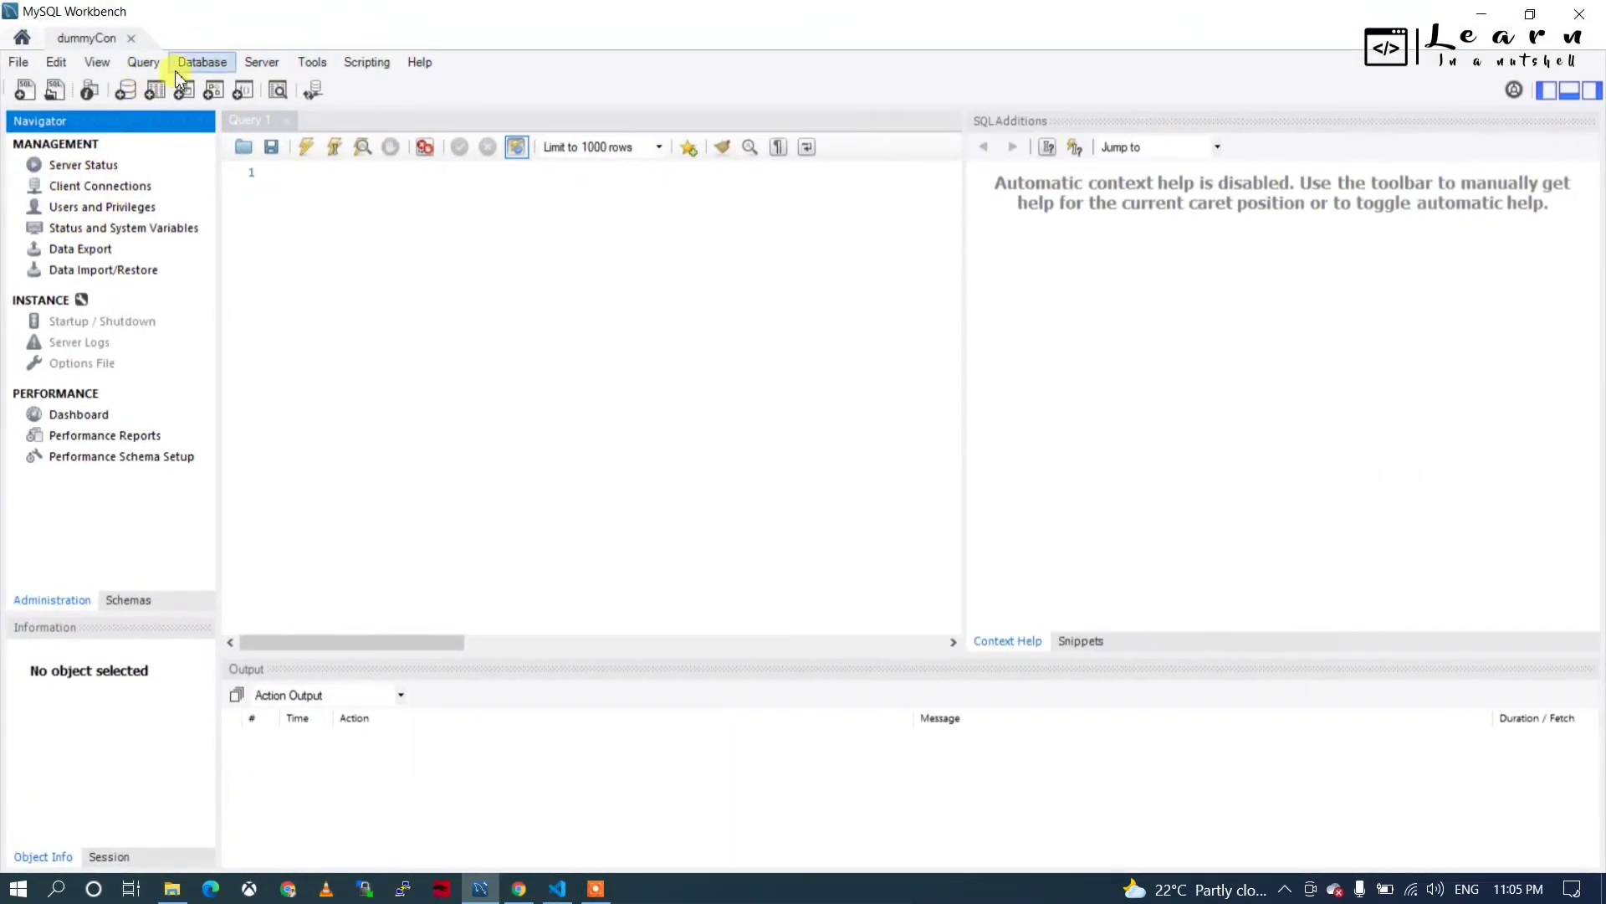
pyautogui.click(128, 600)
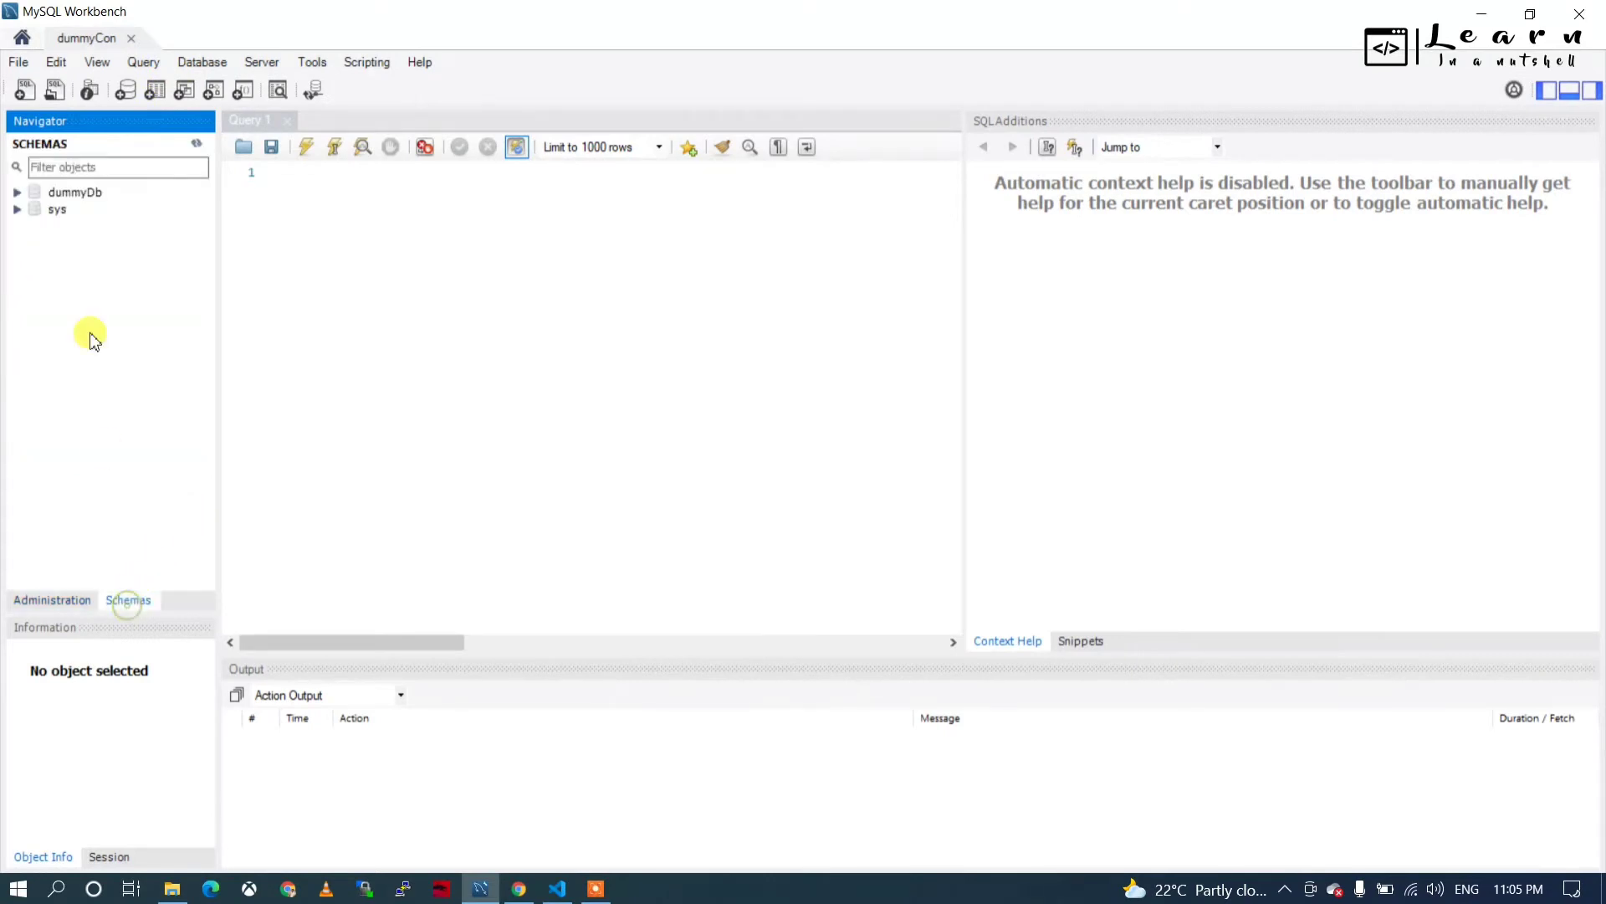
pyautogui.click(18, 192)
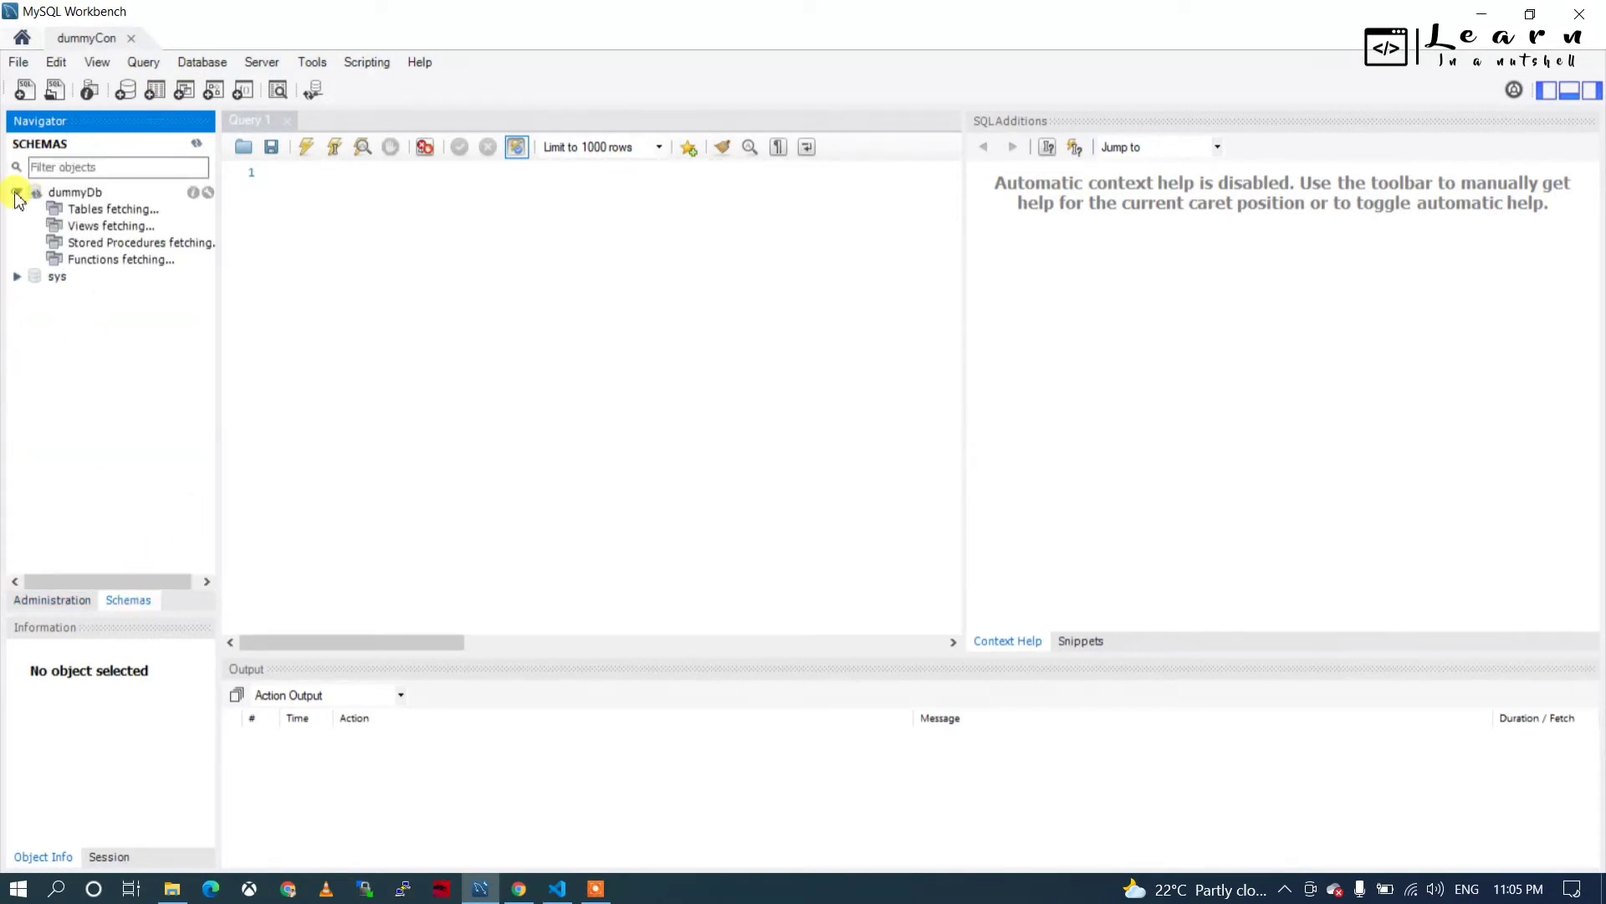
pyautogui.click(84, 215)
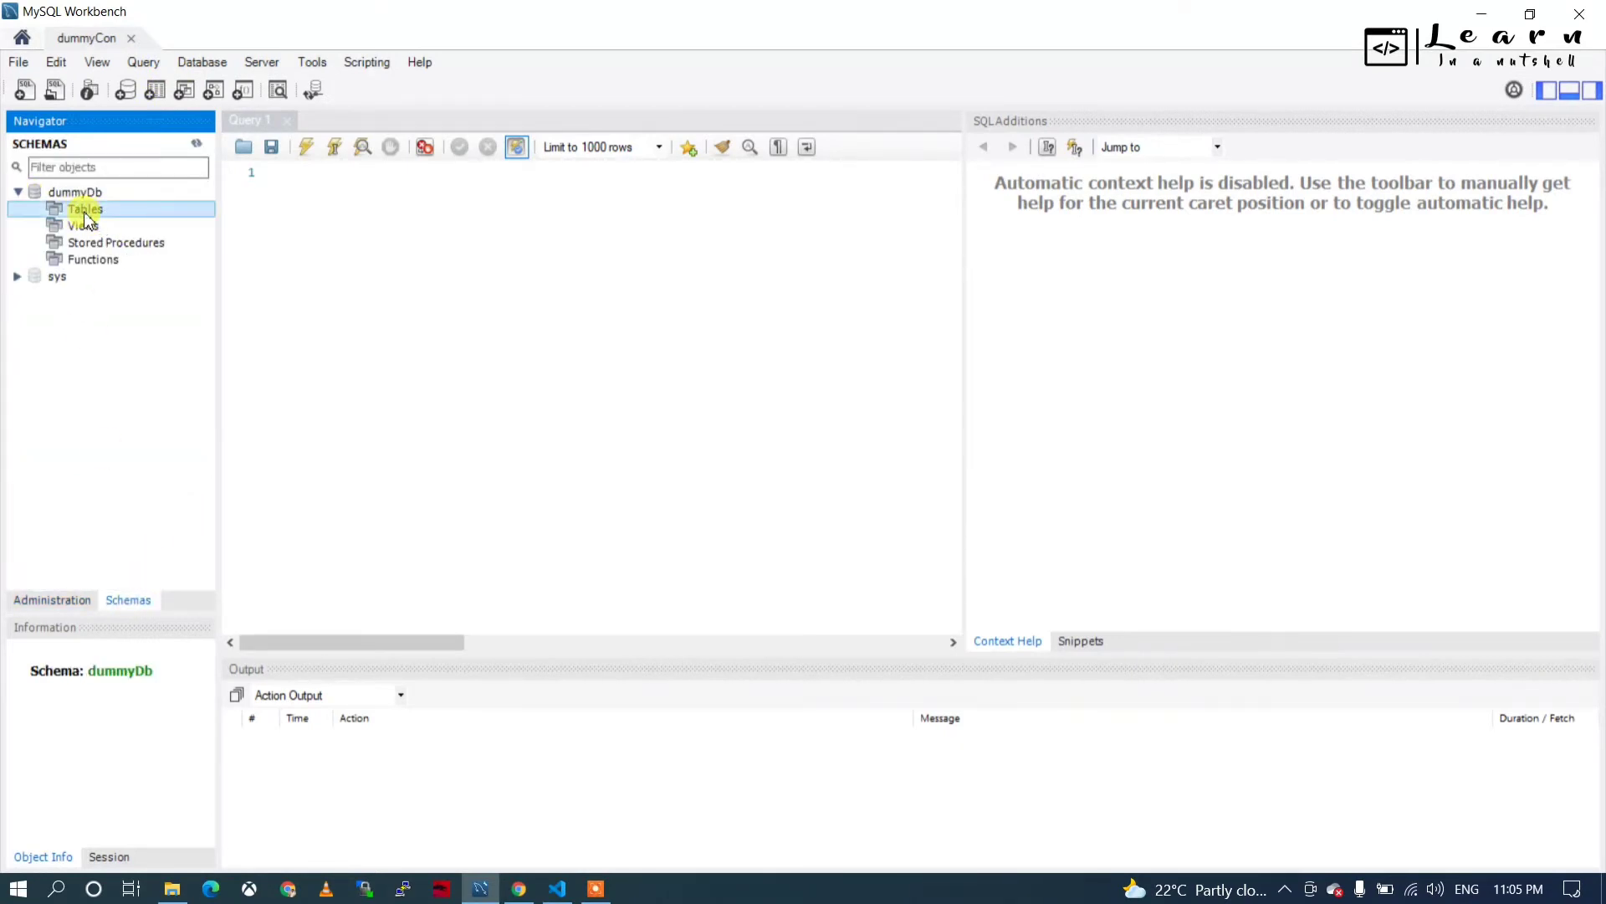
pyautogui.click(1485, 19)
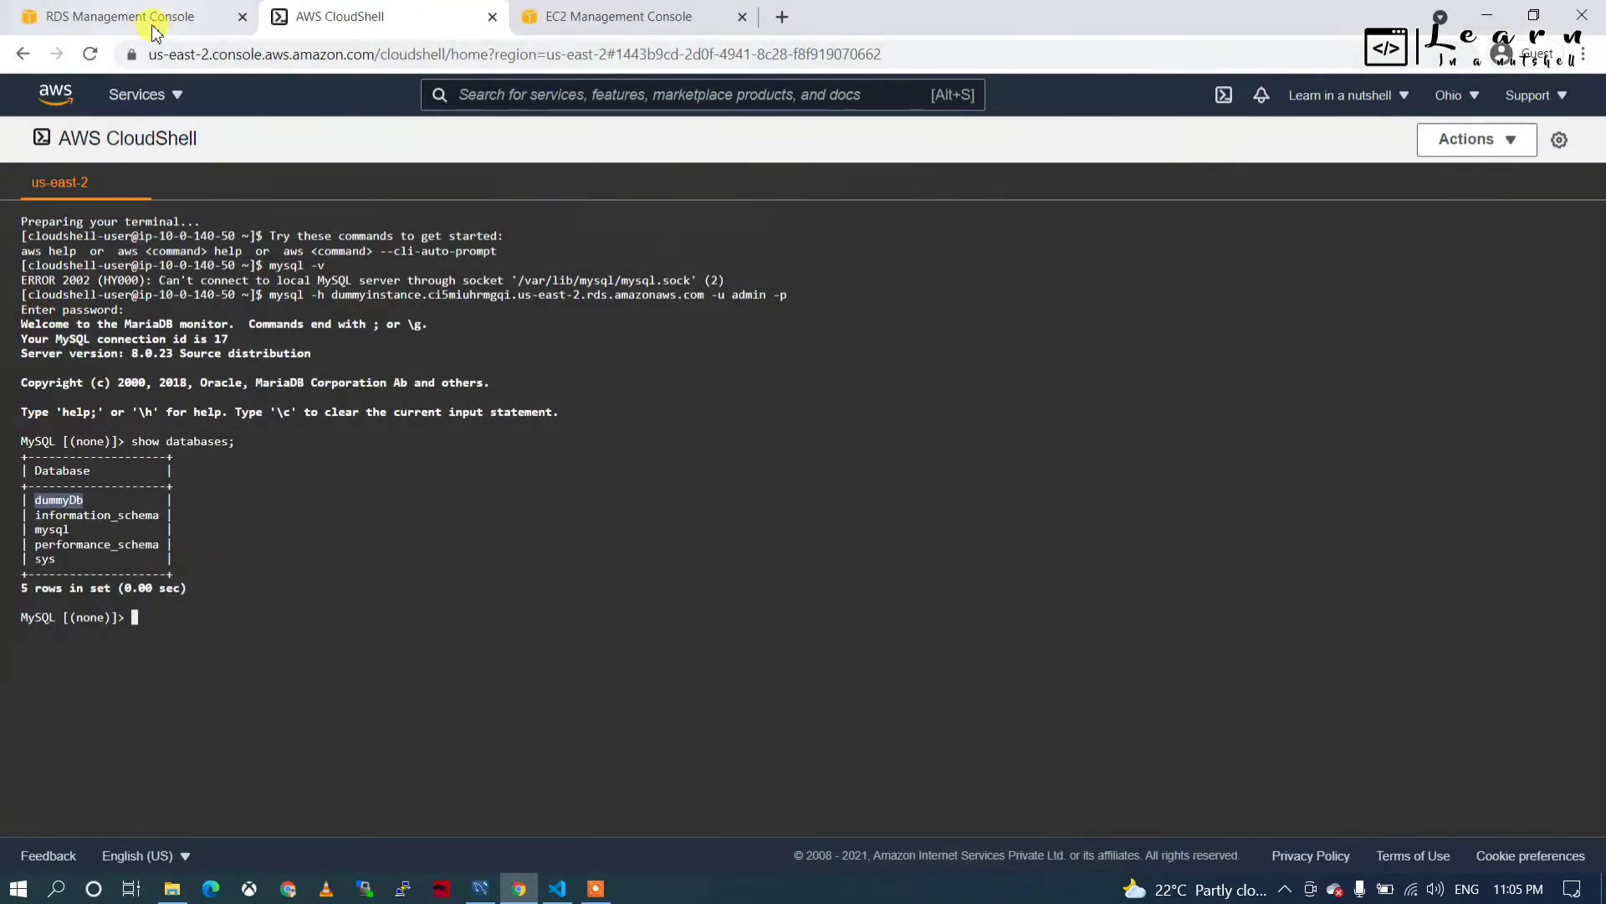
# Review dummyinstance's Connectivity & security section, noting its endpoint and port 3306.
pyautogui.click(153, 23)
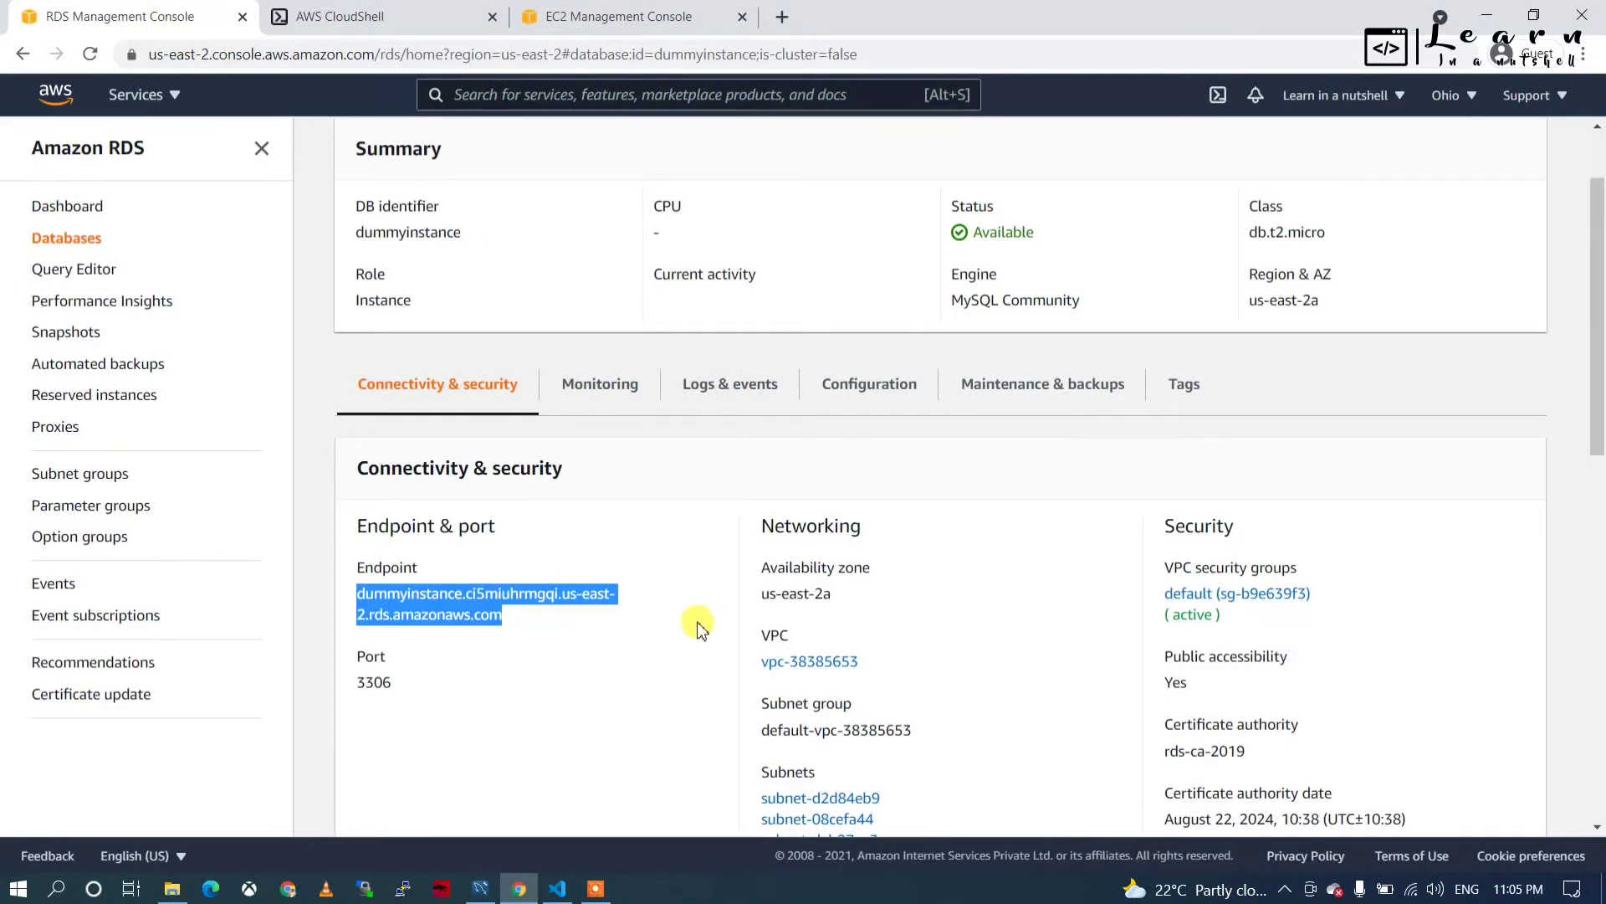
pyautogui.scroll(2, 701, 629)
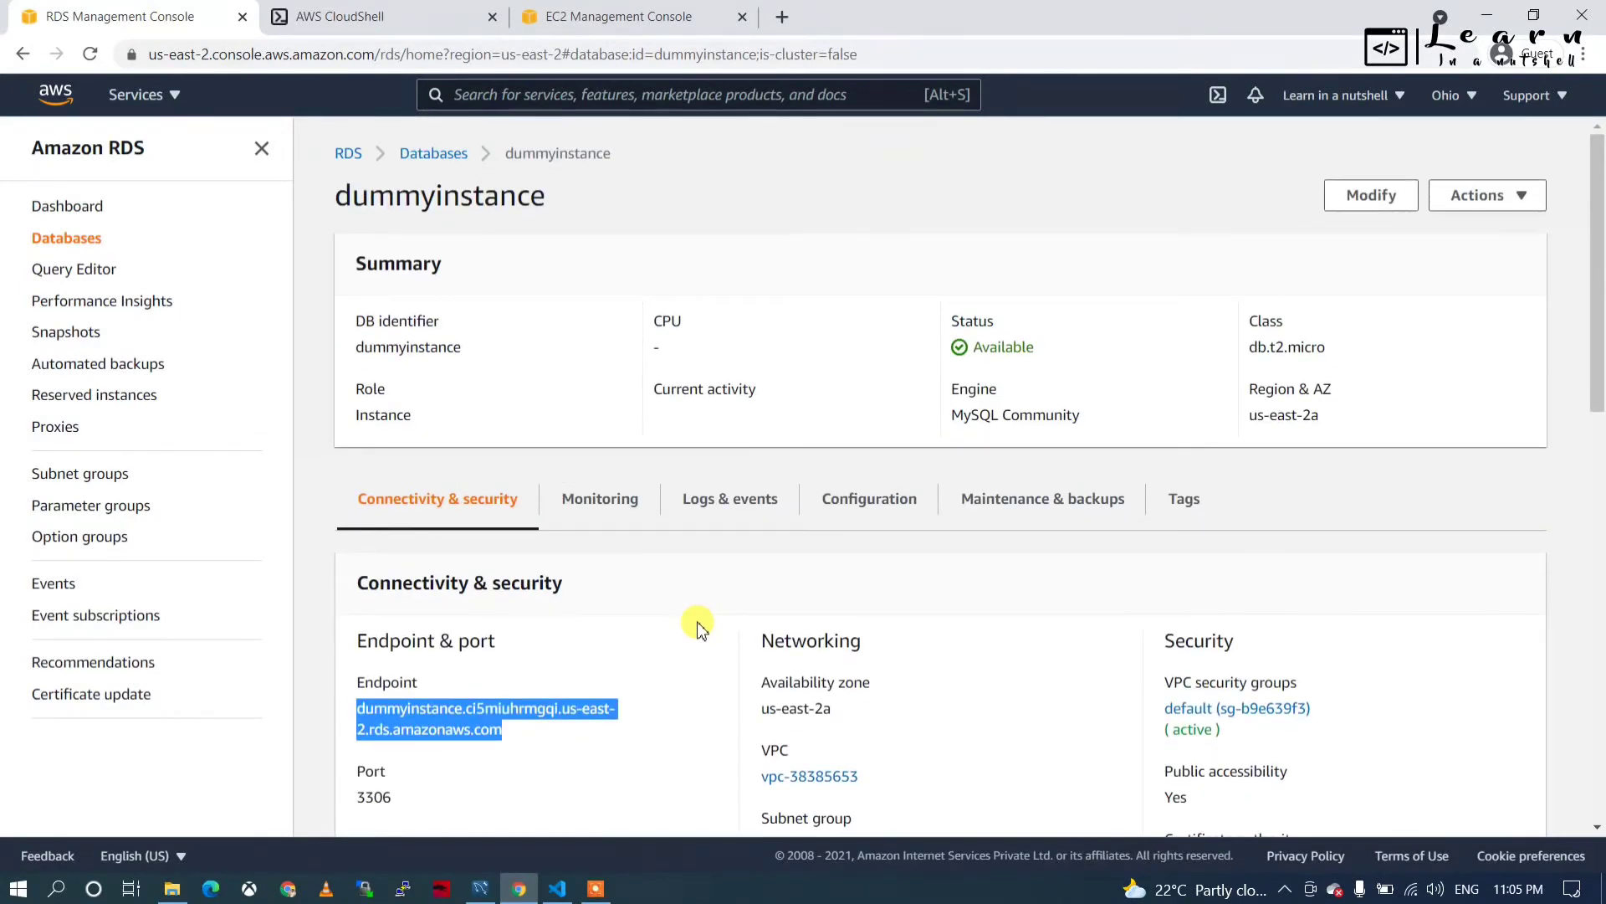
pyautogui.scroll(-1, 1096, 745)
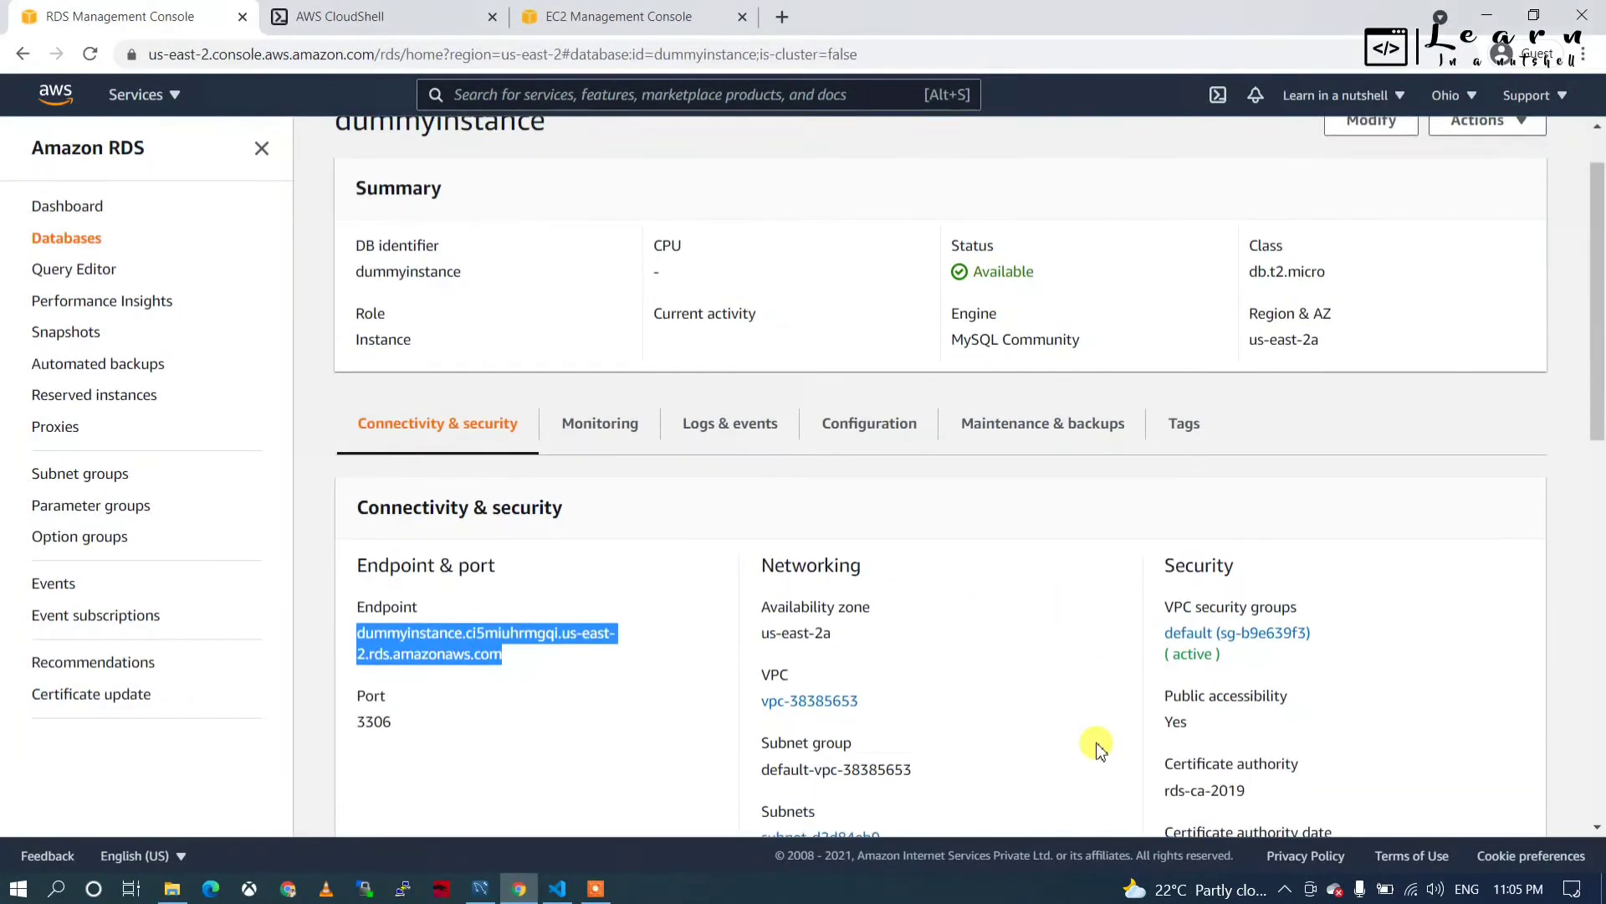
pyautogui.scroll(1, 1098, 747)
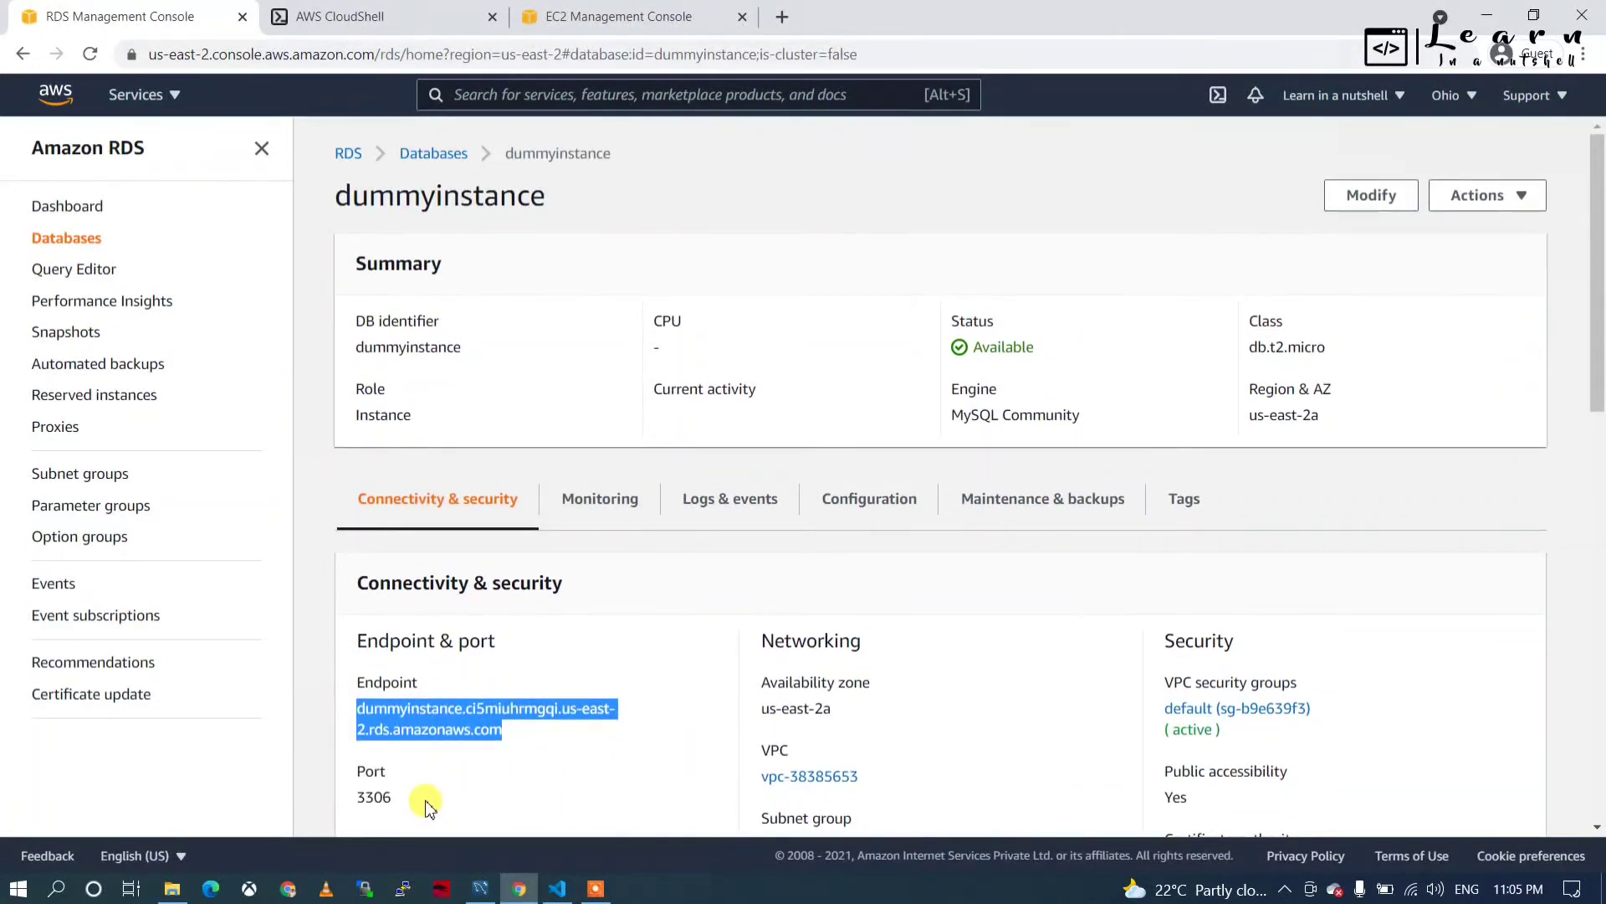
pyautogui.doubleClick(368, 798)
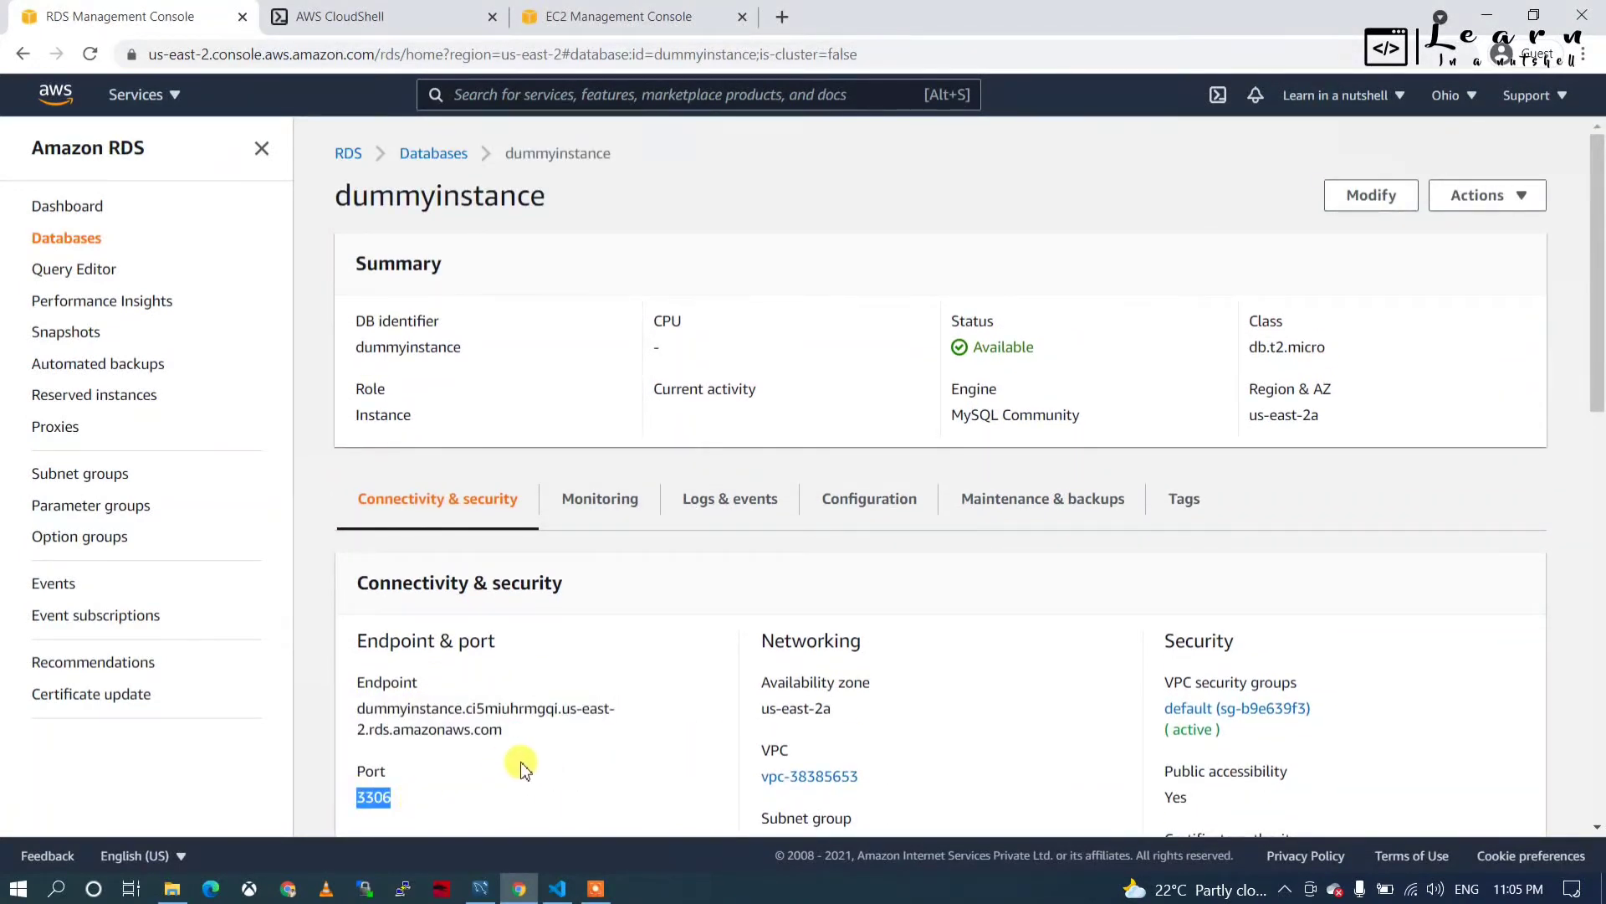
pyautogui.scroll(-1, 701, 640)
pyautogui.scroll(-1, 702, 640)
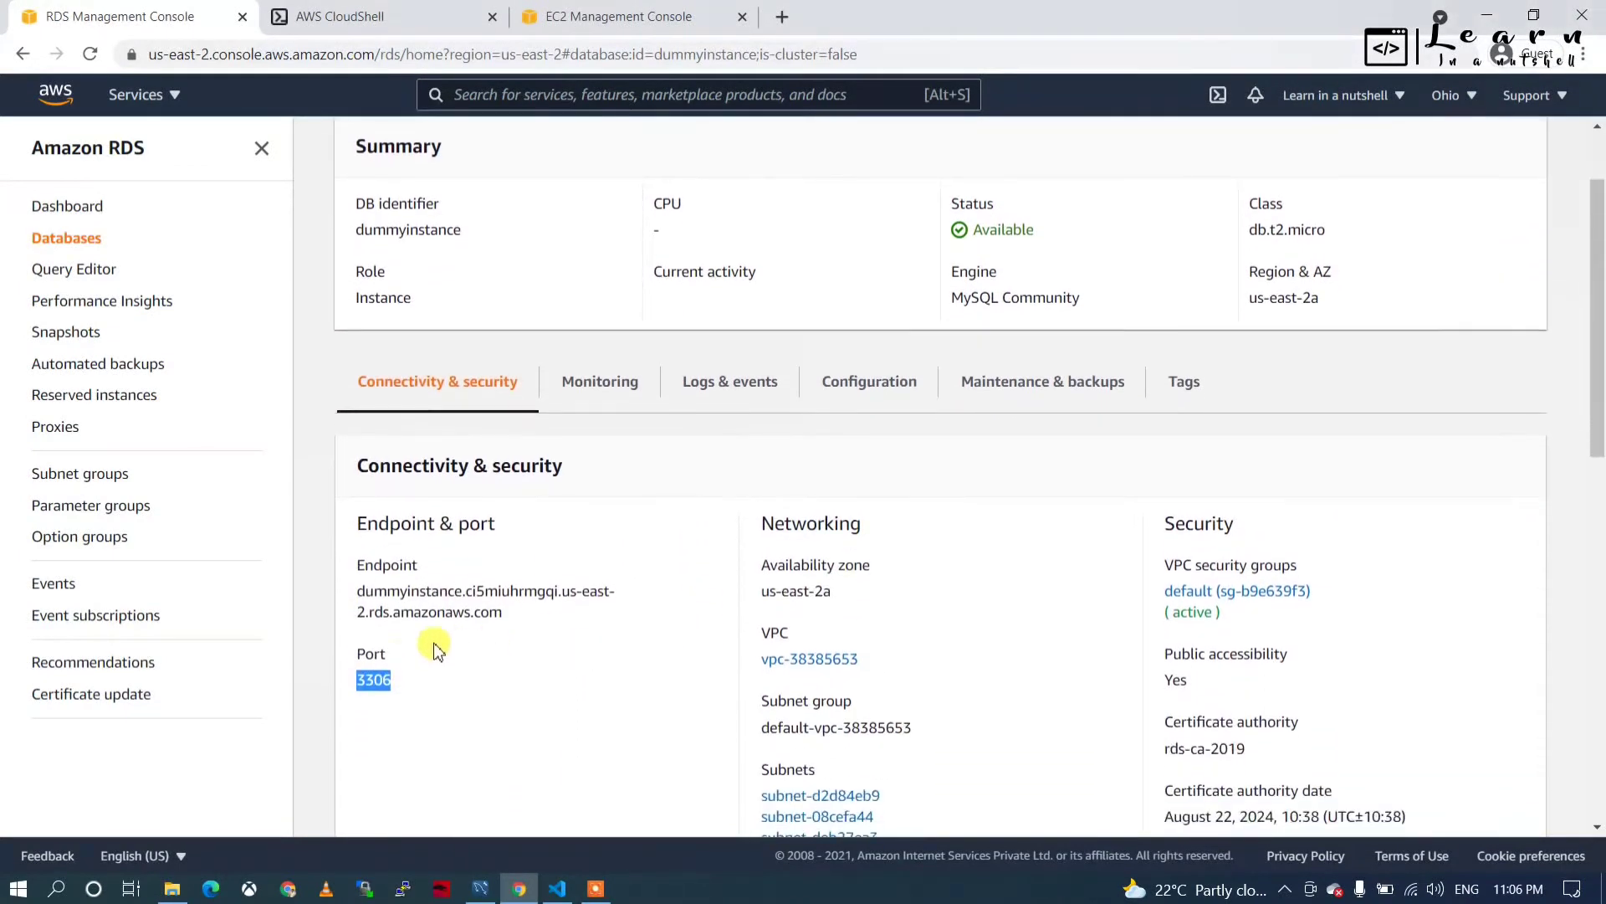
pyautogui.click(385, 679)
pyautogui.scroll(2, 885, 524)
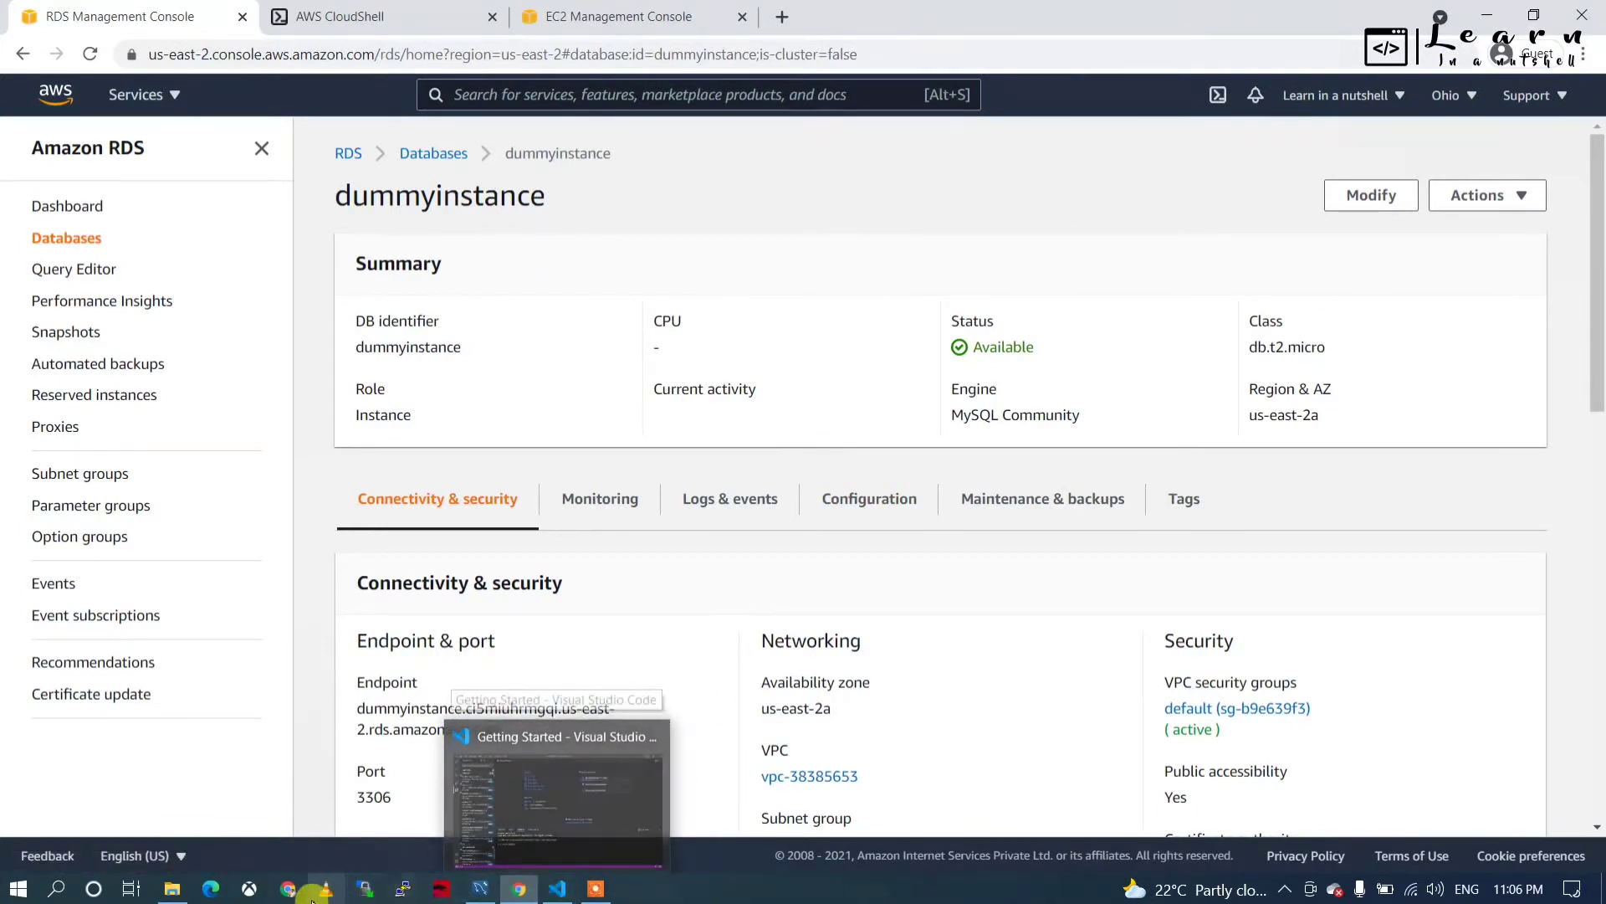
pyautogui.moveTo(482, 896)
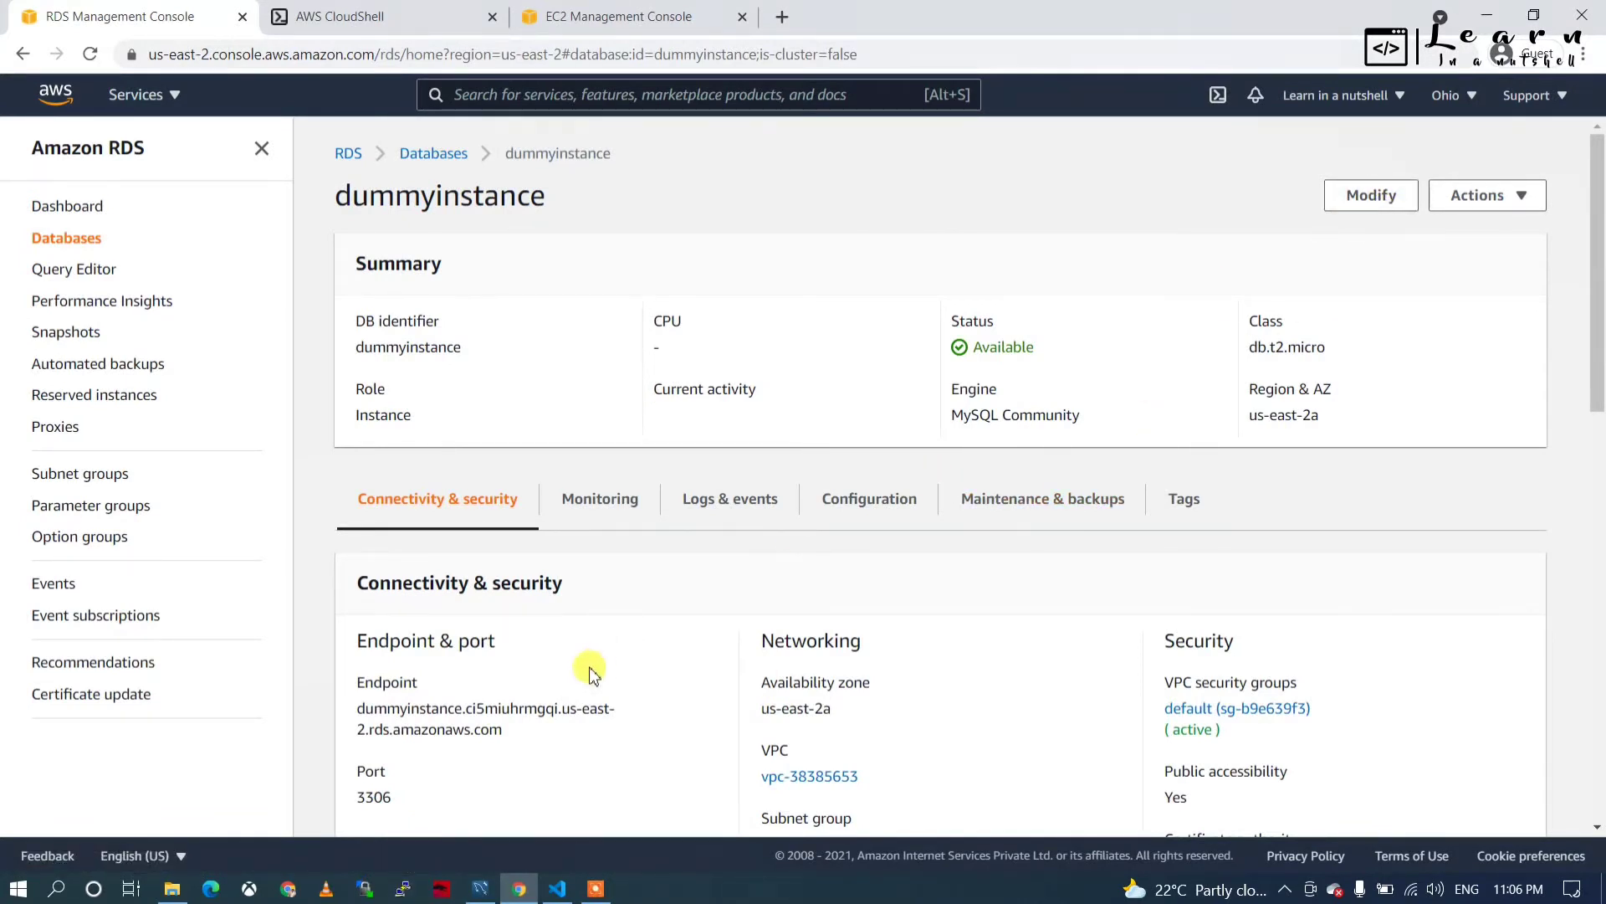
# Modify dummyinstance, setting Database port to 3315 under Additional configuration, and continue to the summary.
pyautogui.click(1369, 201)
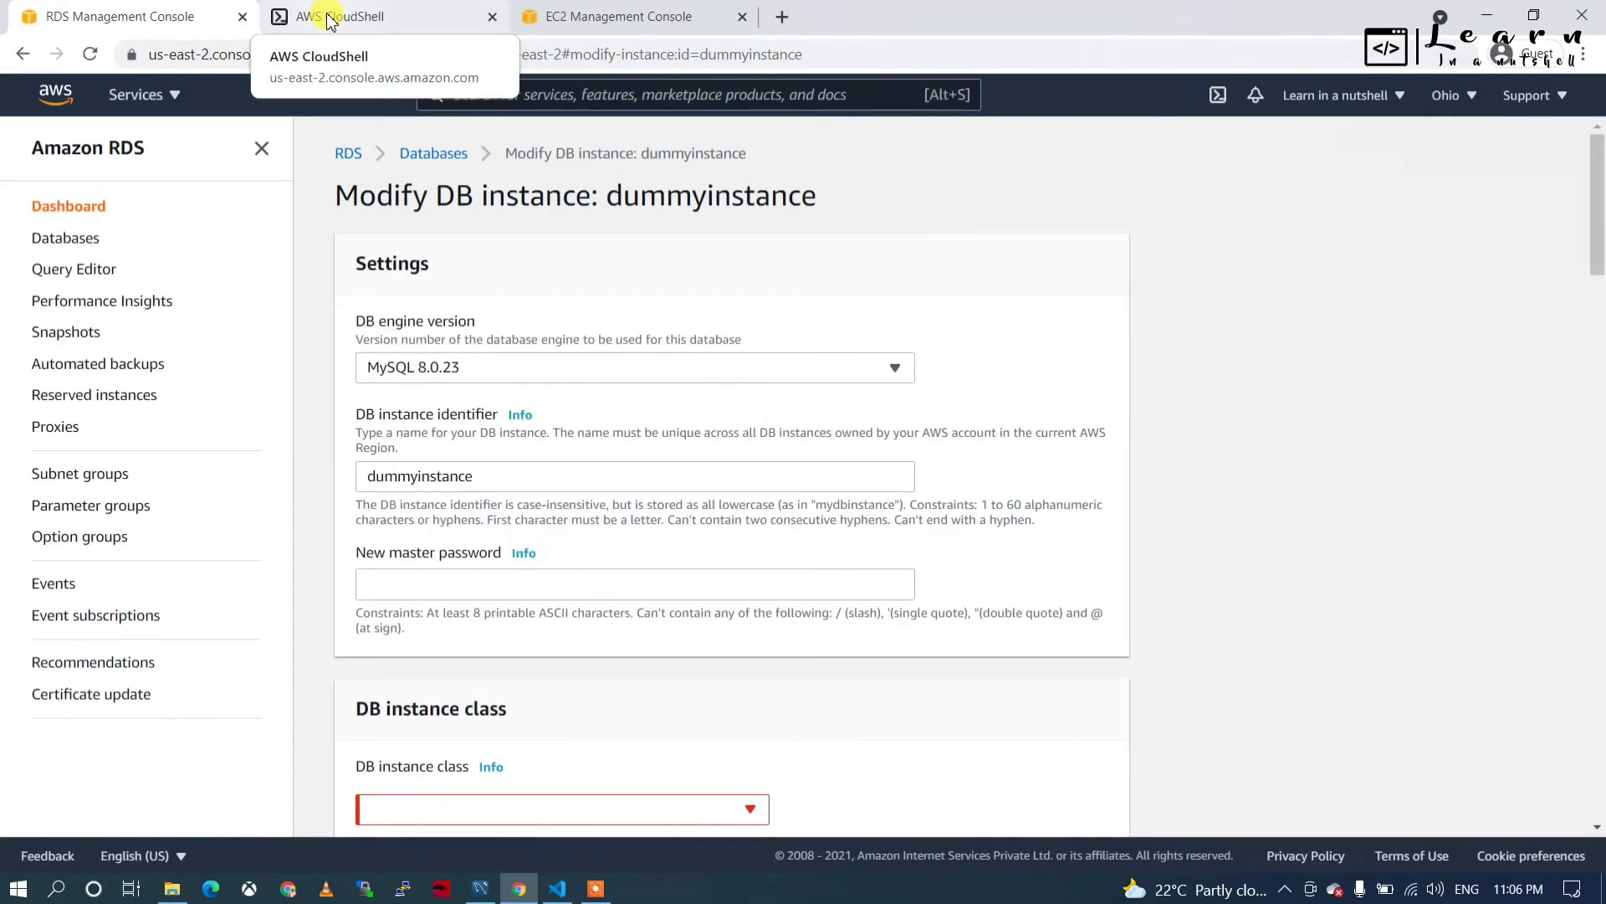
pyautogui.scroll(-1, 402, 564)
pyautogui.scroll(-10, 402, 565)
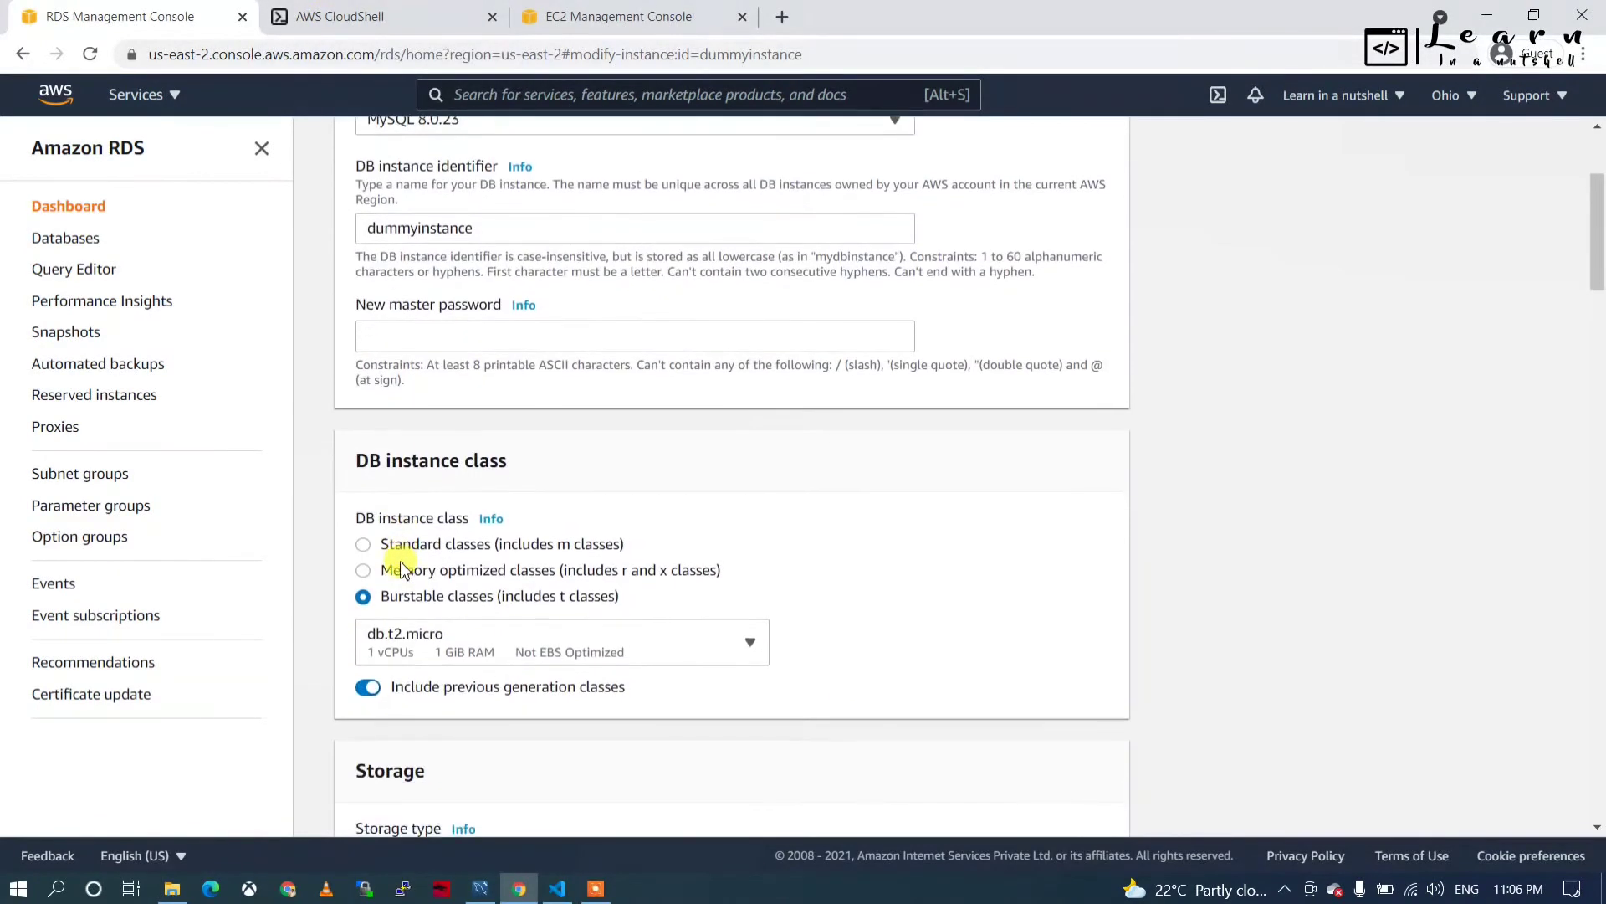
pyautogui.scroll(-10, 402, 565)
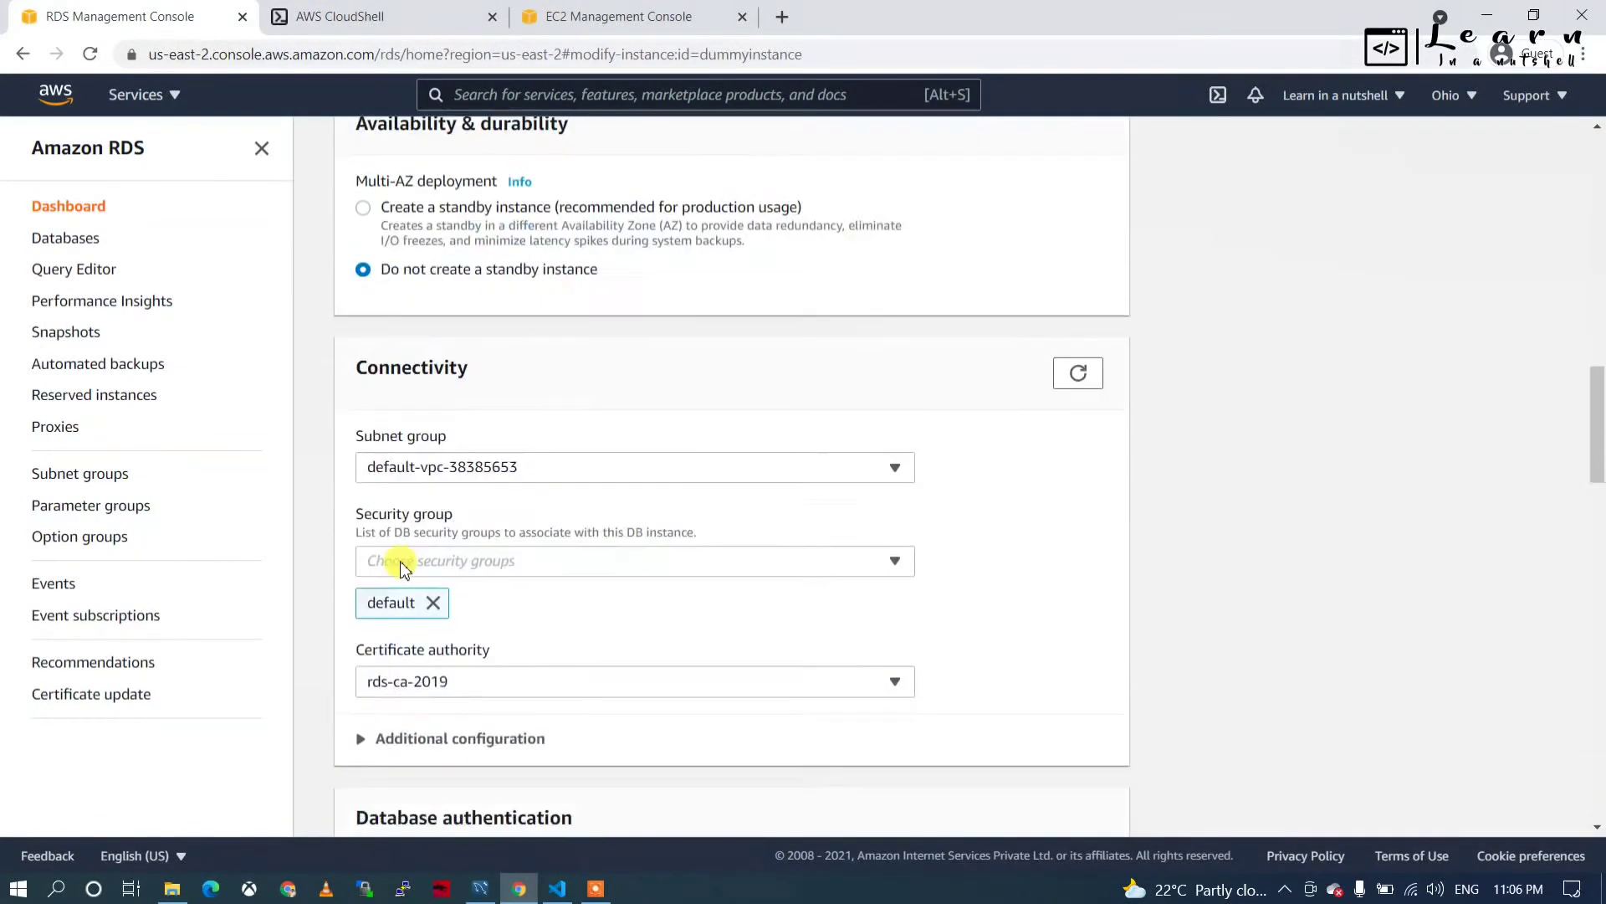
pyautogui.click(514, 377)
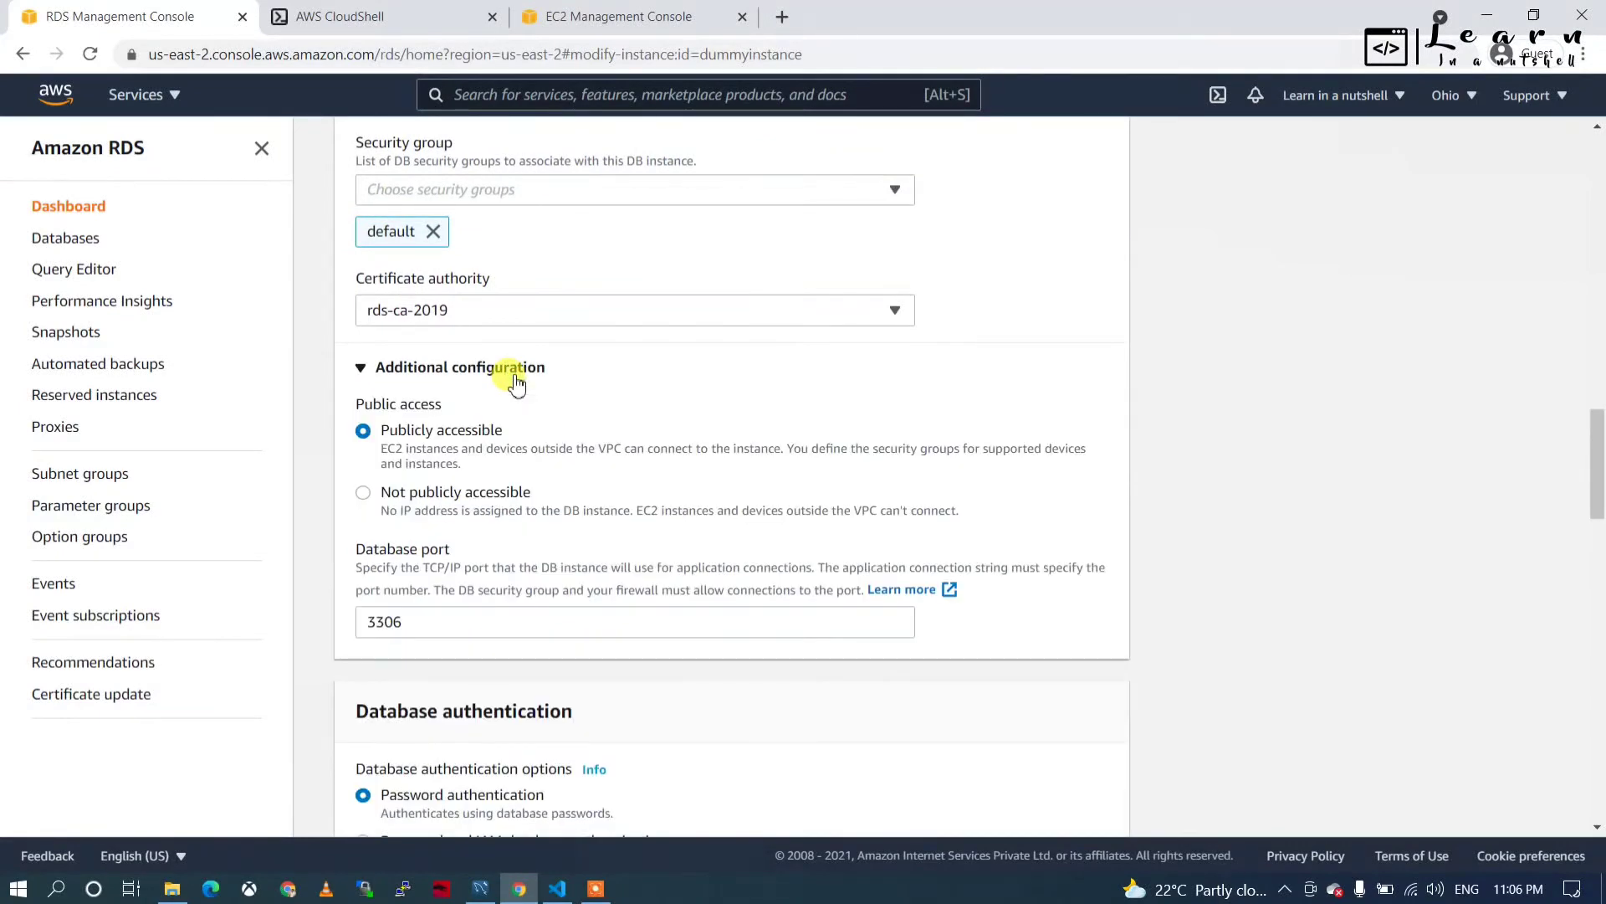
pyautogui.click(437, 631)
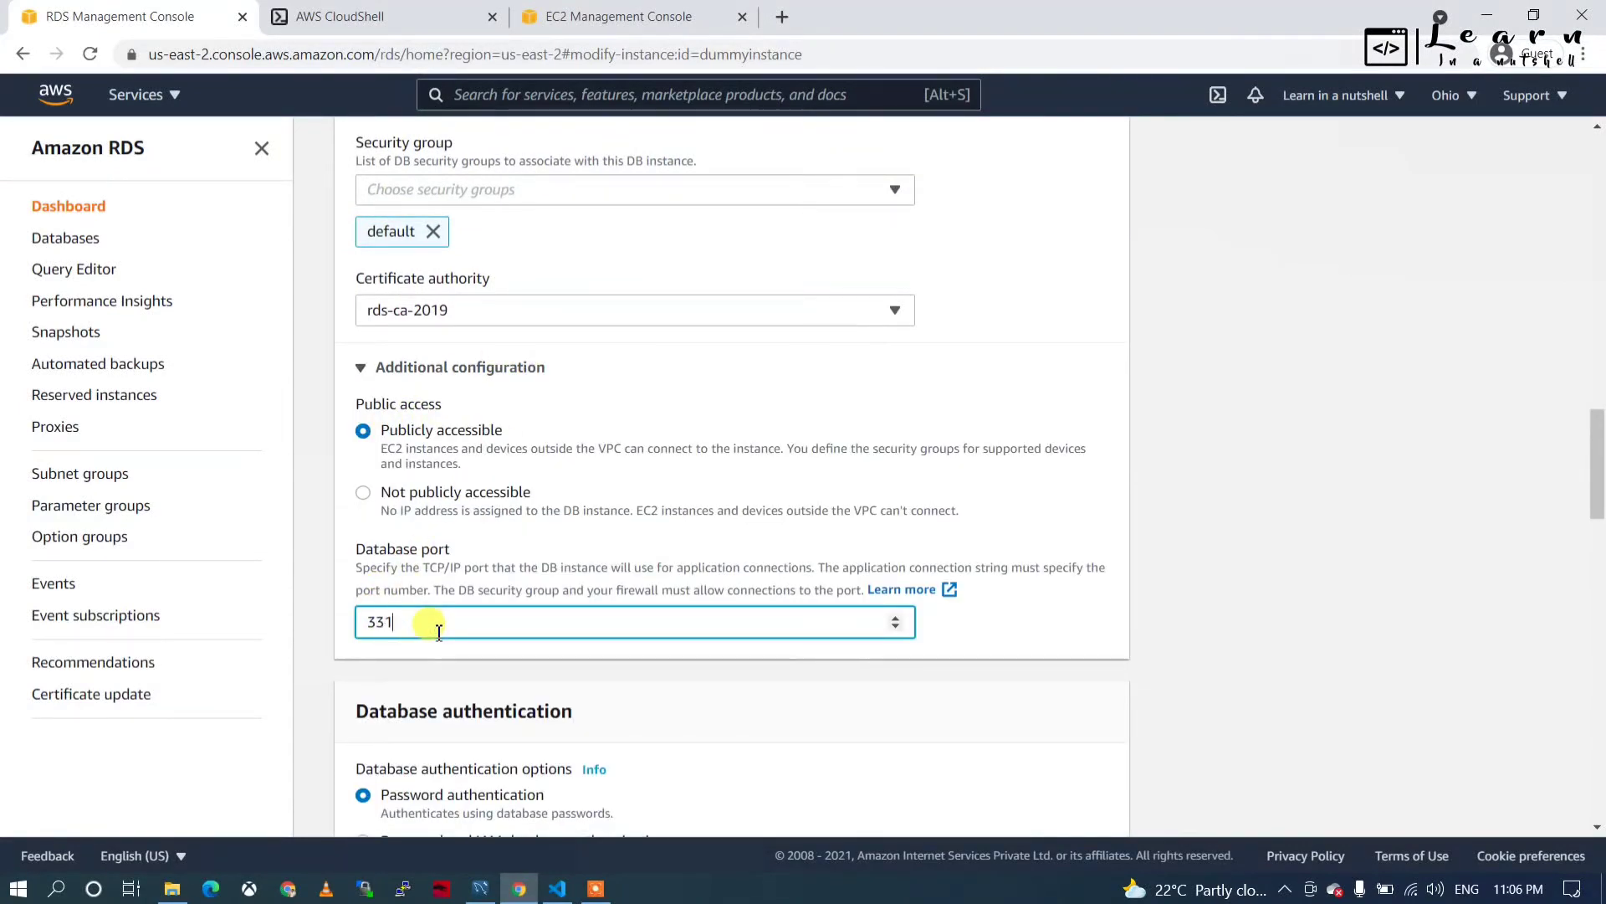
pyautogui.scroll(-16, 448, 645)
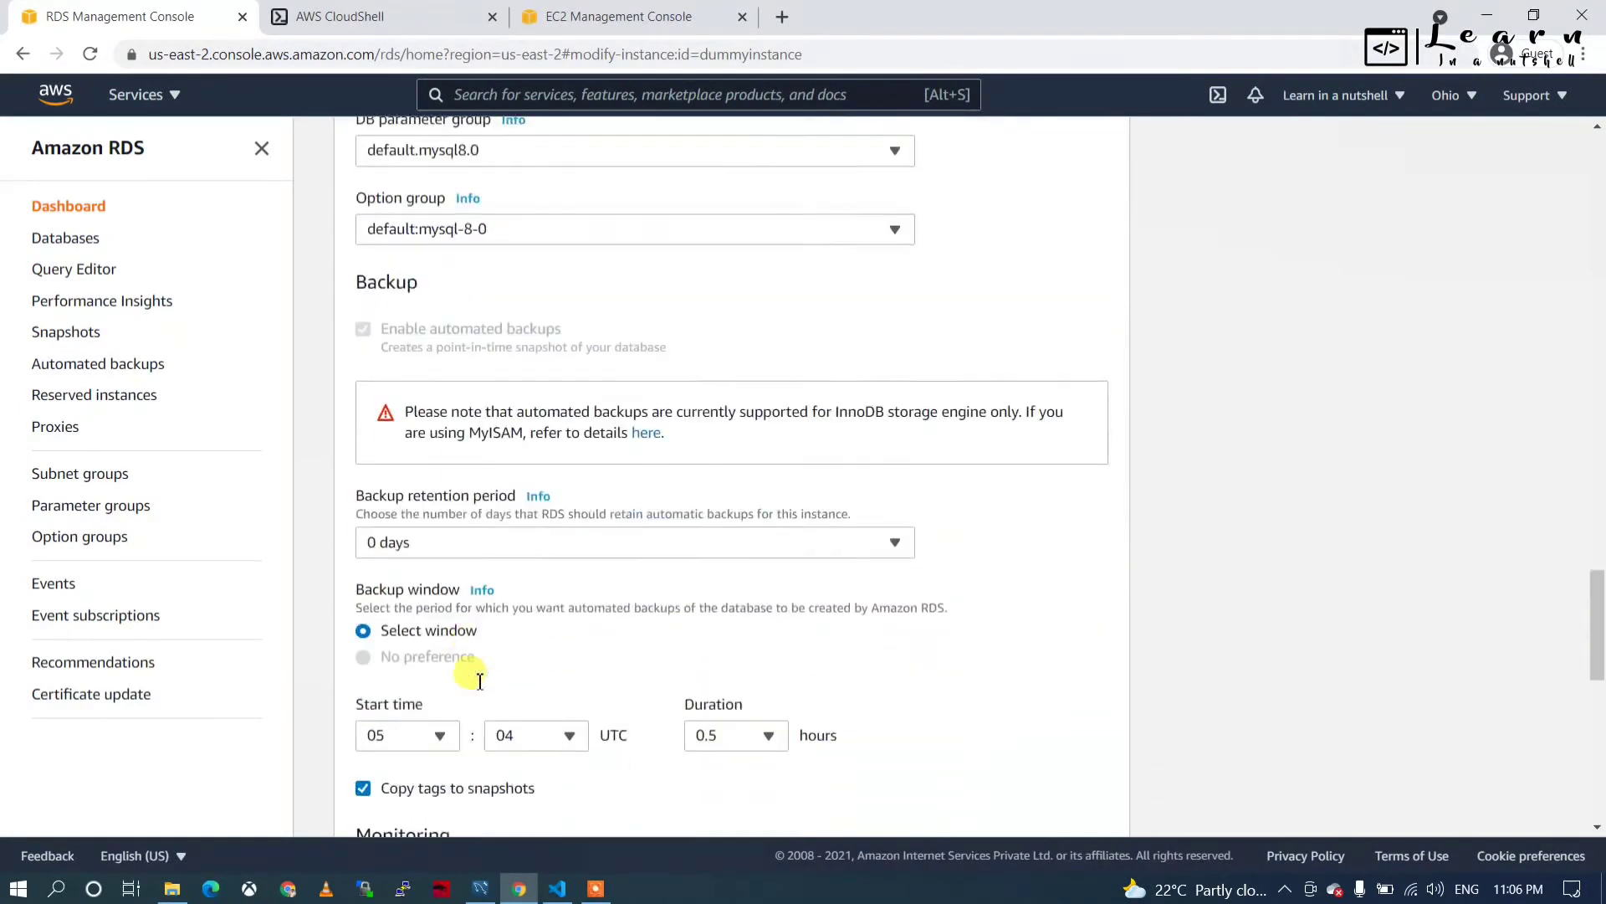
pyautogui.scroll(-4, 480, 686)
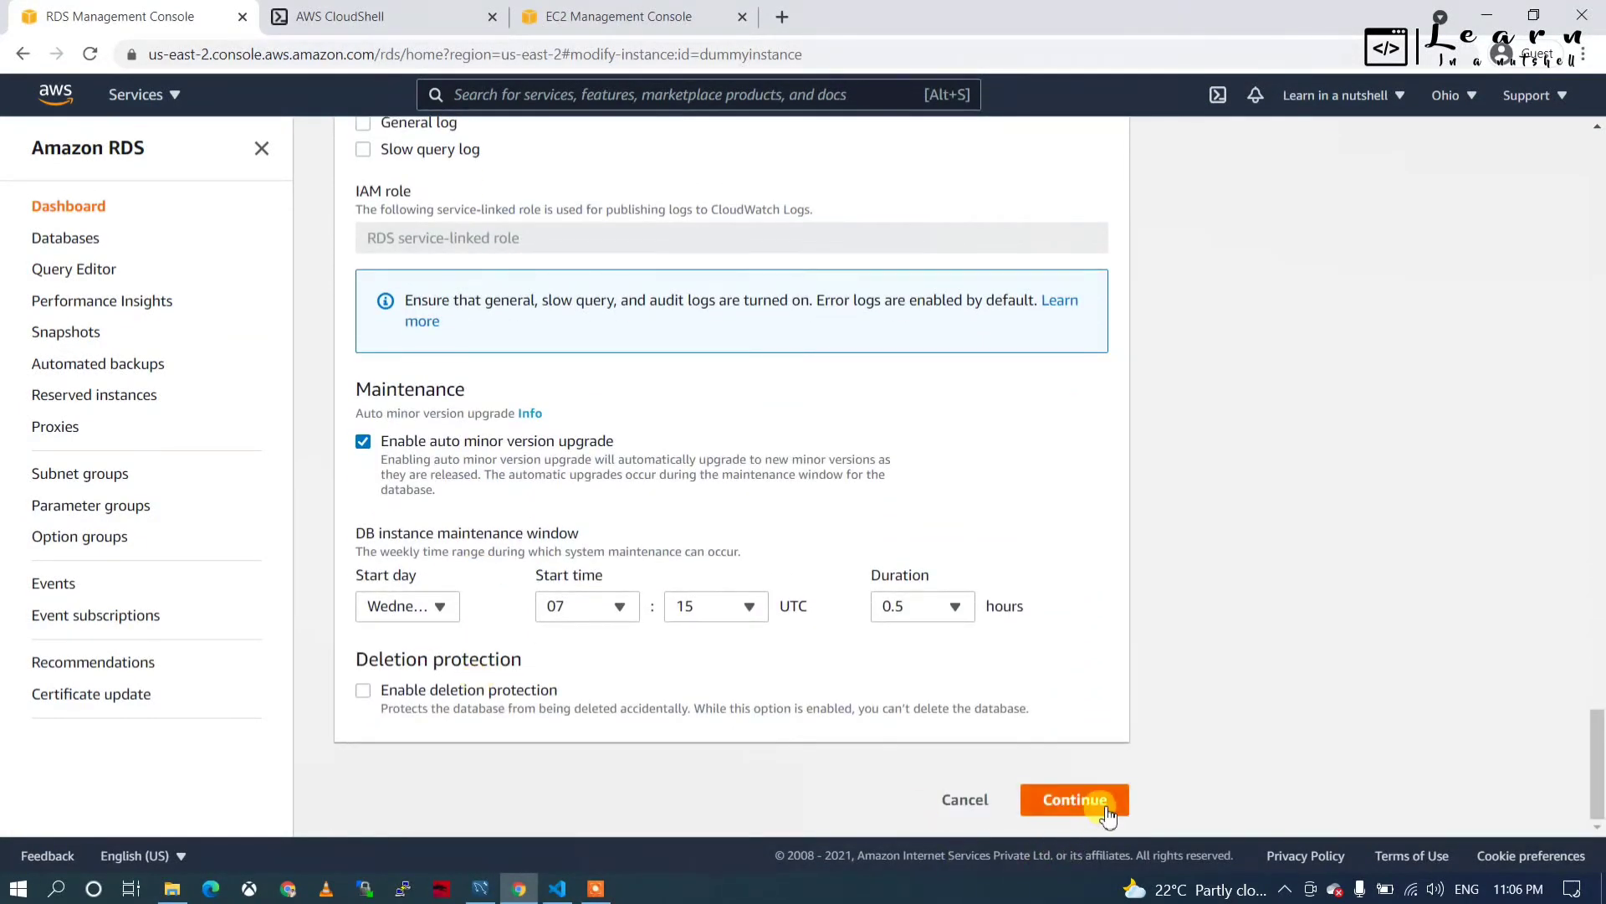
pyautogui.click(1075, 800)
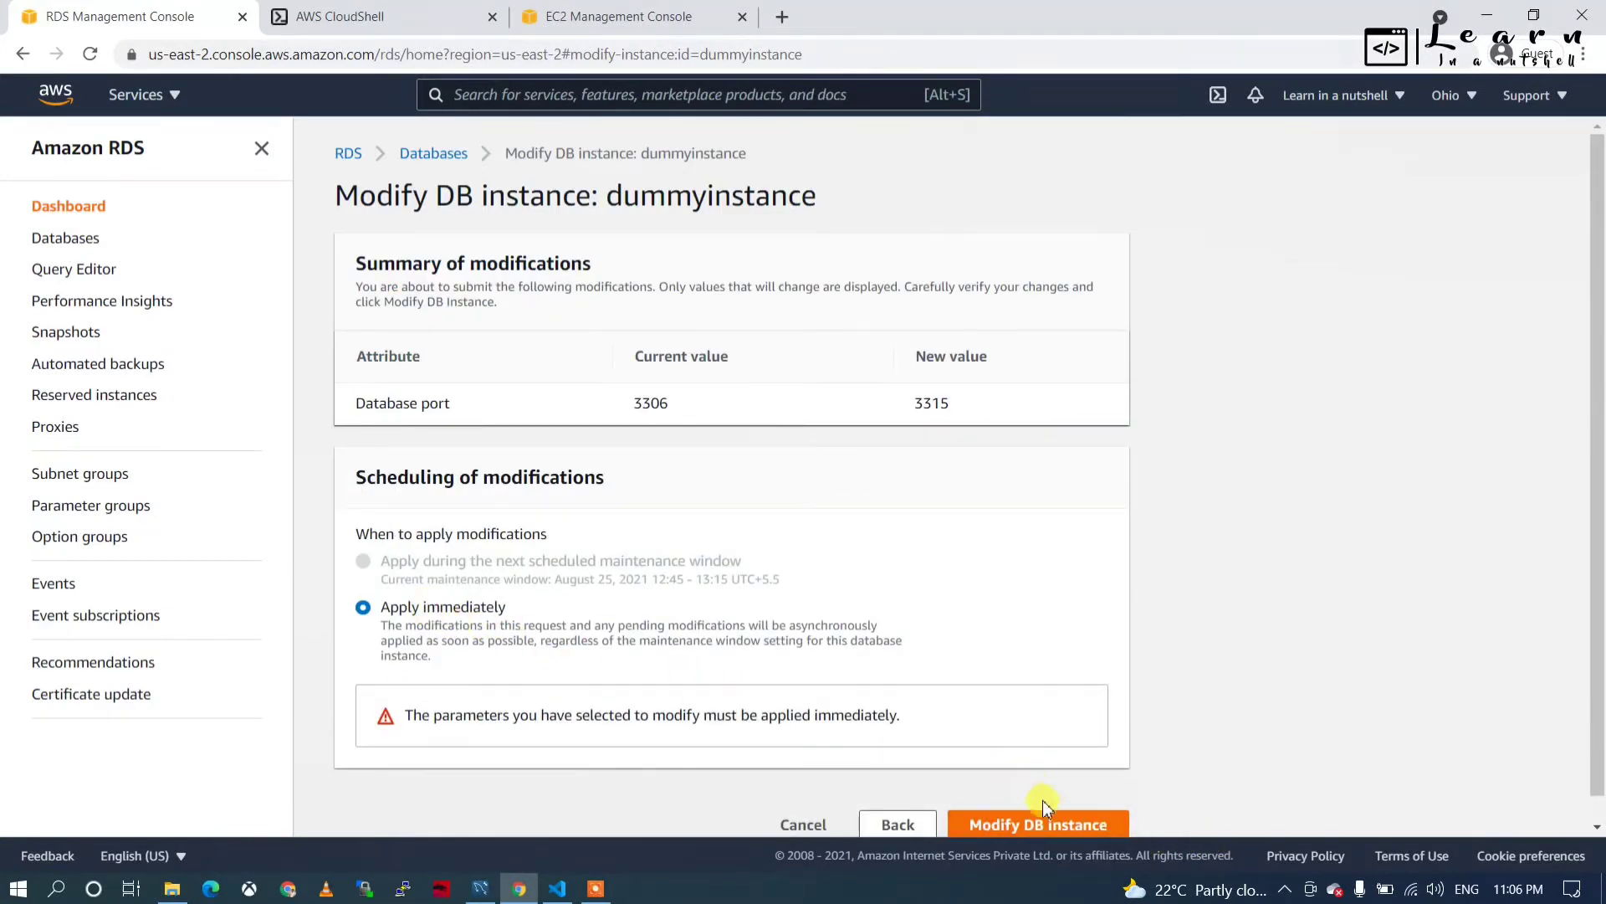
# Submit the modification with Apply immediately, refresh Databases, and reopen dummyinstance's details.
pyautogui.click(1033, 826)
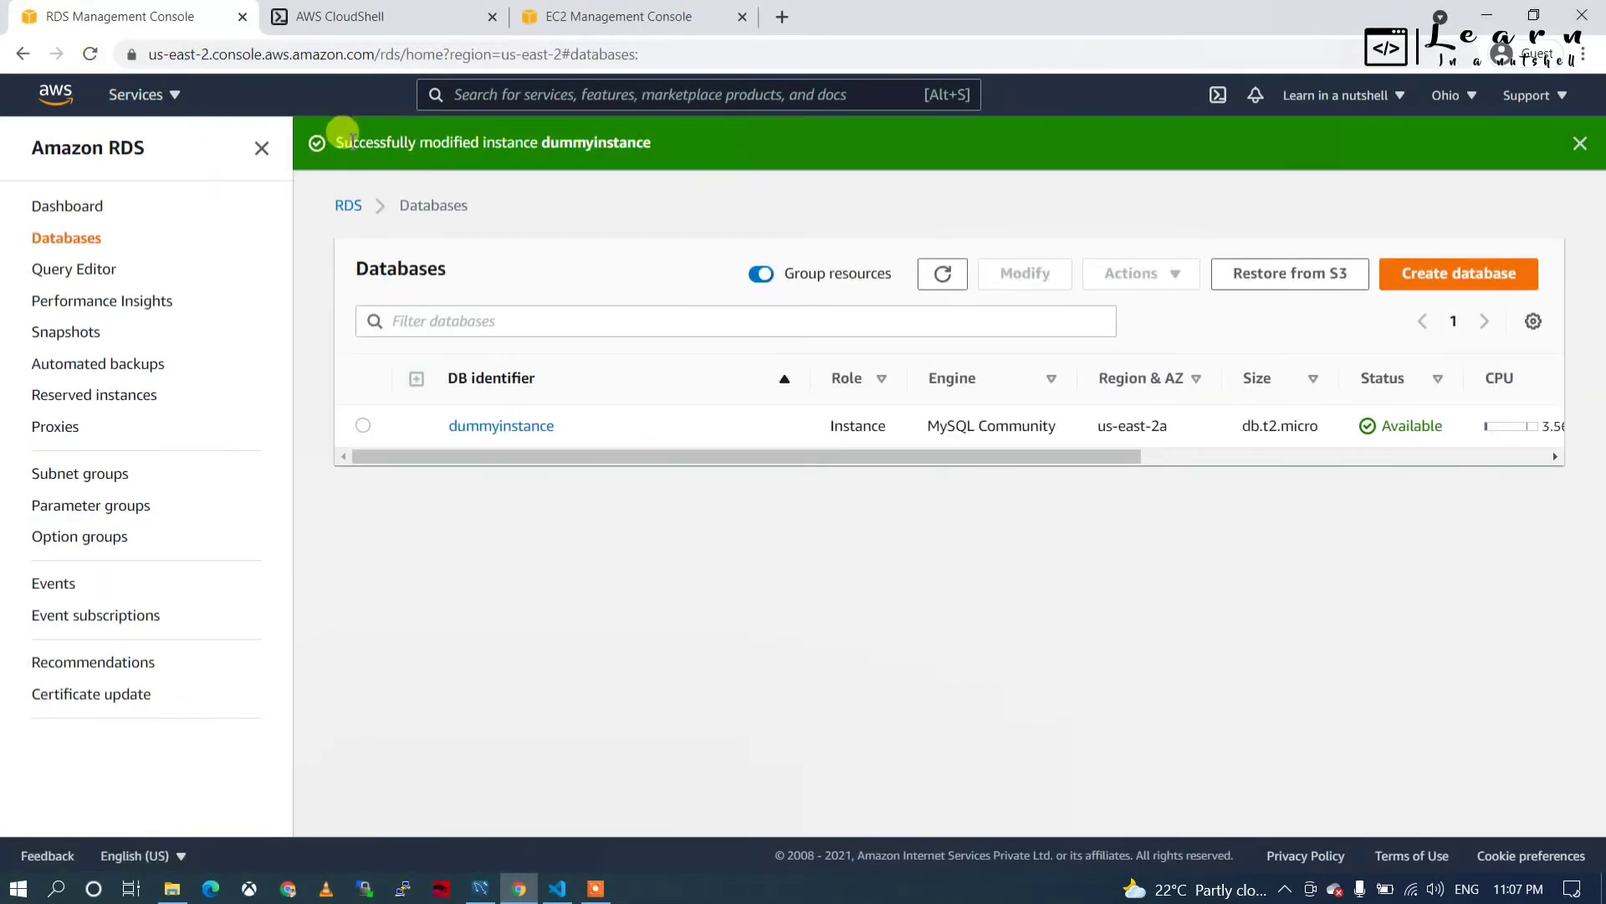
pyautogui.click(90, 54)
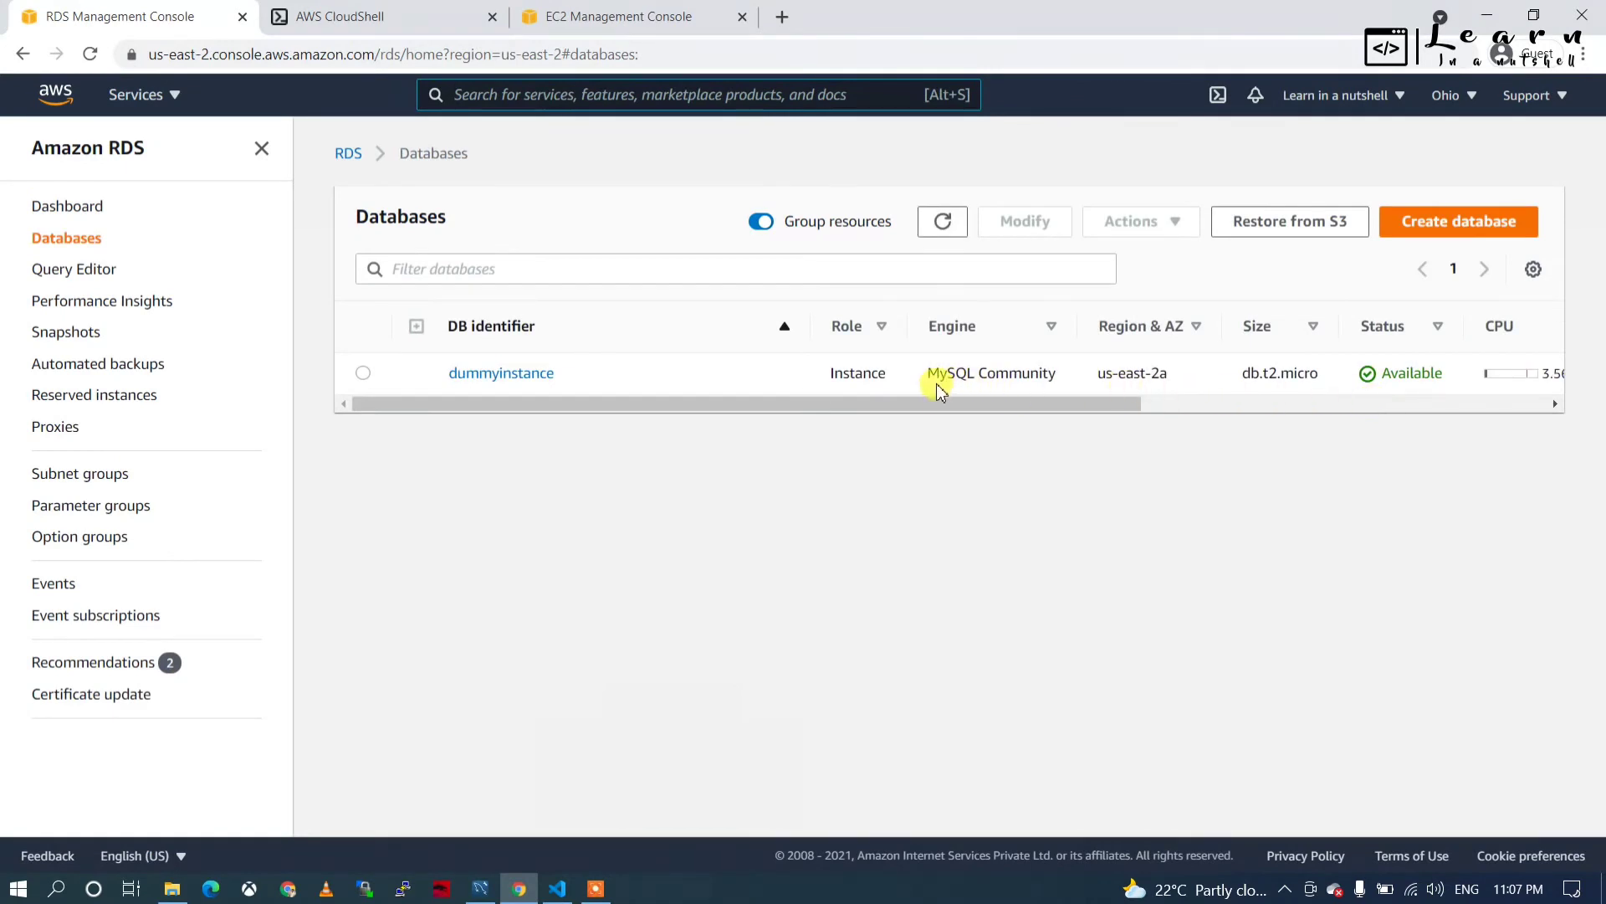
pyautogui.moveTo(911, 403); pyautogui.dragTo(537, 349)
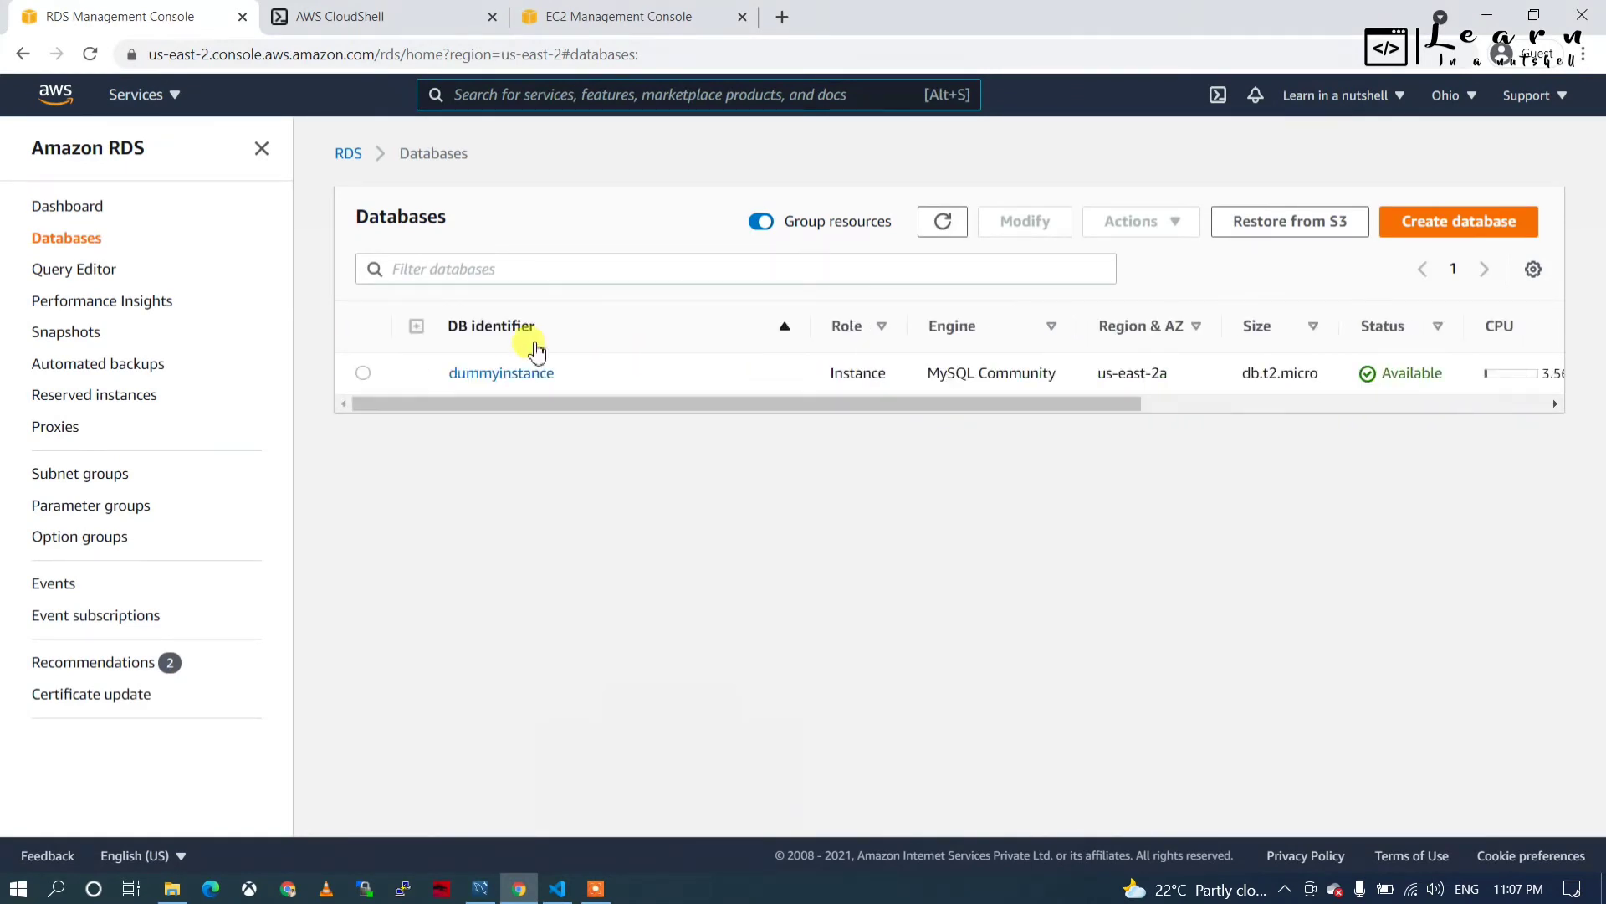
pyautogui.click(493, 372)
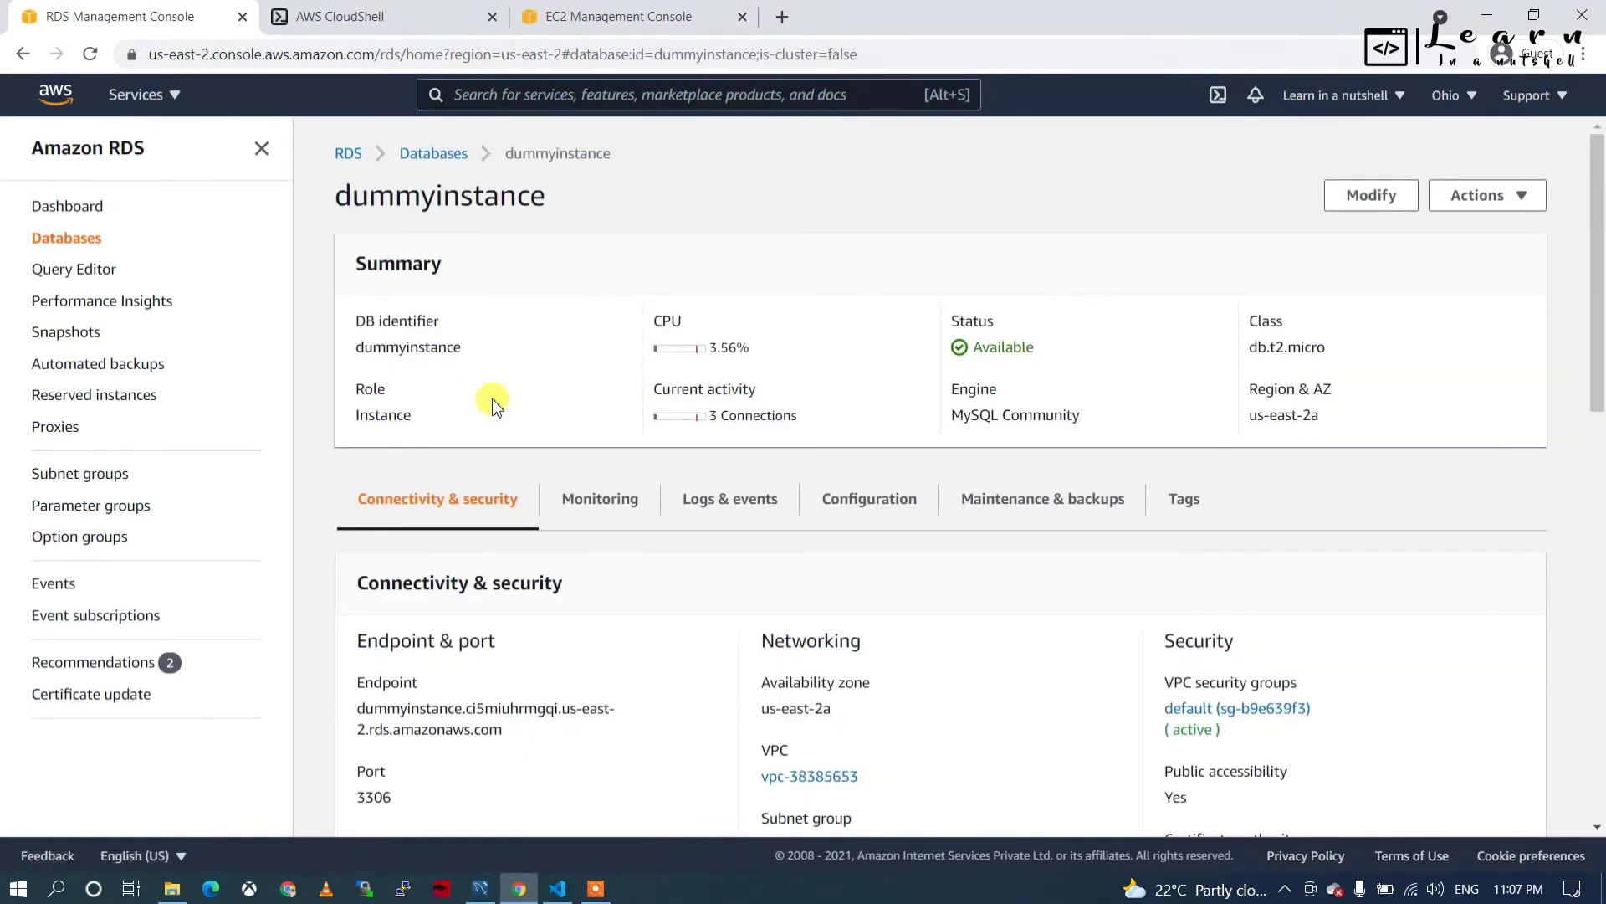
# Reload the dummyinstance details page, which still shows status Modifying.
pyautogui.scroll(-2, 502, 638)
pyautogui.scroll(2, 520, 627)
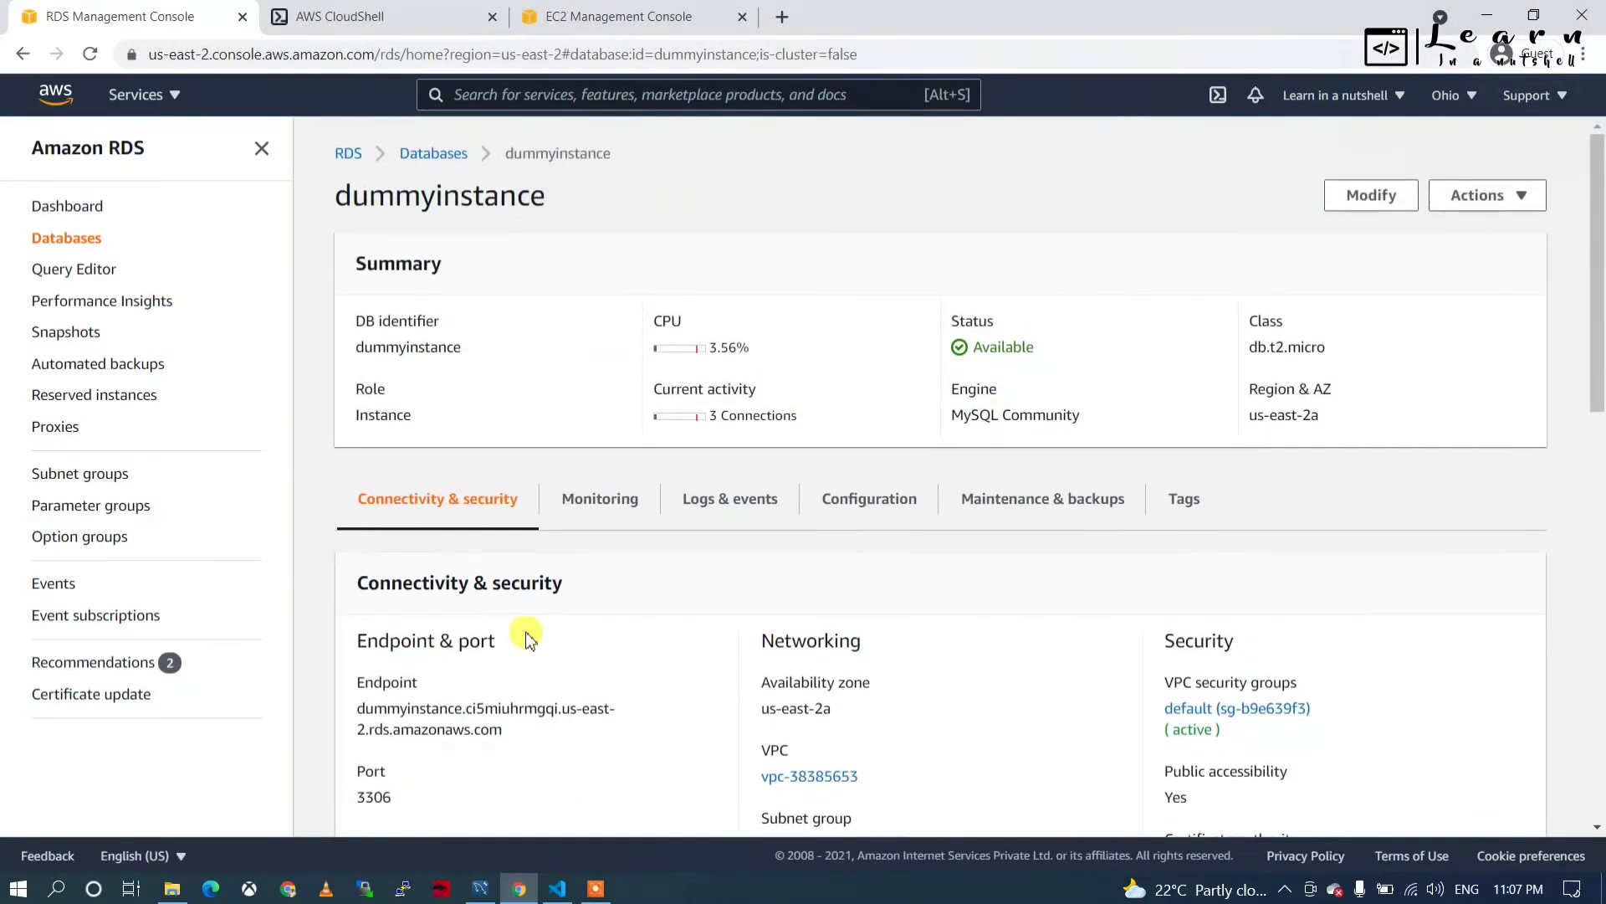
pyautogui.scroll(-4, 520, 628)
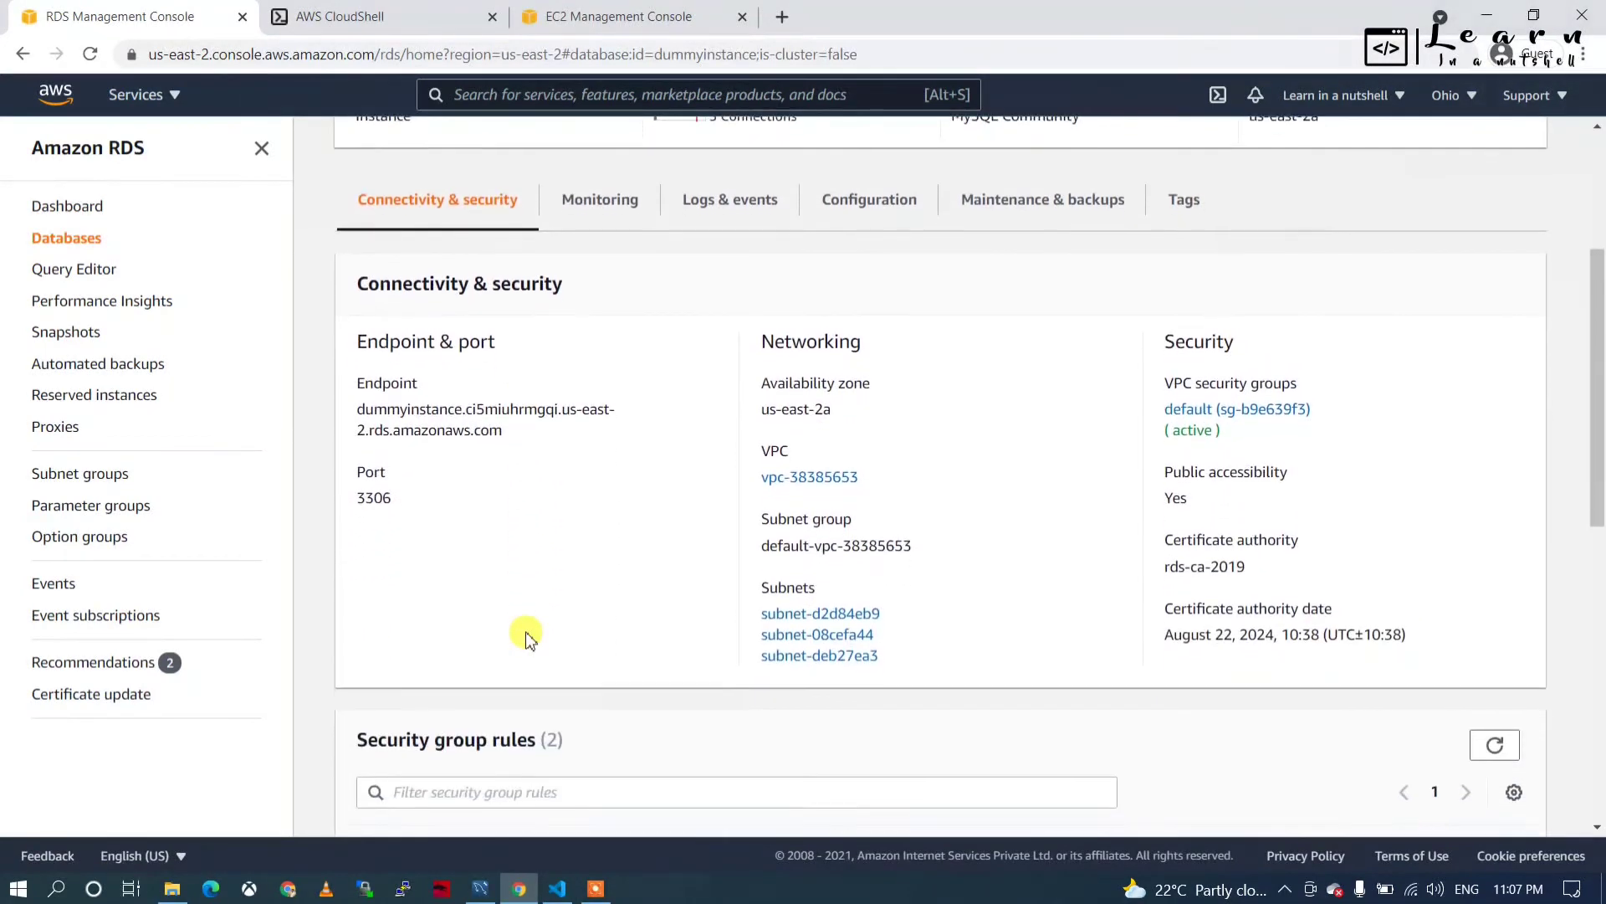
pyautogui.scroll(4, 523, 635)
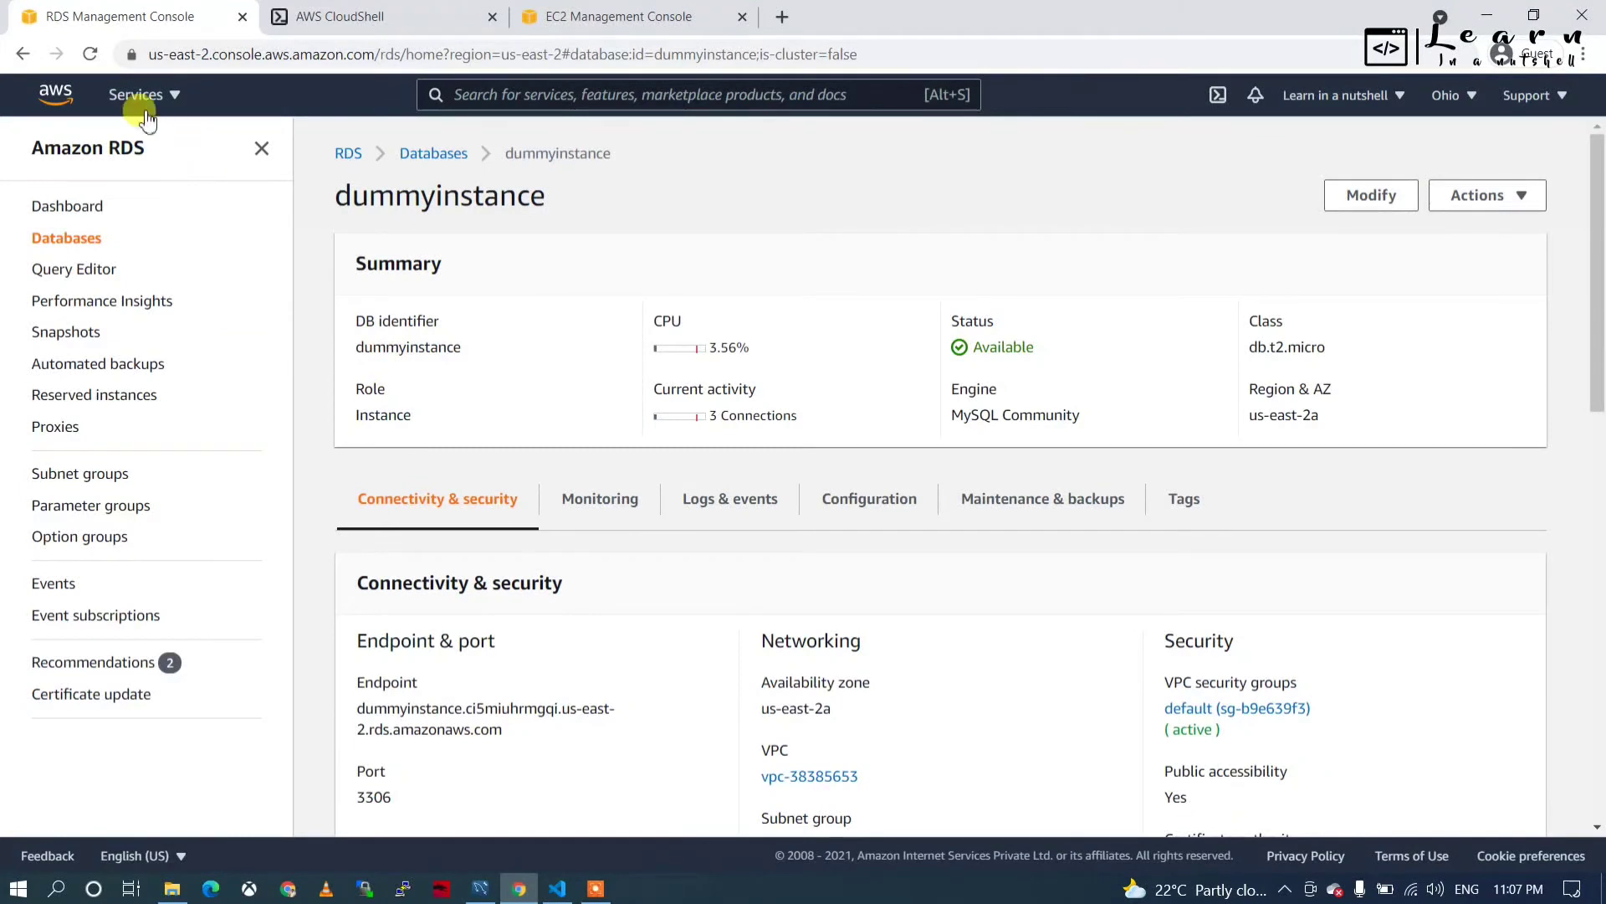
pyautogui.click(92, 55)
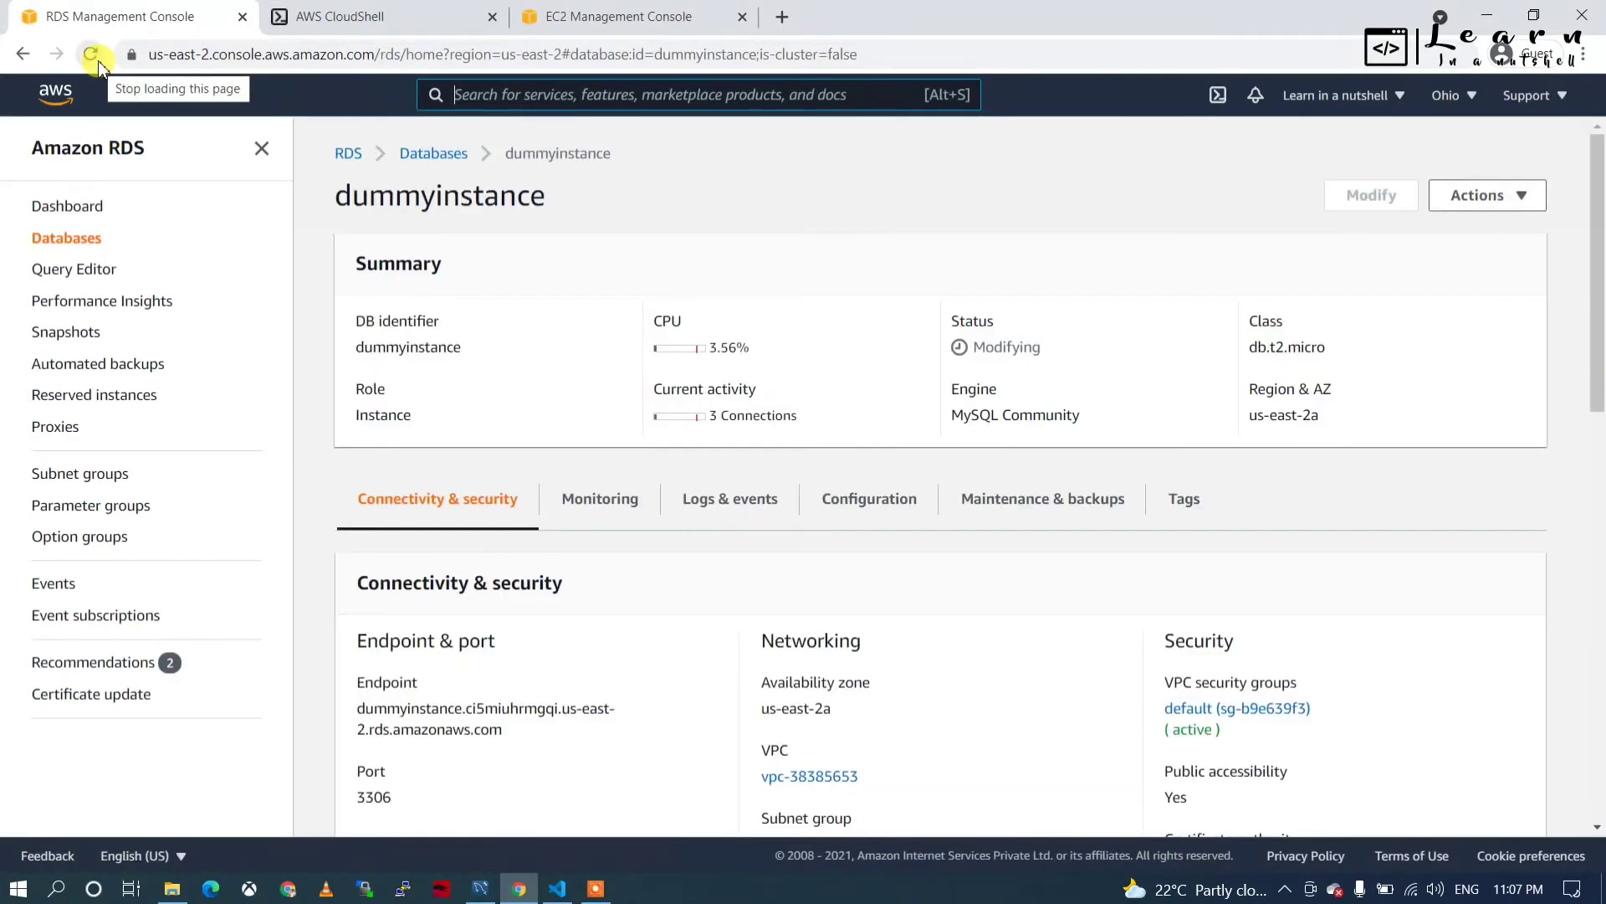
pyautogui.doubleClick(1031, 348)
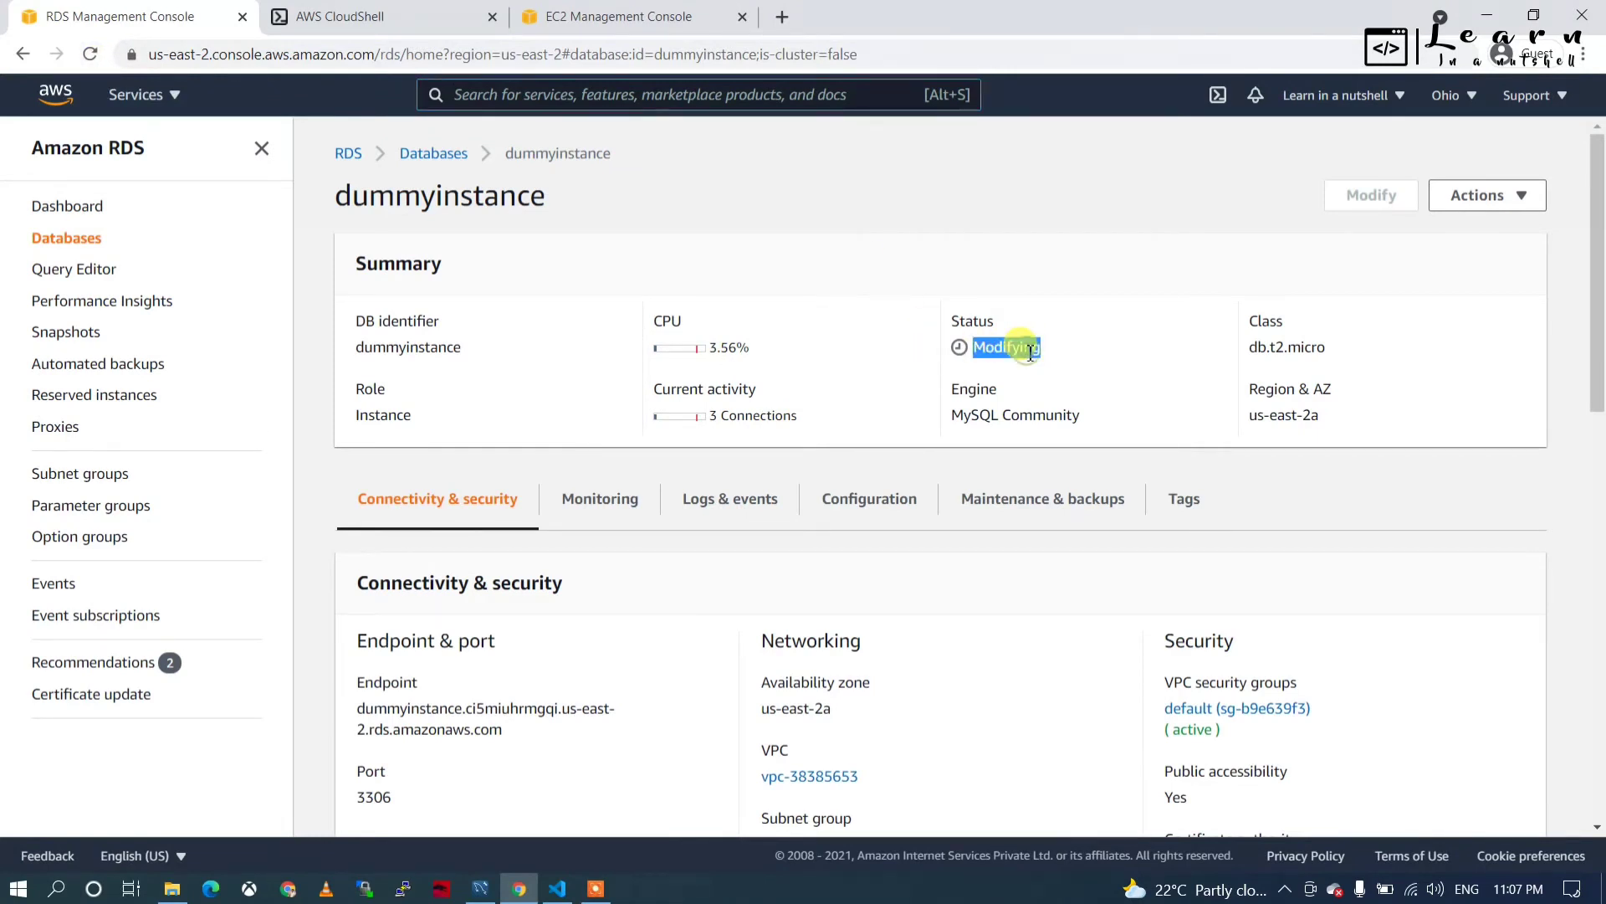
pyautogui.click(1206, 378)
pyautogui.scroll(-2, 840, 441)
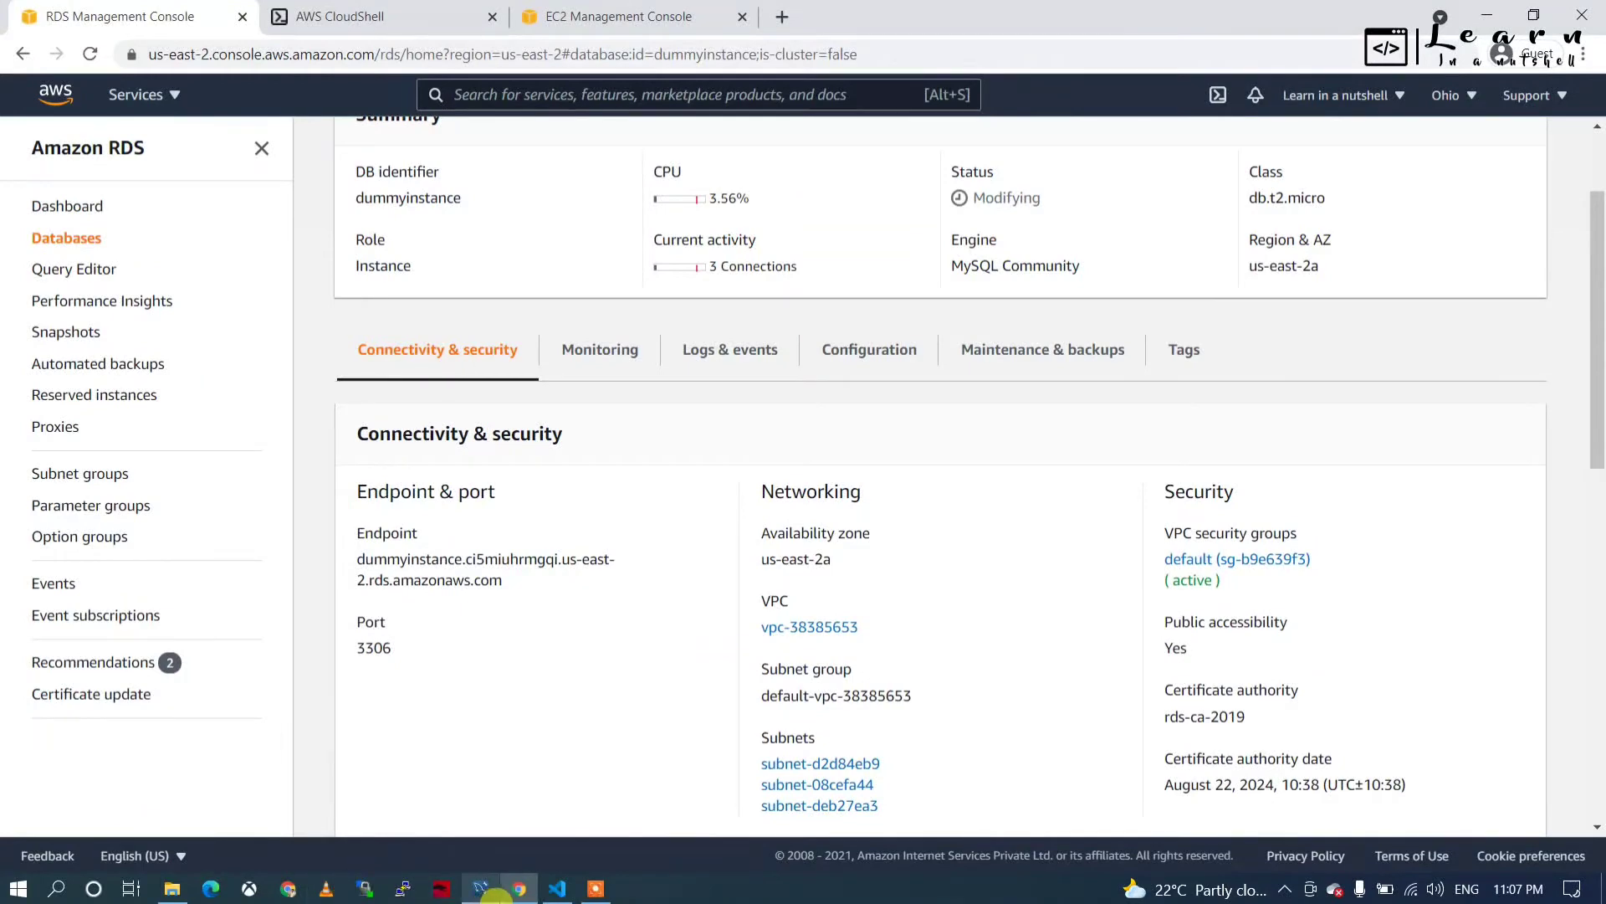
# Glance at VS Code, then reload the RDS details page again to refresh the status.
pyautogui.click(550, 892)
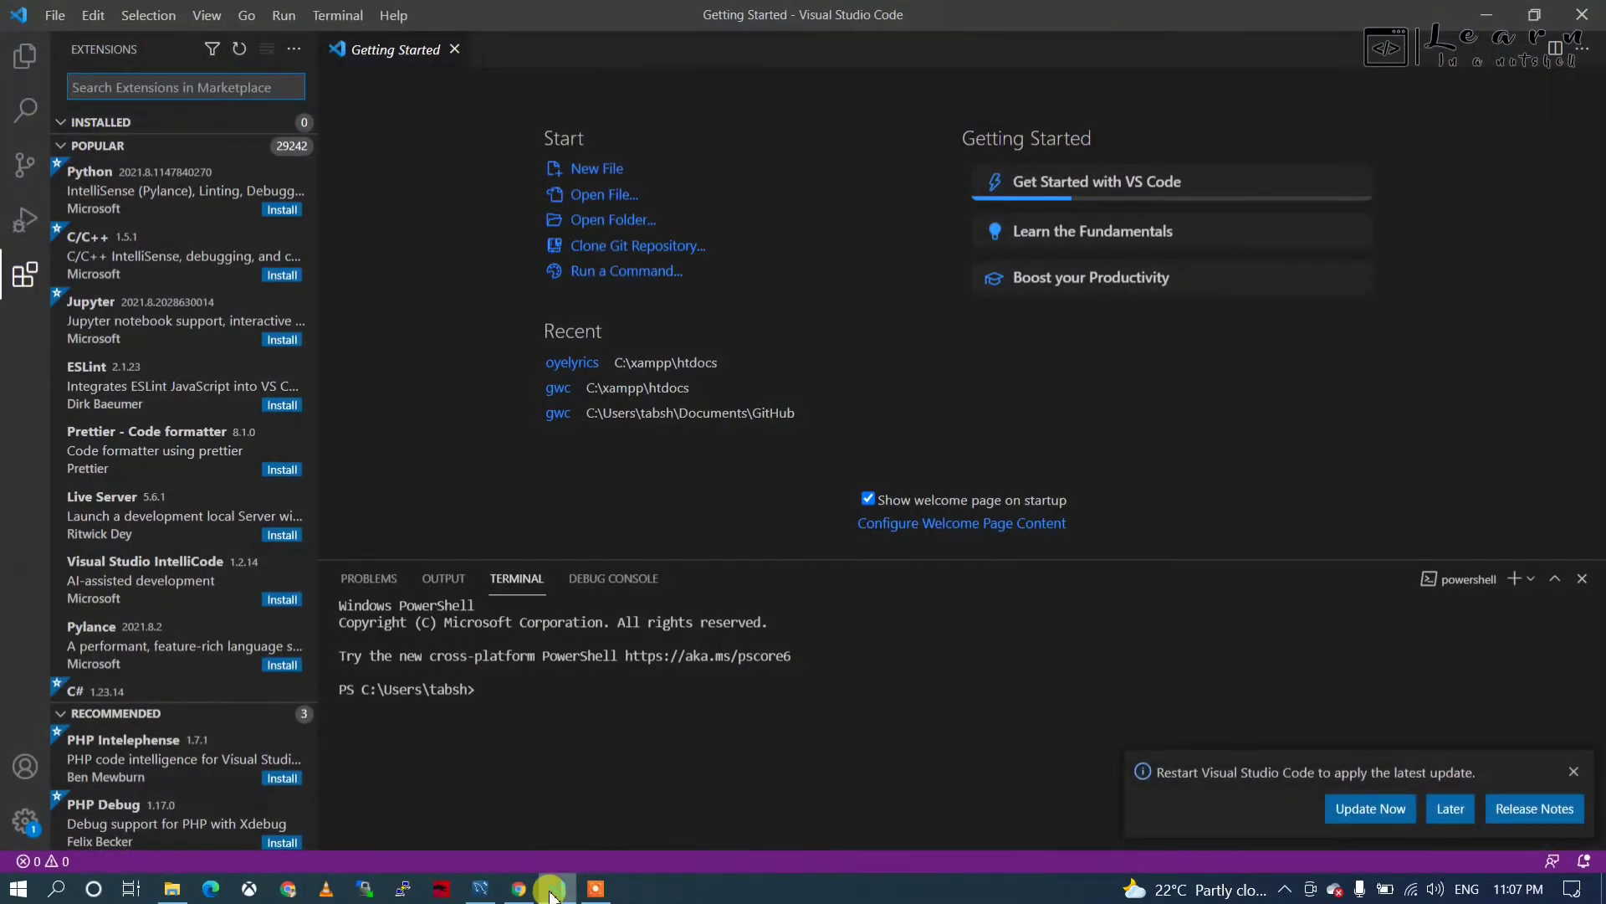
pyautogui.click(550, 891)
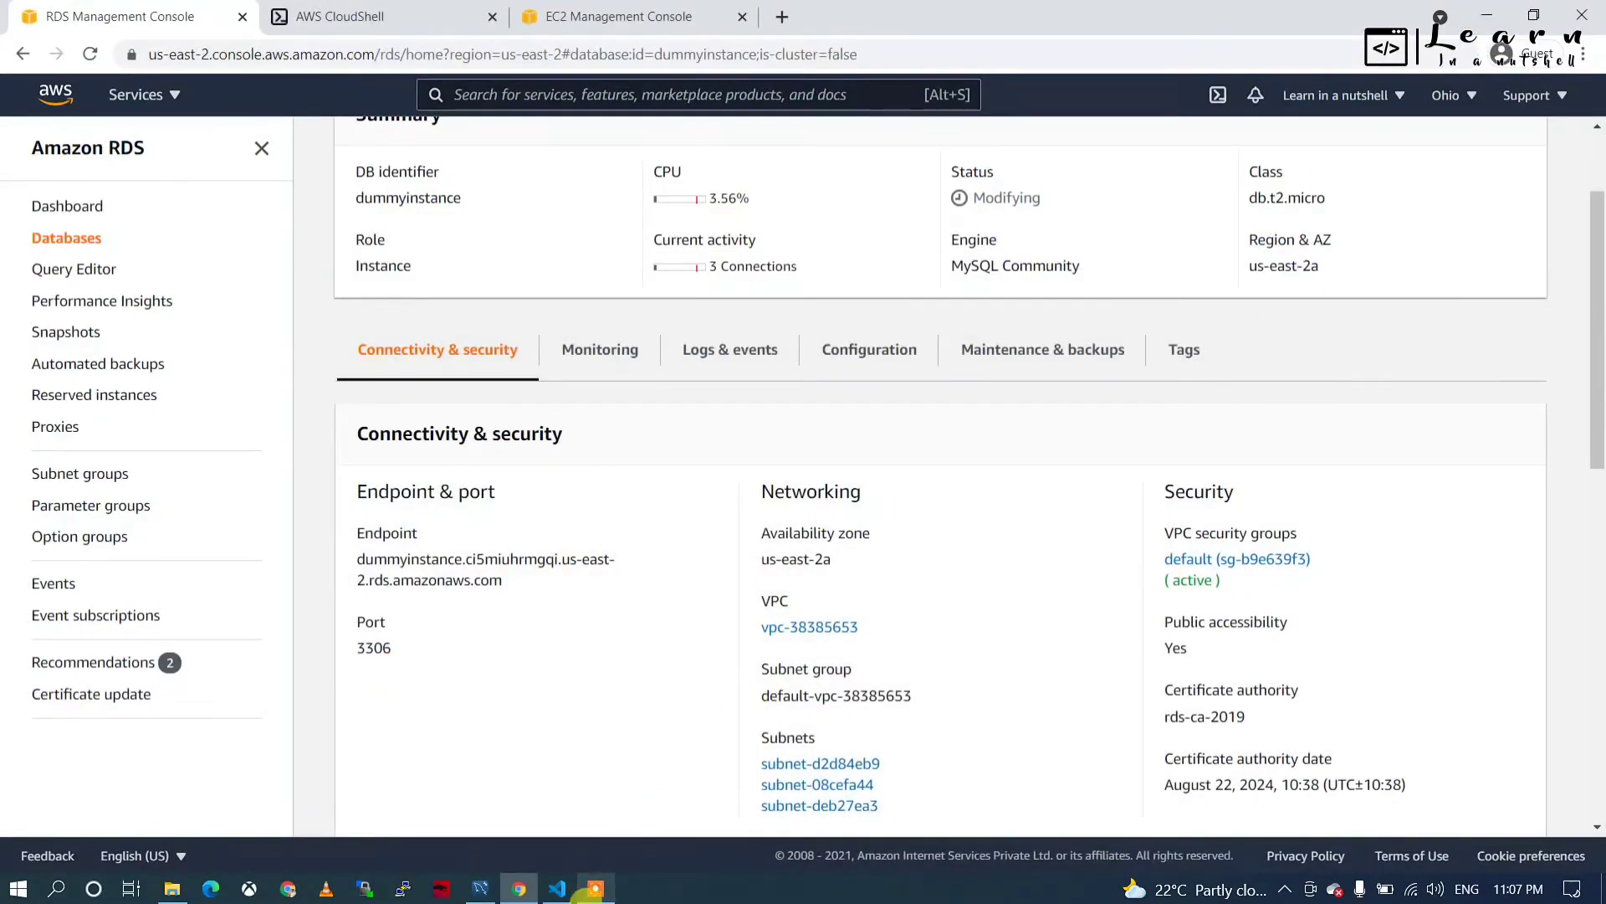
pyautogui.moveTo(584, 898)
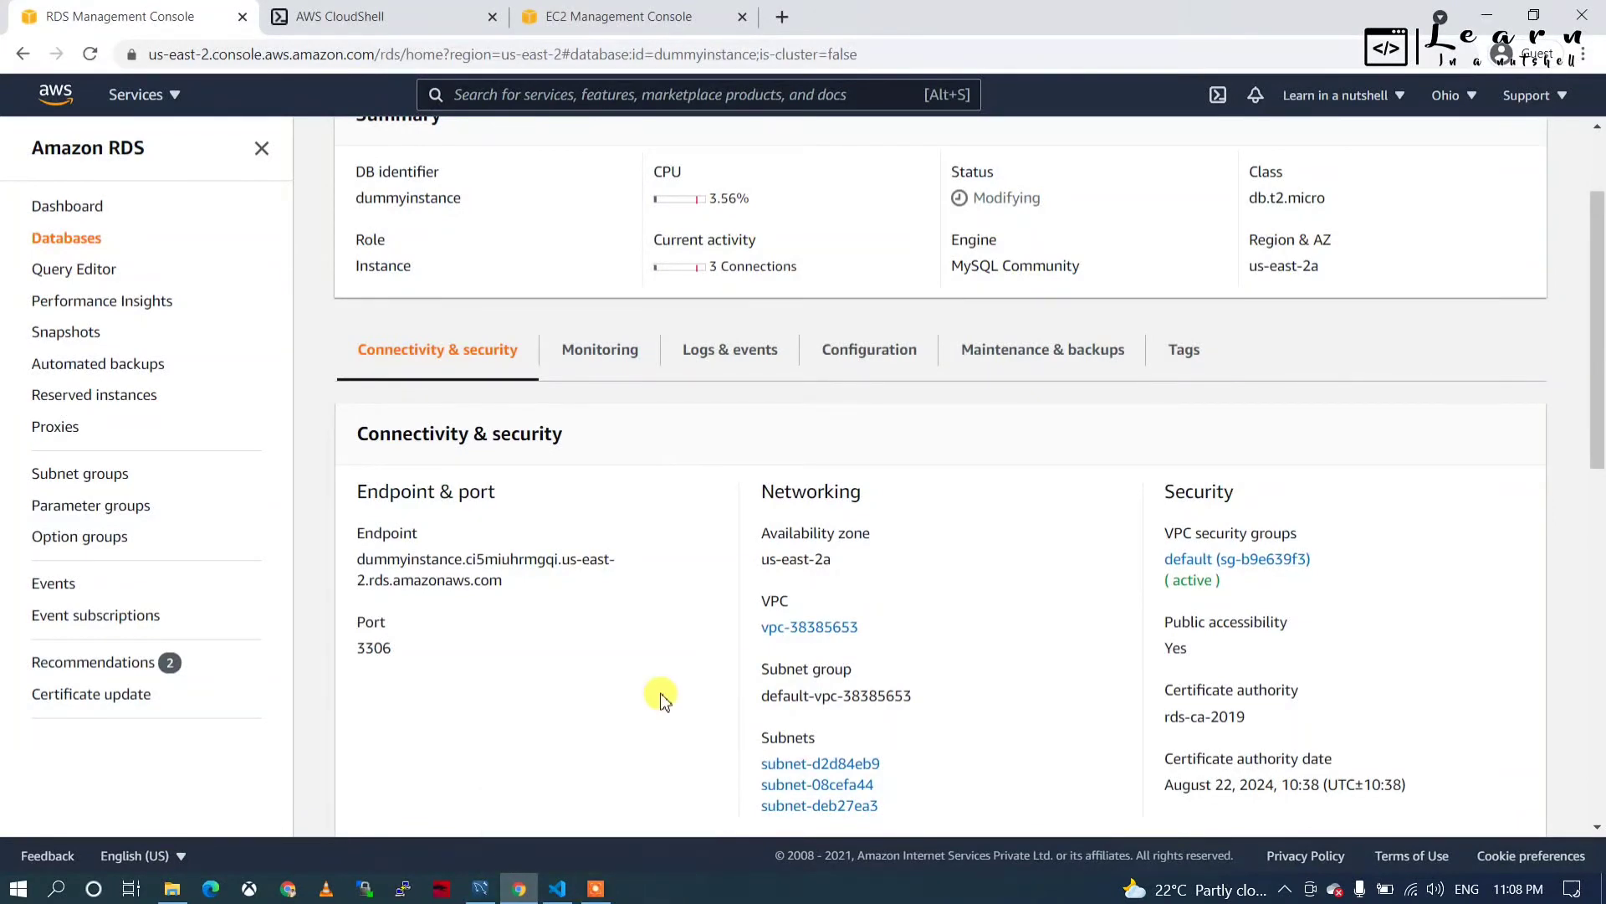
pyautogui.click(90, 56)
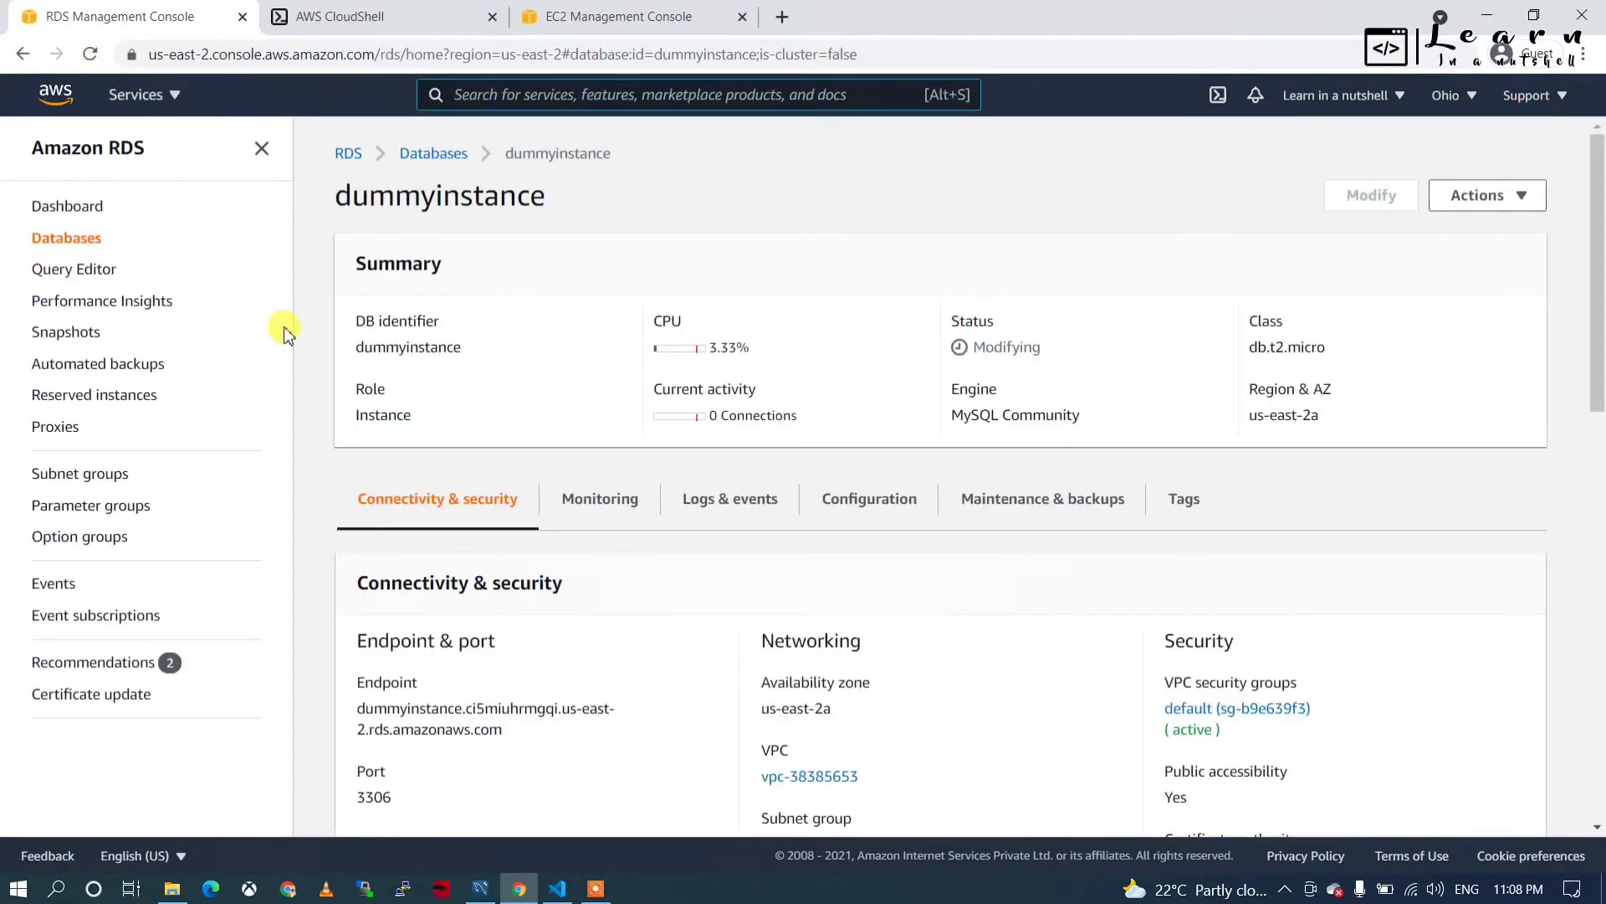
pyautogui.scroll(-4, 429, 499)
pyautogui.scroll(-4, 425, 495)
pyautogui.scroll(9, 425, 495)
pyautogui.click(90, 54)
# Confirm dummyinstance is Available with Port 3315 under Connectivity & security.
pyautogui.click(594, 889)
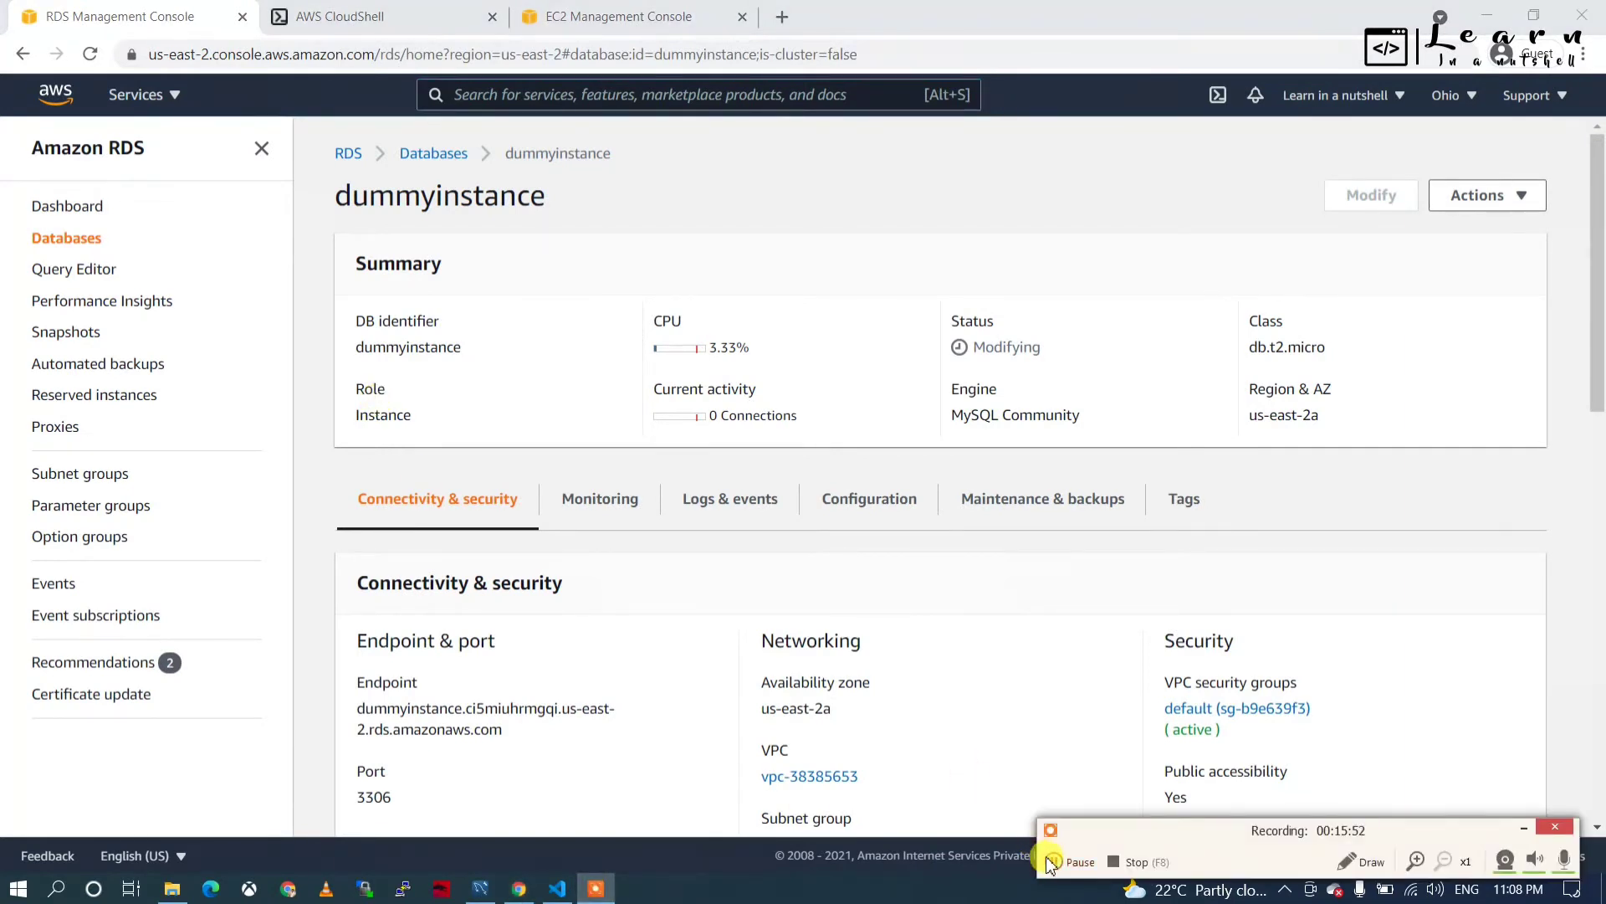
pyautogui.click(1053, 862)
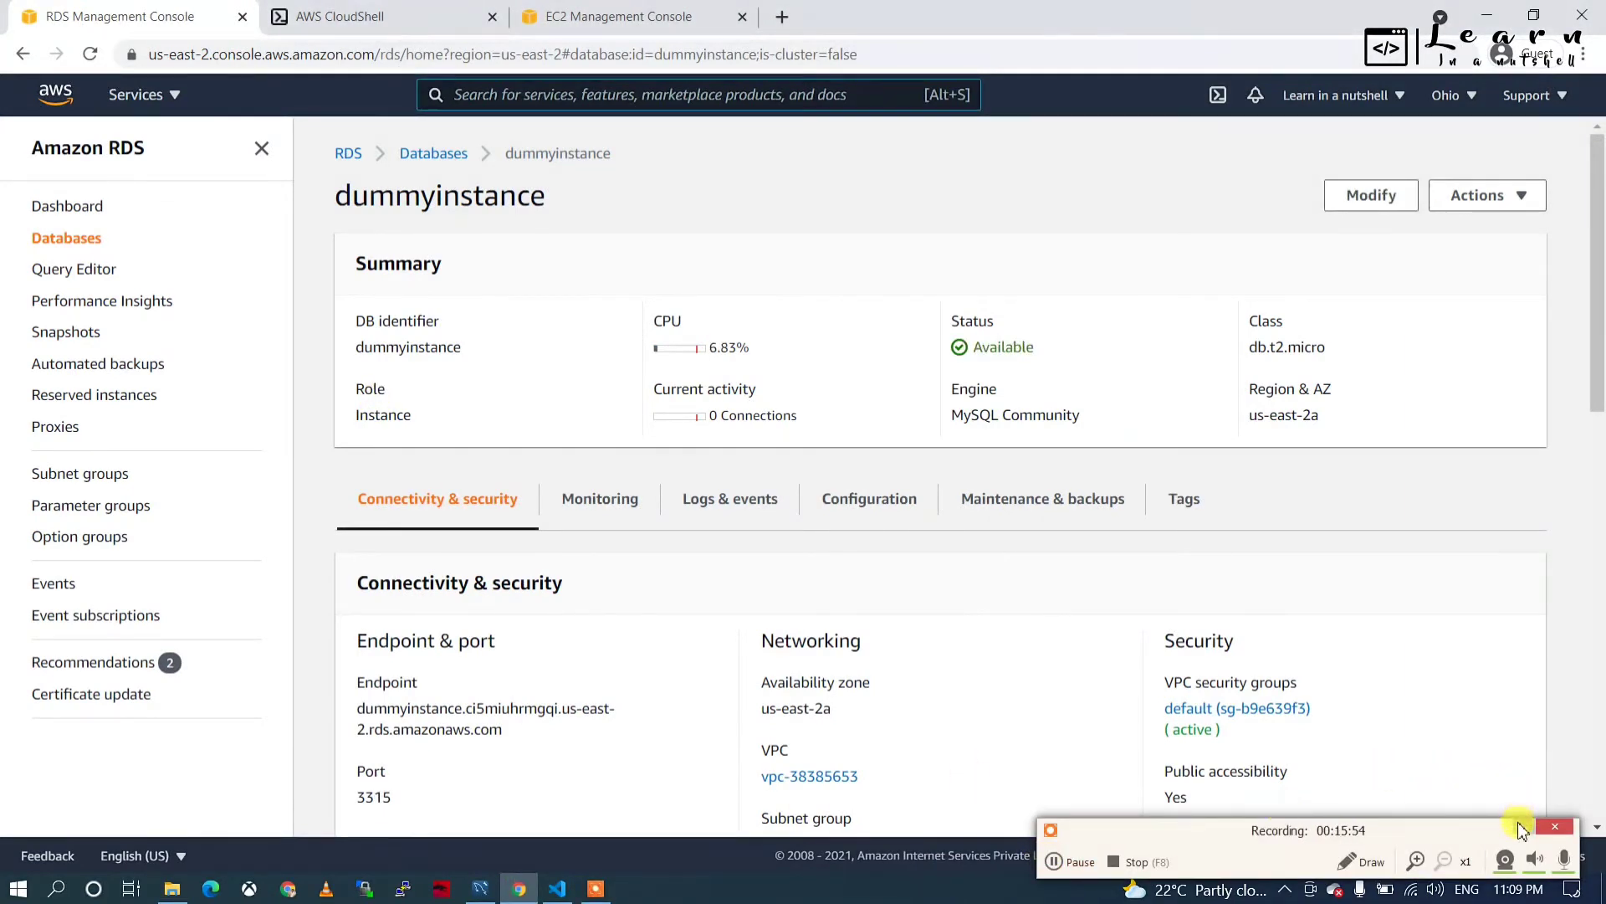
pyautogui.click(1521, 829)
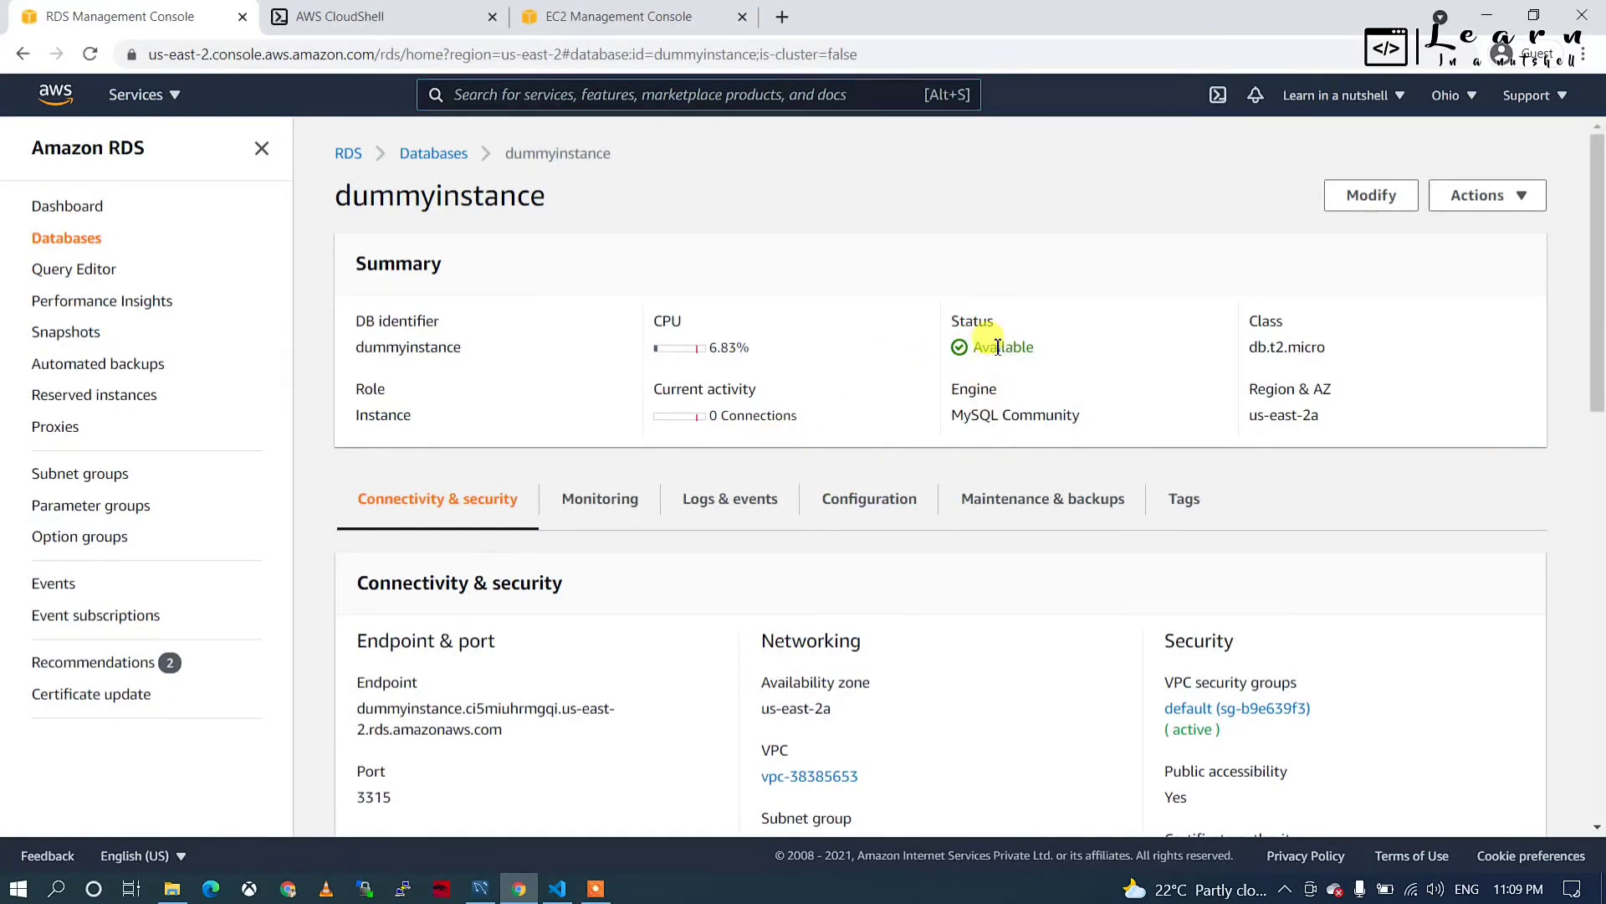
pyautogui.scroll(-2, 673, 559)
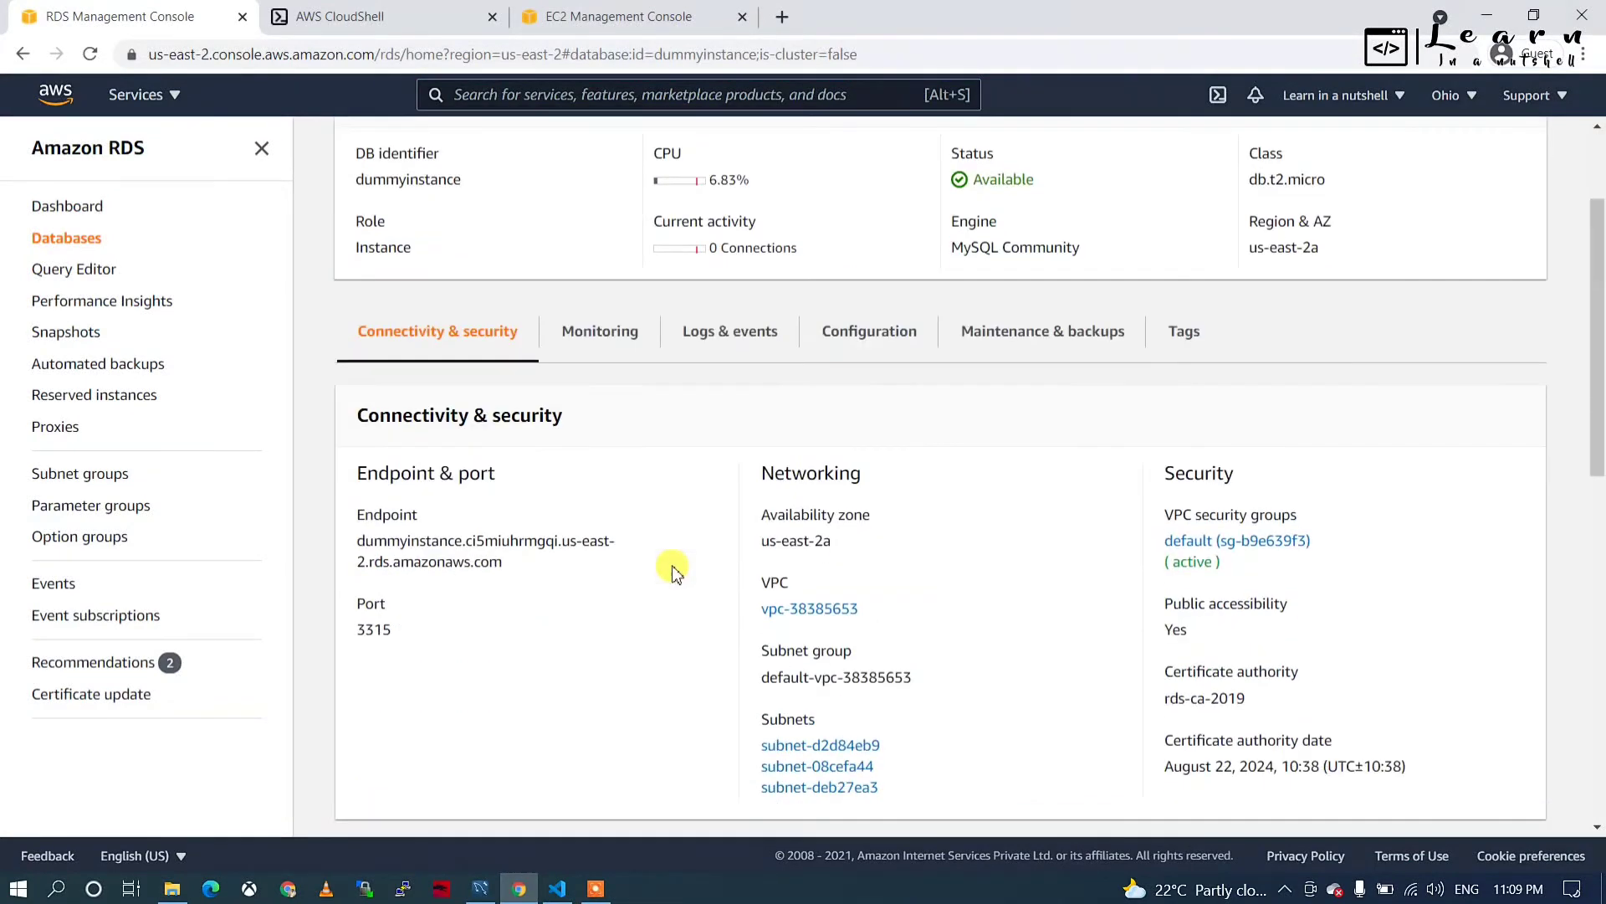
pyautogui.doubleClick(370, 630)
pyautogui.scroll(2, 663, 527)
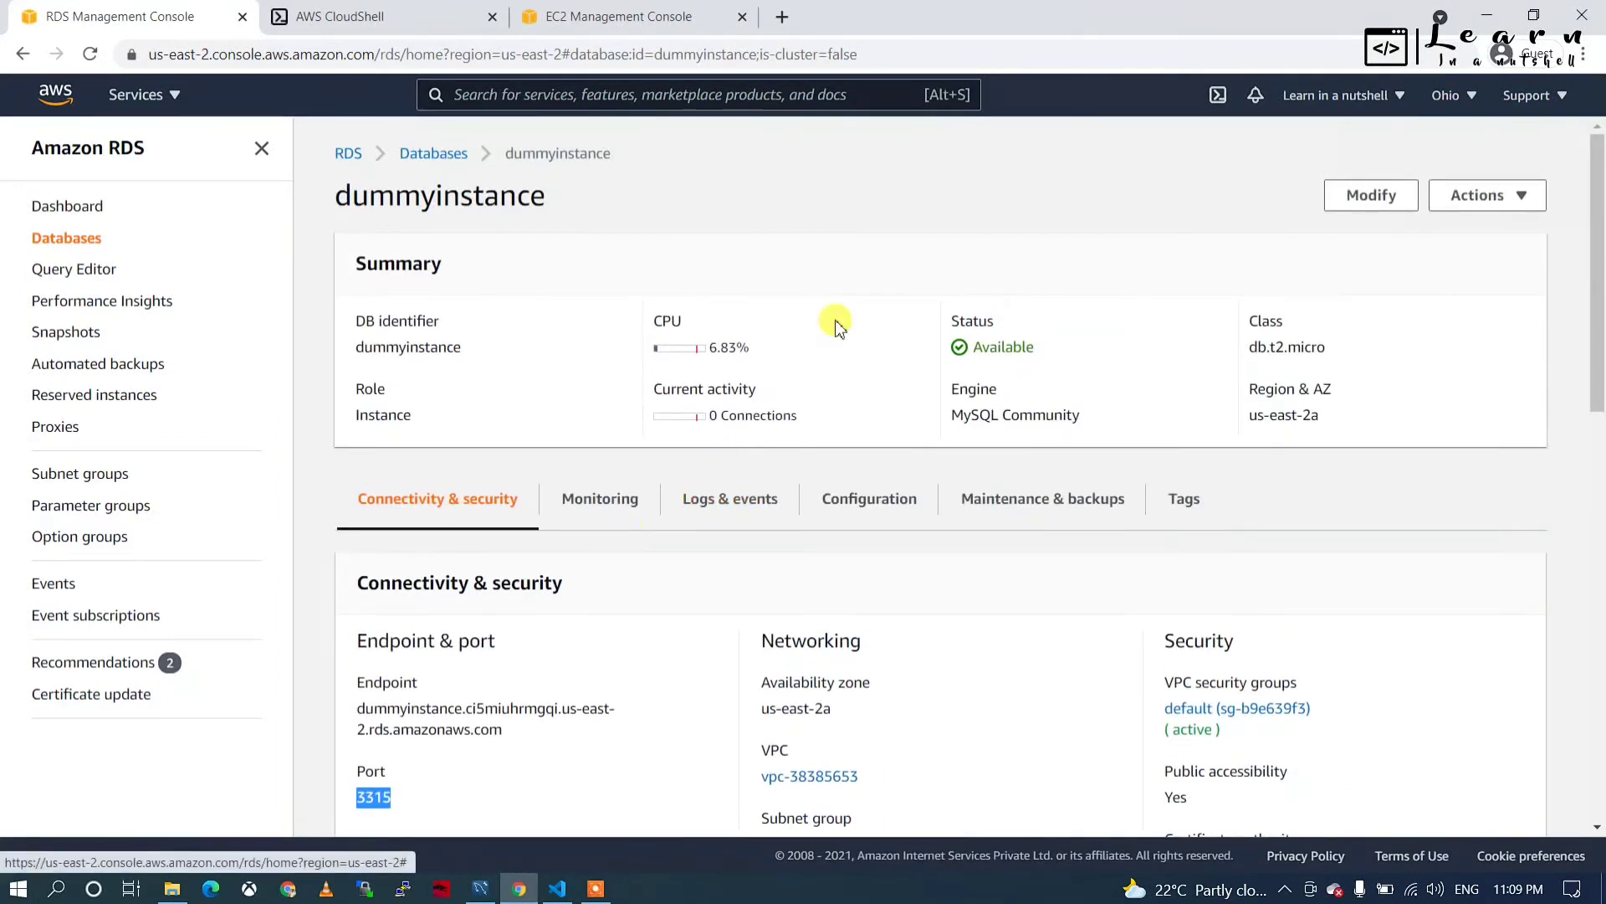
# Exit the current MySQL session in CloudShell.
pyautogui.click(315, 8)
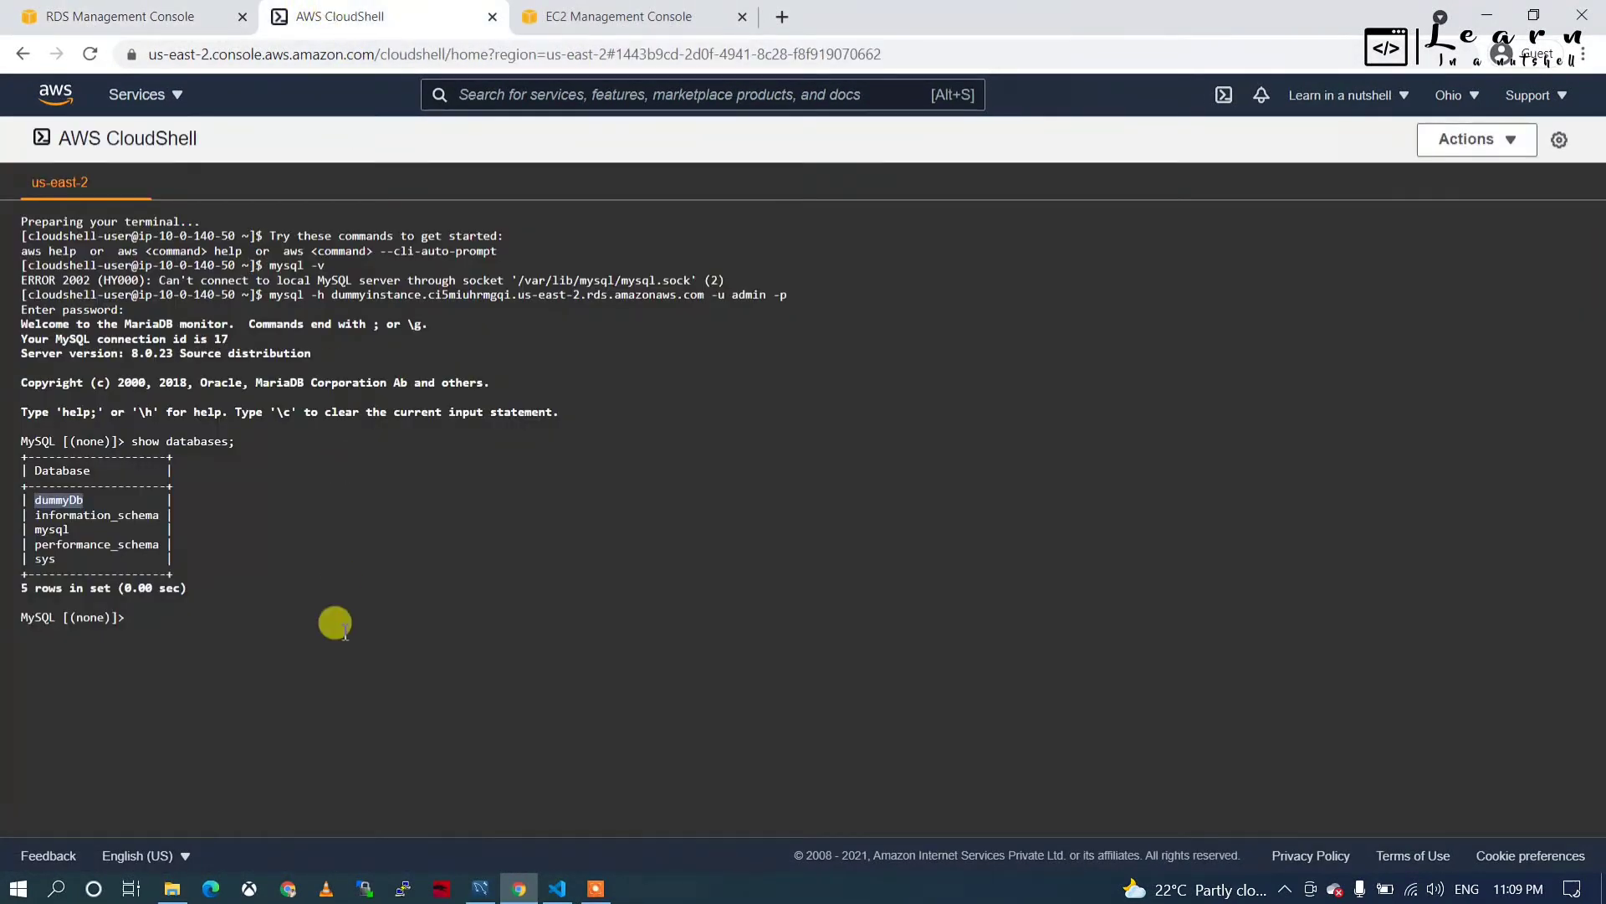
pyautogui.write('exi')
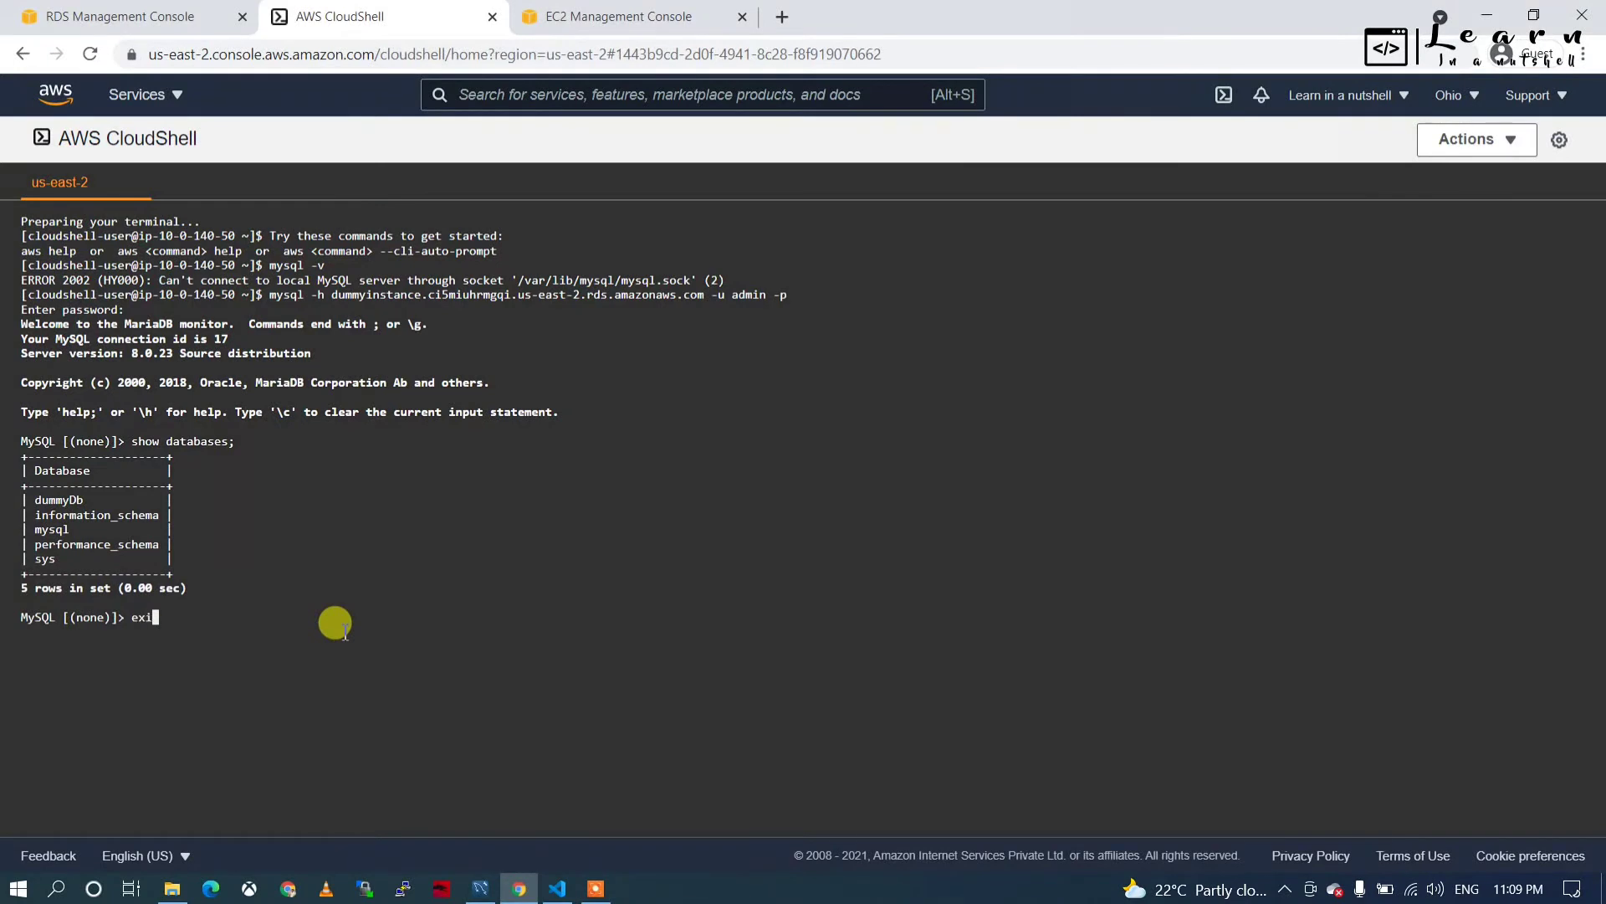
pyautogui.write('tt')
pyautogui.press('BackSpace')
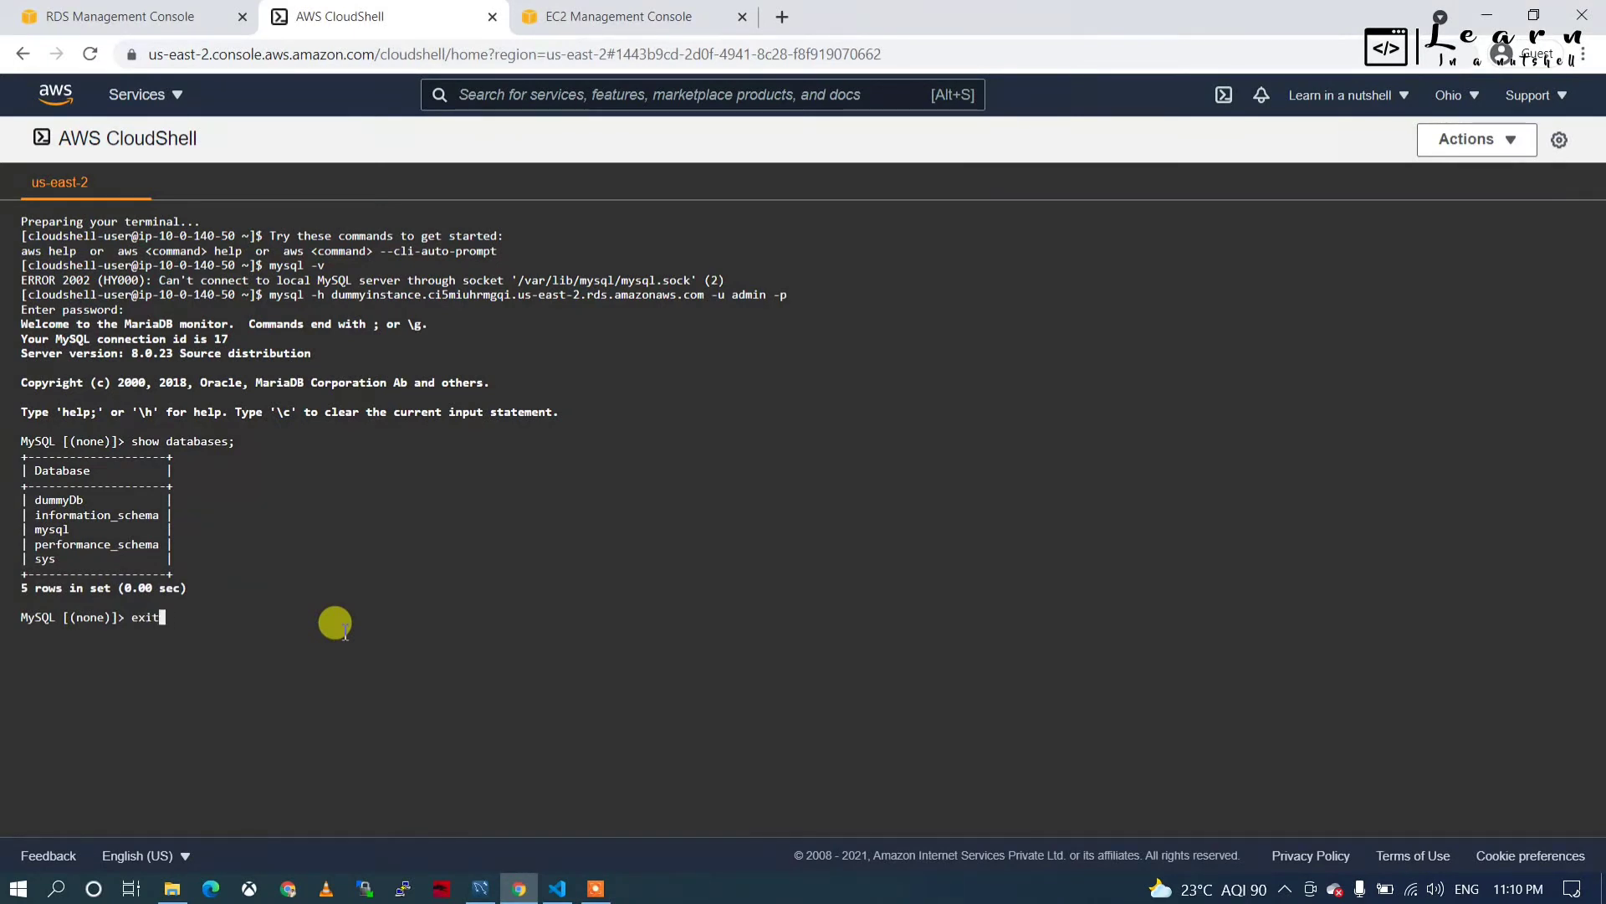
pyautogui.press('Return')
# Rerun the recalled mysql -h command to dummyinstance, reaching its password prompt.
pyautogui.press('Up')
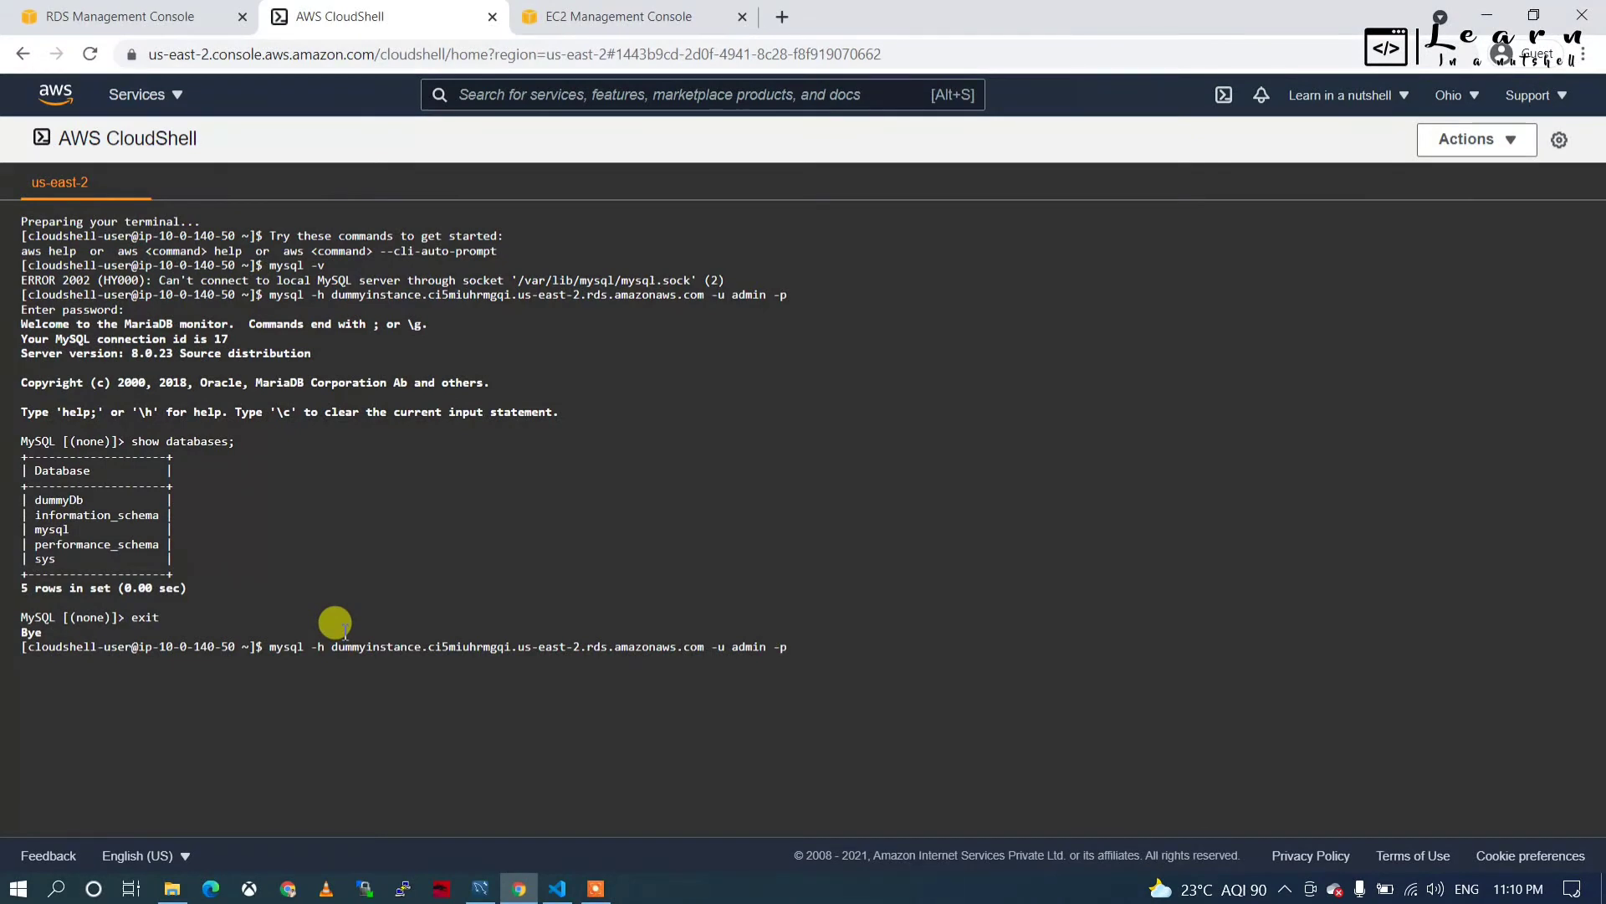
pyautogui.press('Left')
pyautogui.press('Left')
pyautogui.press('Left')
pyautogui.press('Left')
pyautogui.press('Return')
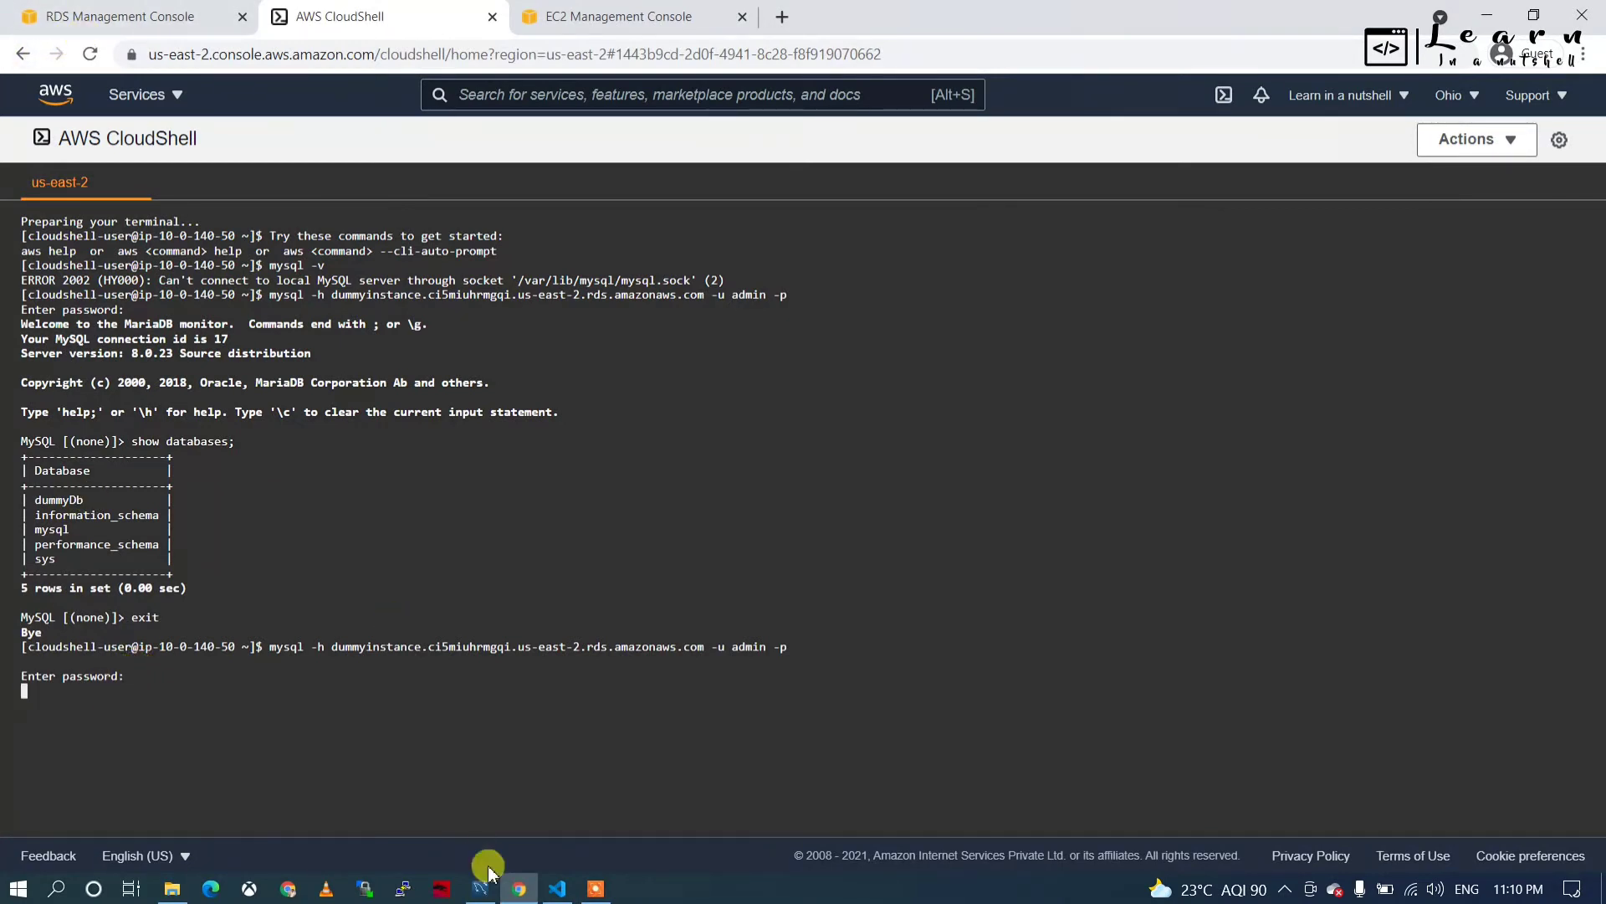
pyautogui.click(480, 890)
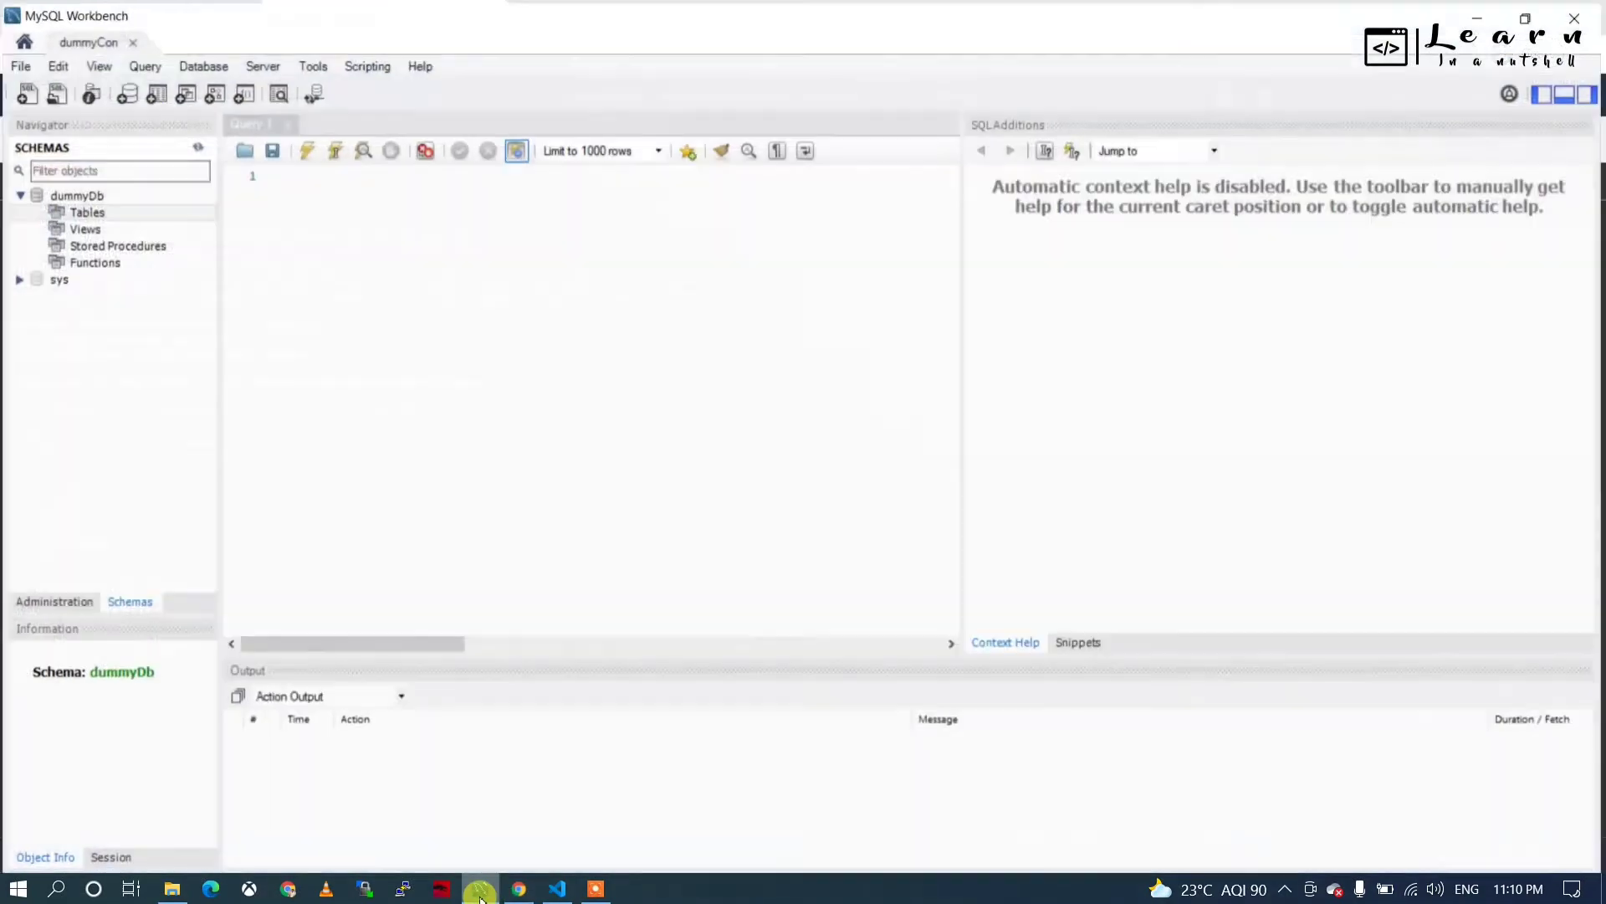
# Change the dummyCon connection's port to 3315 and test it successfully with the admin password.
pyautogui.click(193, 72)
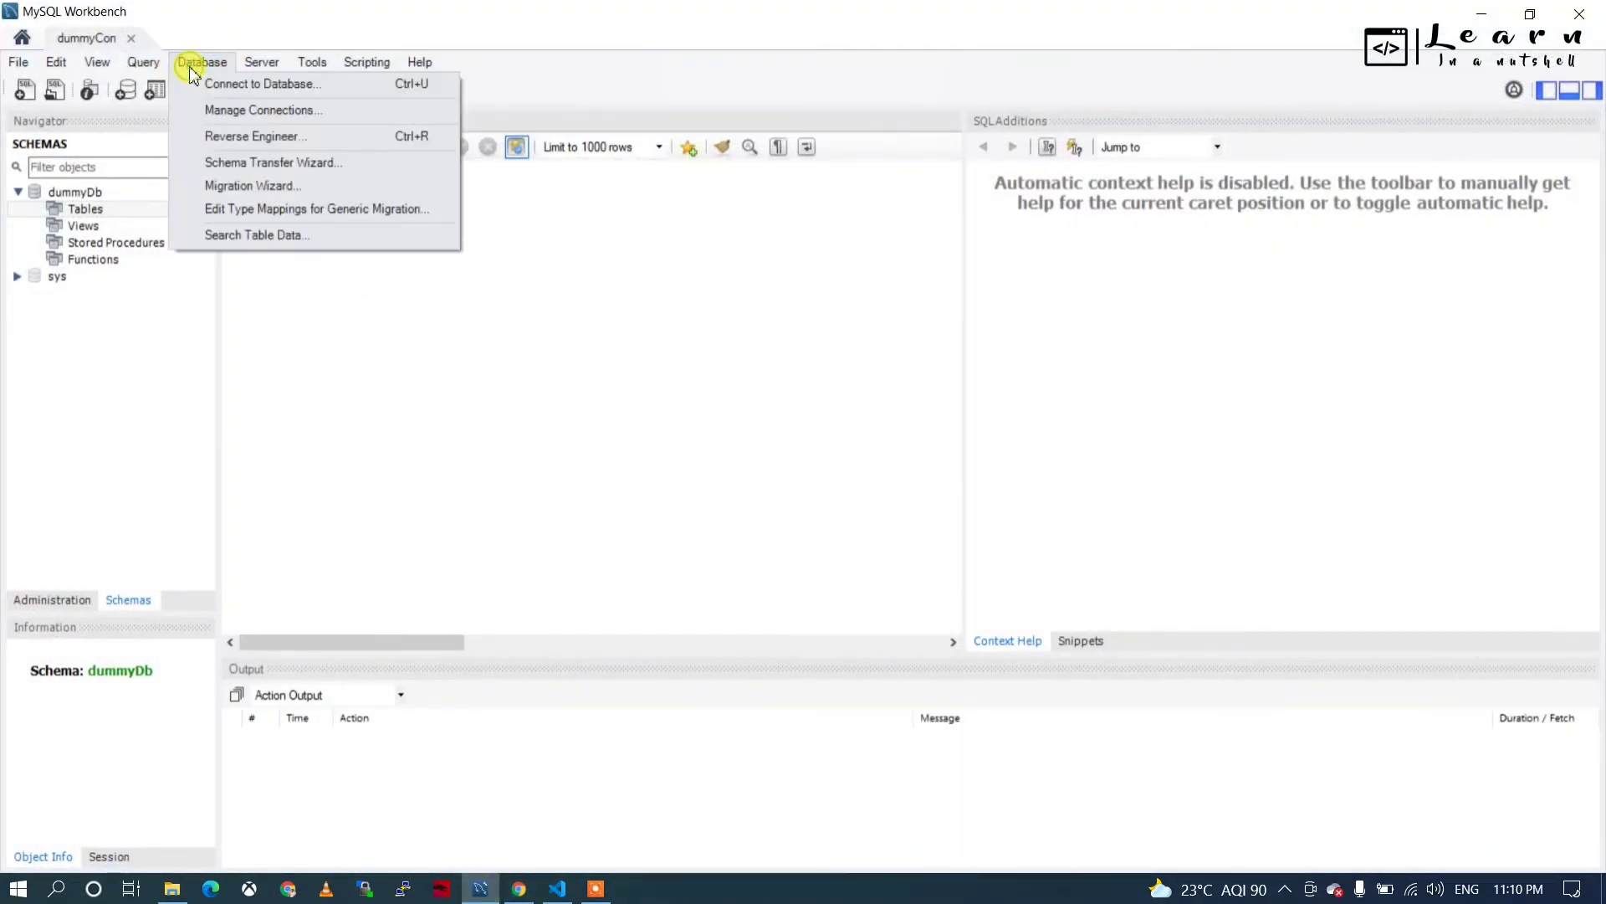
pyautogui.click(226, 117)
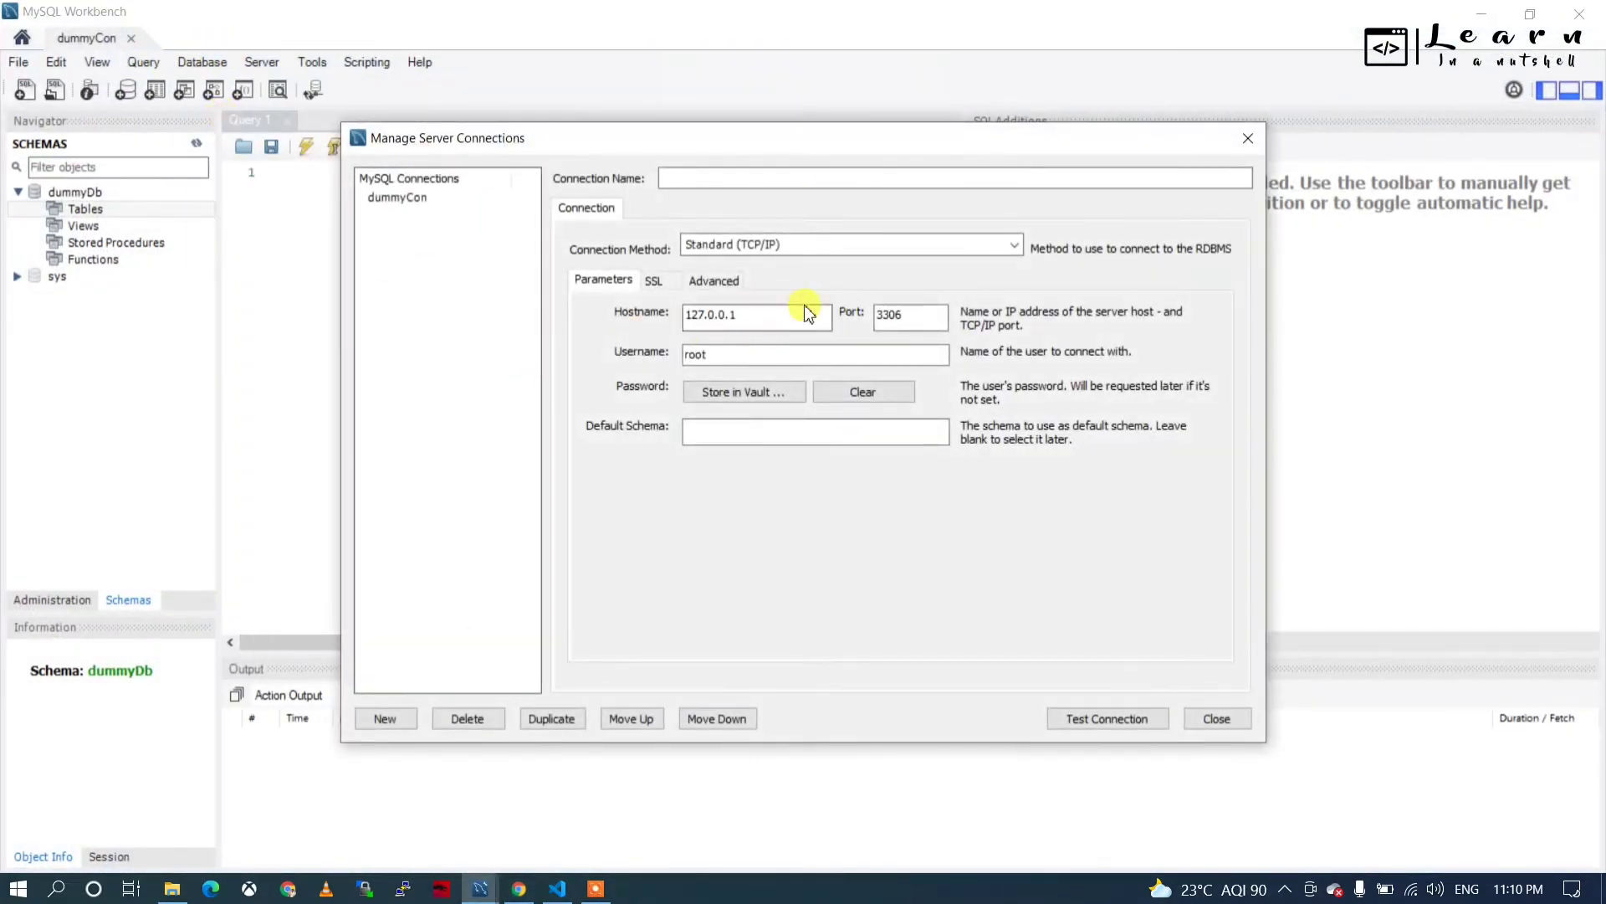
pyautogui.click(418, 199)
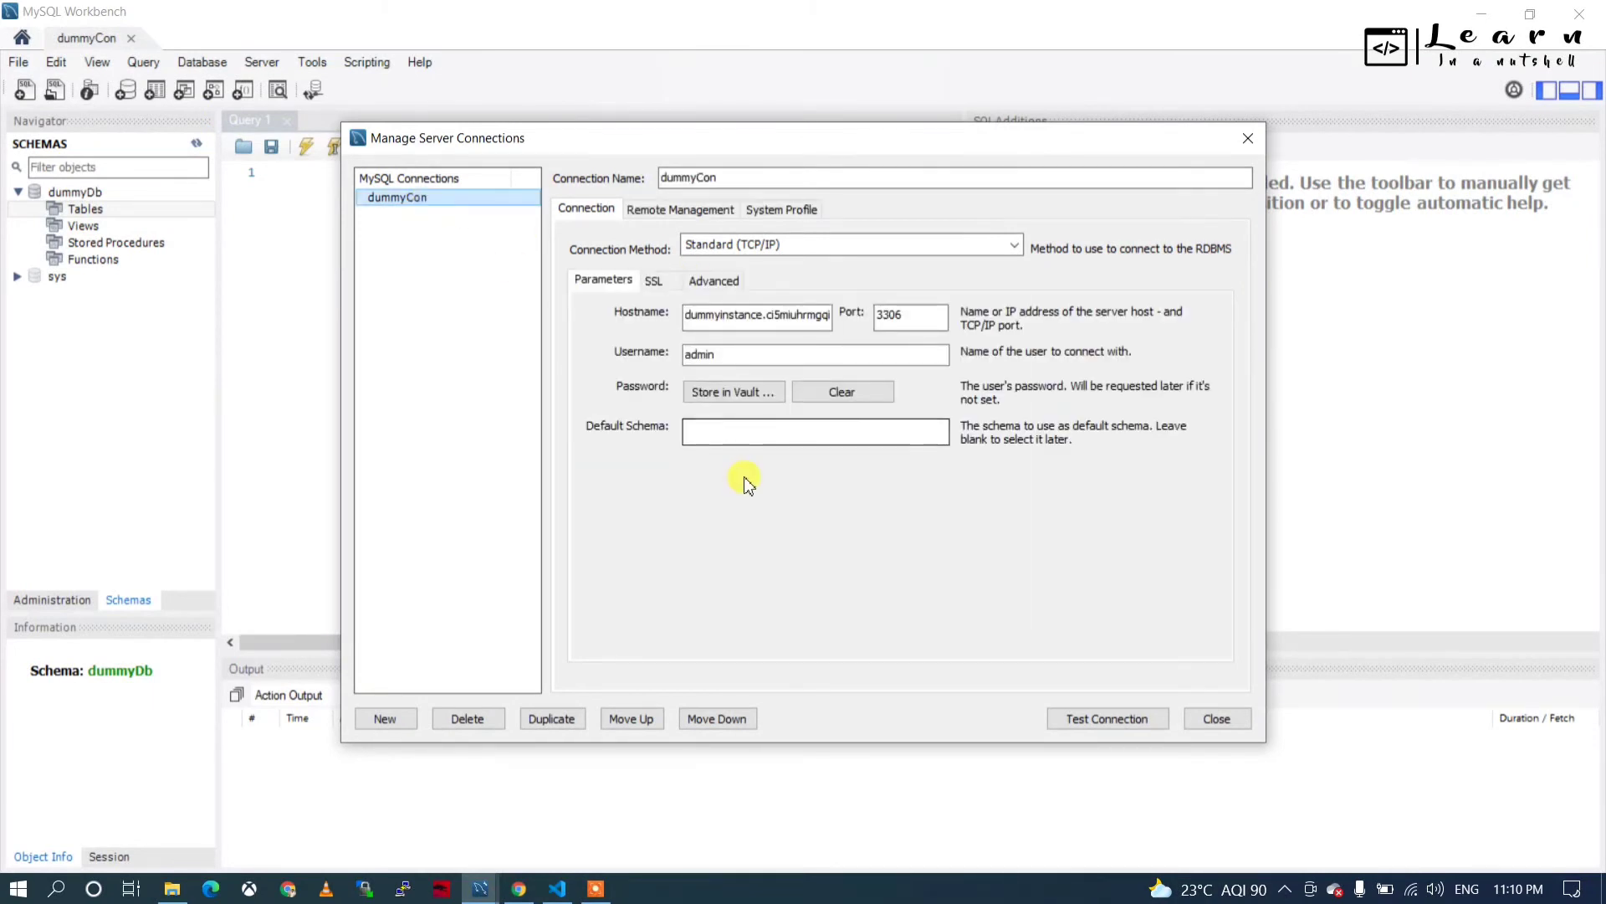
pyautogui.click(931, 312)
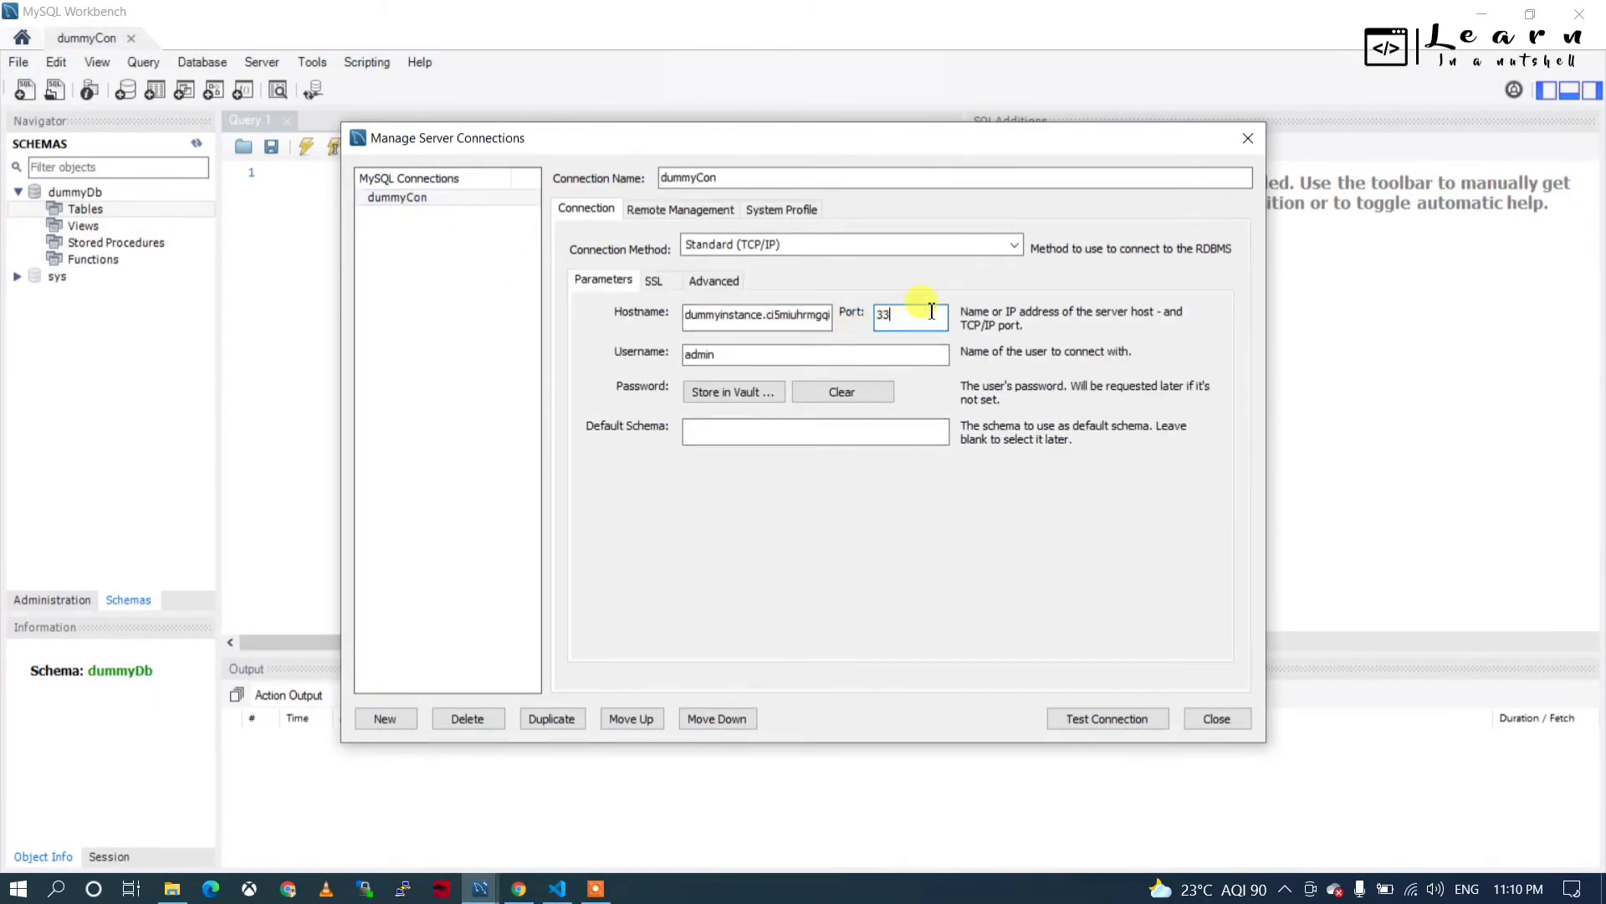
pyautogui.write('15')
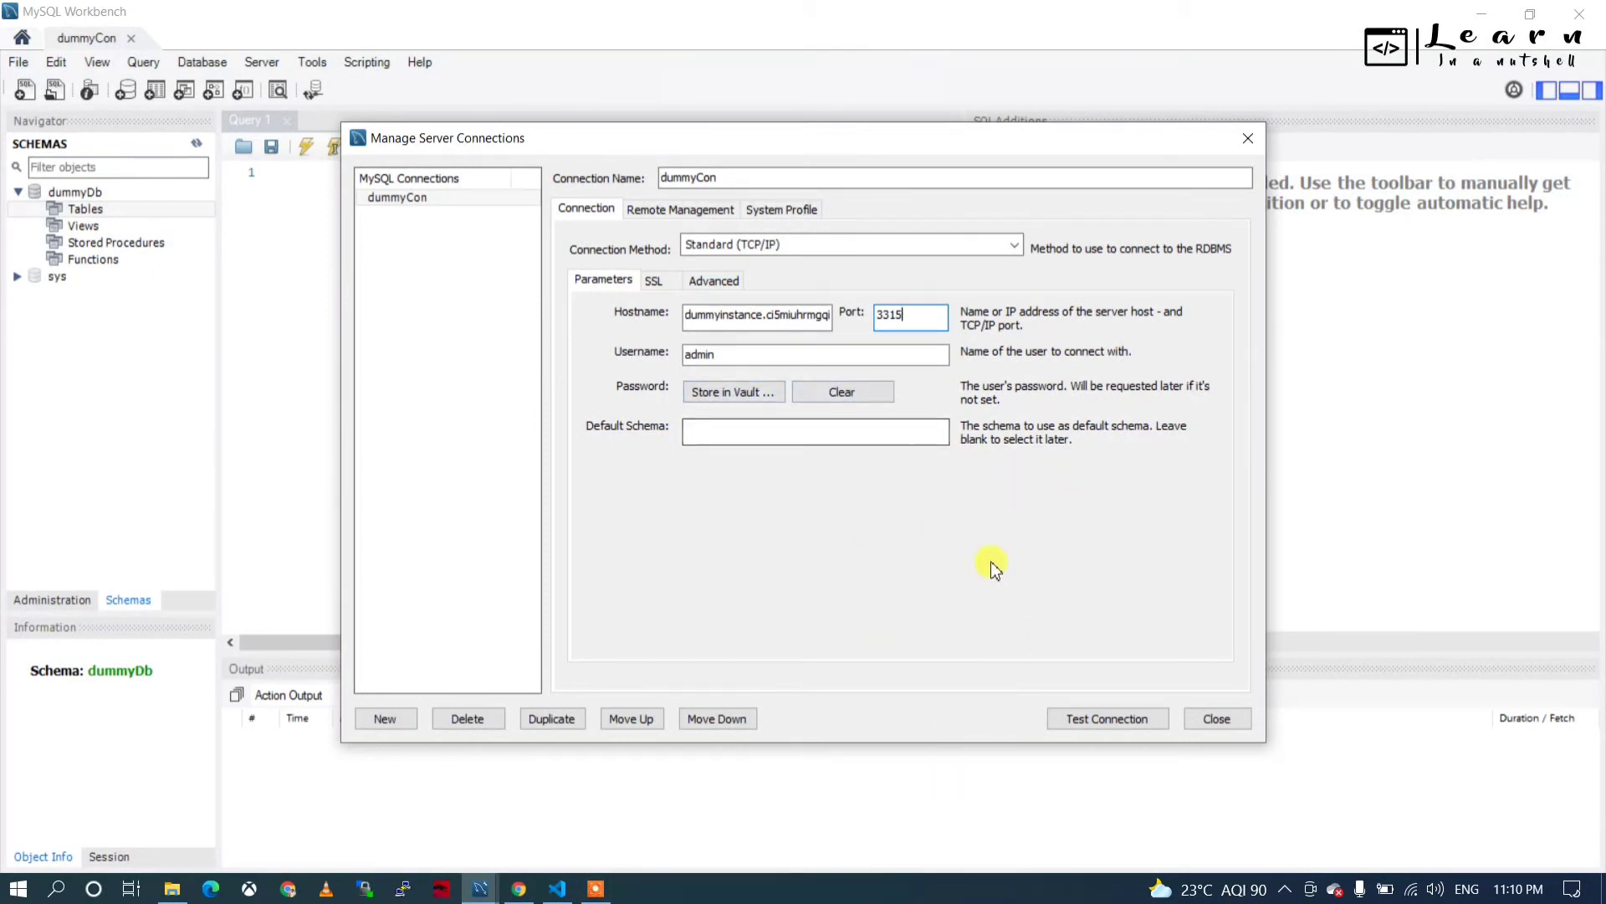
pyautogui.click(1107, 720)
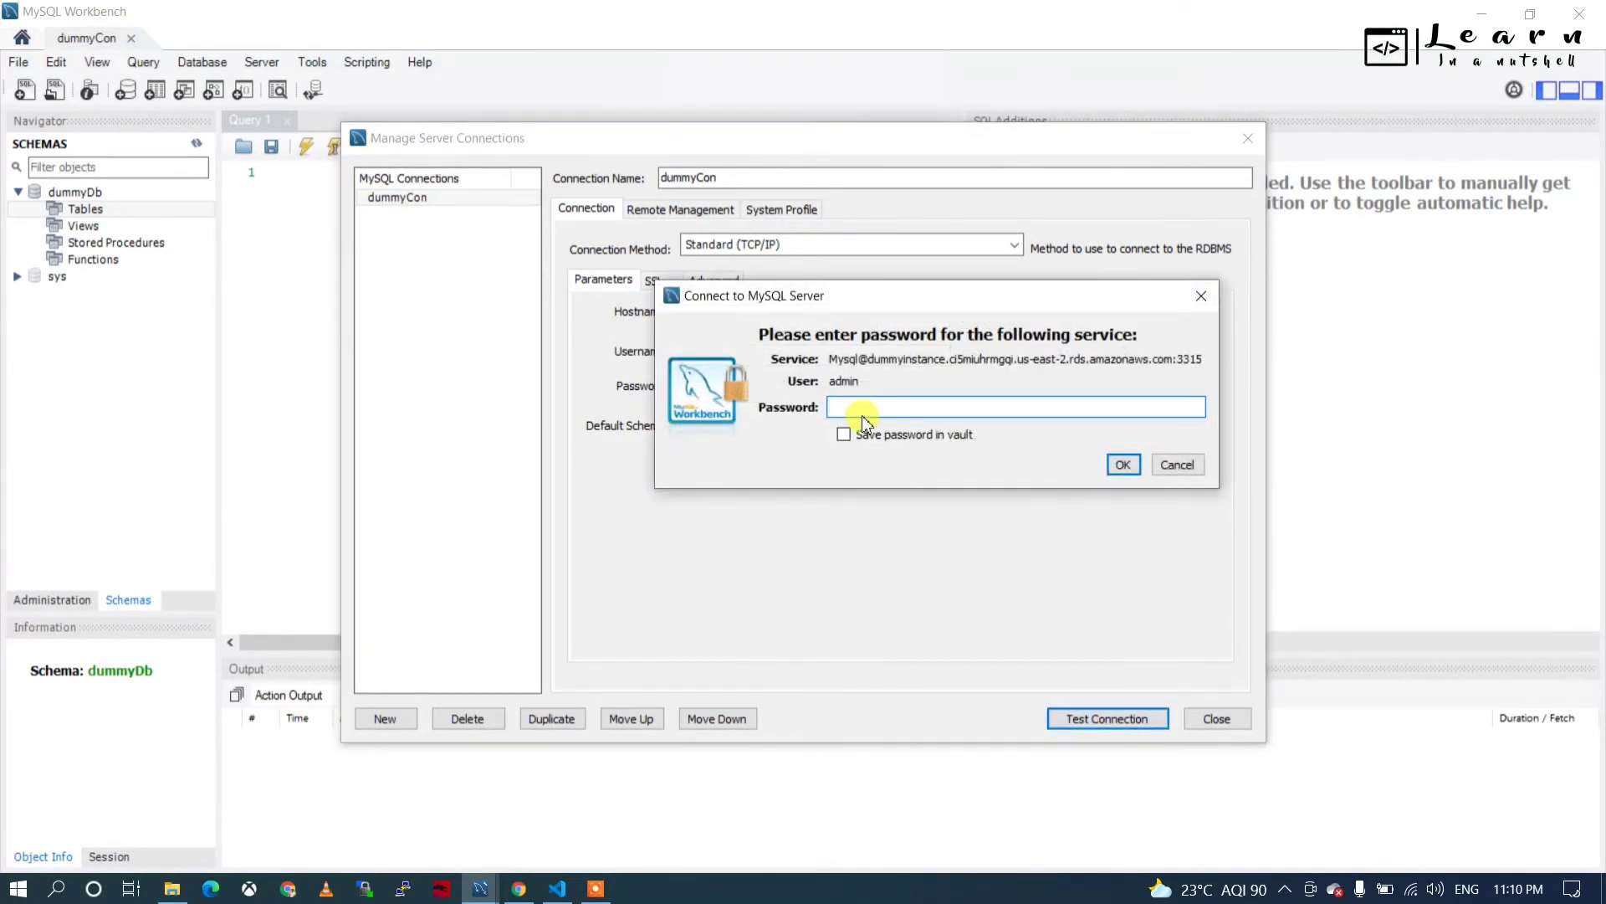
pyautogui.write('*')
pyautogui.click(1123, 465)
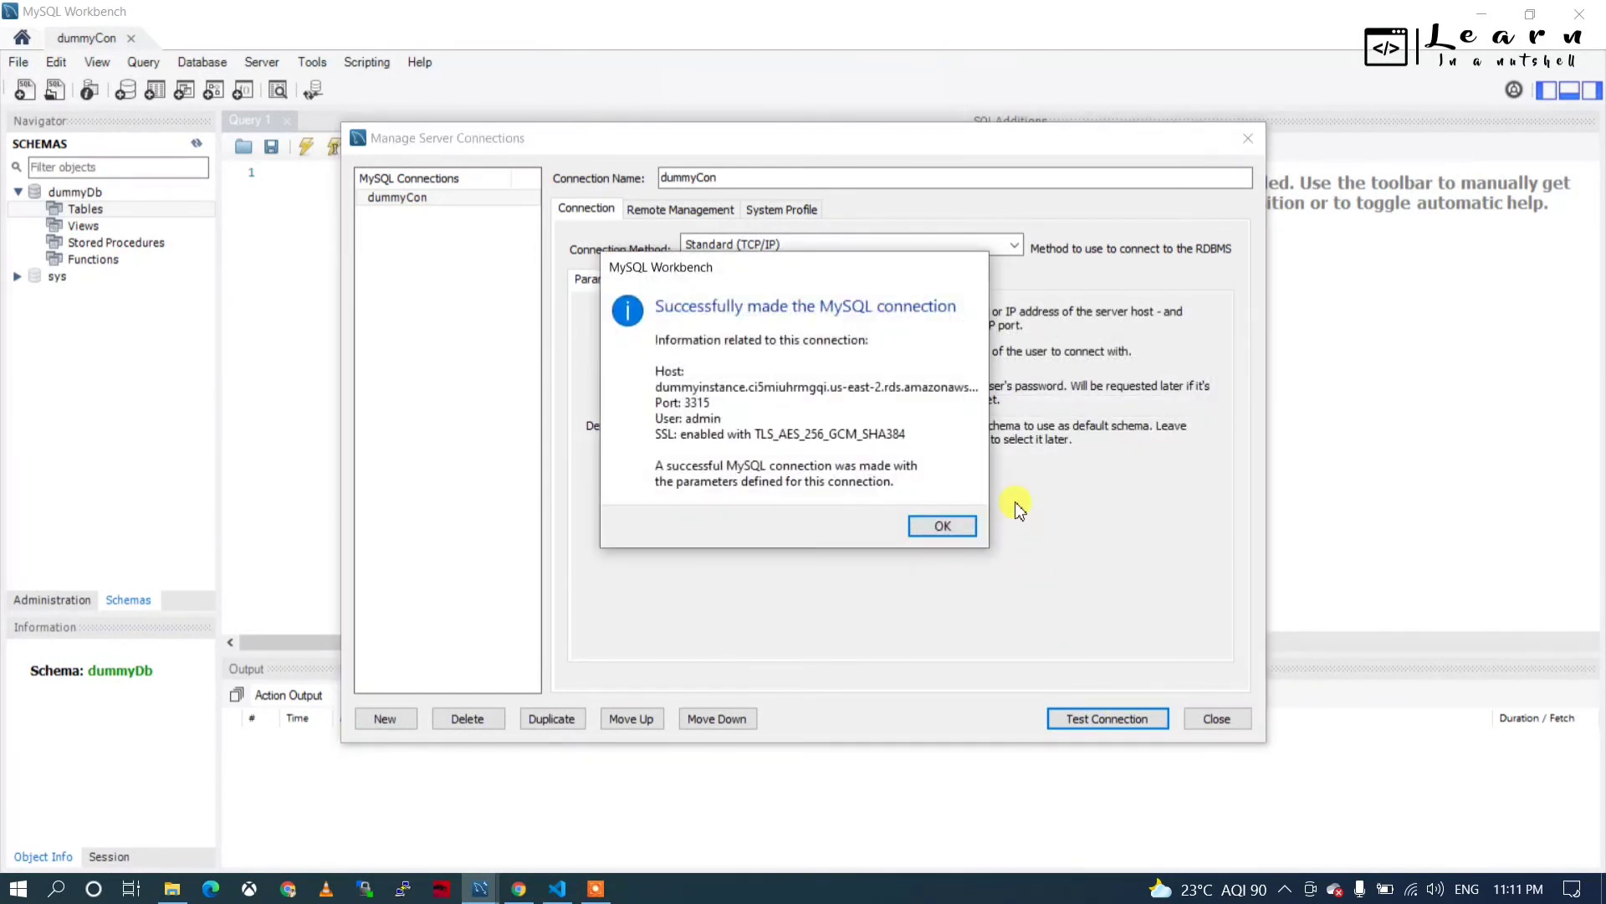
pyautogui.click(943, 526)
pyautogui.click(1213, 720)
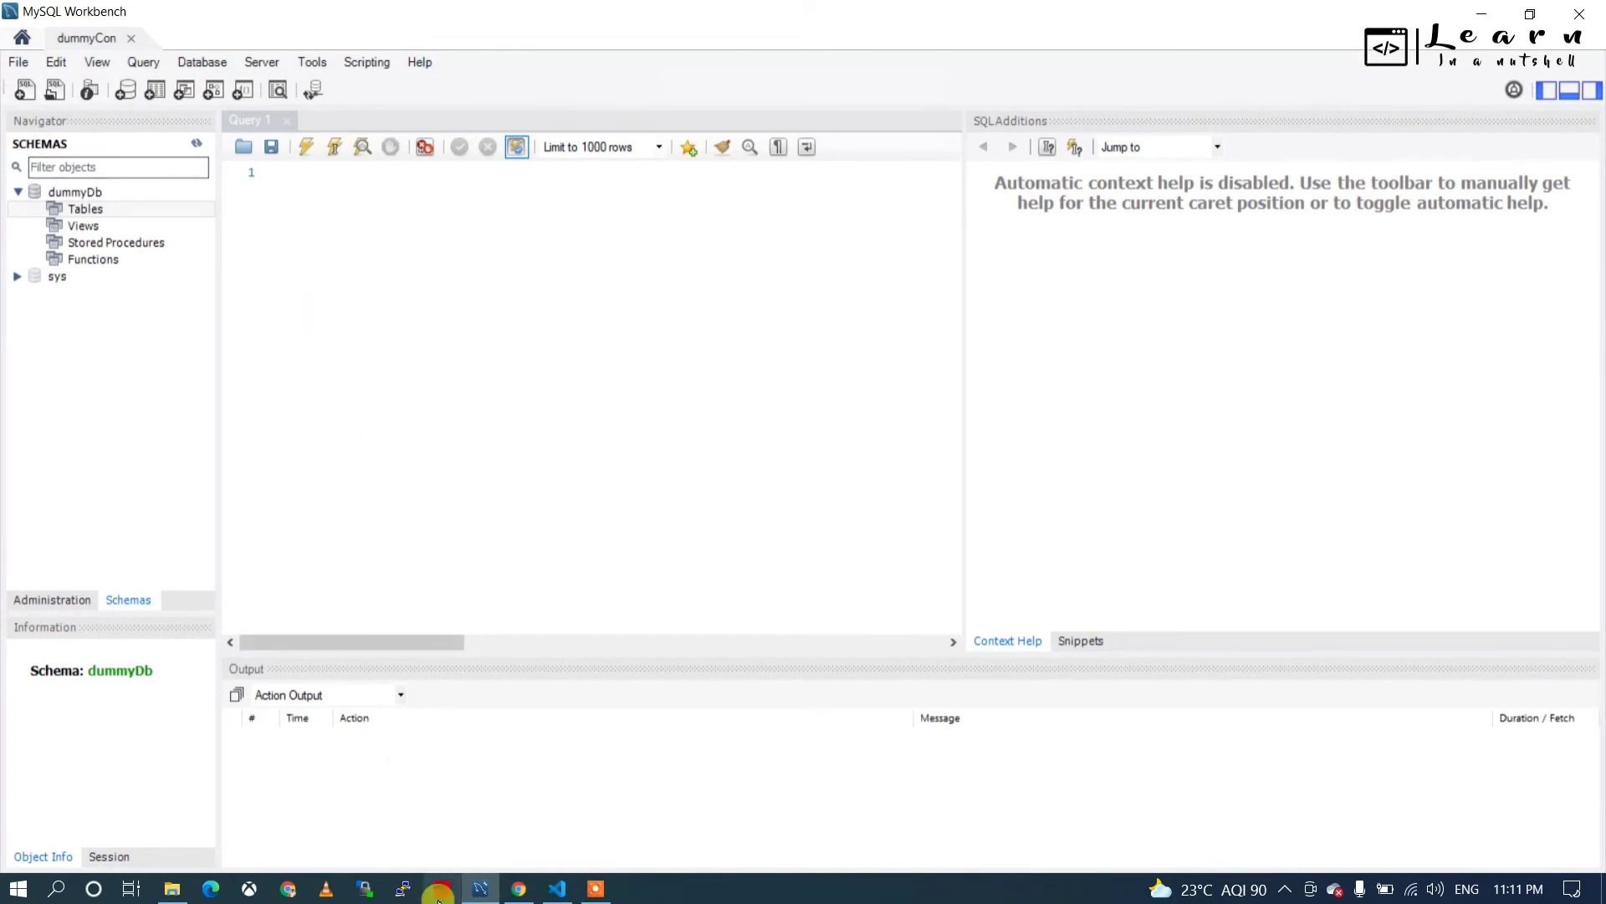
# Install the MySQL Database Client extension from a mysql search and open its Connect to Database Server form.
pyautogui.click(558, 889)
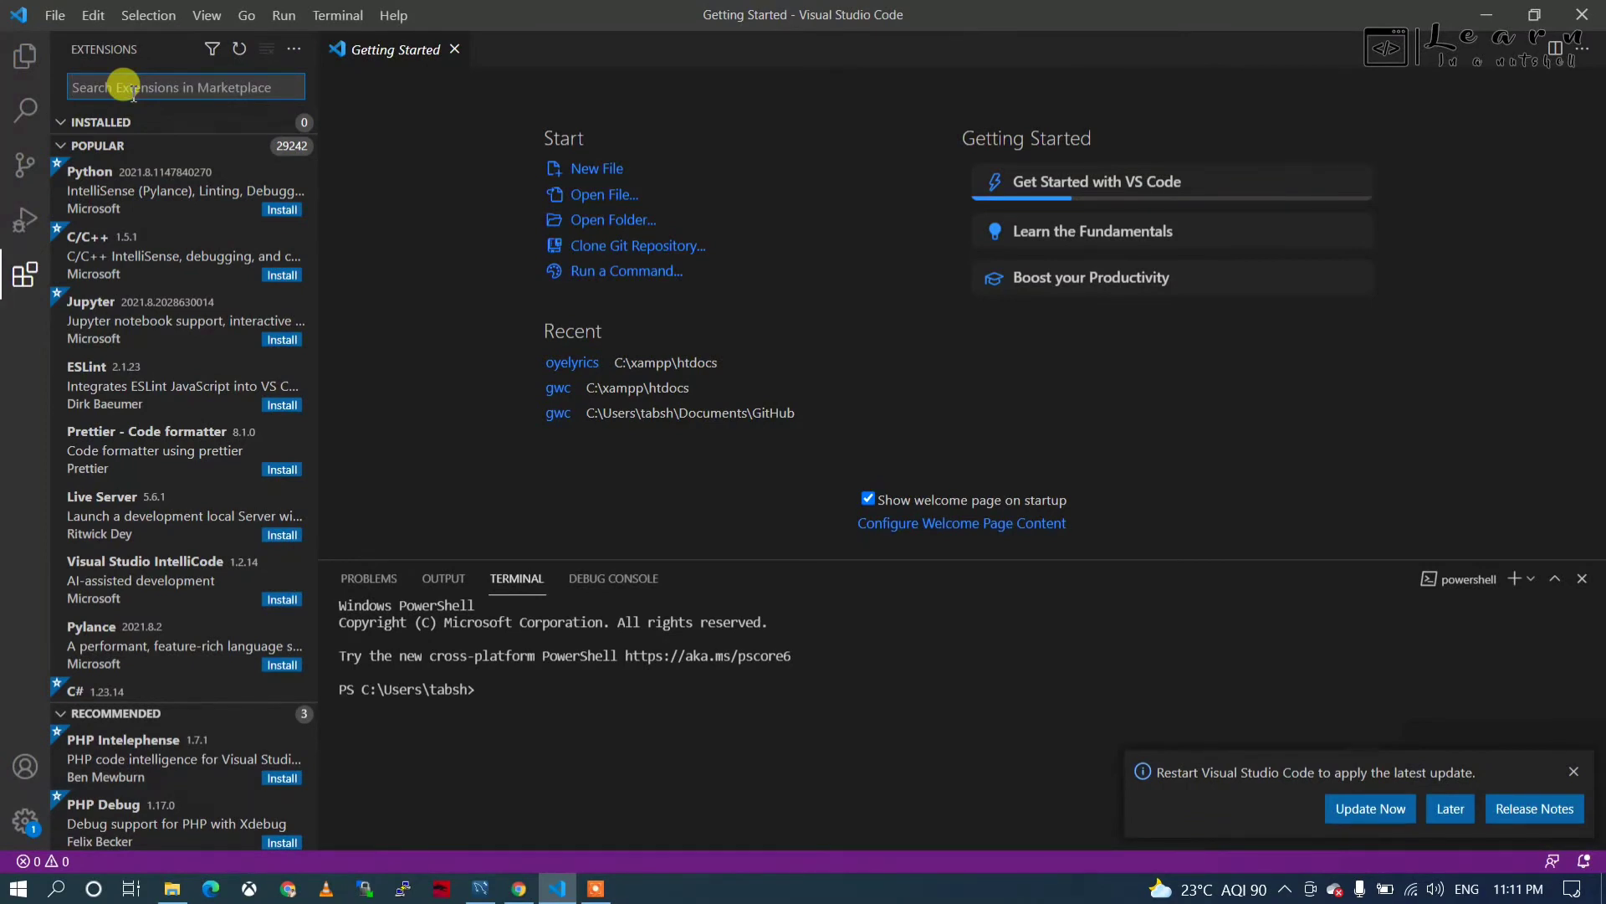
pyautogui.write('mysql')
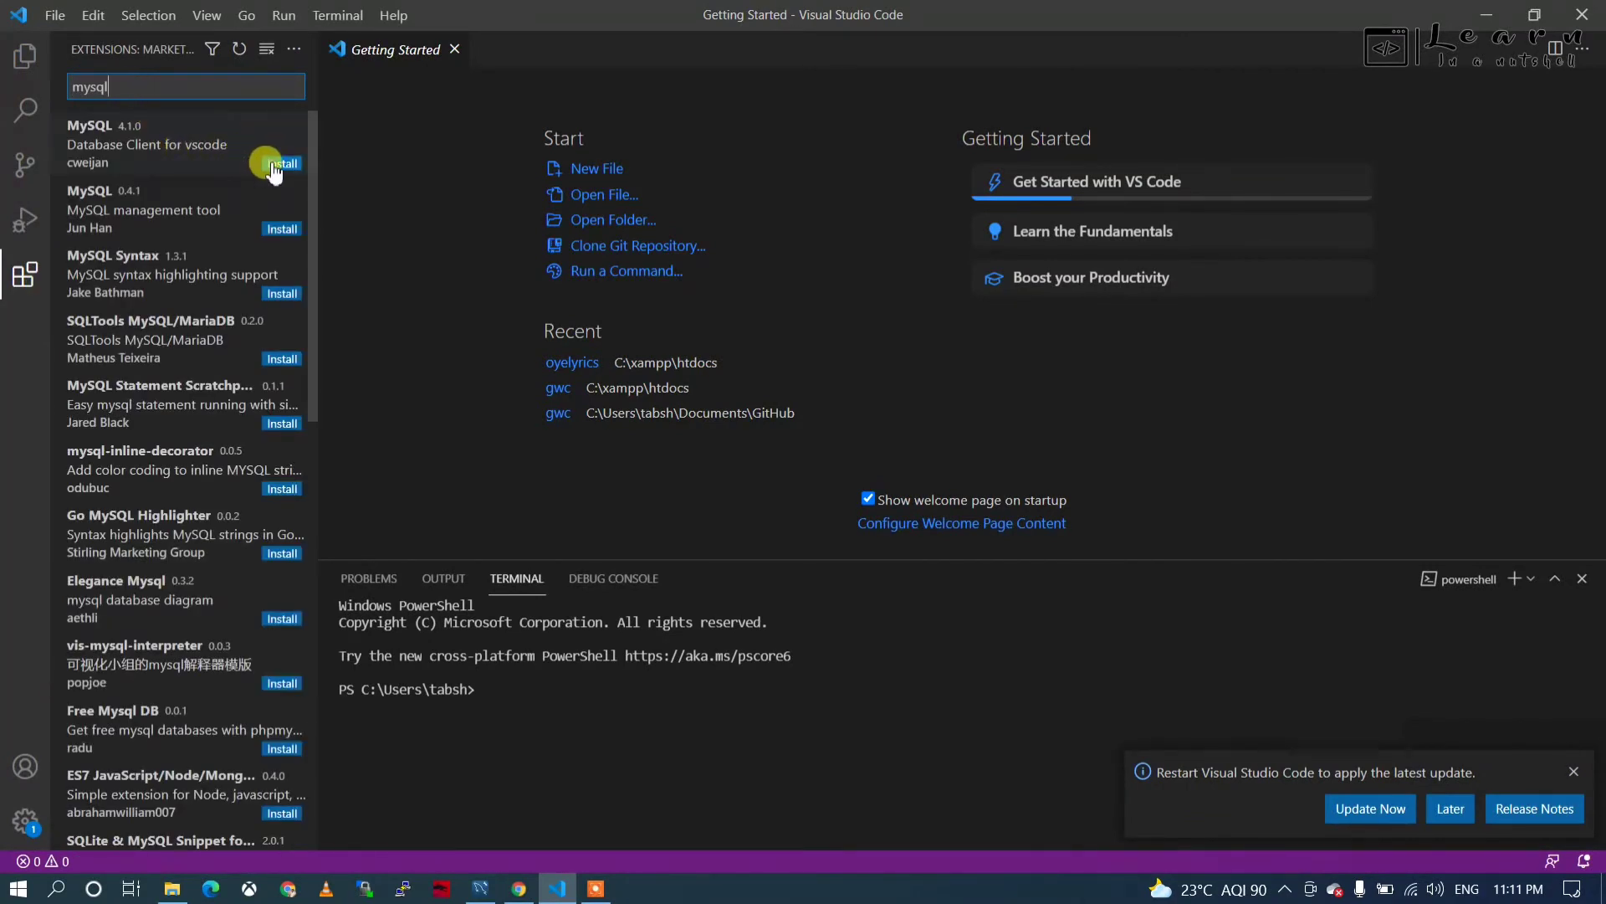
pyautogui.click(274, 164)
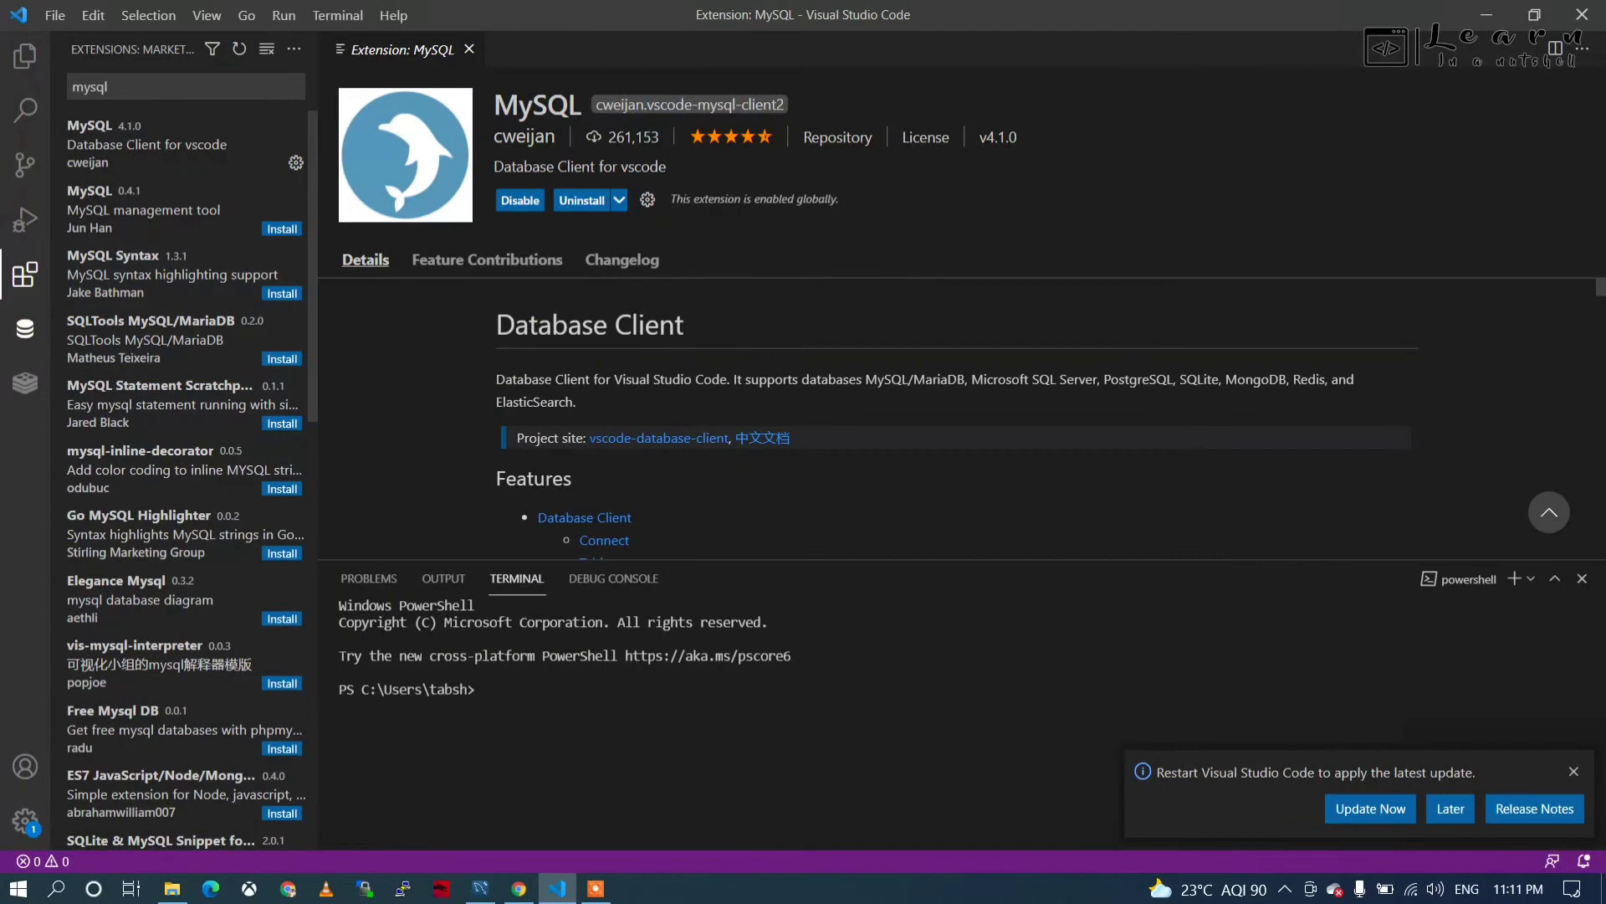
pyautogui.click(25, 329)
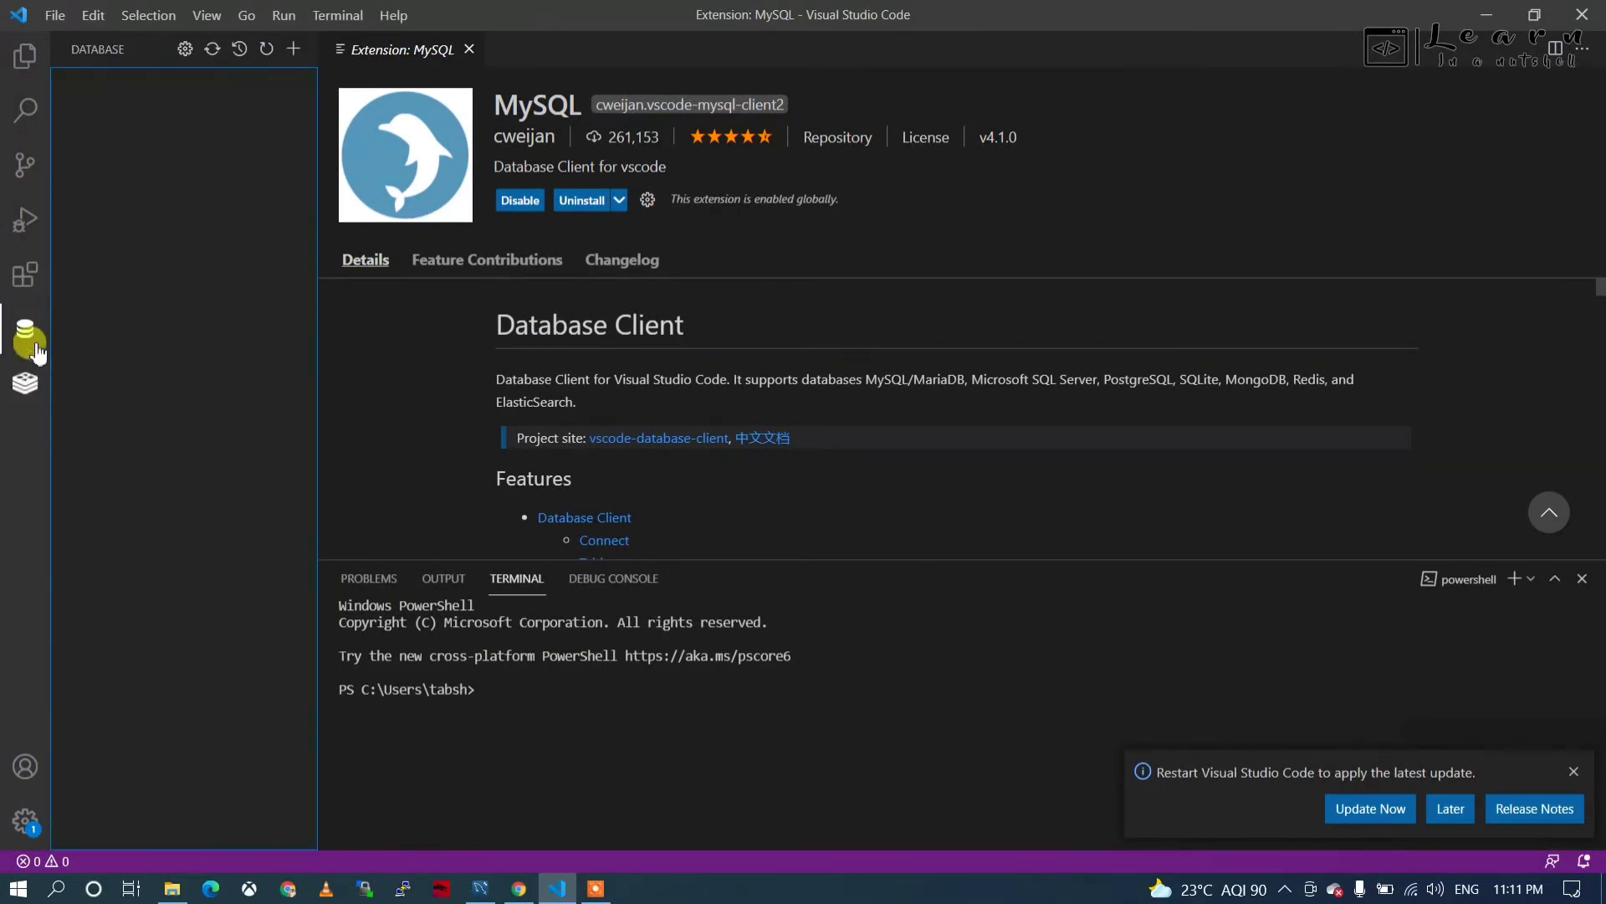
pyautogui.click(294, 52)
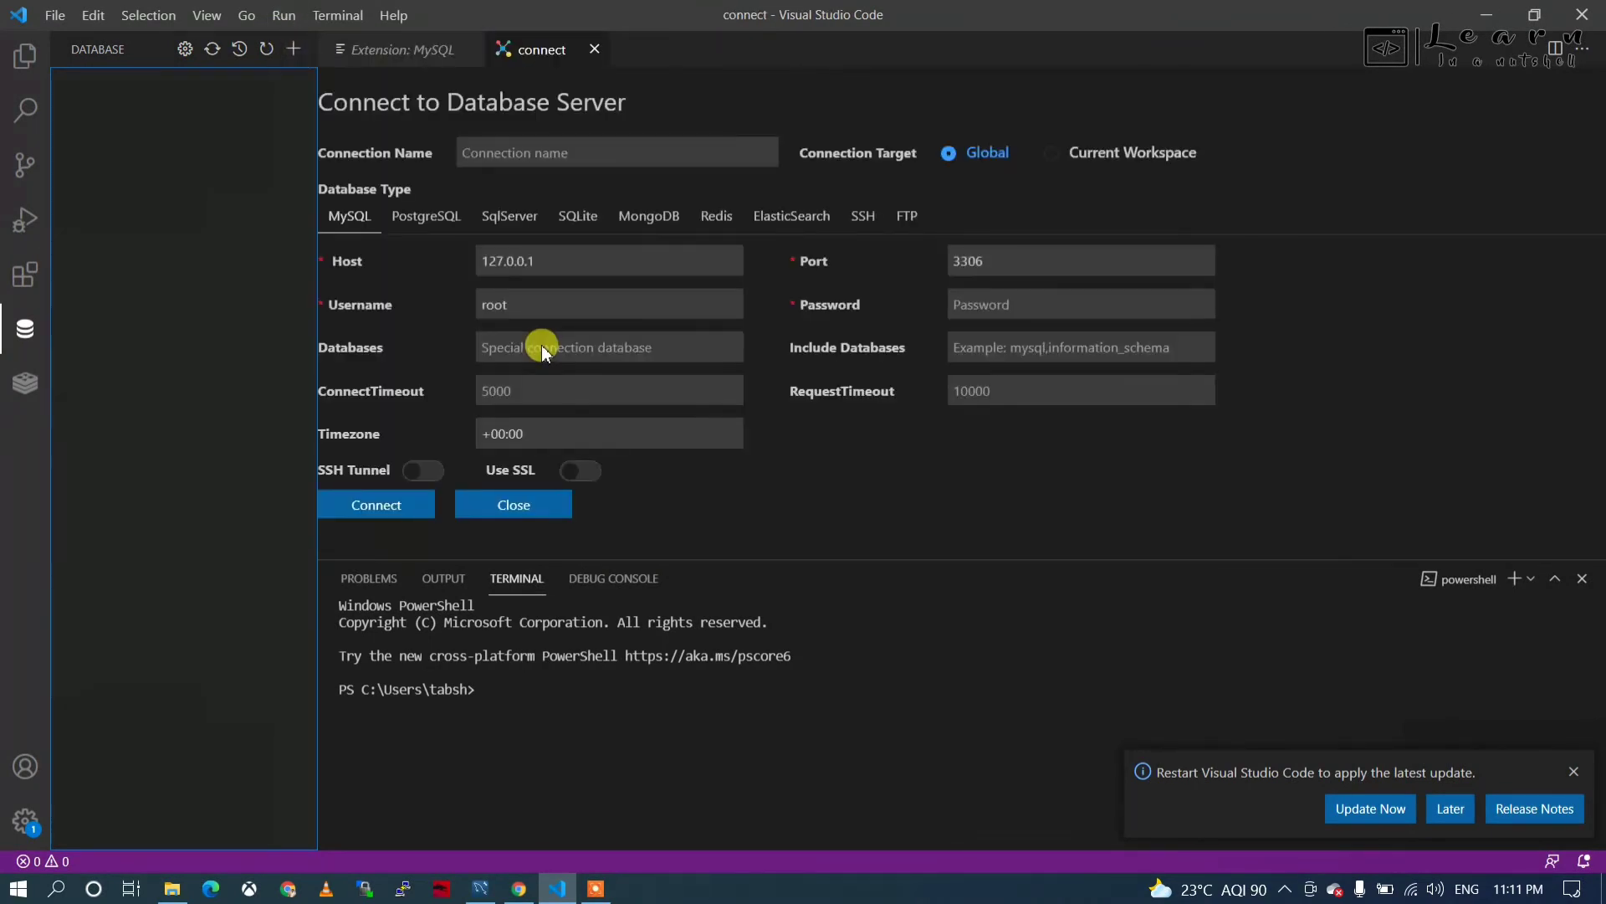
# Fill the connection form with the RDS endpoint host, username admin, port and password, and try connecting.
pyautogui.click(523, 264)
pyautogui.hotkey('ctrl', 'v')
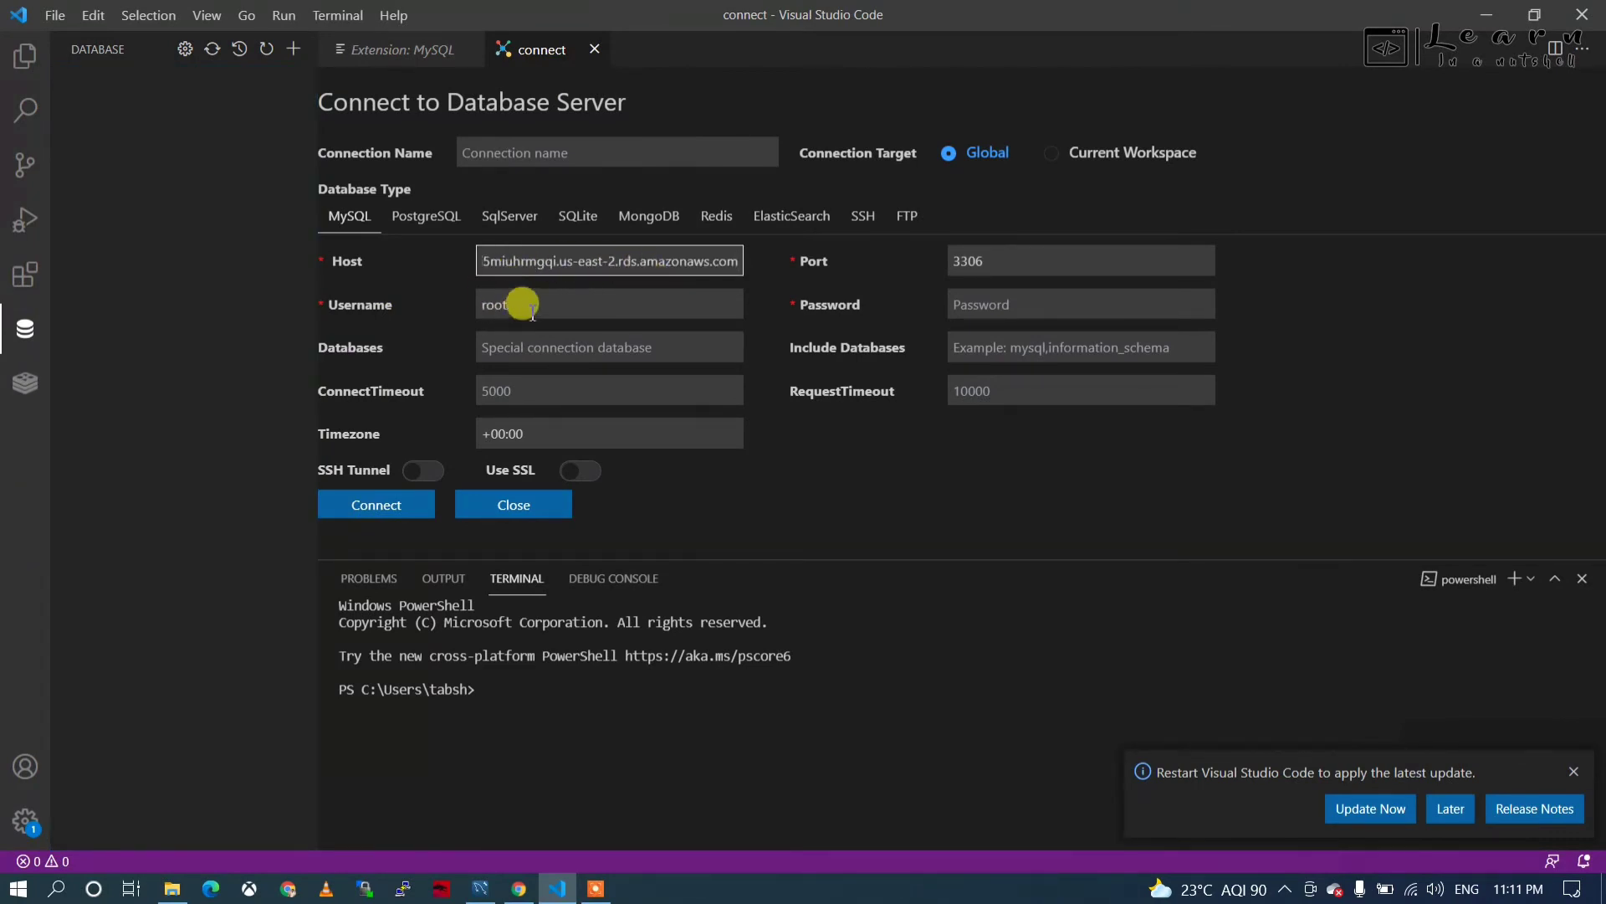
pyautogui.click(531, 301)
pyautogui.press('BackSpace')
pyautogui.press('BackSpace')
pyautogui.press('BackSpace')
pyautogui.press('BackSpace')
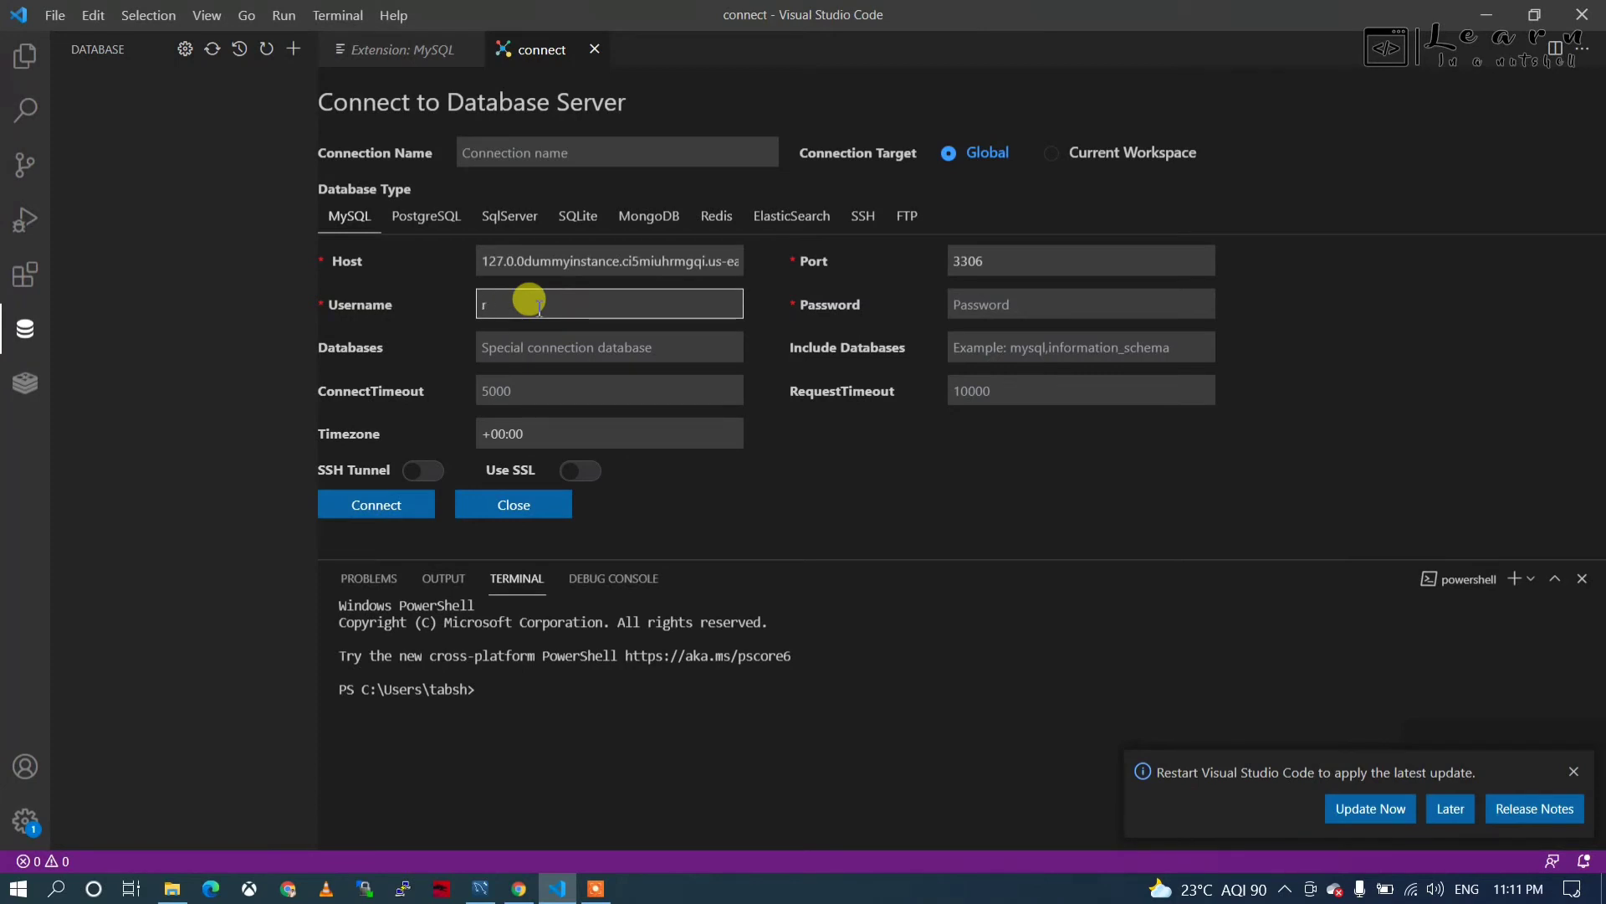
pyautogui.write('admin')
pyautogui.click(994, 263)
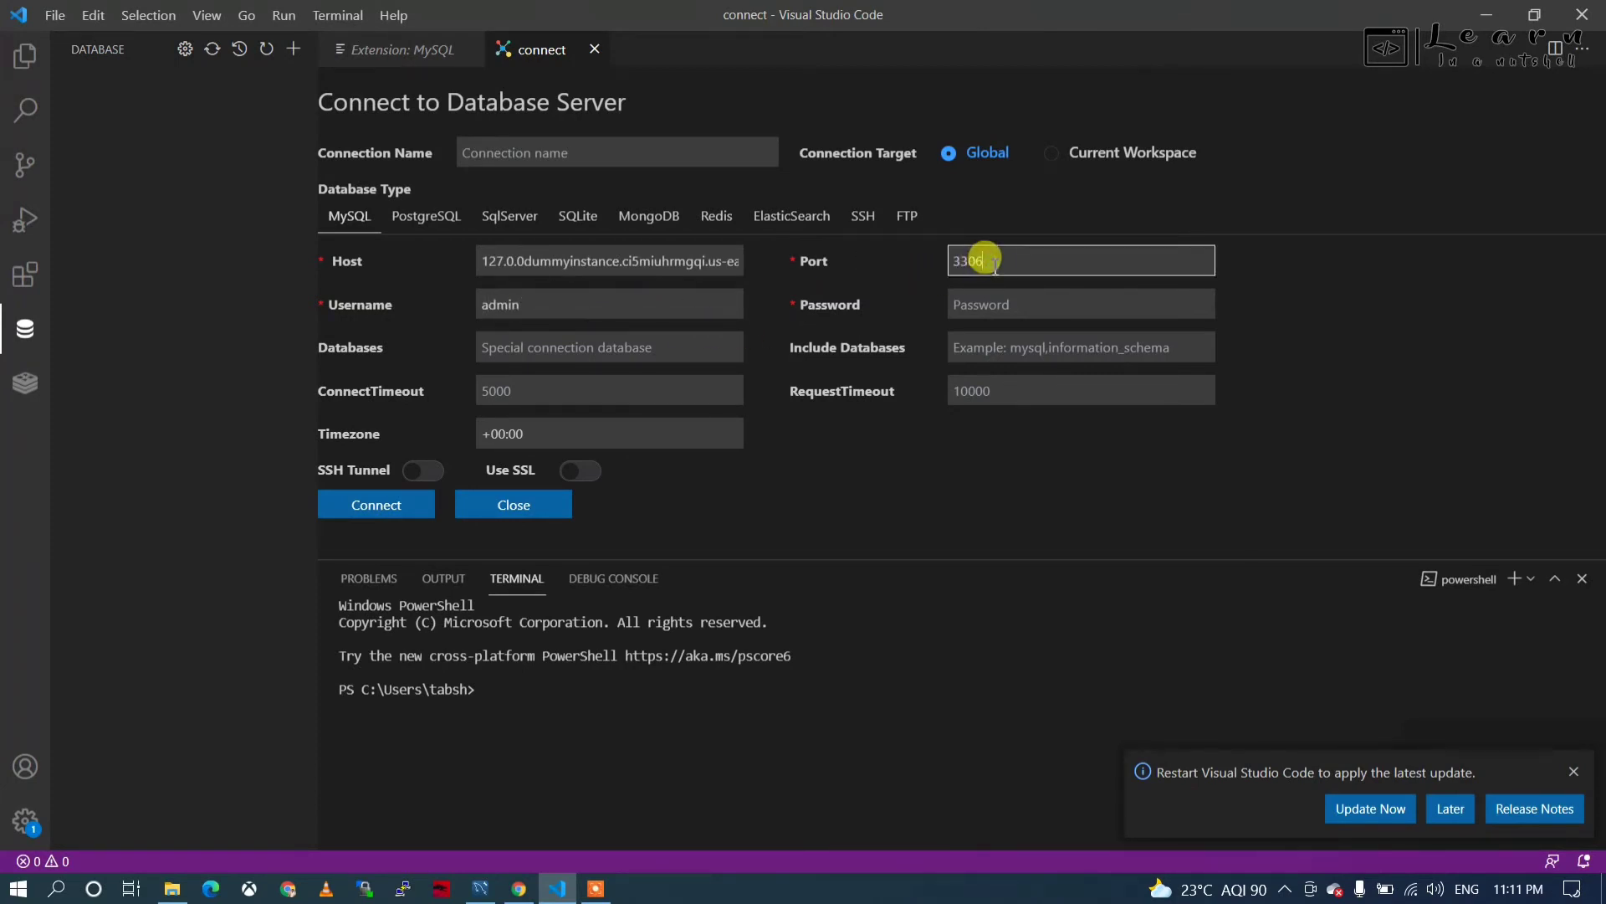
pyautogui.press('BackSpace')
pyautogui.press('BackSpace')
pyautogui.click(1003, 306)
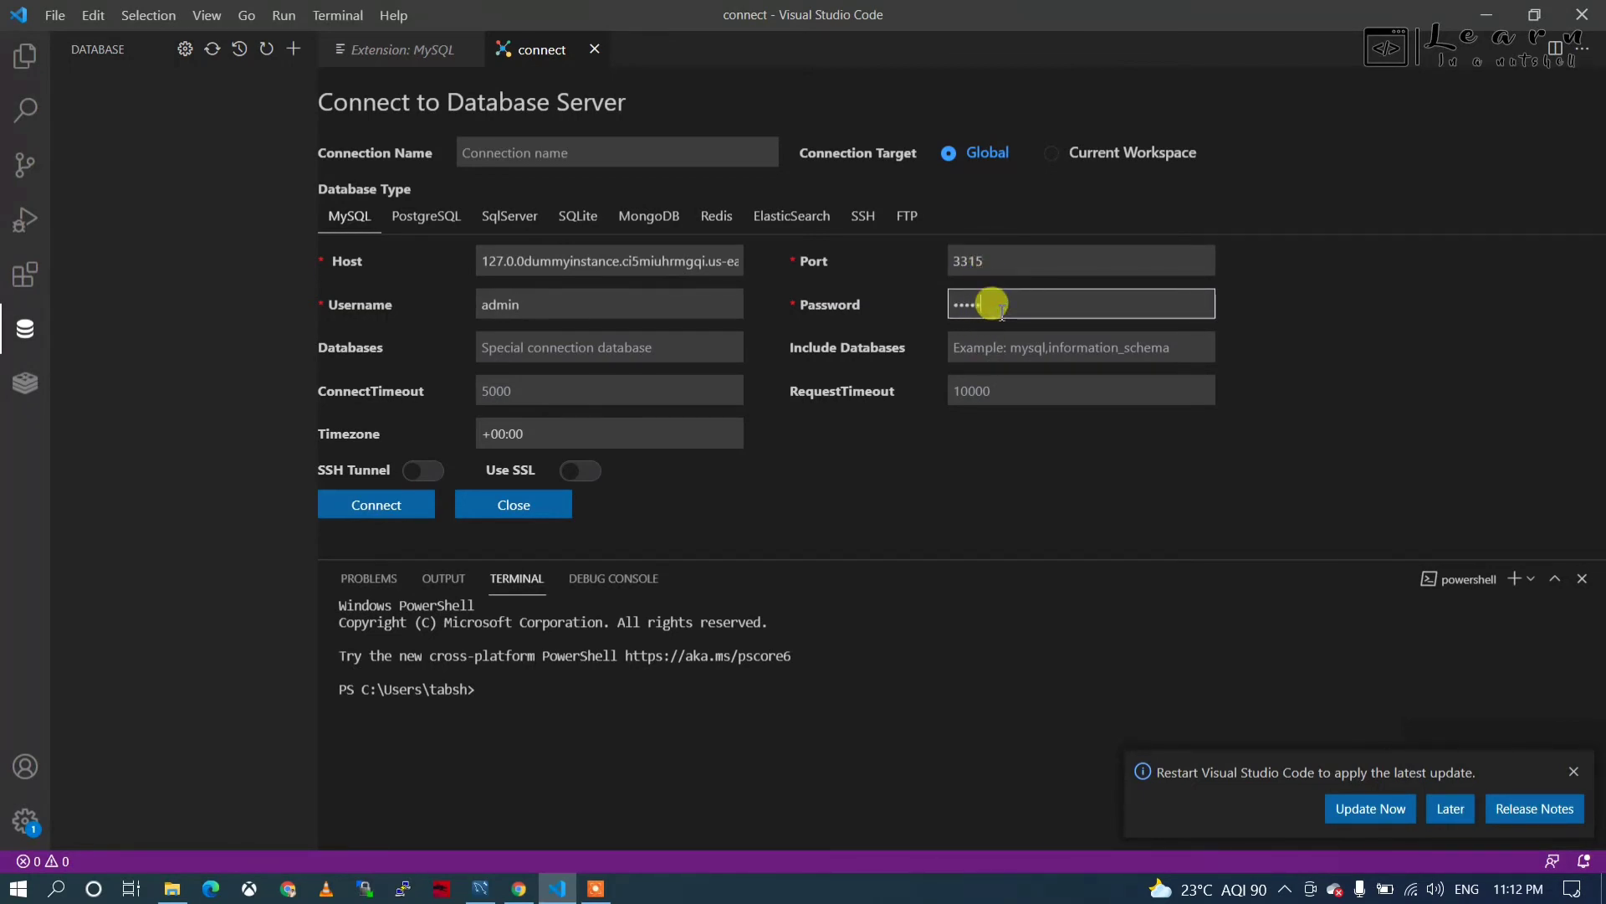
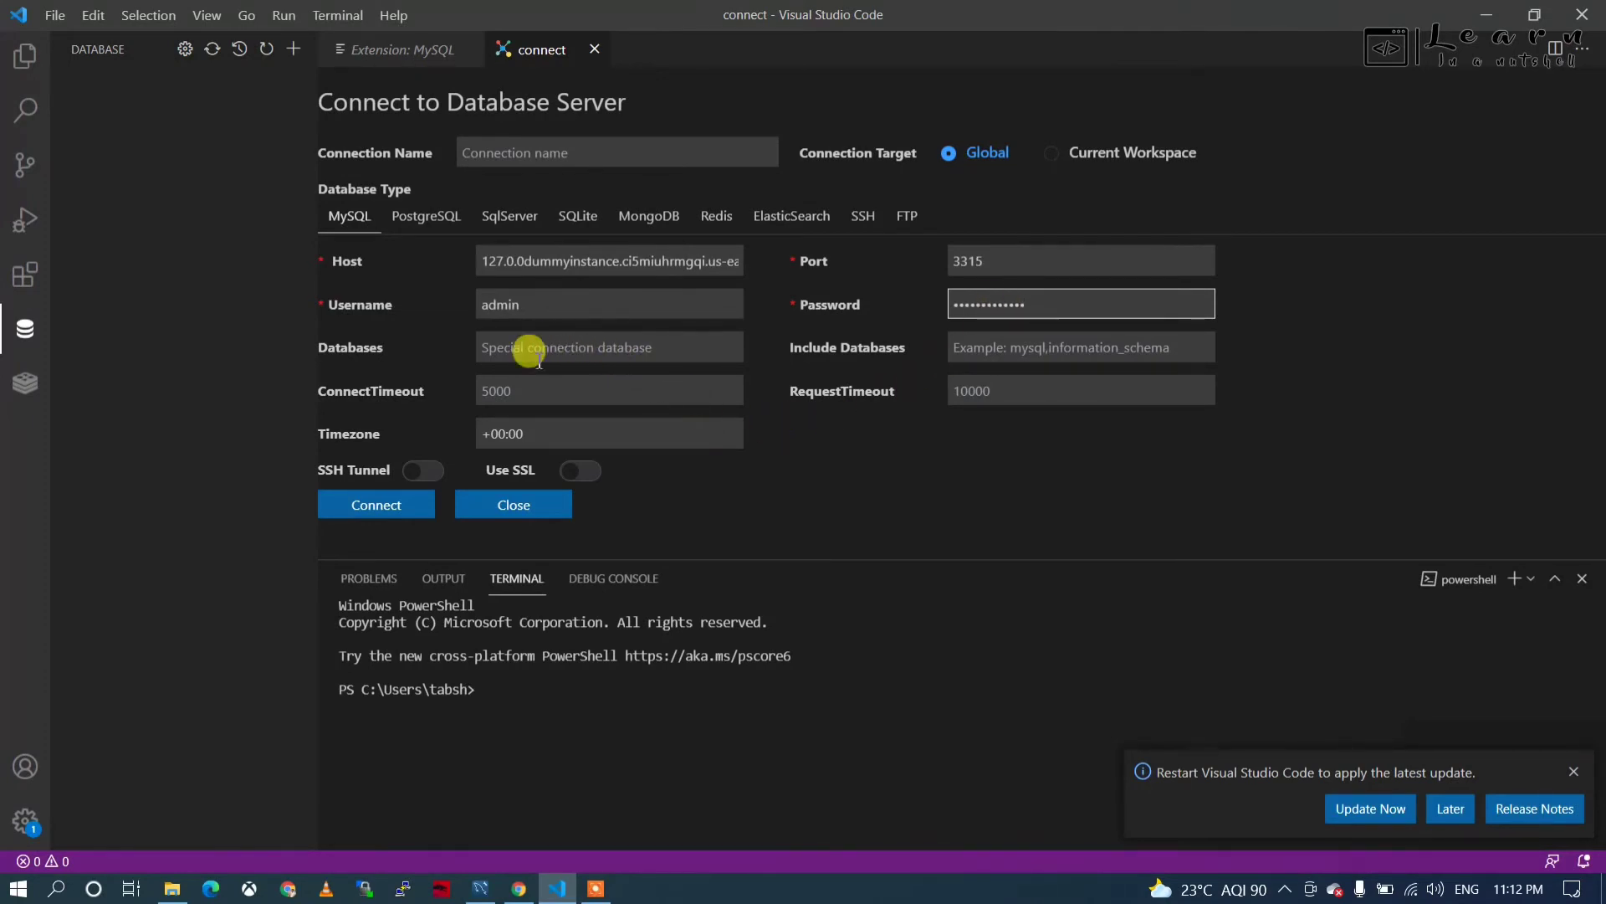
pyautogui.click(375, 510)
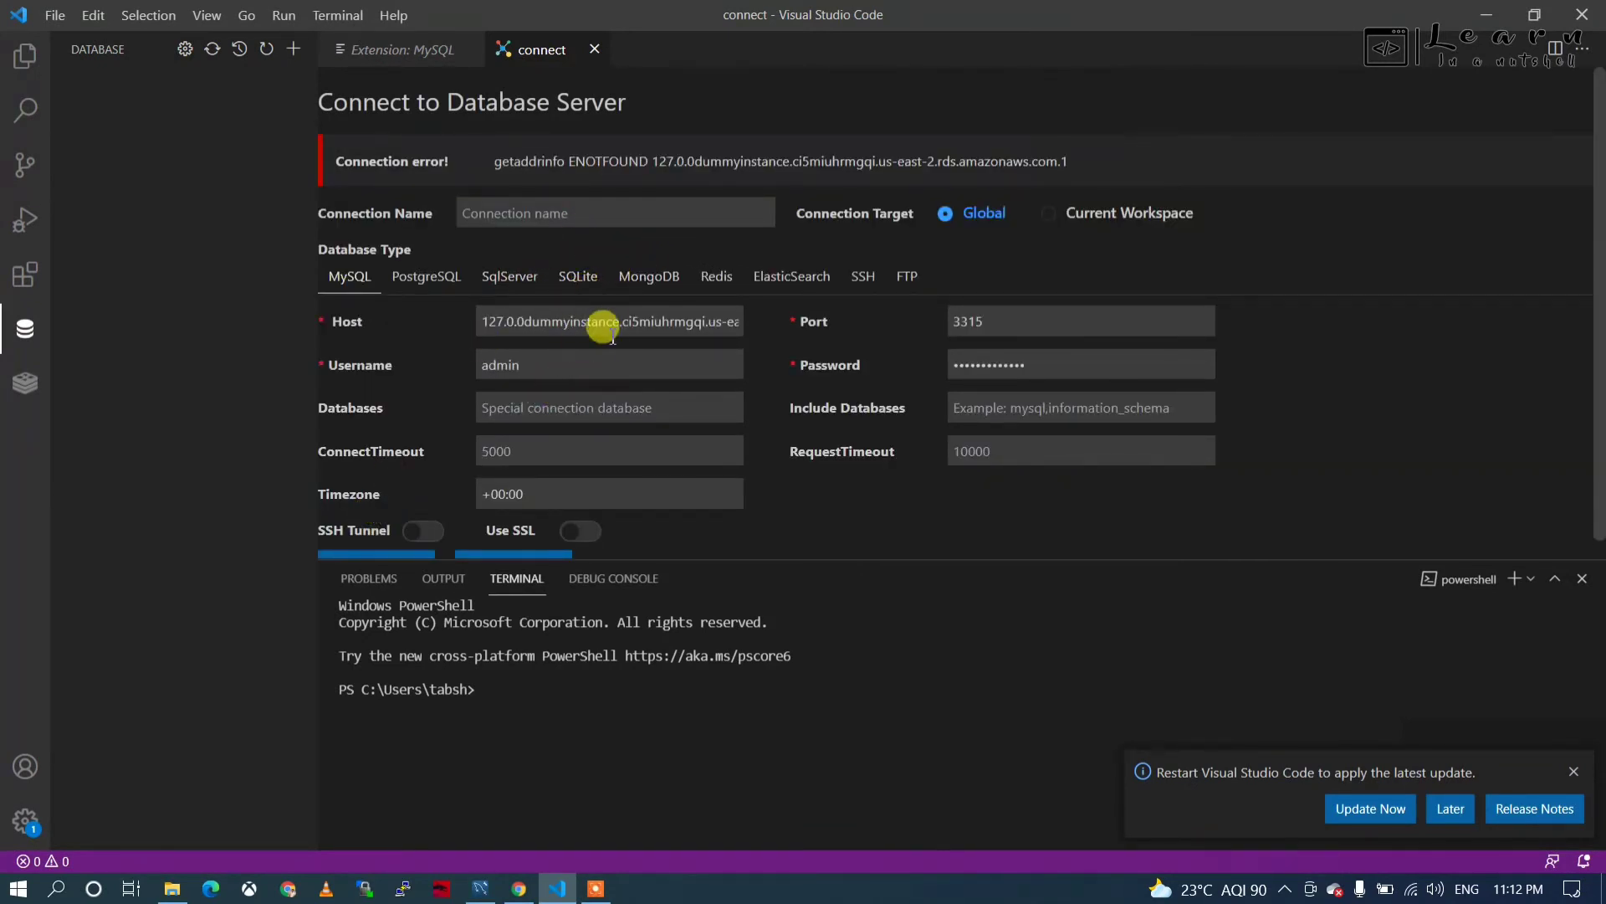
# Strip '127.0.0' and the trailing '.1' from the host, reconnect, and expand the dummyDb schema.
pyautogui.moveTo(606, 321); pyautogui.dragTo(430, 323)
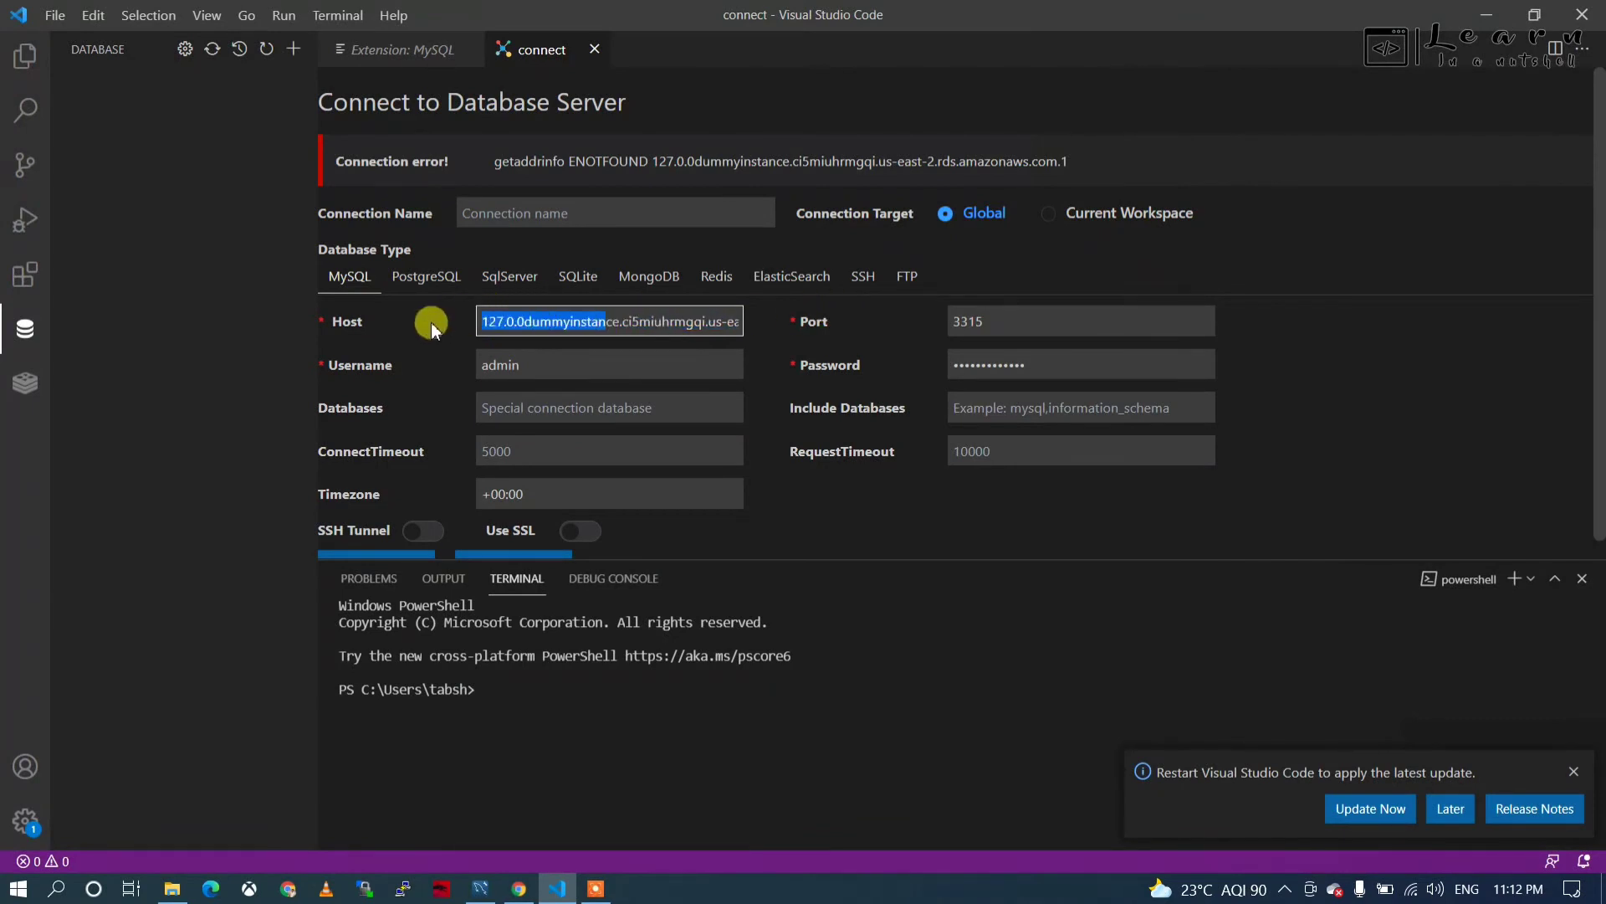
pyautogui.click(524, 323)
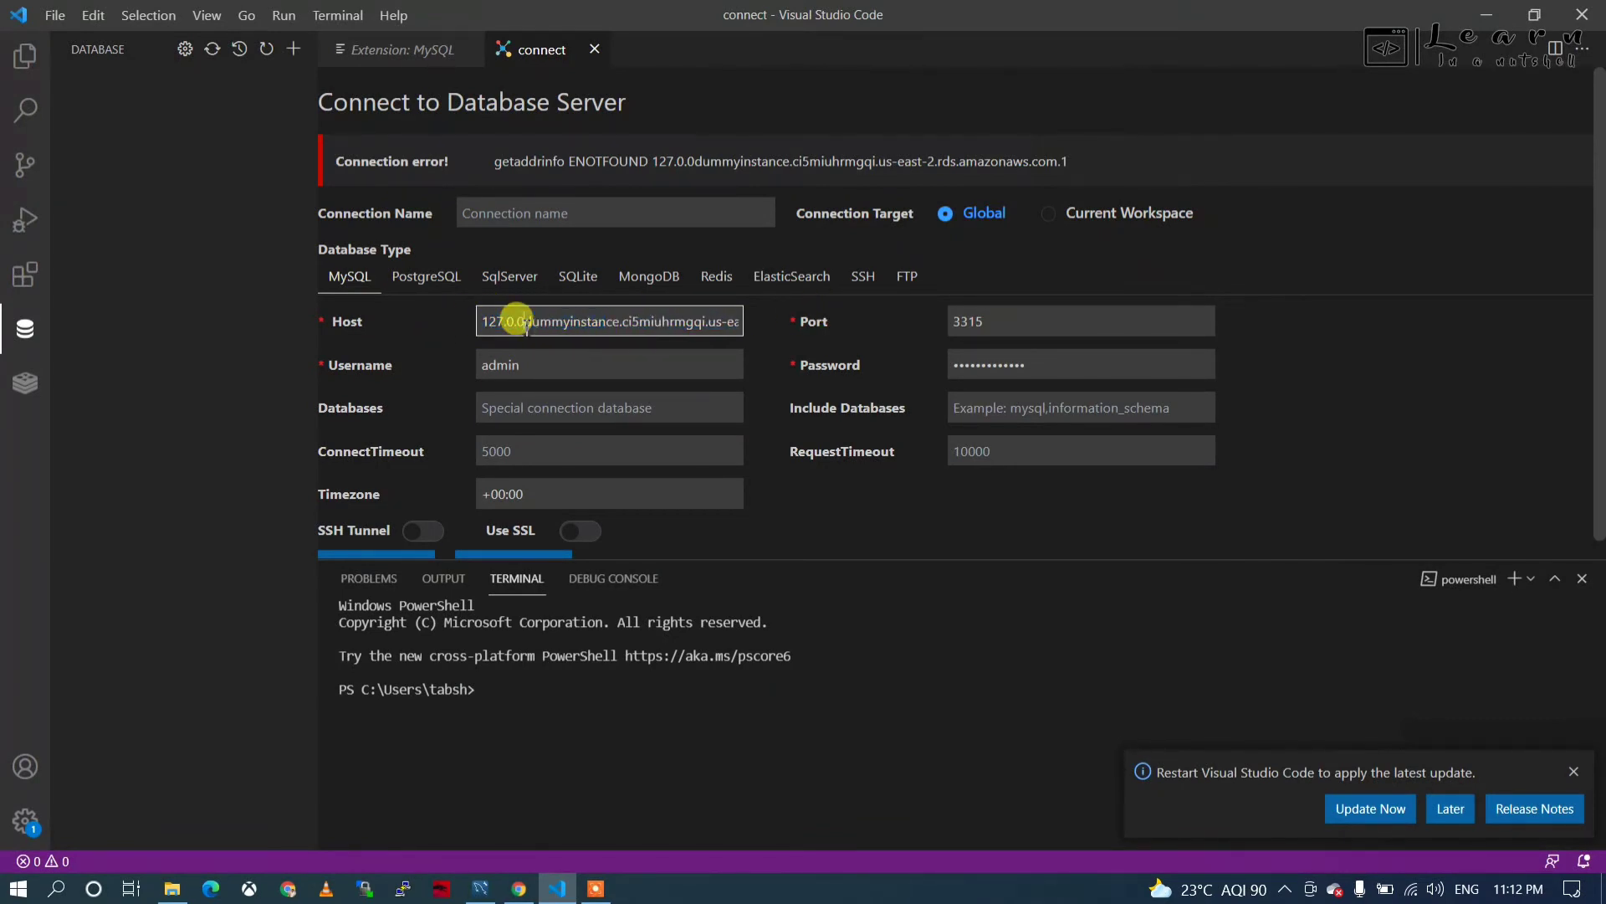
pyautogui.press('BackSpace')
pyautogui.press('BackSpace')
pyautogui.press('BackSpace')
pyautogui.press('BackSpace')
pyautogui.press('BackSpace')
pyautogui.press('BackSpace')
pyautogui.press('BackSpace')
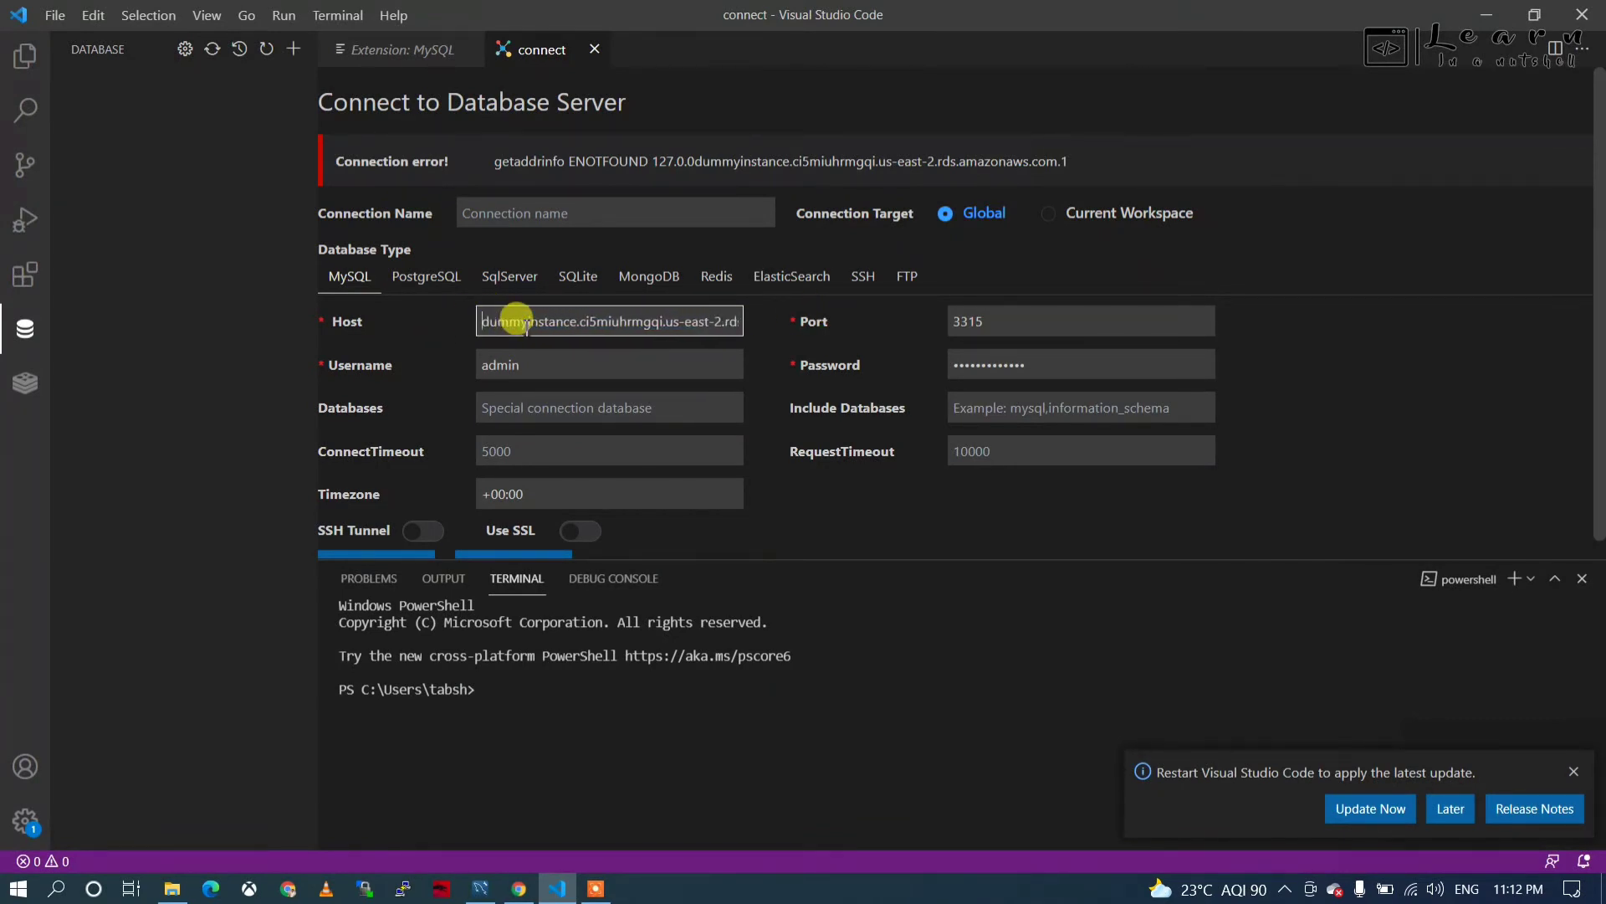
pyautogui.moveTo(717, 322); pyautogui.dragTo(781, 308)
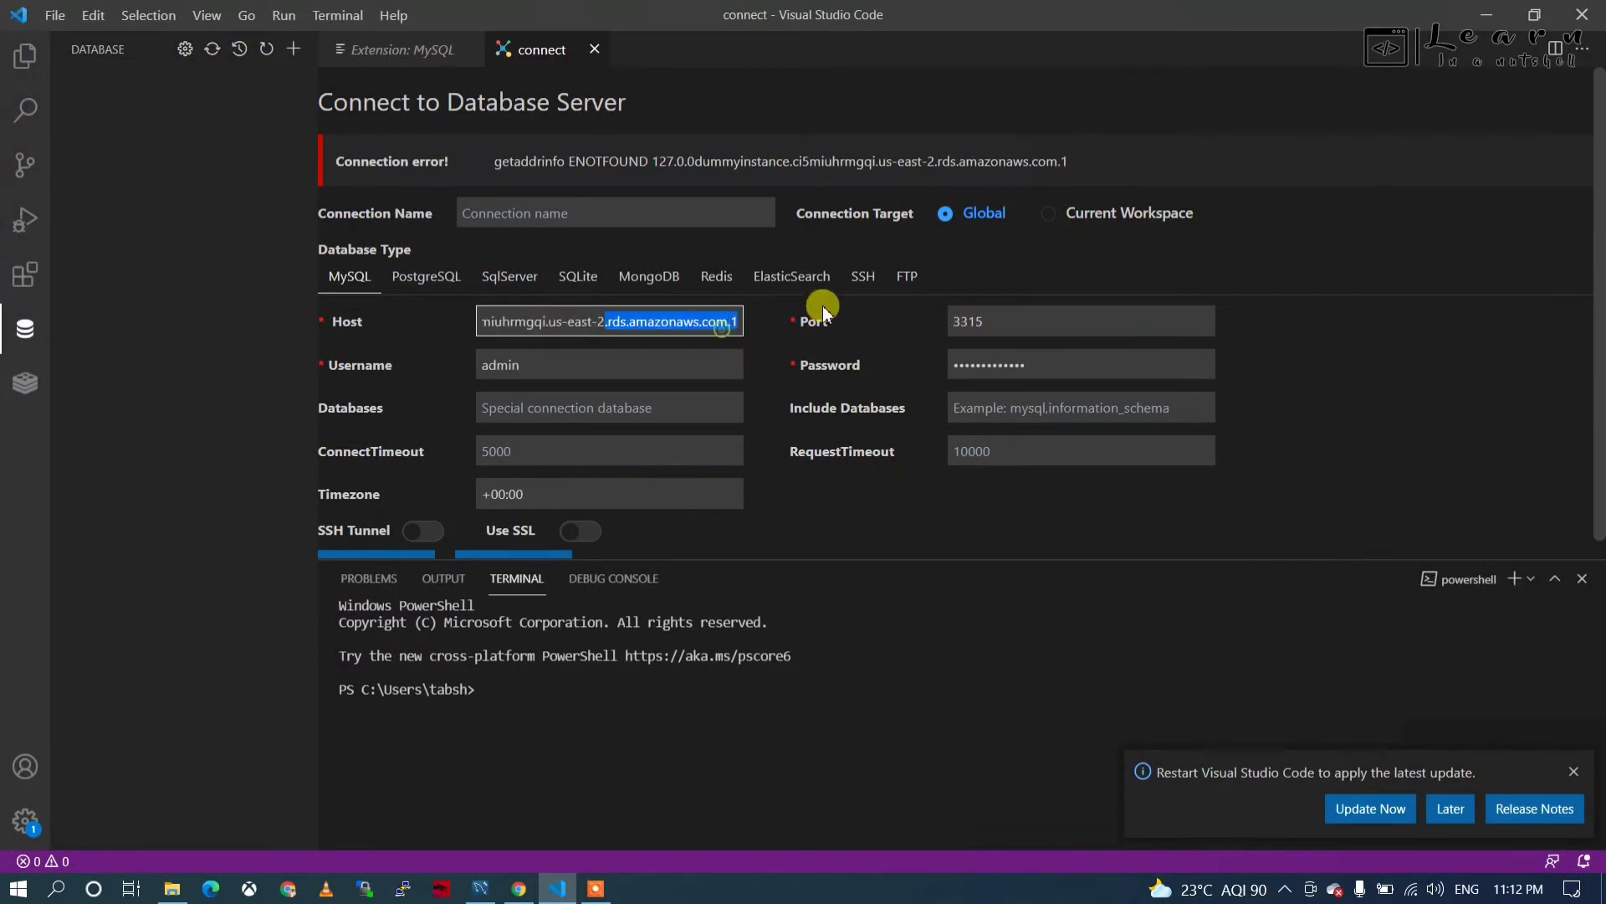
pyautogui.click(736, 323)
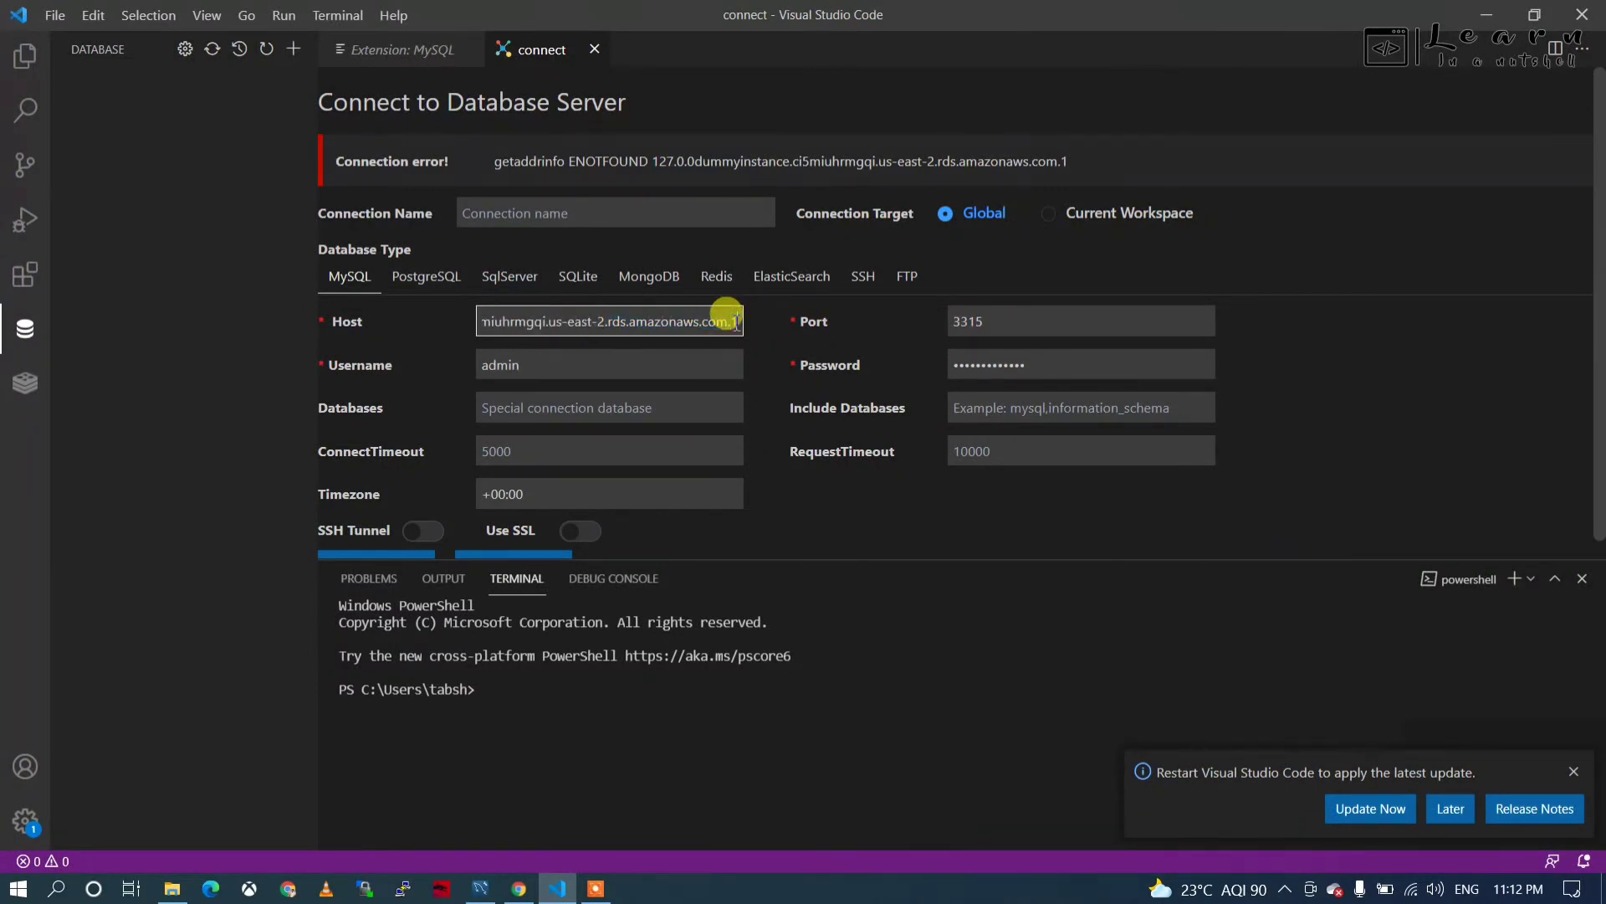
pyautogui.press('BackSpace')
pyautogui.press('BackSpace')
pyautogui.scroll(-1, 494, 502)
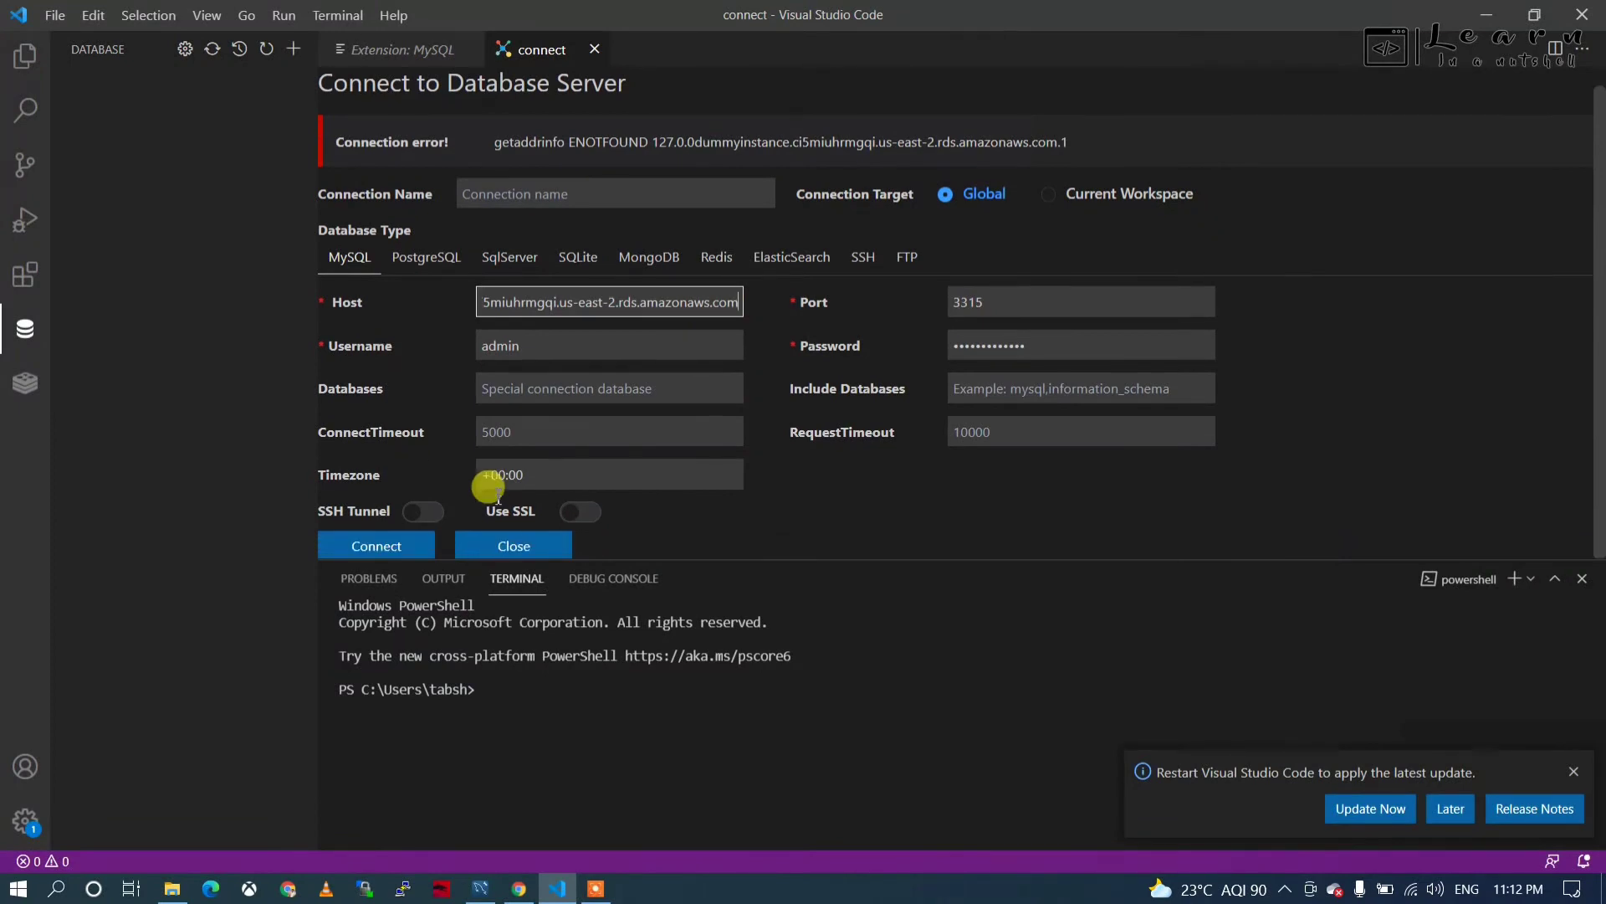
pyautogui.click(378, 548)
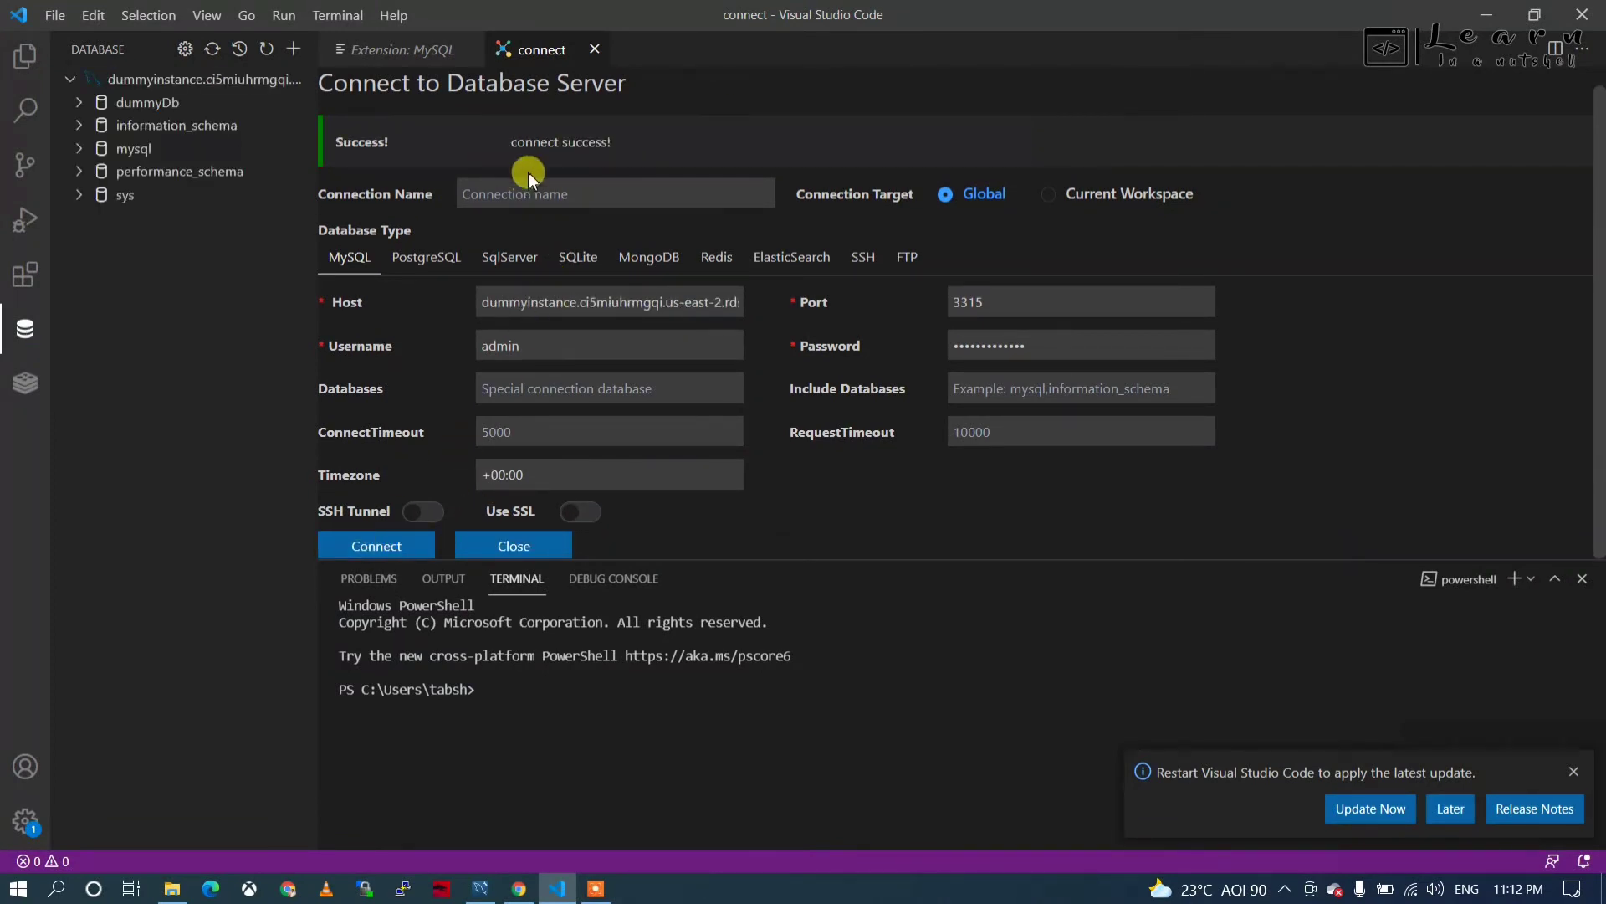
pyautogui.click(80, 105)
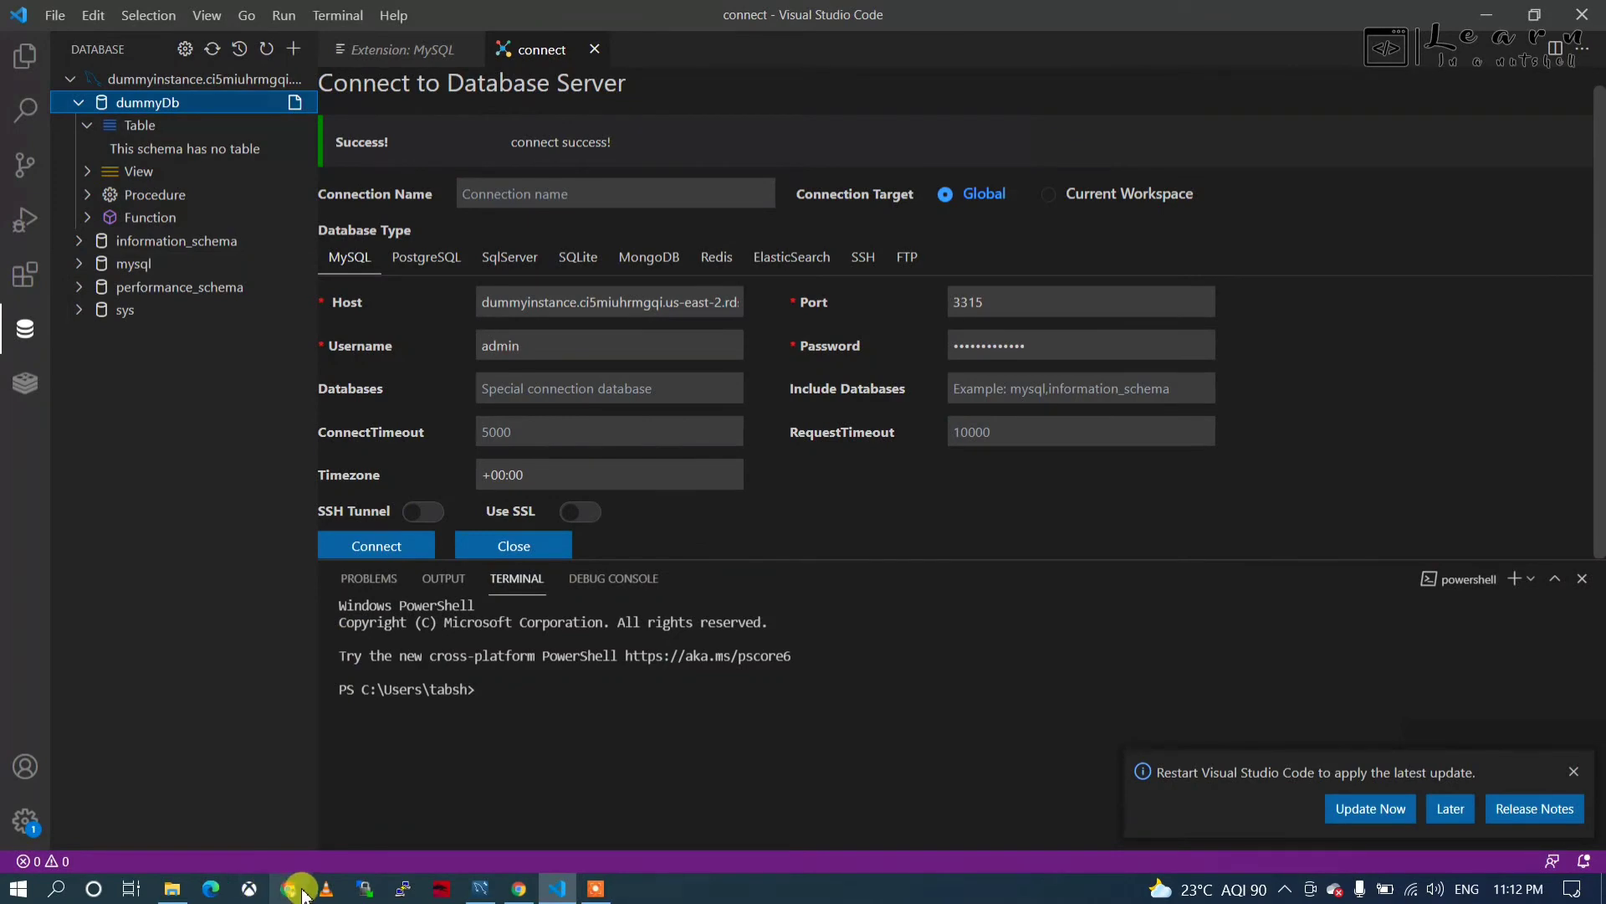
# Rerun the mysql connect command with -P 3315 -u admin -p to log in to dummyinstance.
pyautogui.click(520, 889)
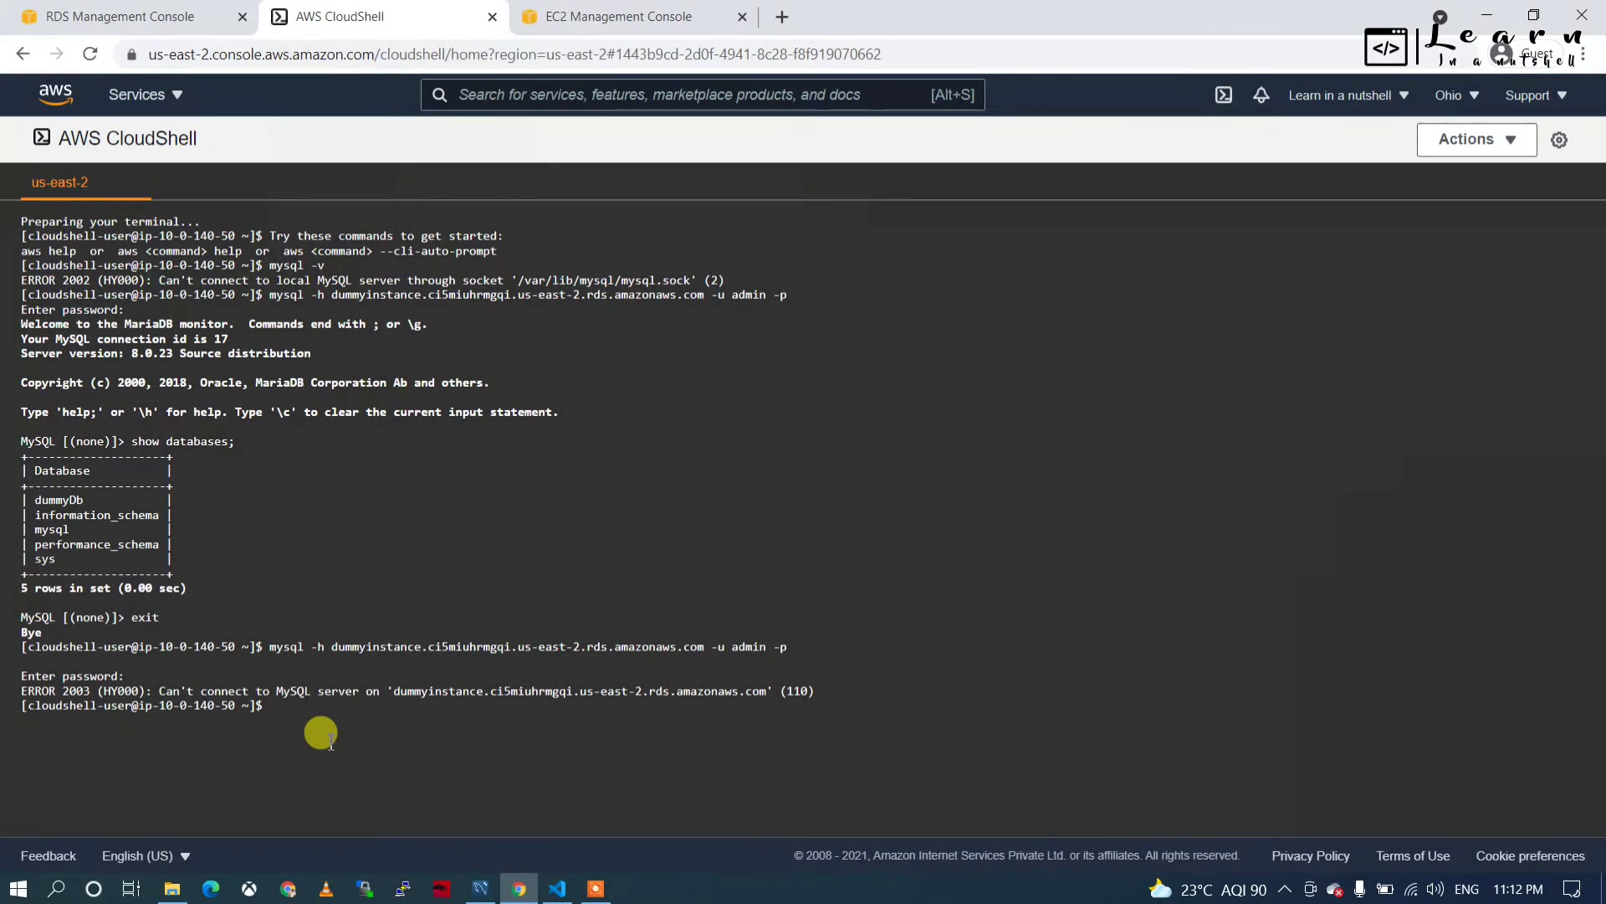
pyautogui.press('Up')
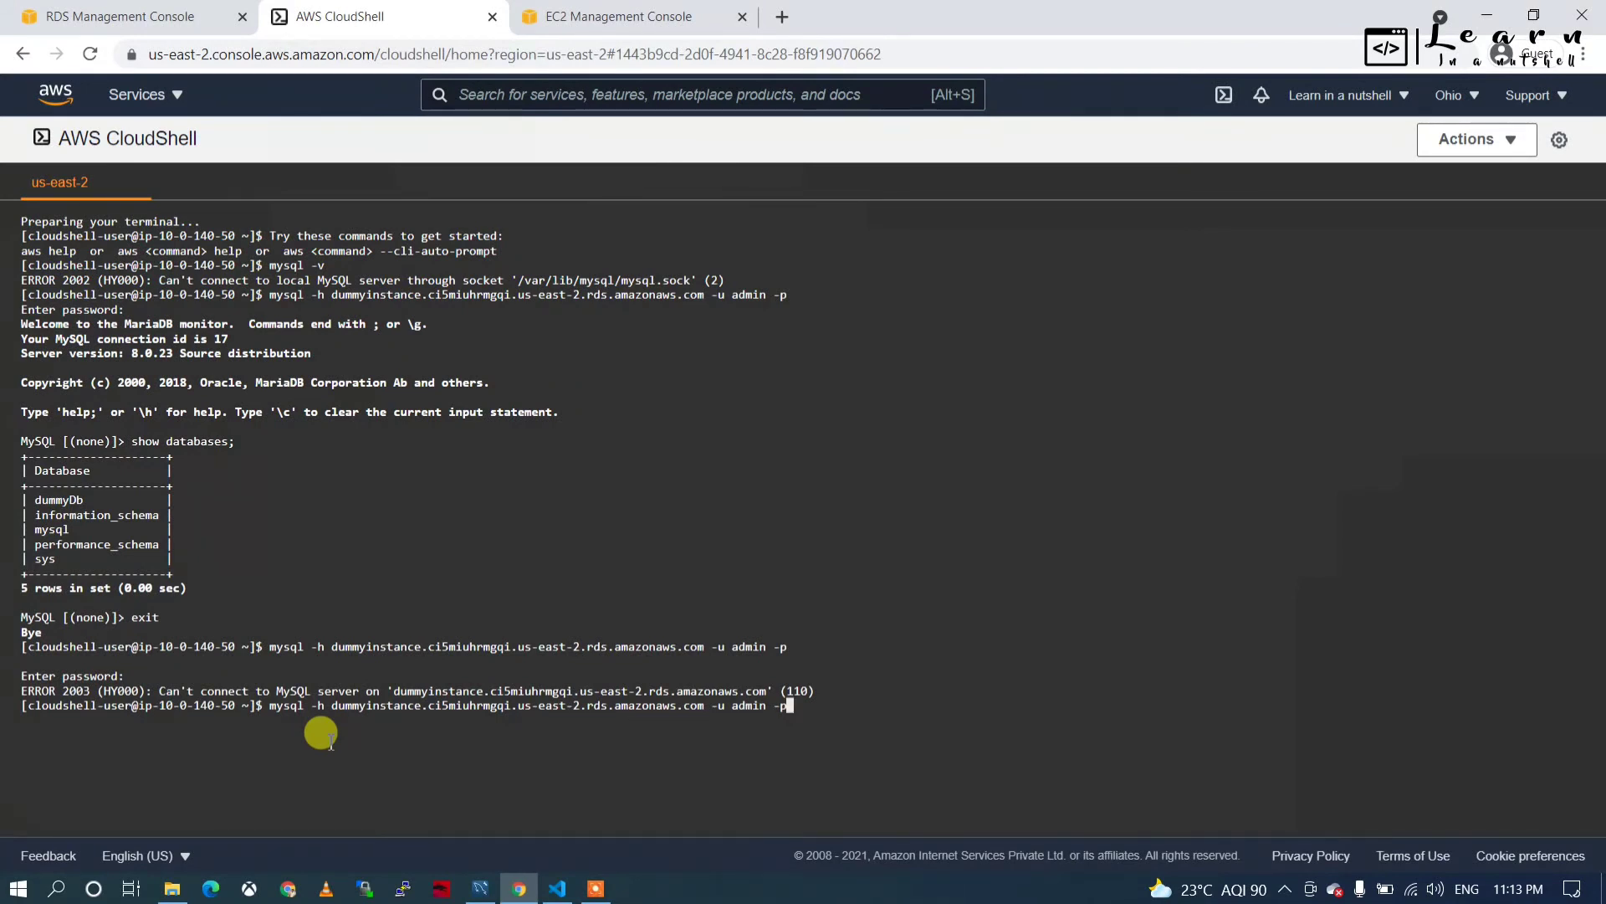
pyautogui.press('BackSpace')
pyautogui.press('BackSpace')
pyautogui.press('BackSpace')
pyautogui.press('BackSpace')
pyautogui.press('BackSpace')
pyautogui.press('BackSpace')
pyautogui.press('BackSpace')
pyautogui.press('BackSpace')
pyautogui.press('BackSpace')
pyautogui.press('BackSpace')
pyautogui.write('P 3315')
pyautogui.write('-u admin -p')
pyautogui.press('Return')
pyautogui.press('Return')
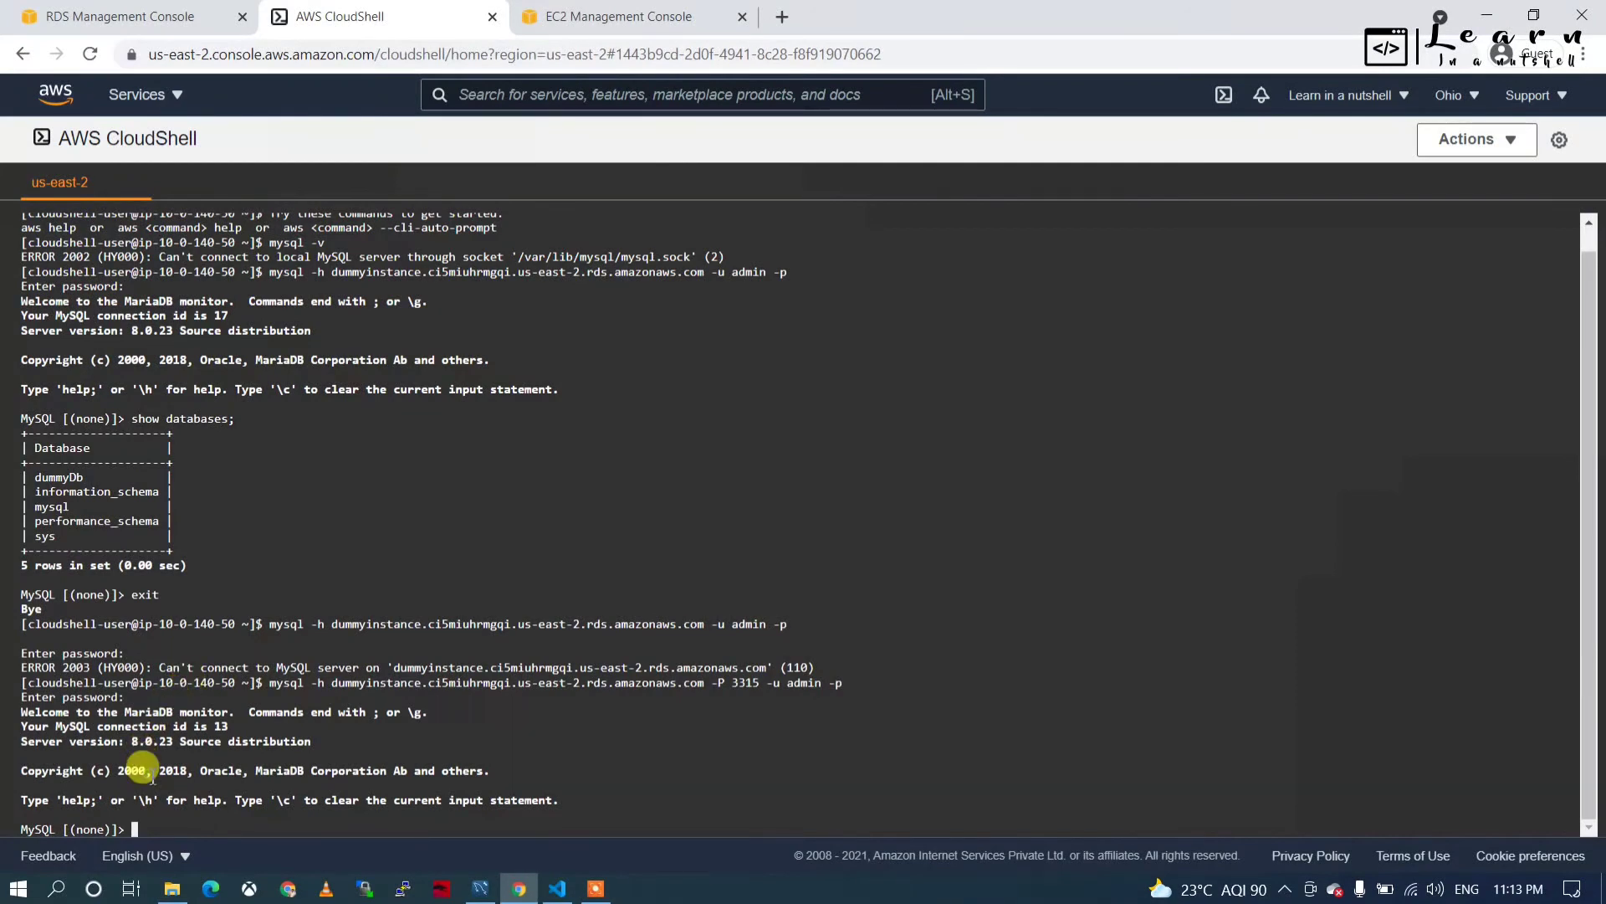
# Confirm dummyinstance's port is 3315, then search the web for 'checkip amazon'.
pyautogui.click(126, 24)
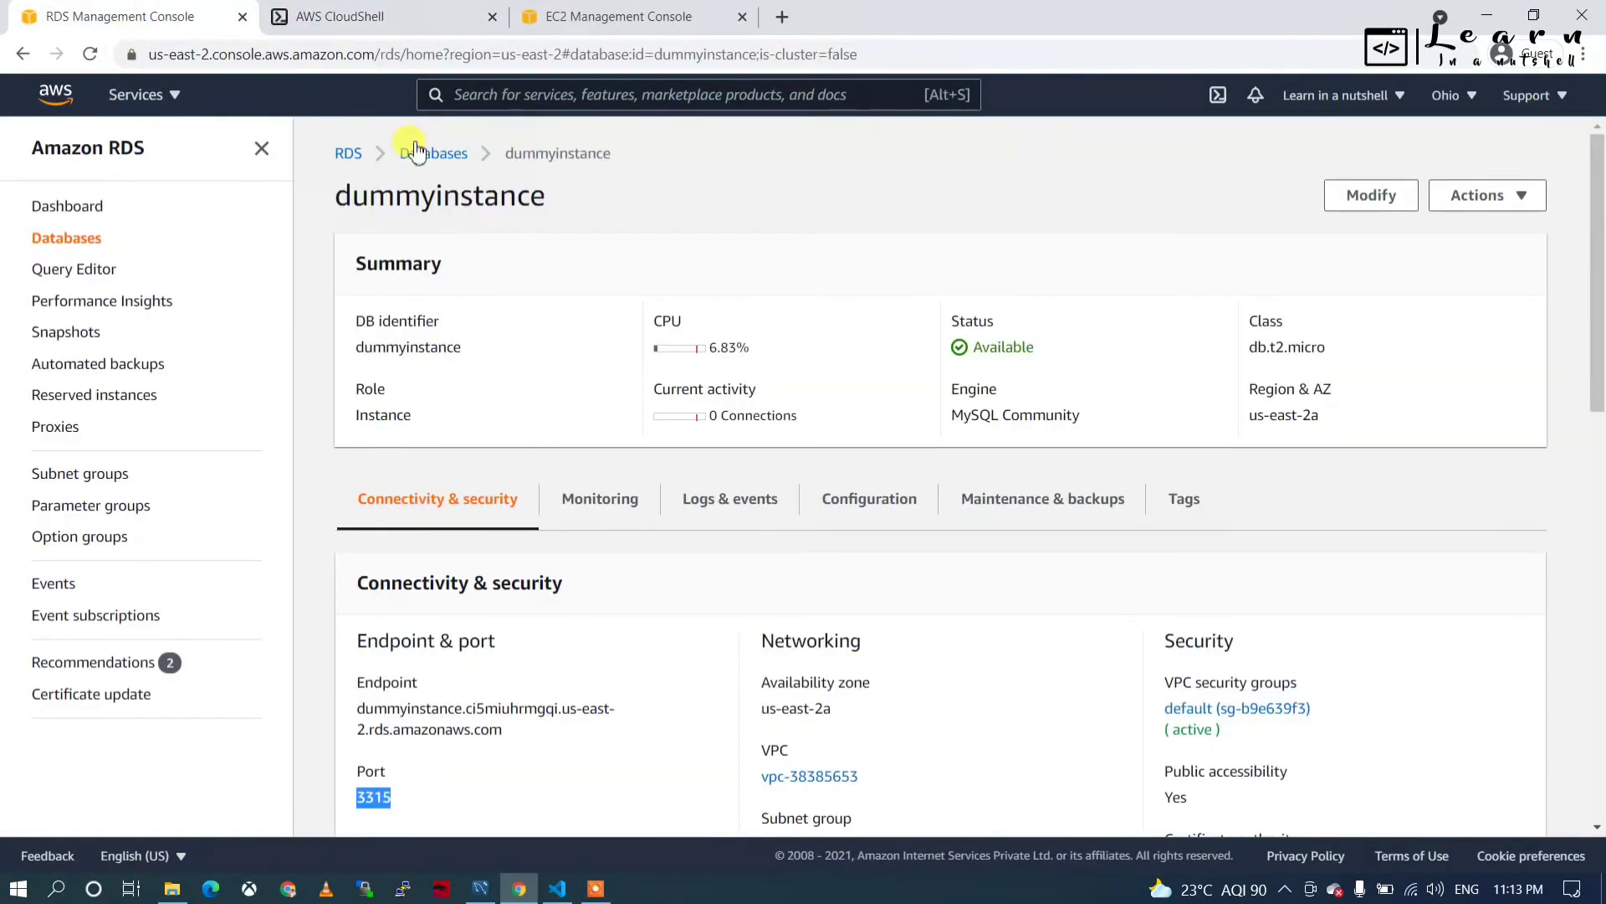
pyautogui.click(385, 26)
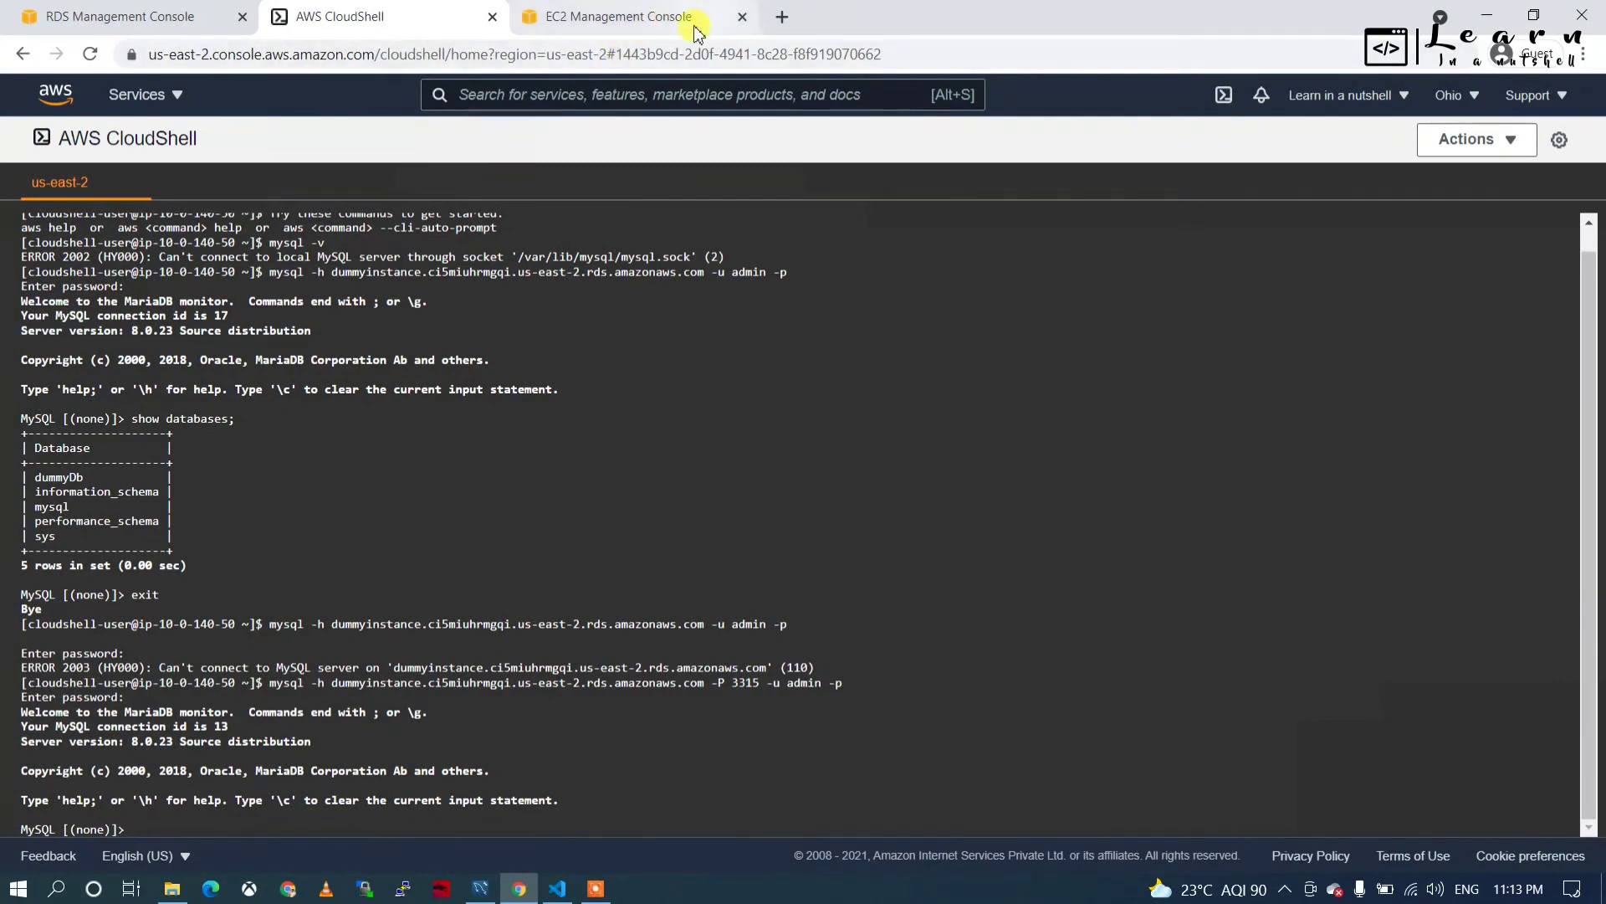
pyautogui.click(782, 17)
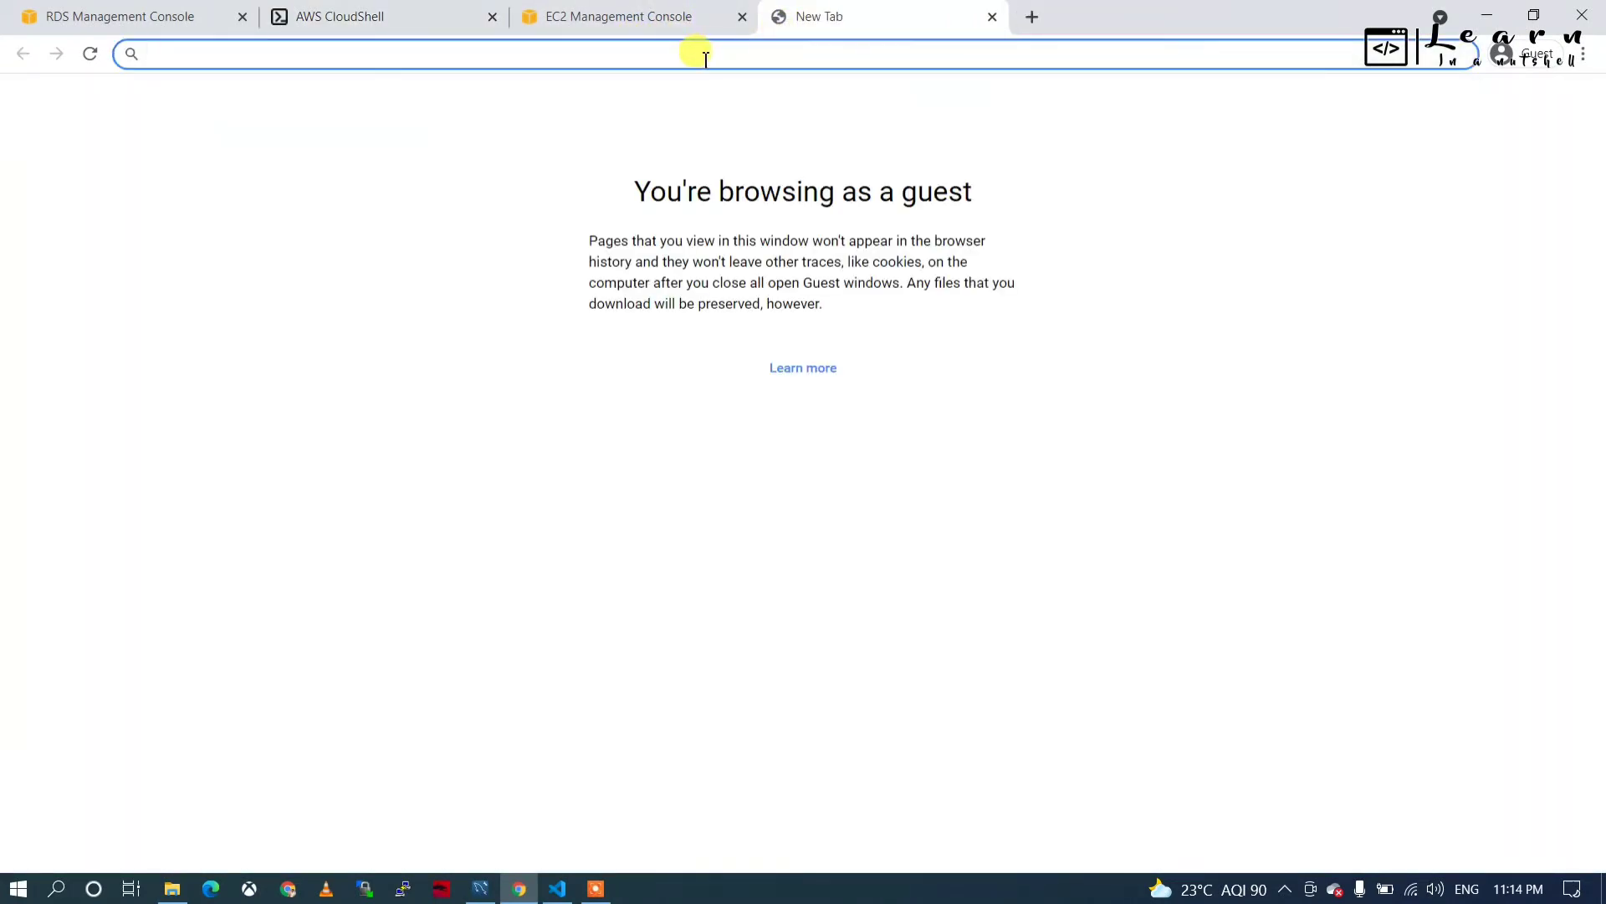
pyautogui.write('ch')
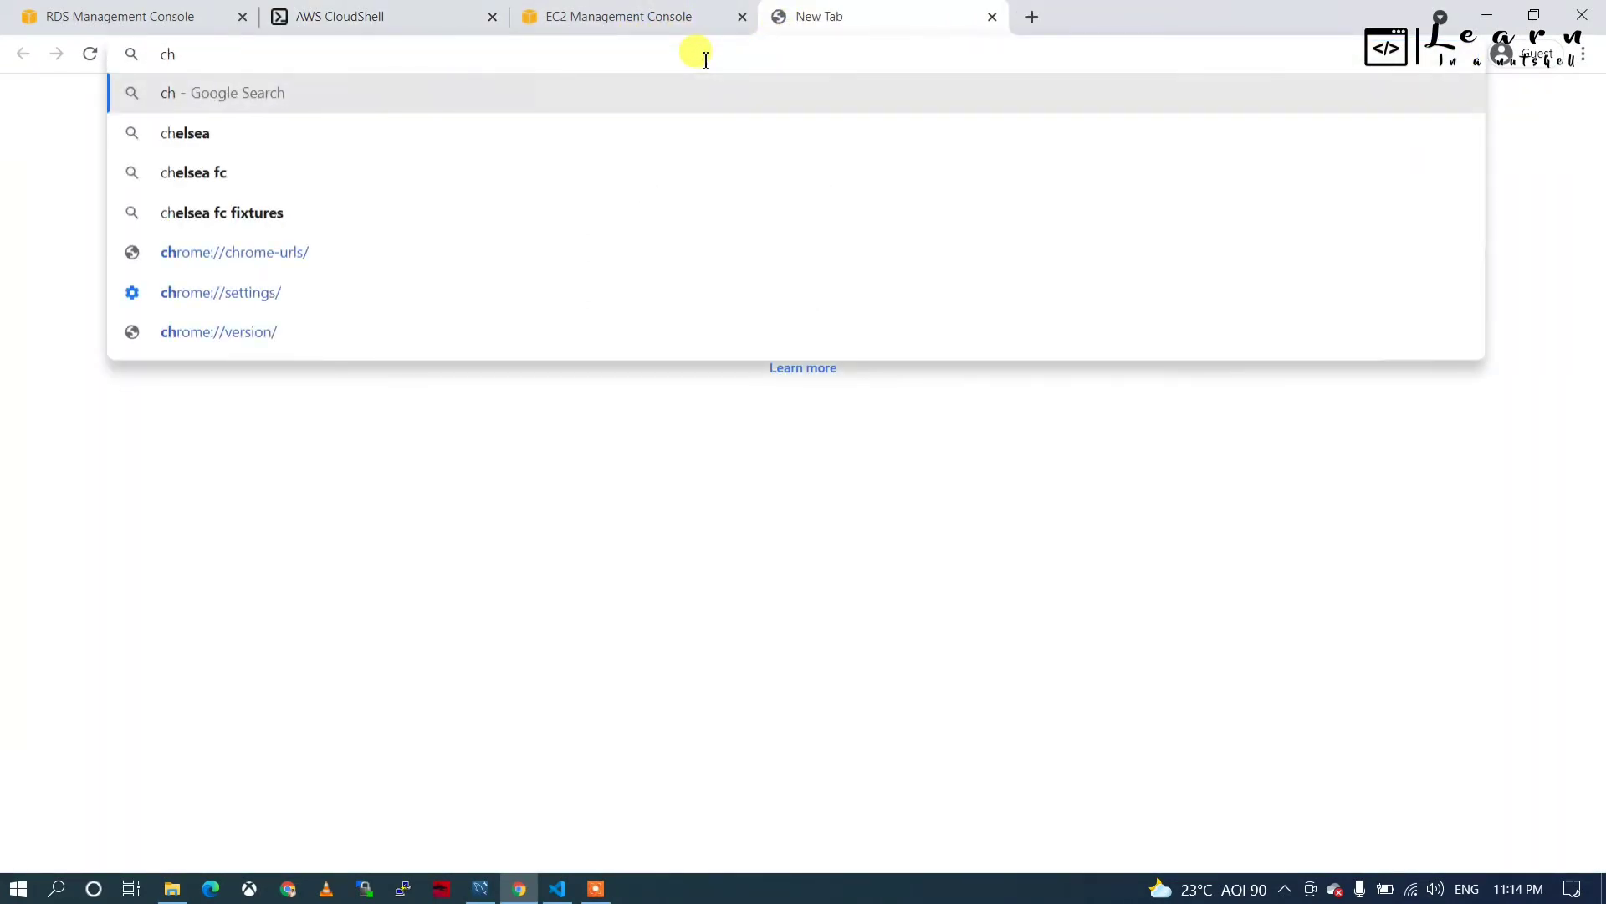
pyautogui.write('e')
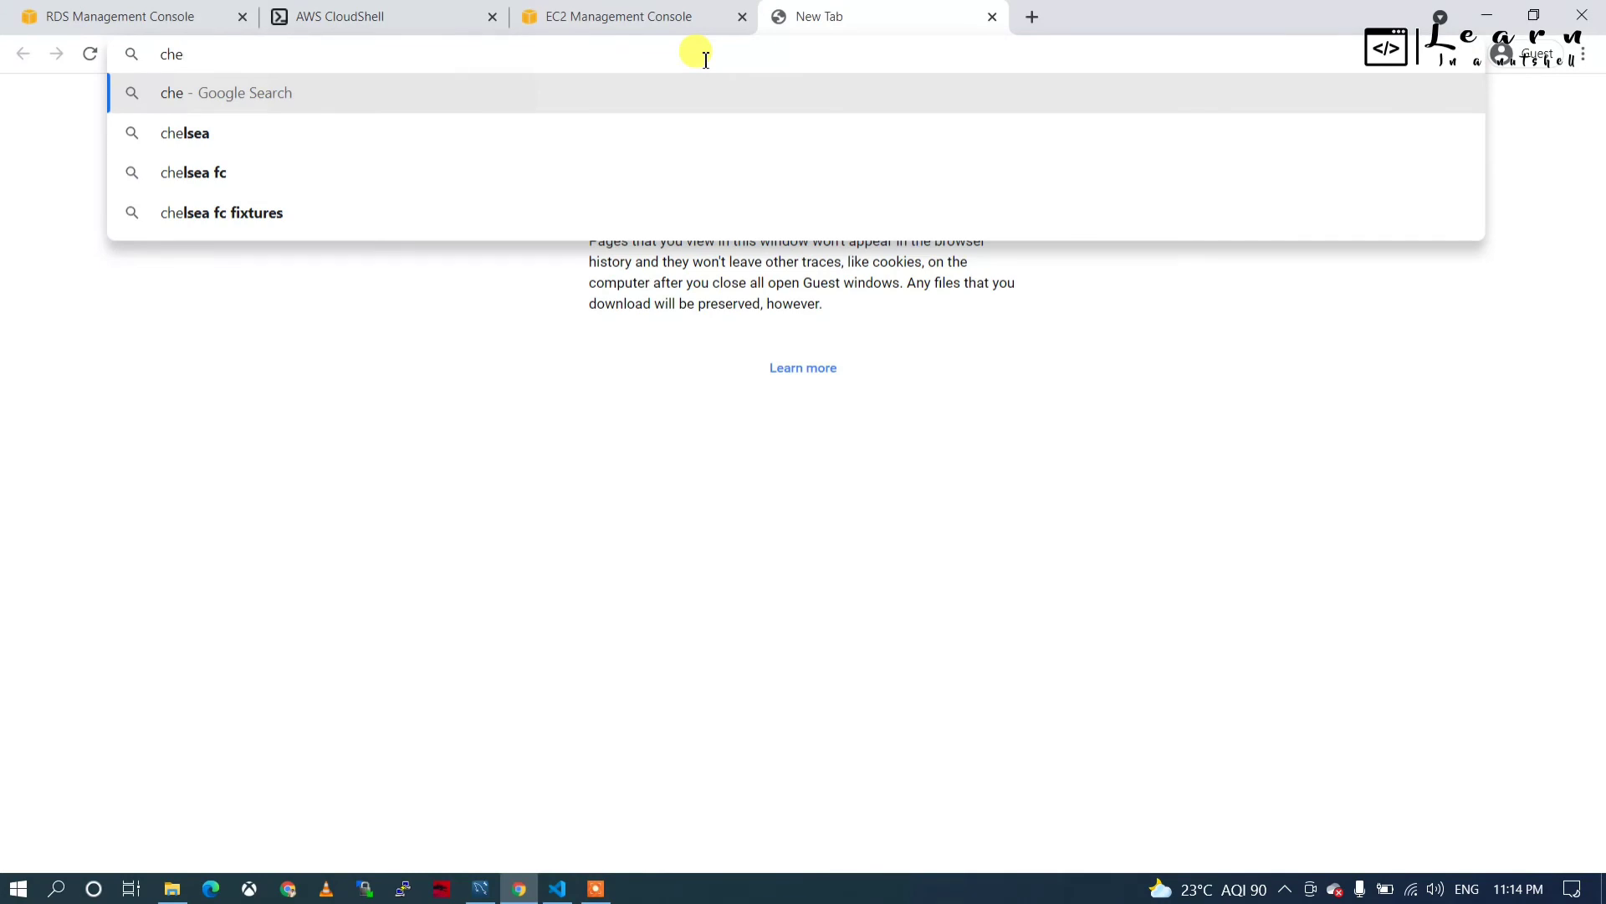
pyautogui.write('ckip')
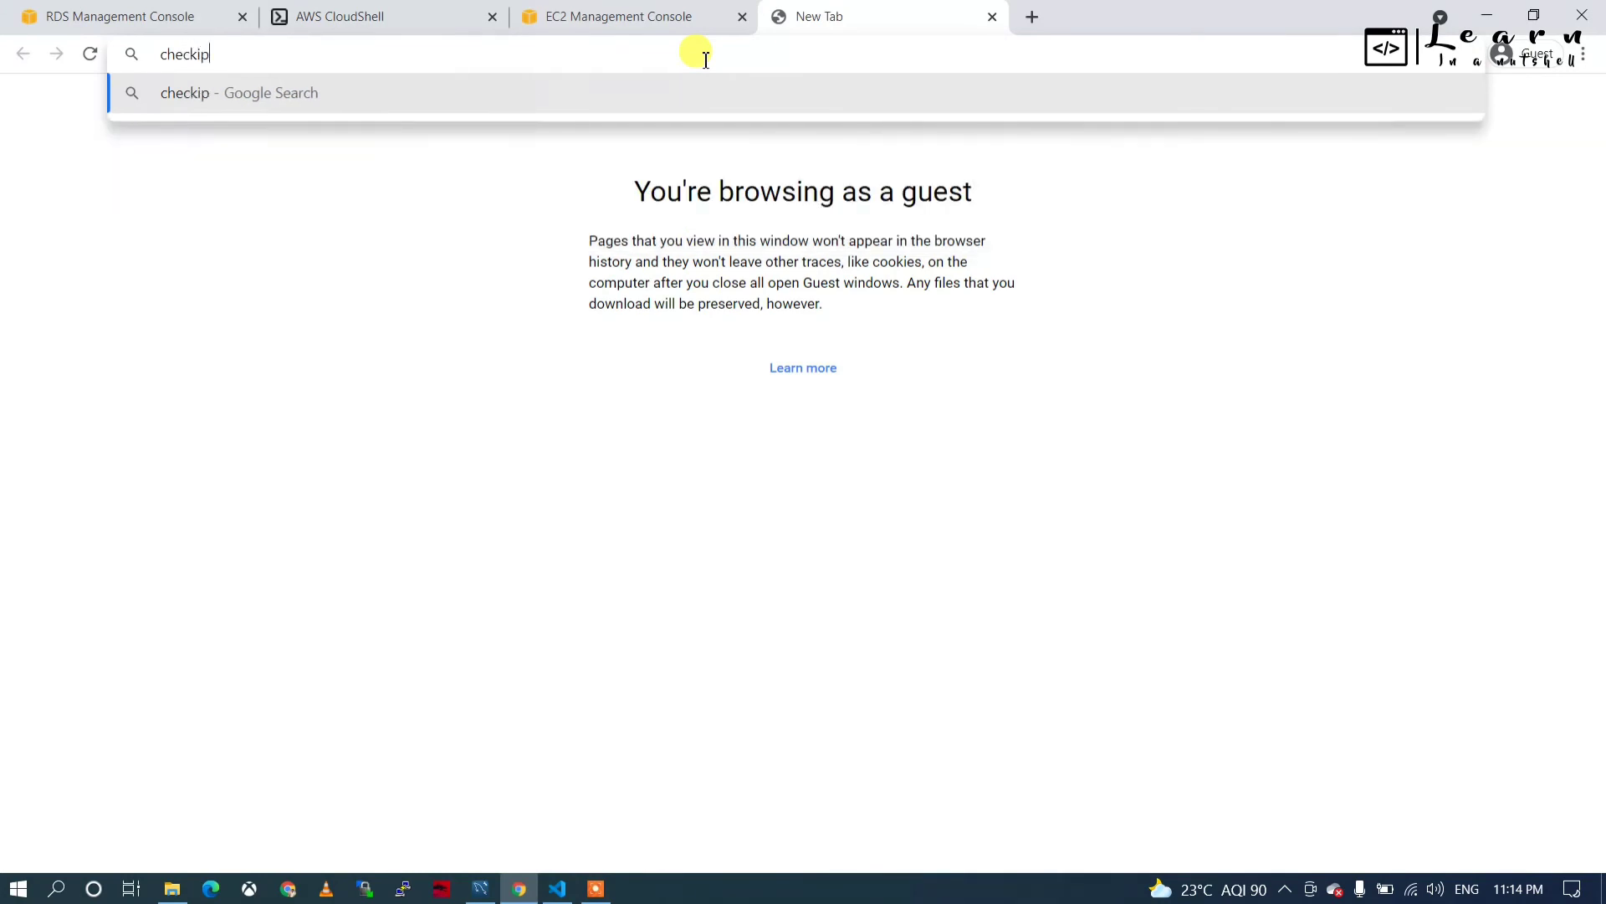
pyautogui.write(' amaz')
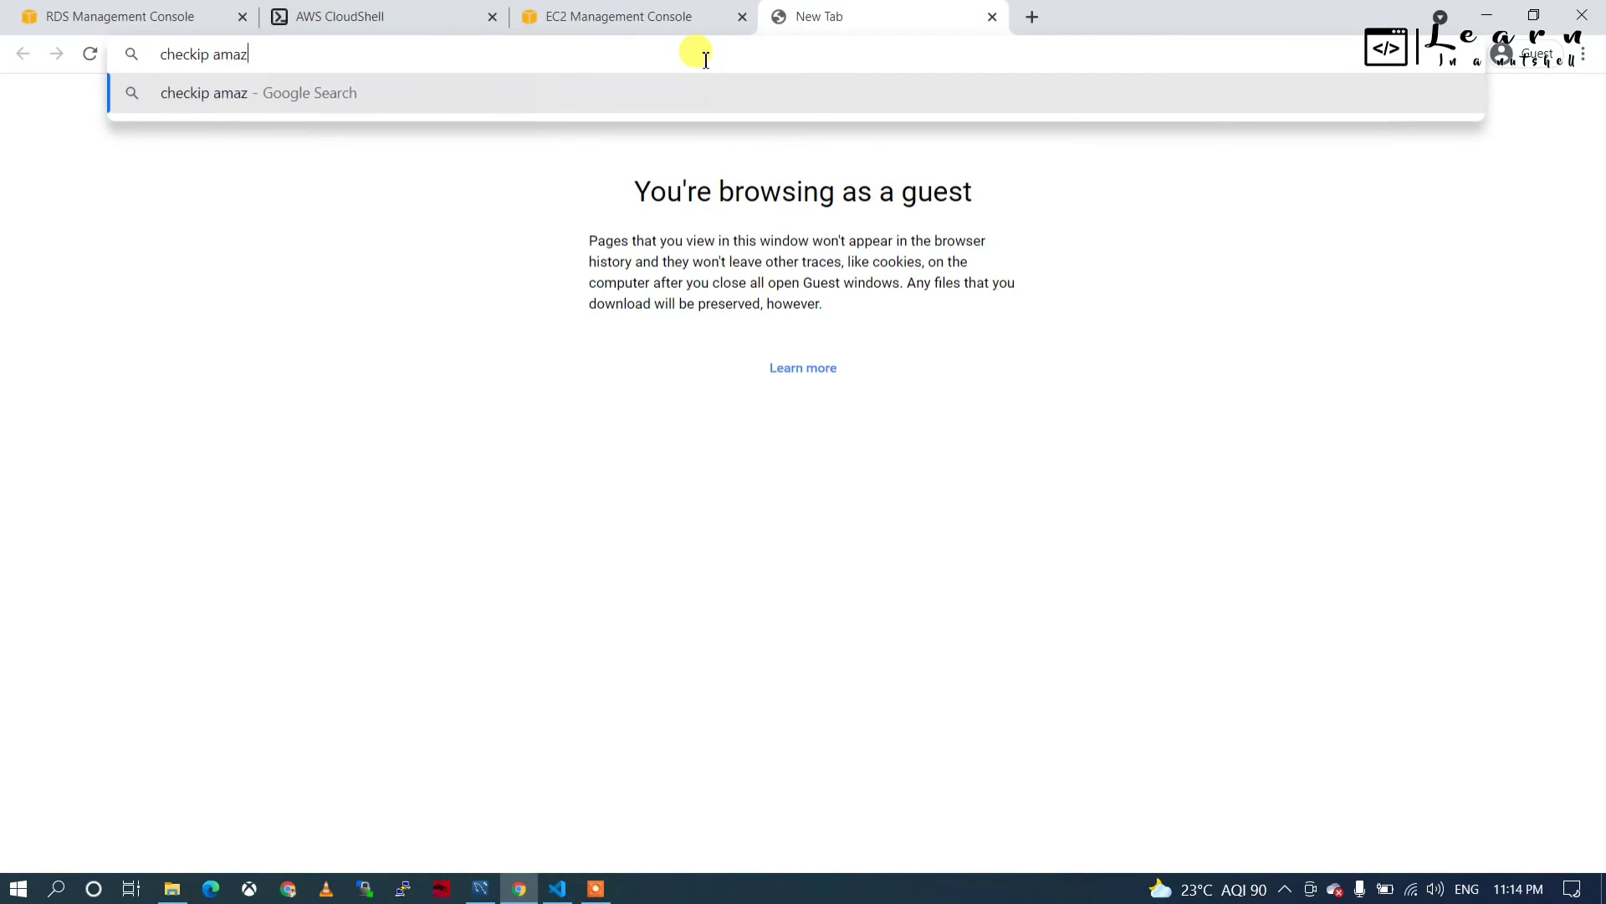
pyautogui.write('on')
pyautogui.press('Return')
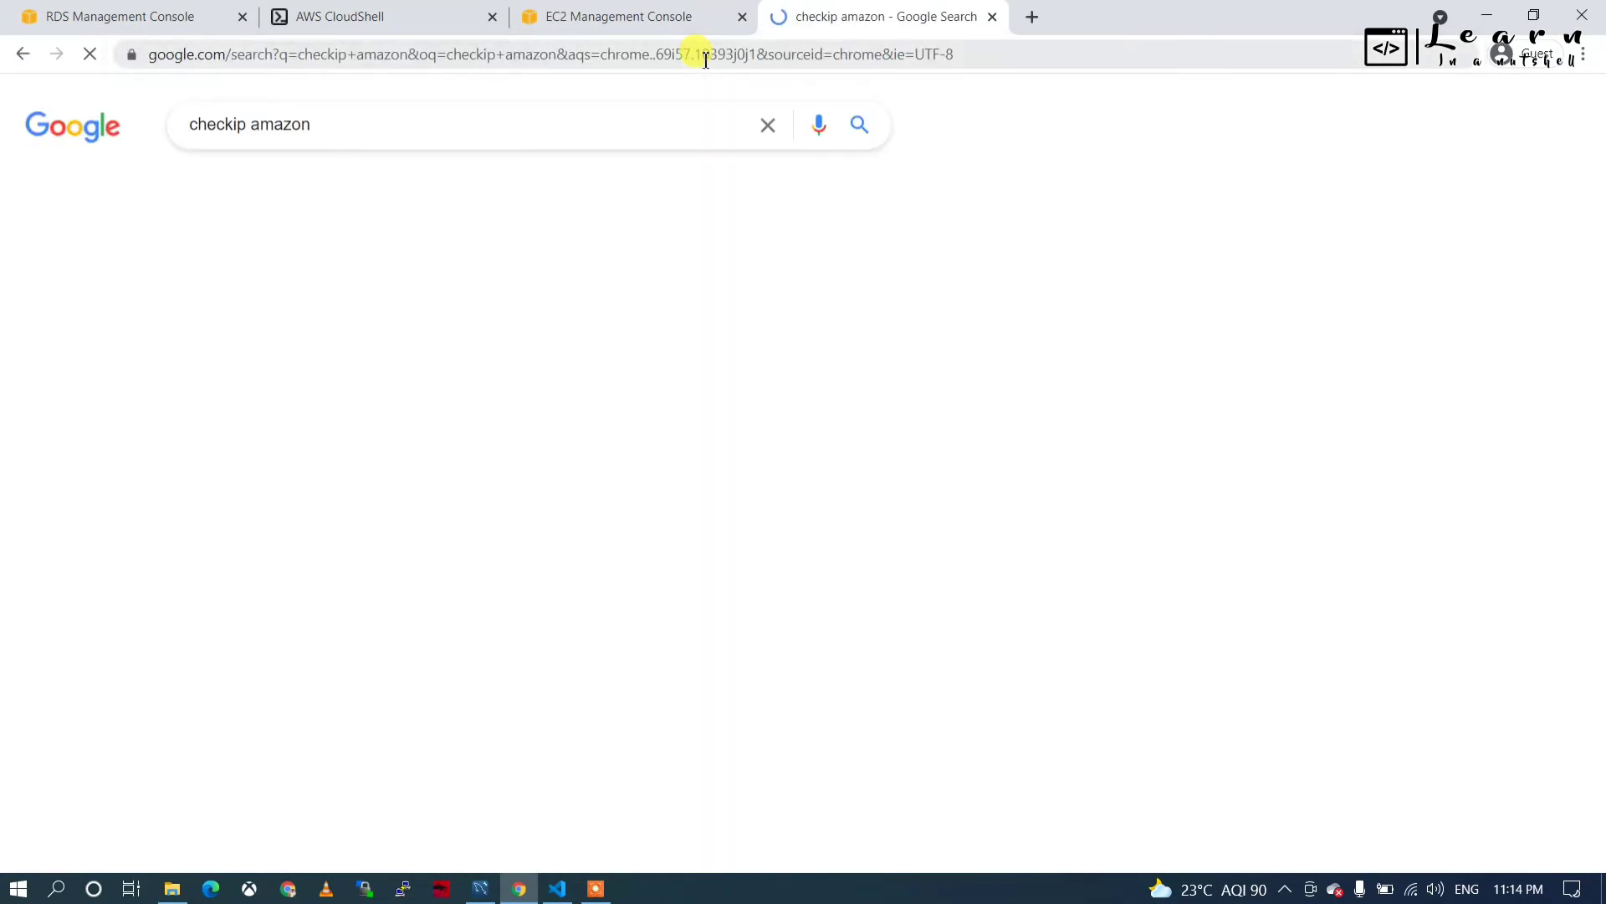
# Open checkip.amazonaws.com and select the public IP address it reports.
pyautogui.scroll(-1, 165, 599)
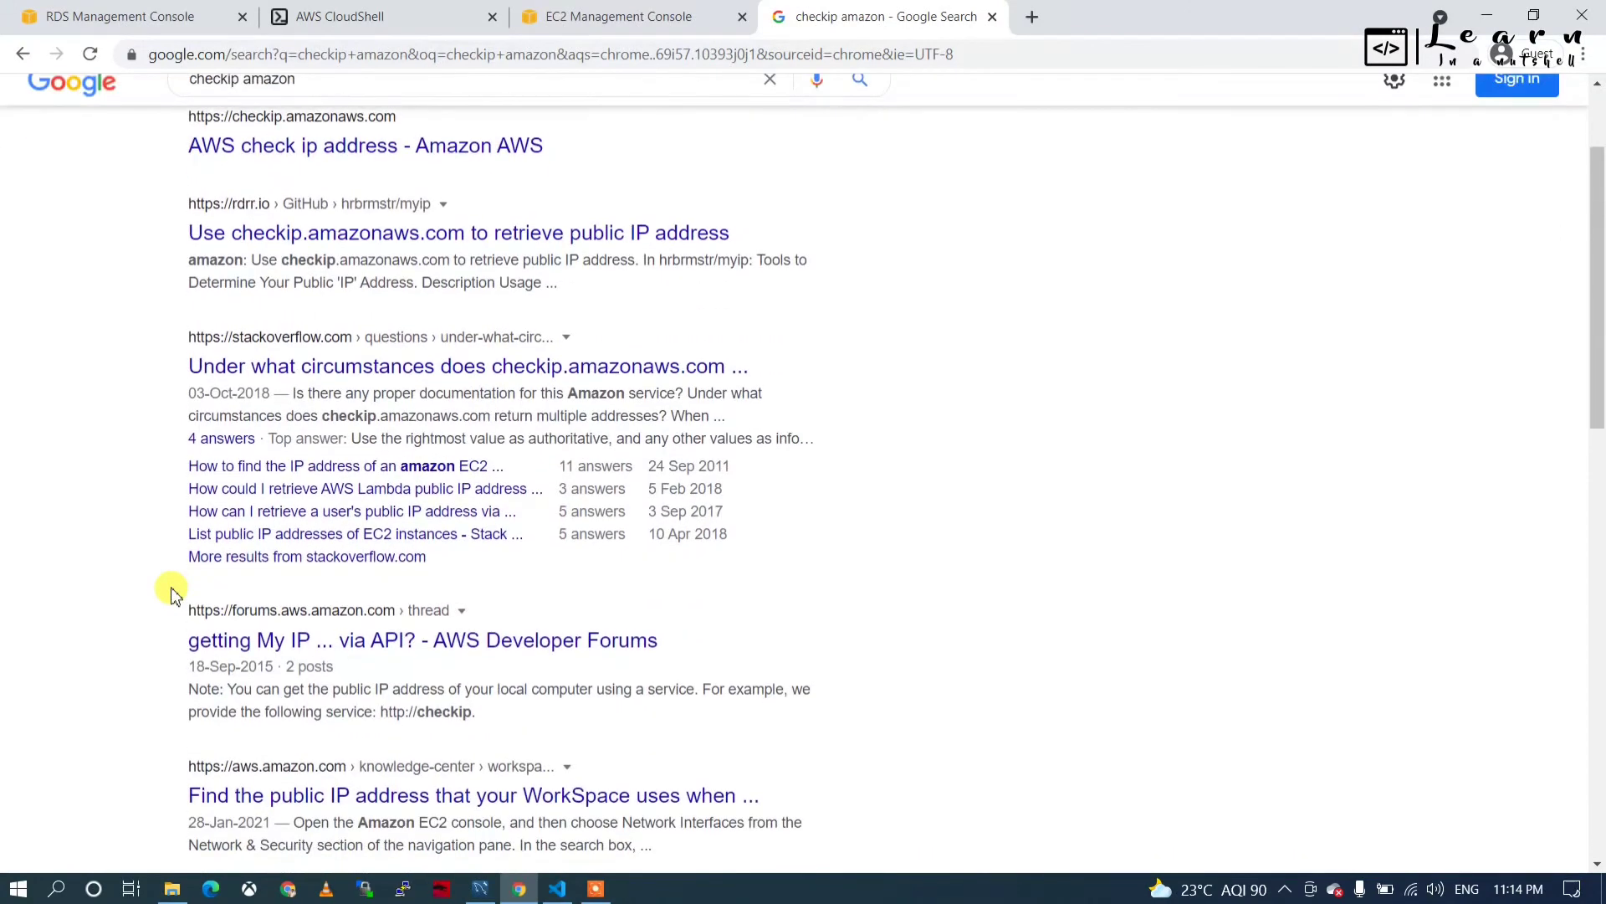
pyautogui.scroll(1, 171, 594)
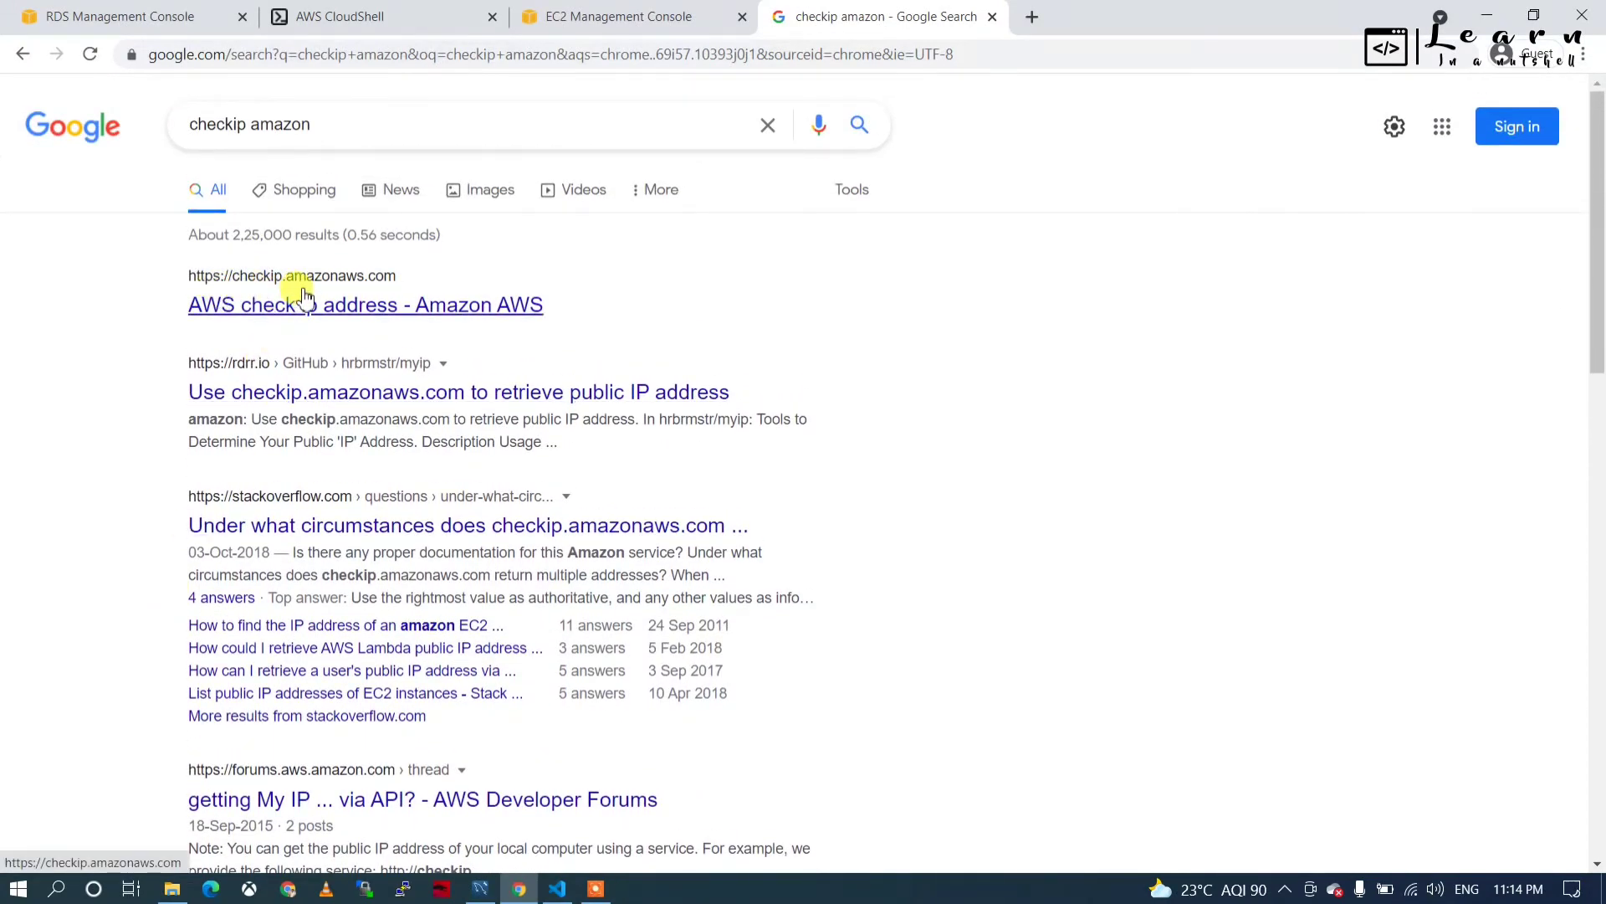
pyautogui.click(294, 307)
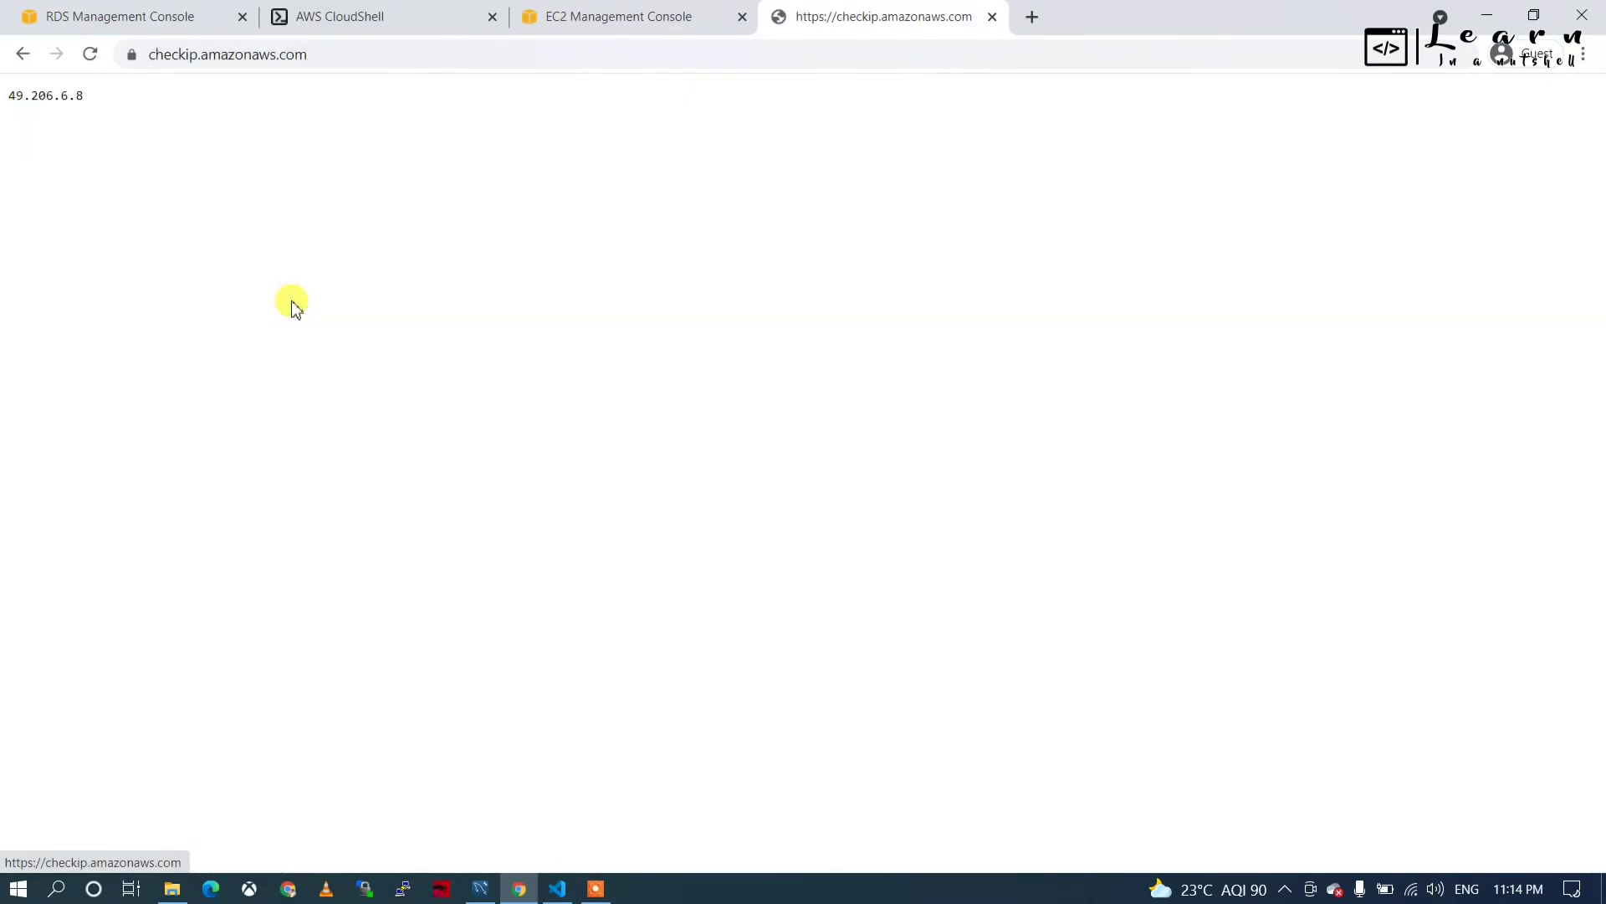
pyautogui.doubleClick(30, 96)
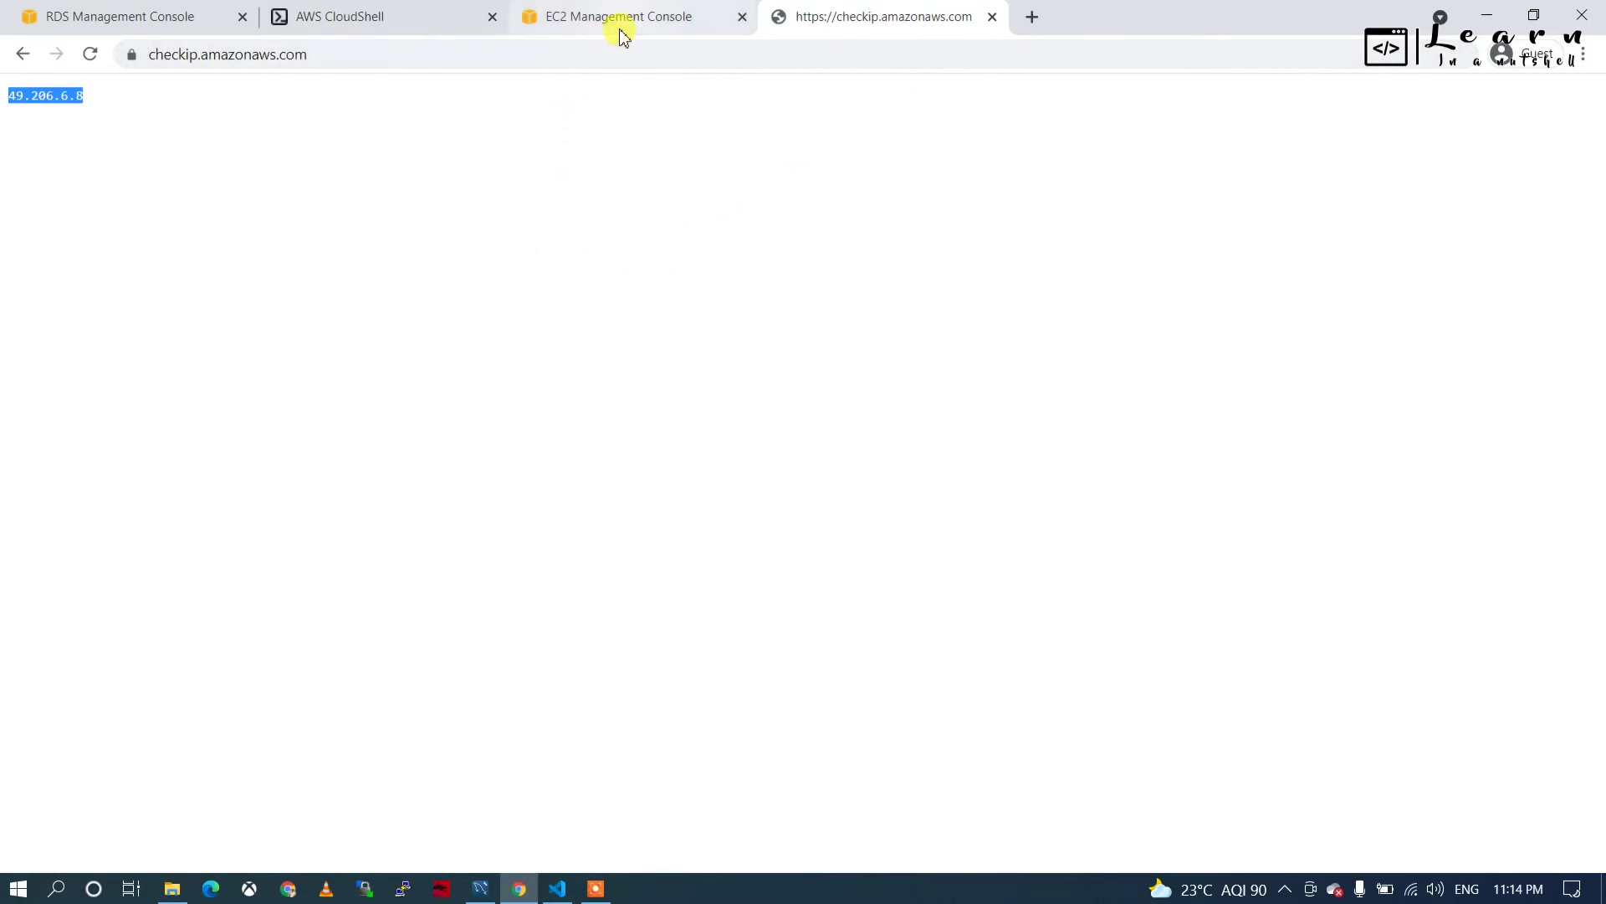
# Exit the MySQL session in CloudShell and clear the terminal.
pyautogui.click(361, 17)
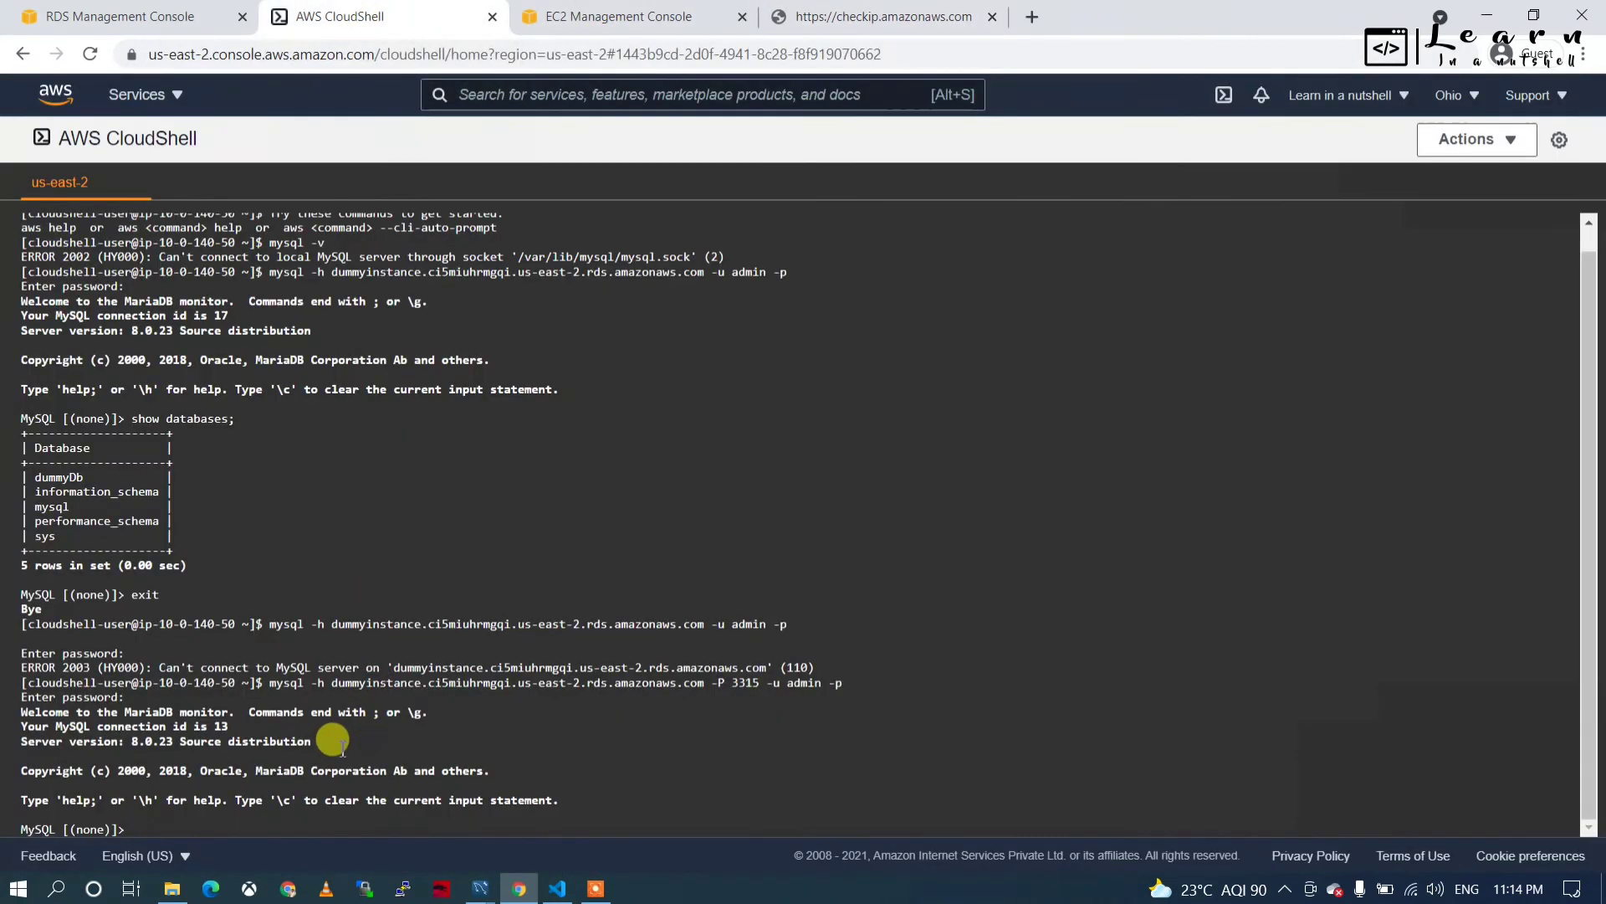
pyautogui.click(306, 754)
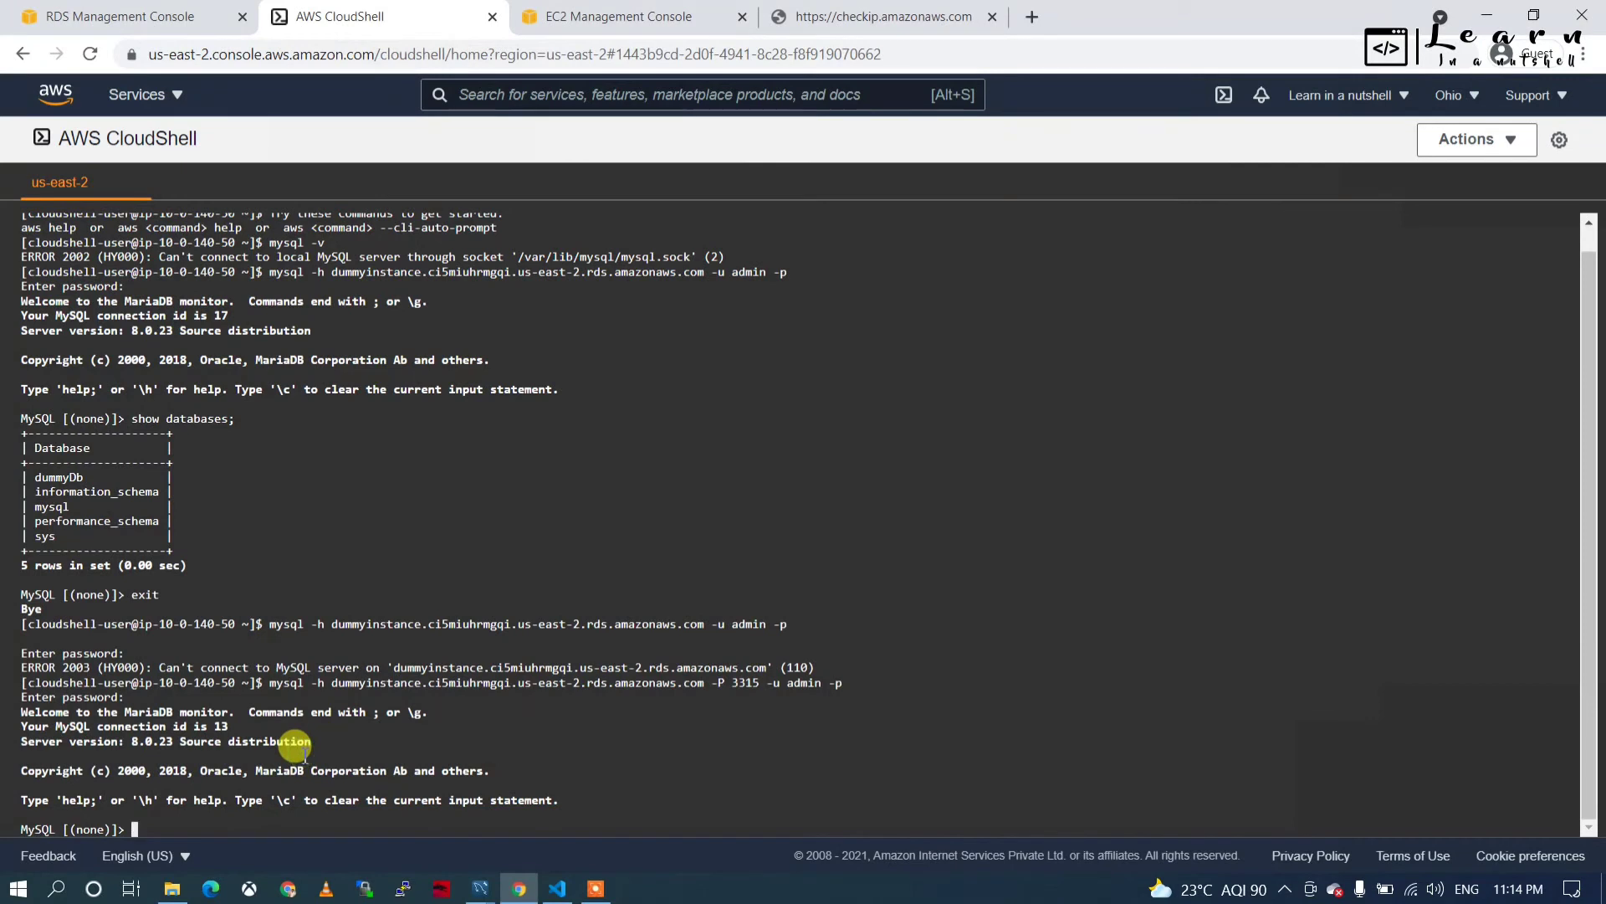
pyautogui.write('c')
pyautogui.press('BackSpace')
pyautogui.write('exit')
pyautogui.press('Return')
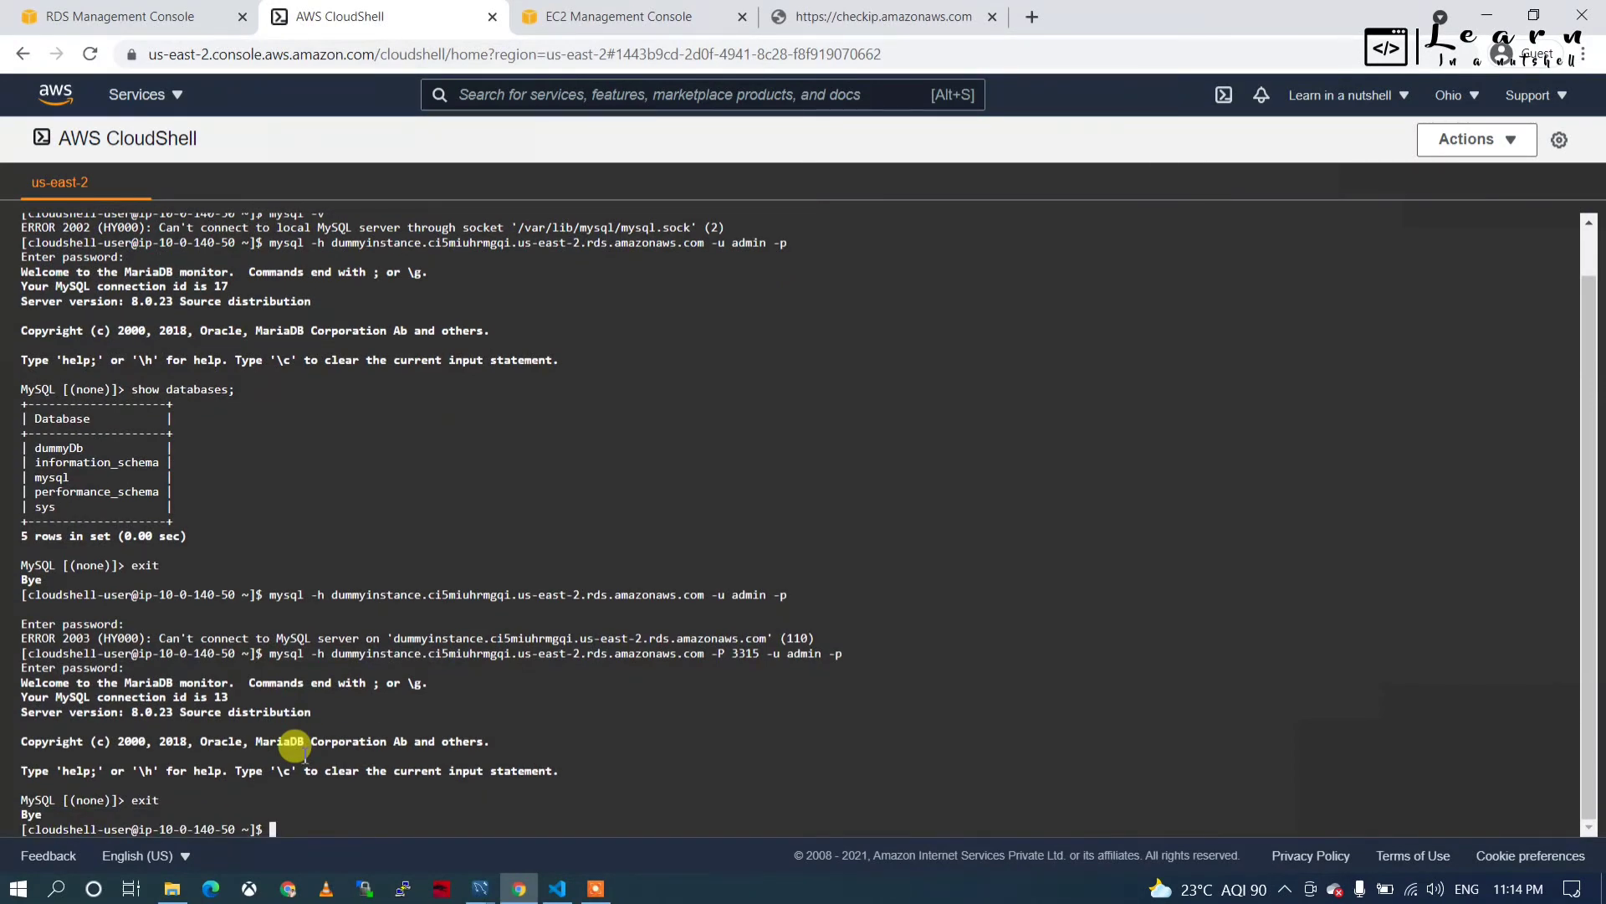
pyautogui.hotkey('ctrl', 'l')
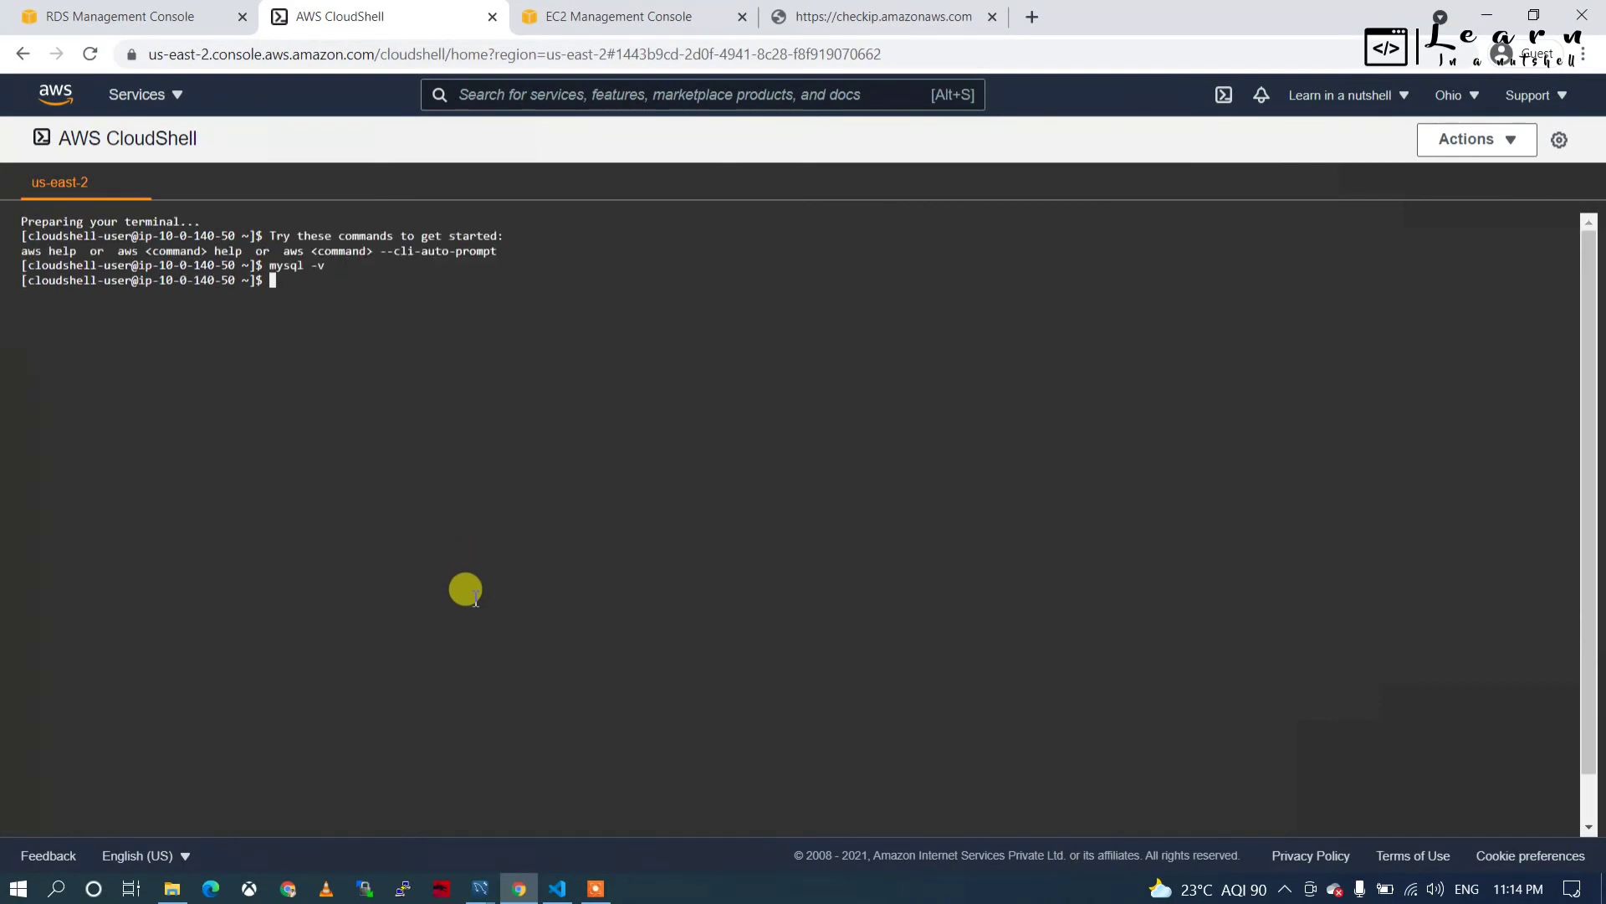
# Run curl checkip.amazonaws.com in CloudShell and select the returned IP 18.216.152.101.
pyautogui.click(803, 19)
pyautogui.moveTo(334, 52); pyautogui.dragTo(156, 46)
pyautogui.hotkey('ctrl', 'c')
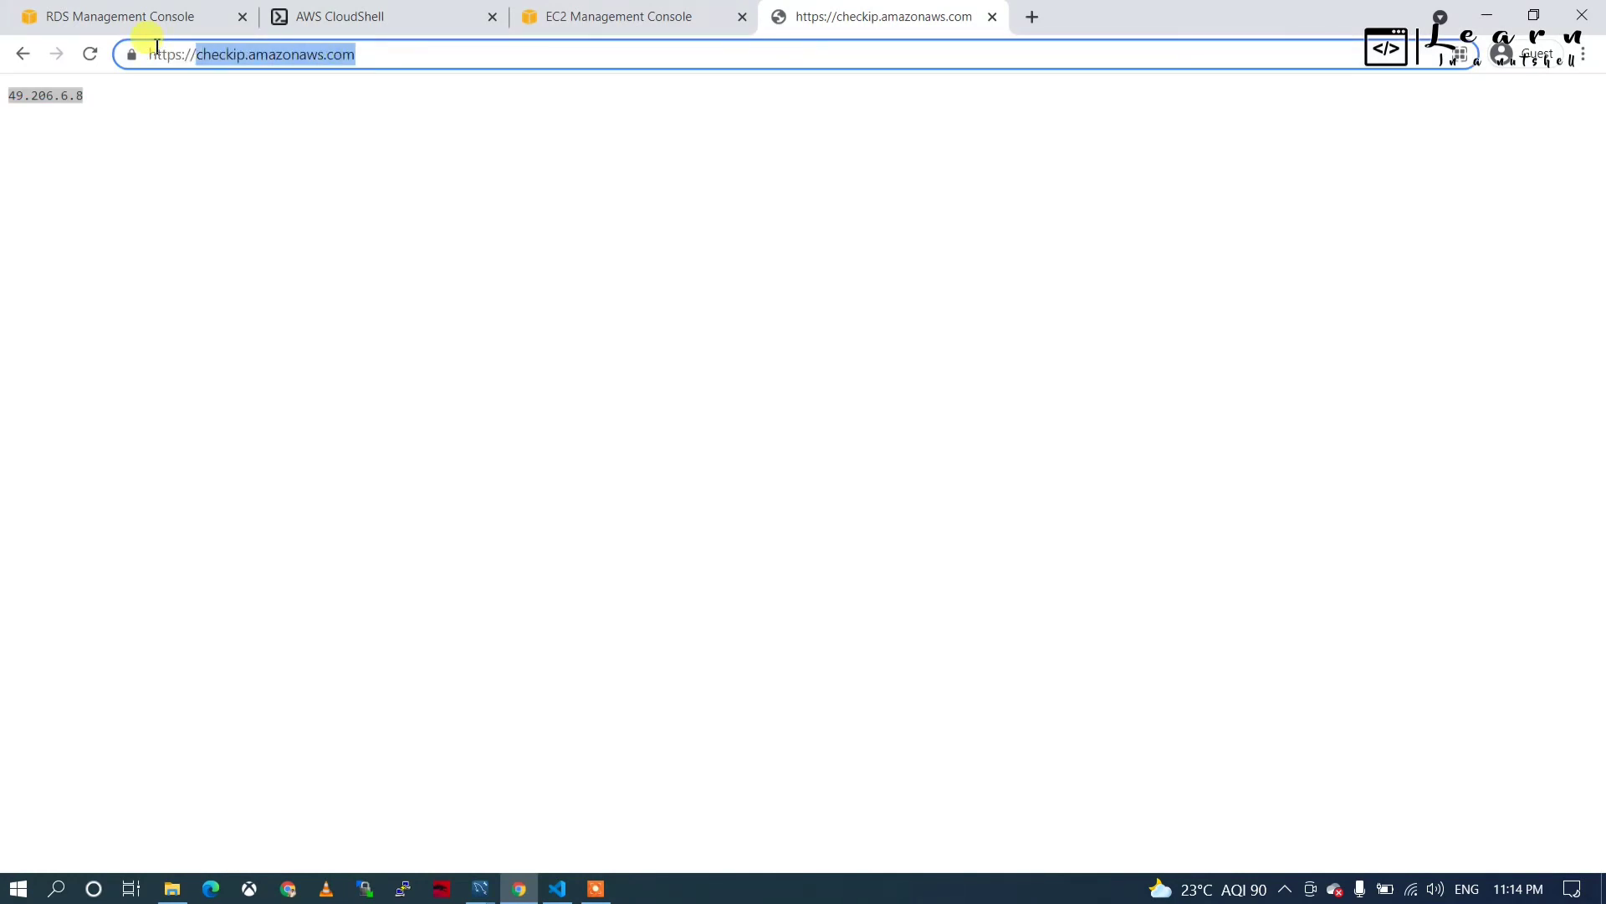
pyautogui.click(373, 16)
pyautogui.scroll(-2, 390, 456)
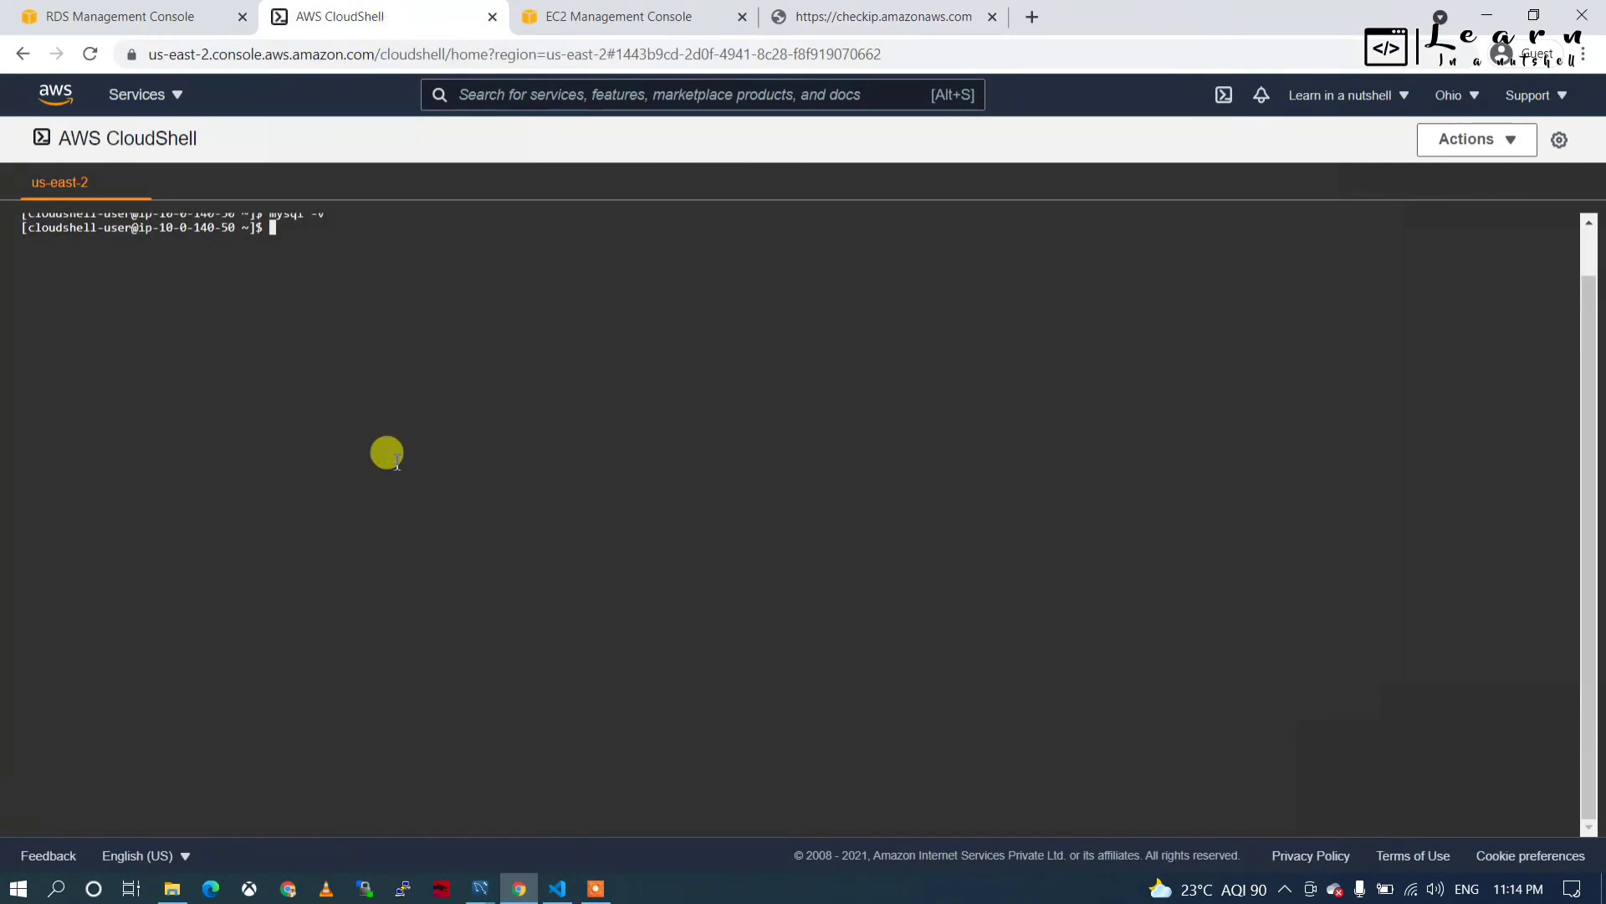
pyautogui.write('curl')
pyautogui.hotkey('ctrl', 'v')
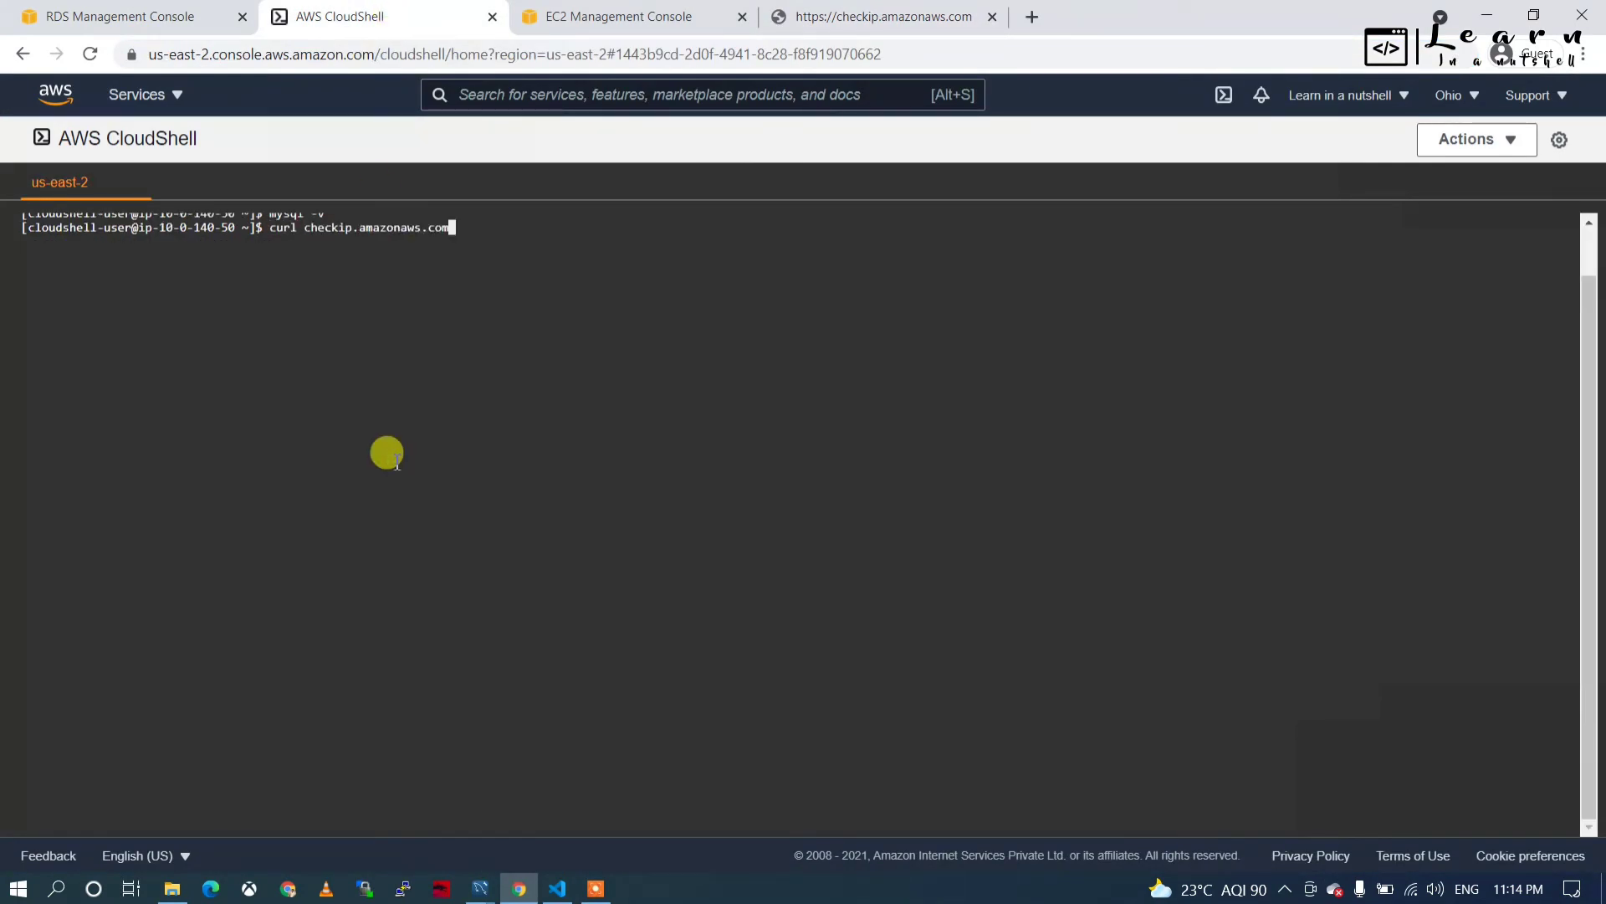
pyautogui.press('Return')
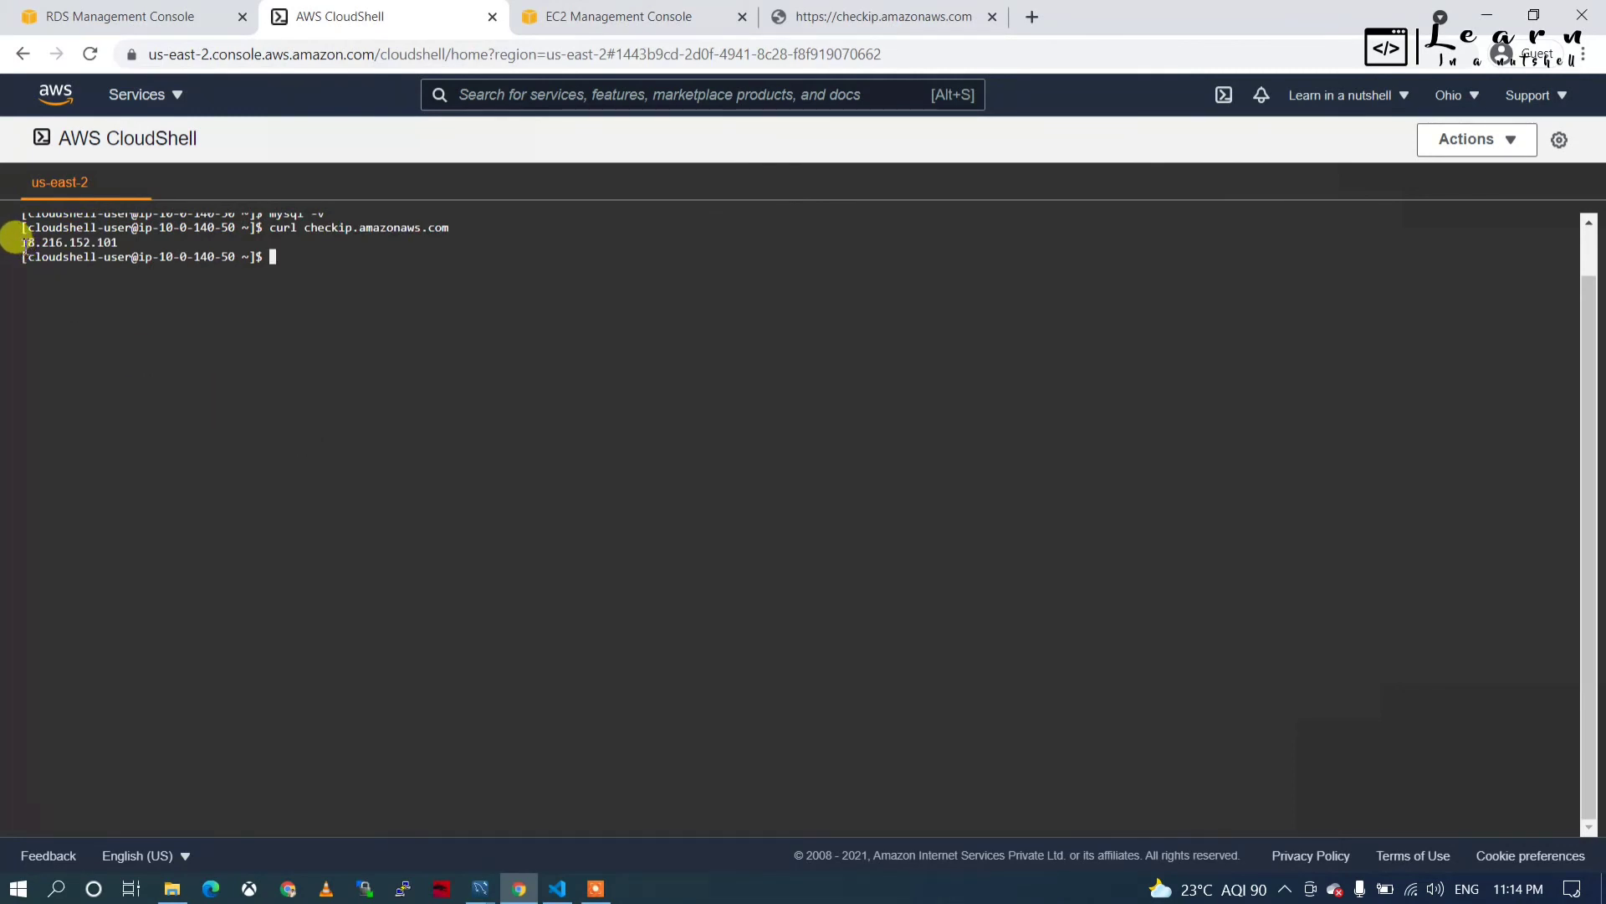
pyautogui.moveTo(21, 242); pyautogui.dragTo(117, 240)
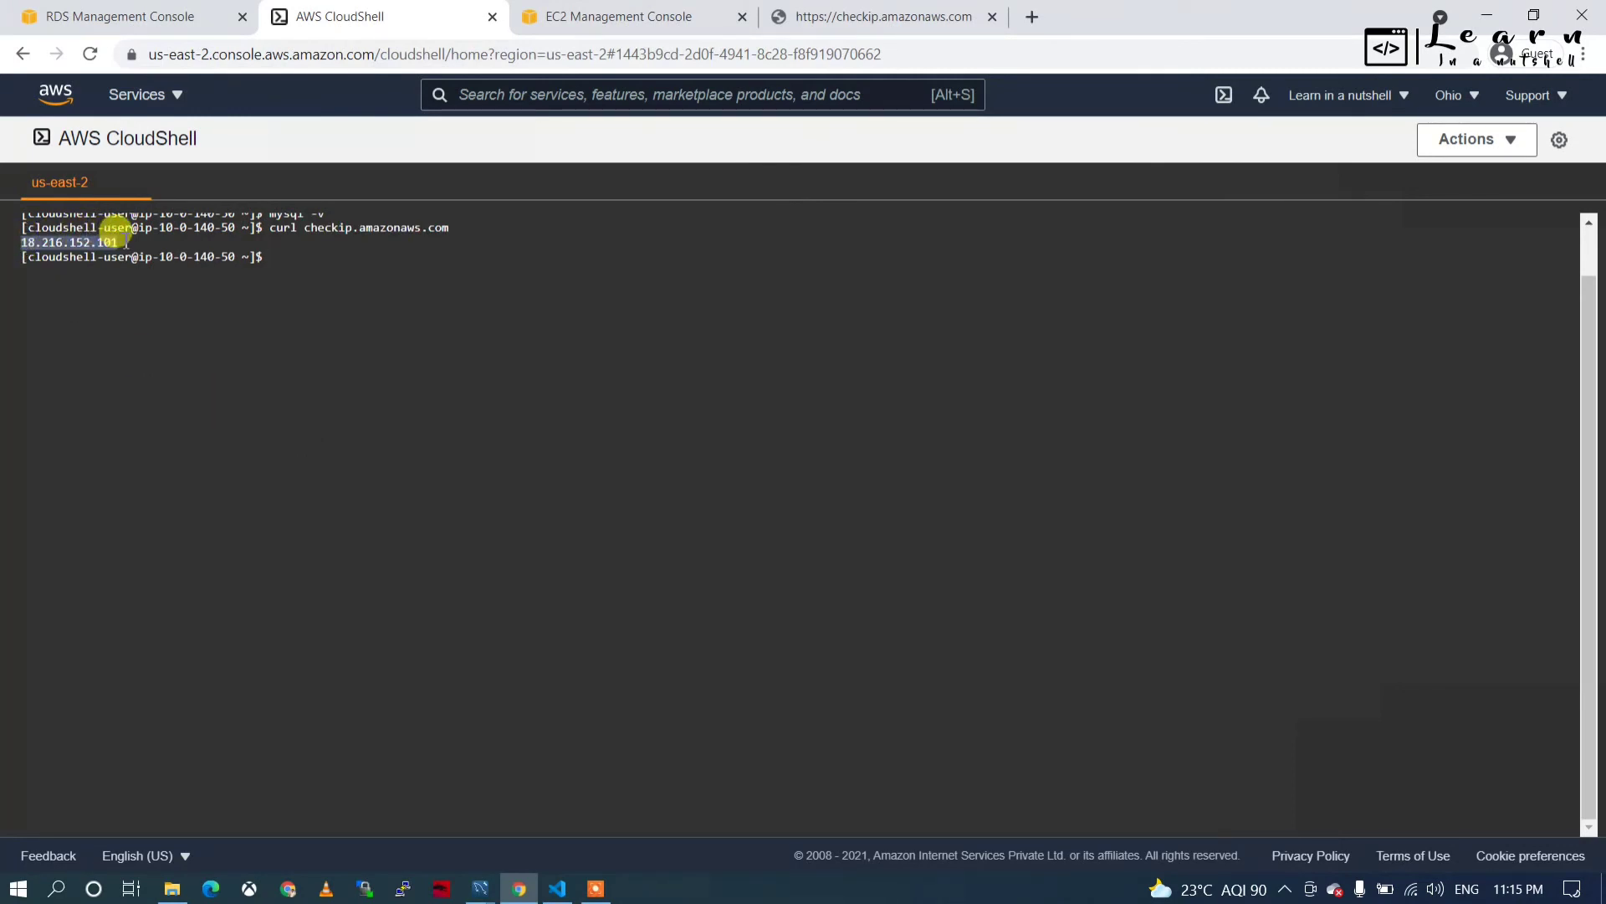
# Replace the default group's 0.0.0.0/0 inbound source with 18.216.152.101/32 and save the rule.
pyautogui.click(569, 19)
pyautogui.scroll(-2, 849, 783)
pyautogui.scroll(-1, 849, 783)
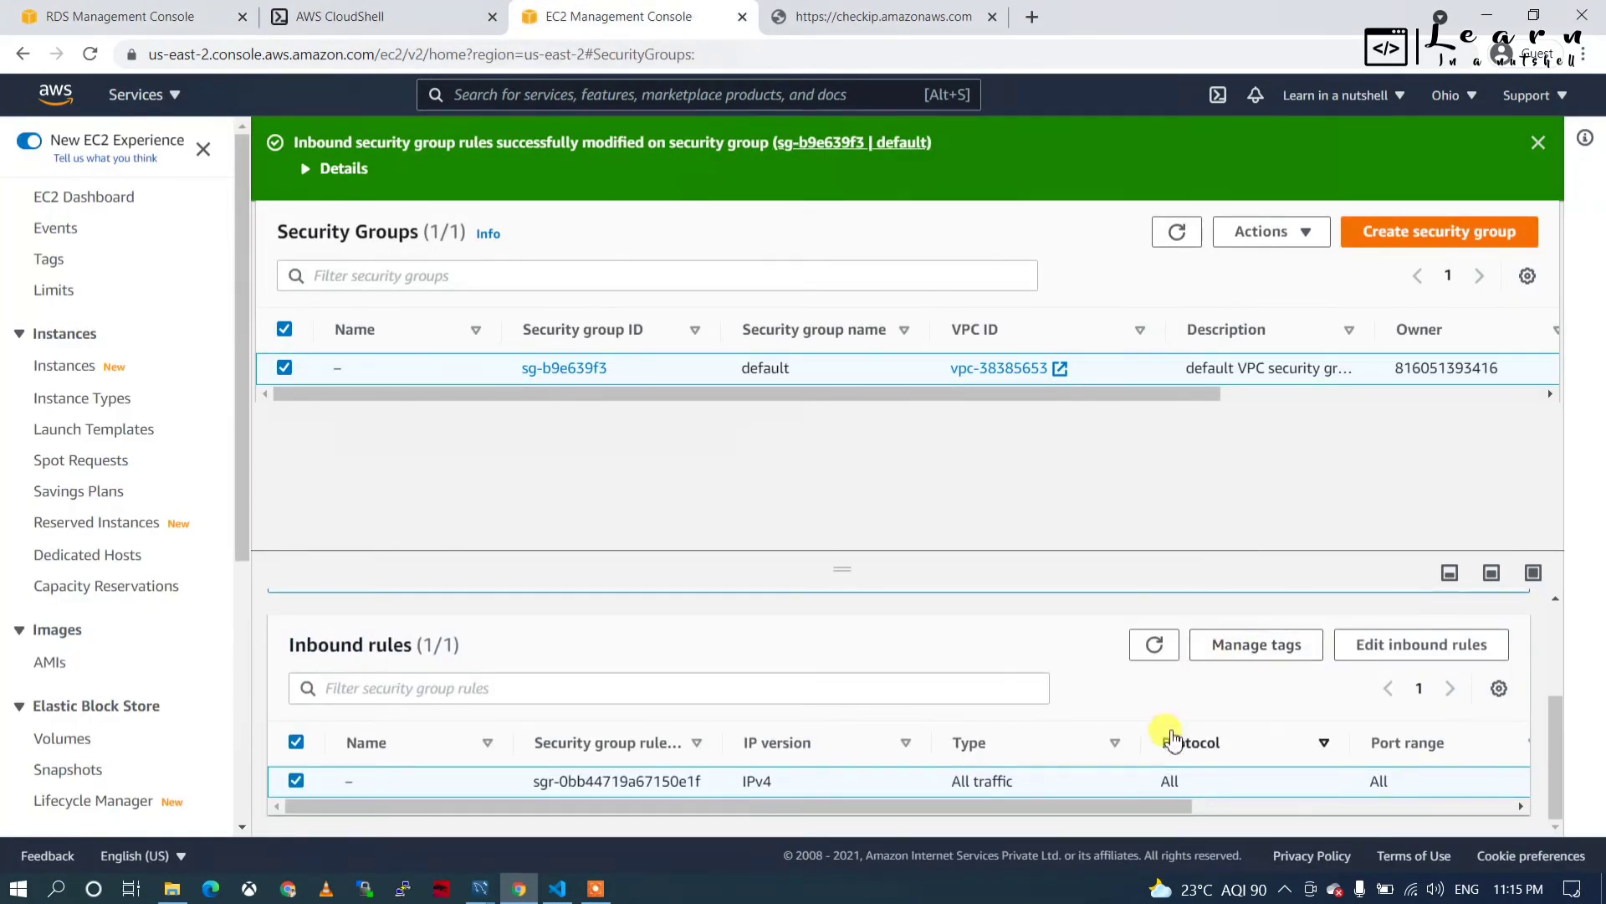
pyautogui.click(1421, 646)
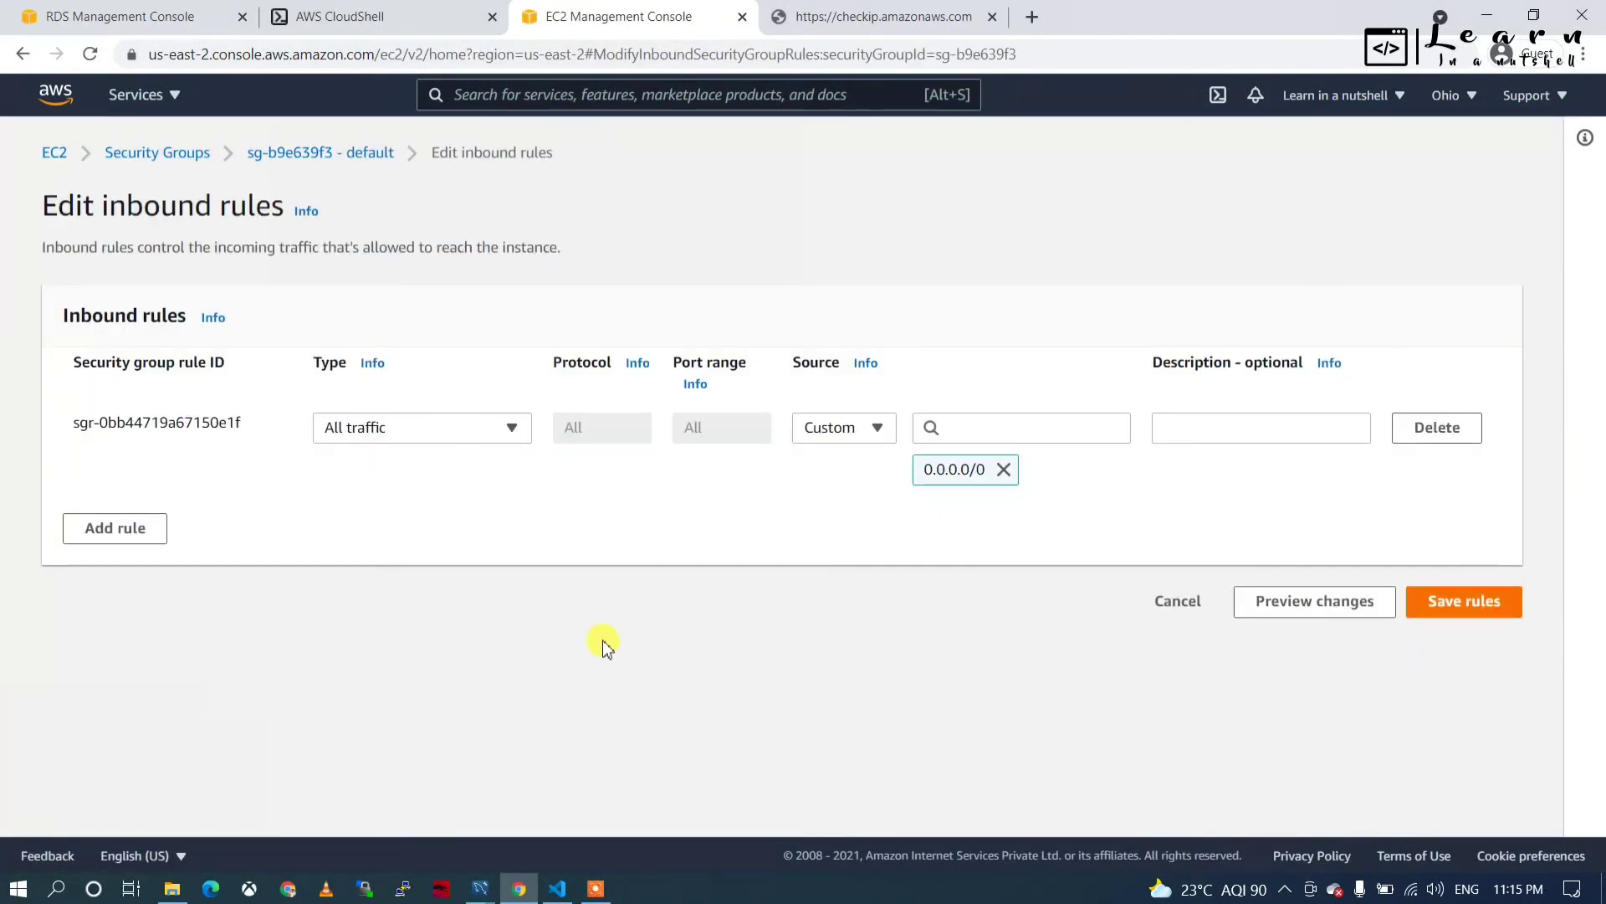
pyautogui.click(1004, 470)
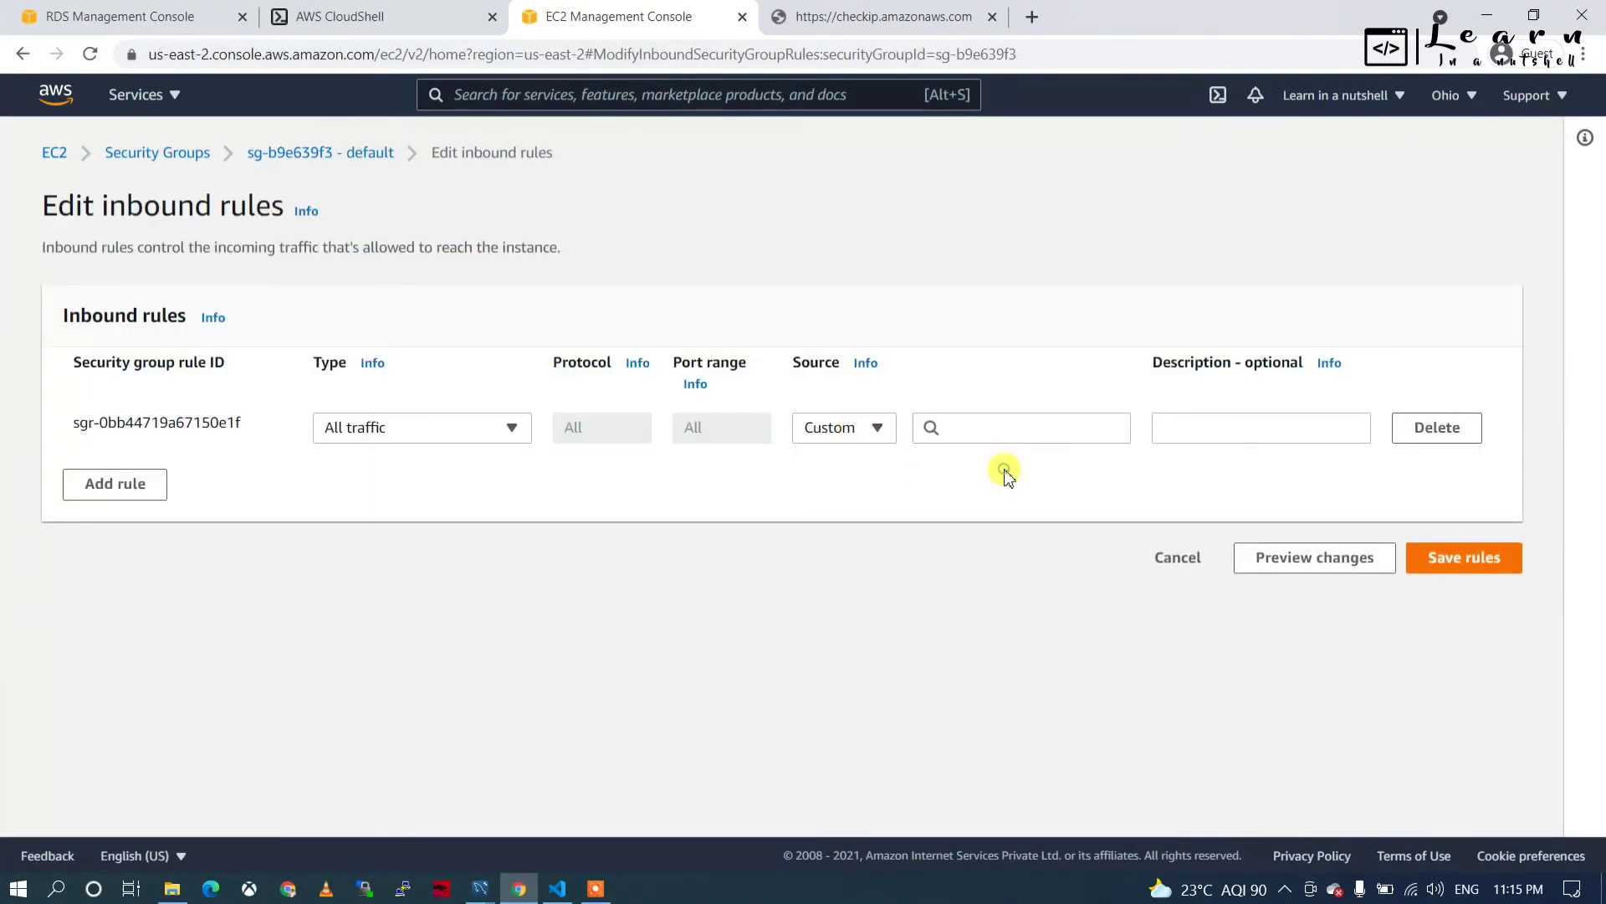
pyautogui.click(963, 427)
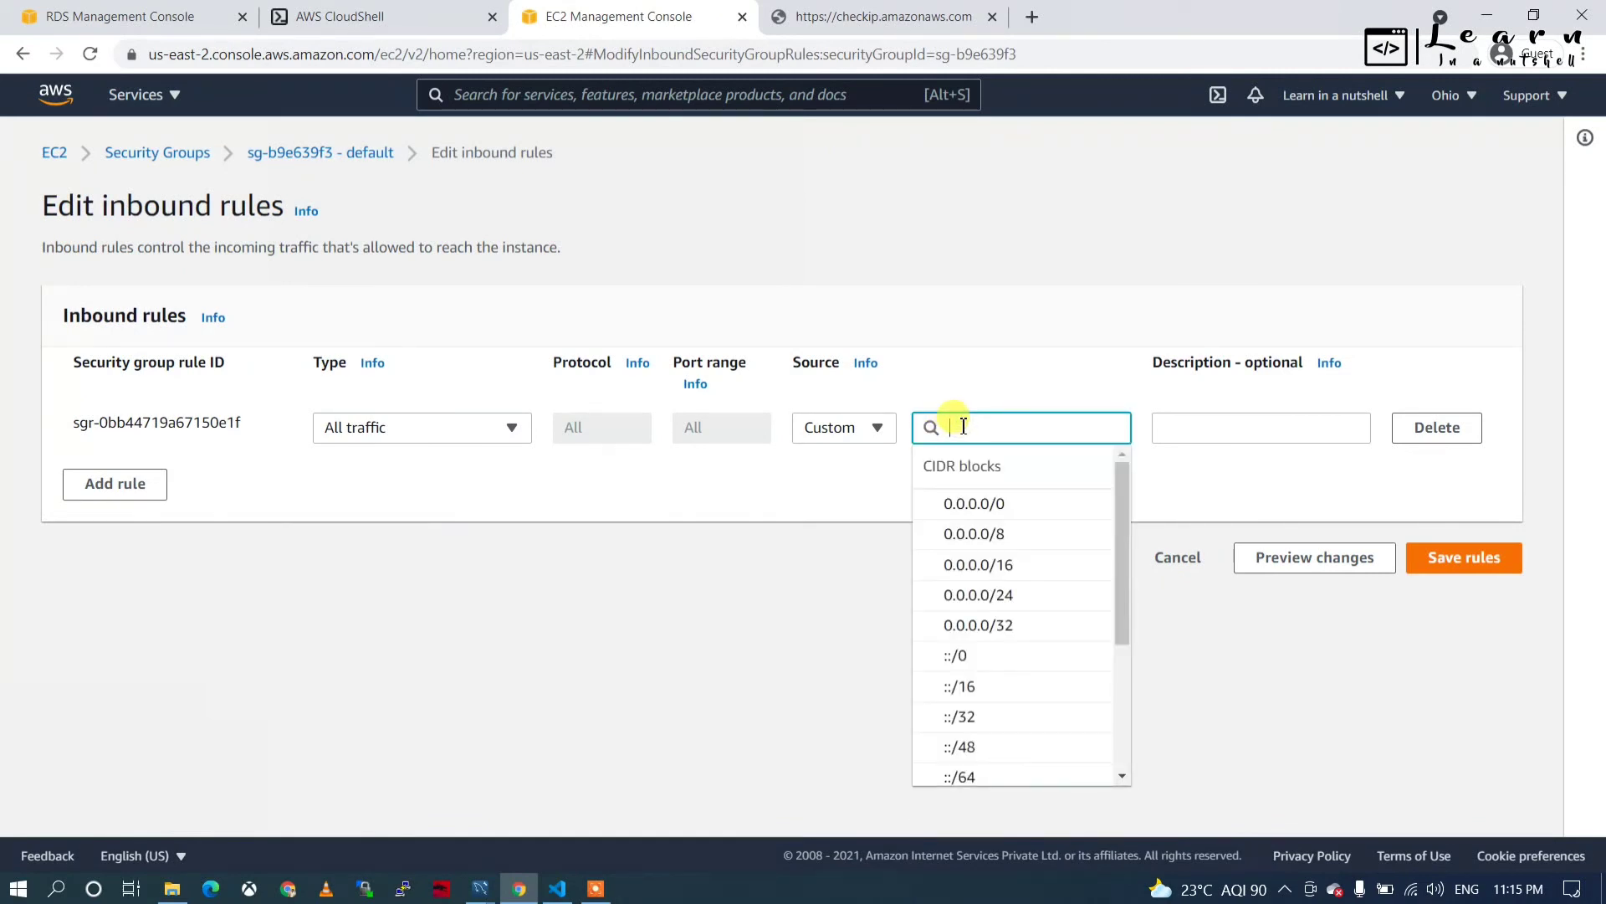
pyautogui.write('18.216.152.101')
pyautogui.click(1022, 505)
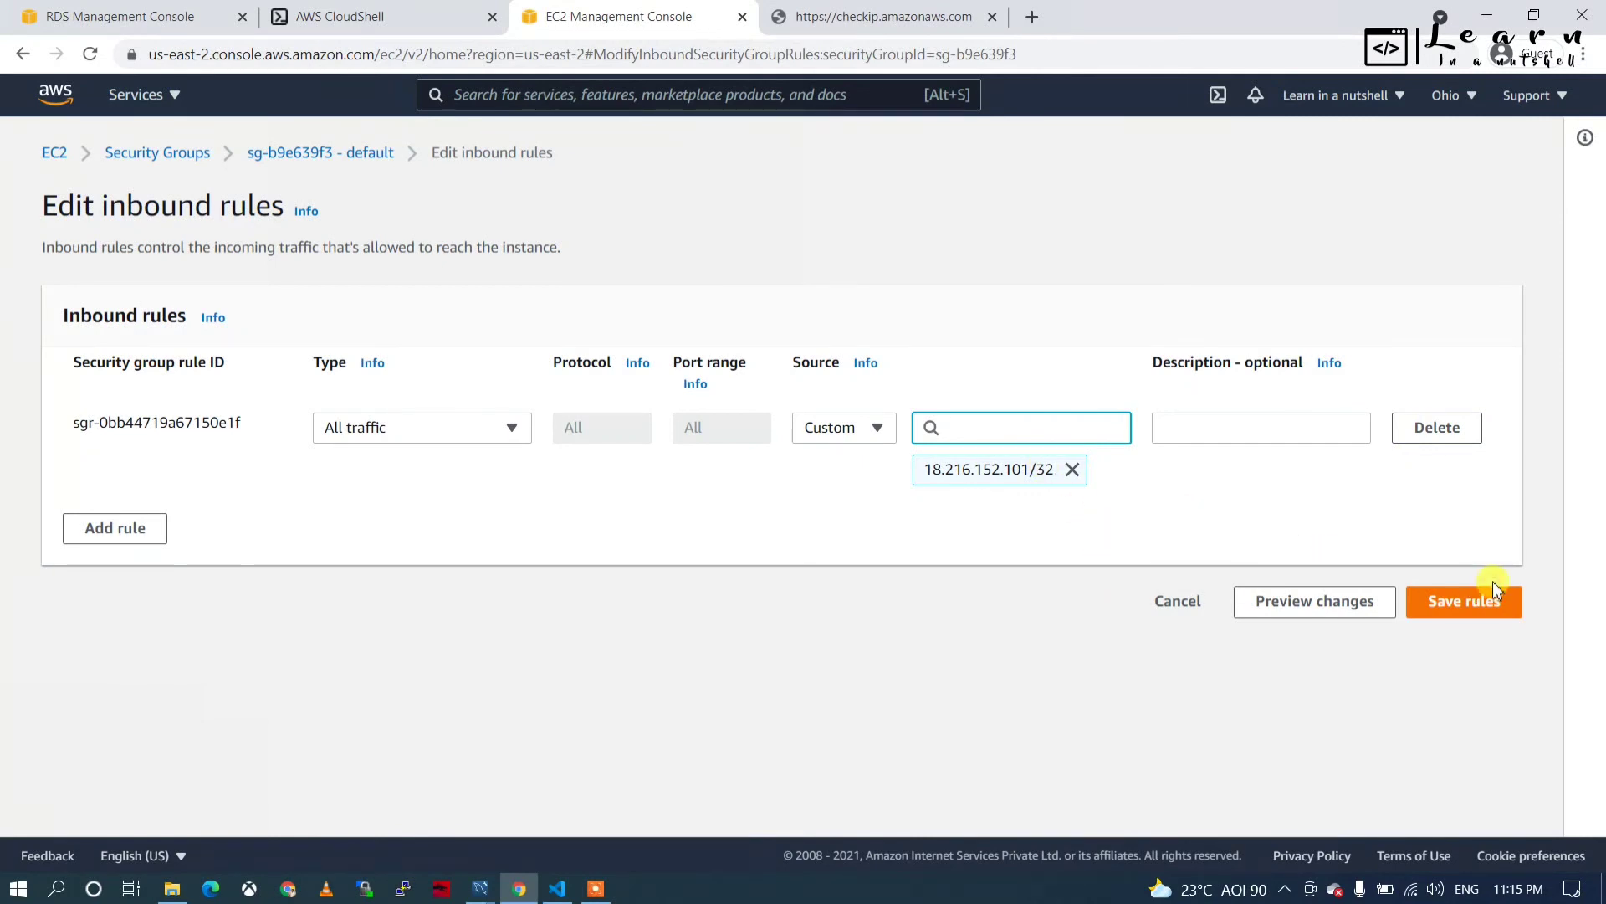
pyautogui.click(1439, 597)
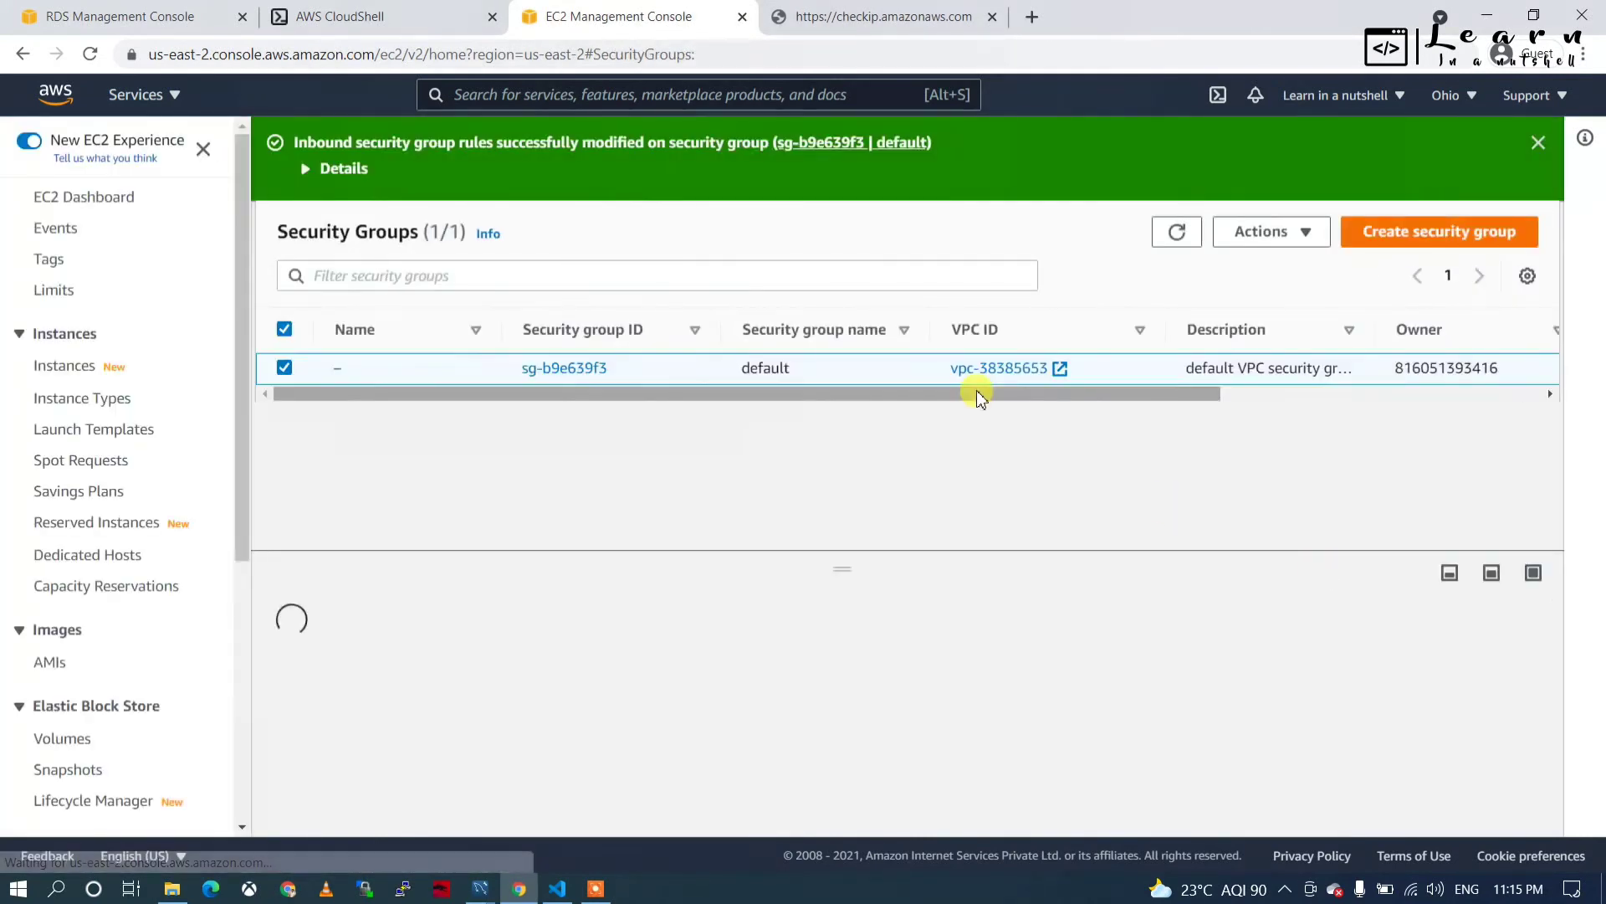
# Retry the VS Code database connection and highlight the resulting connect ETIMEDOUT error.
pyautogui.click(554, 888)
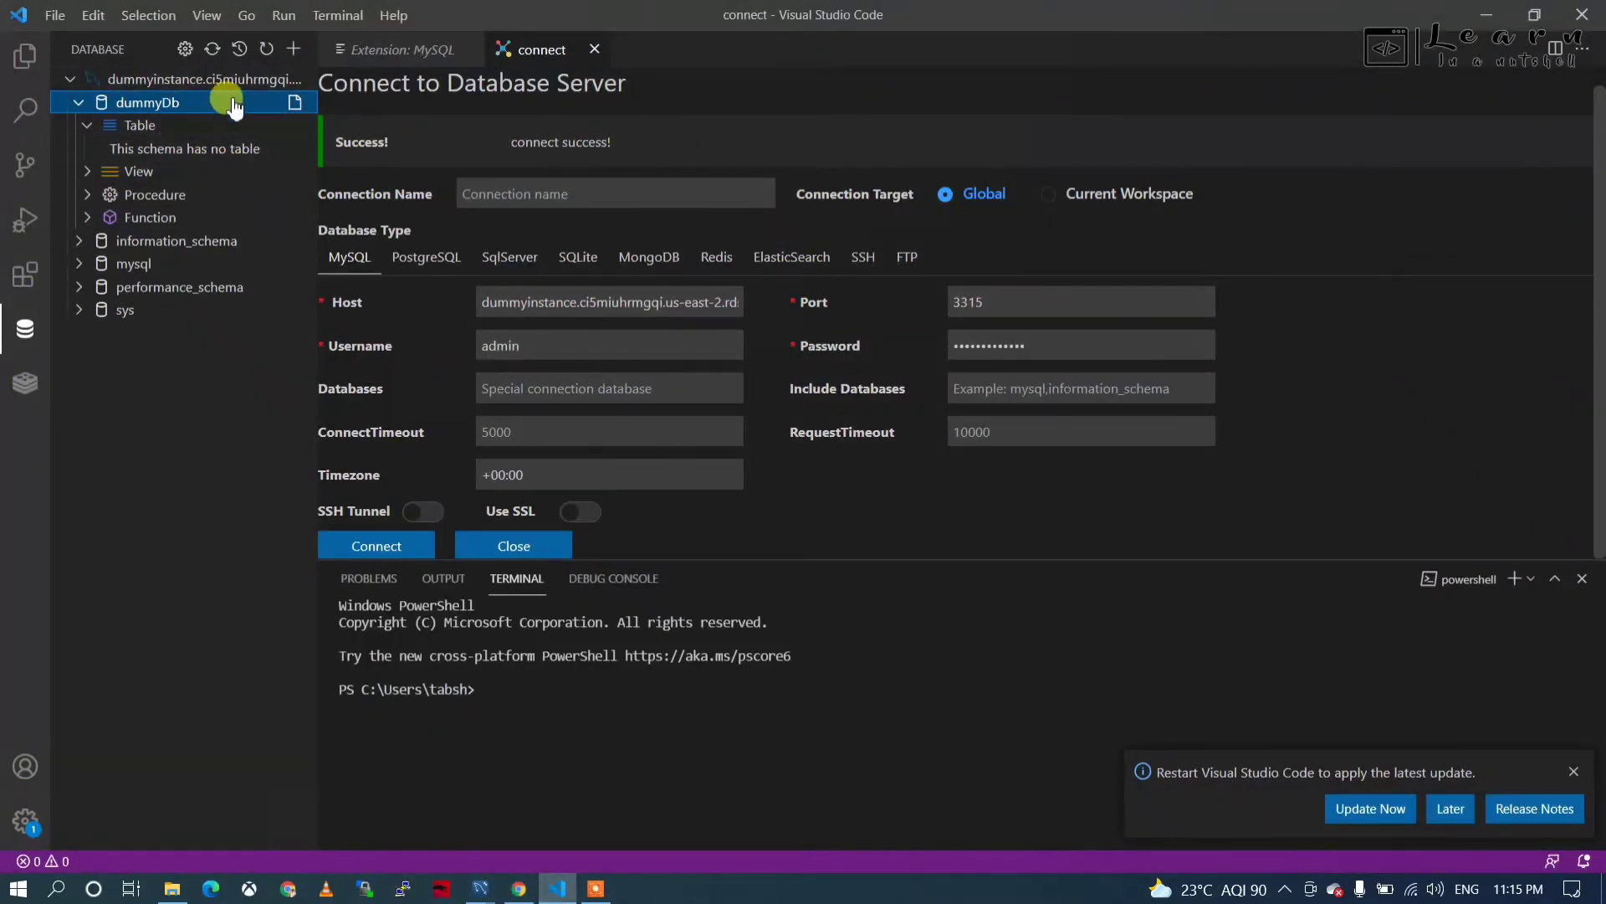
pyautogui.click(375, 548)
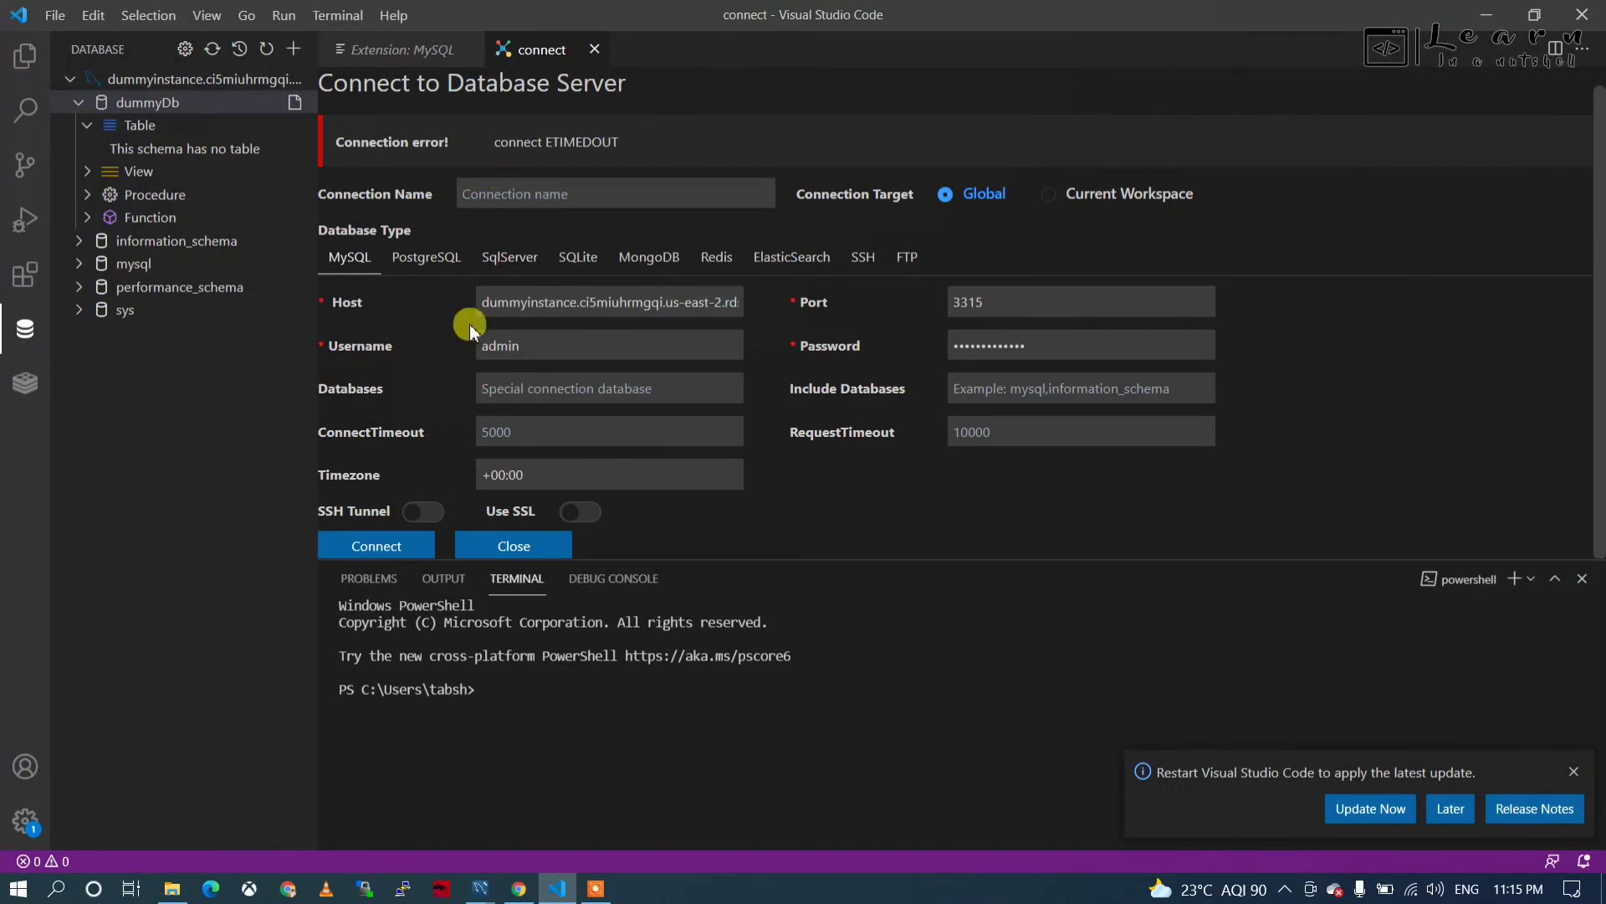
pyautogui.doubleClick(590, 142)
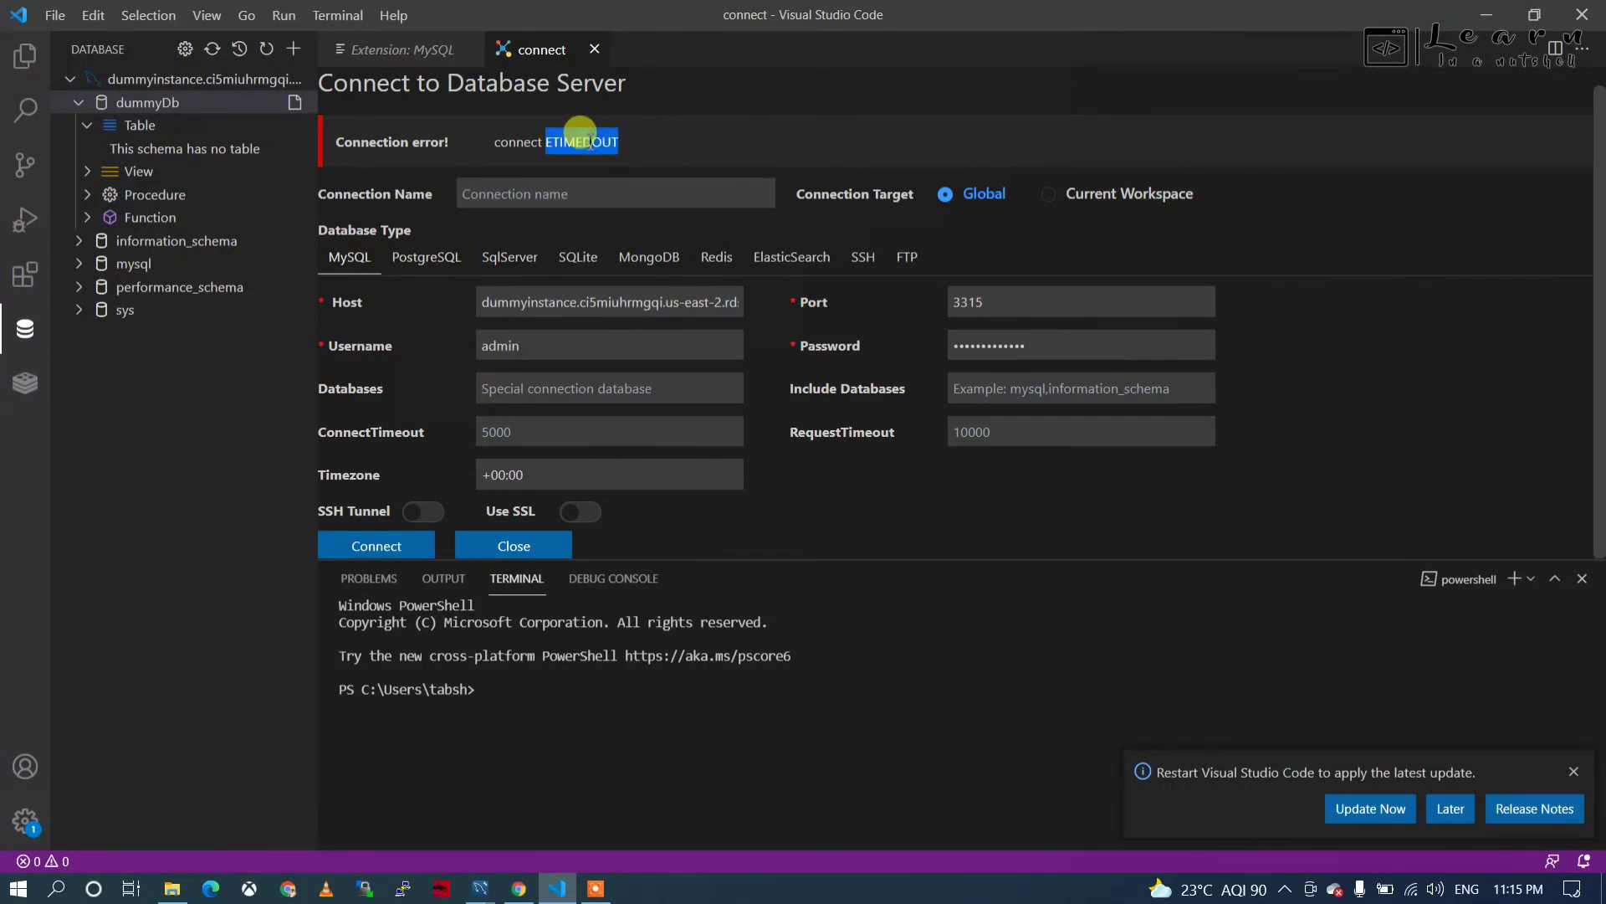
pyautogui.click(519, 889)
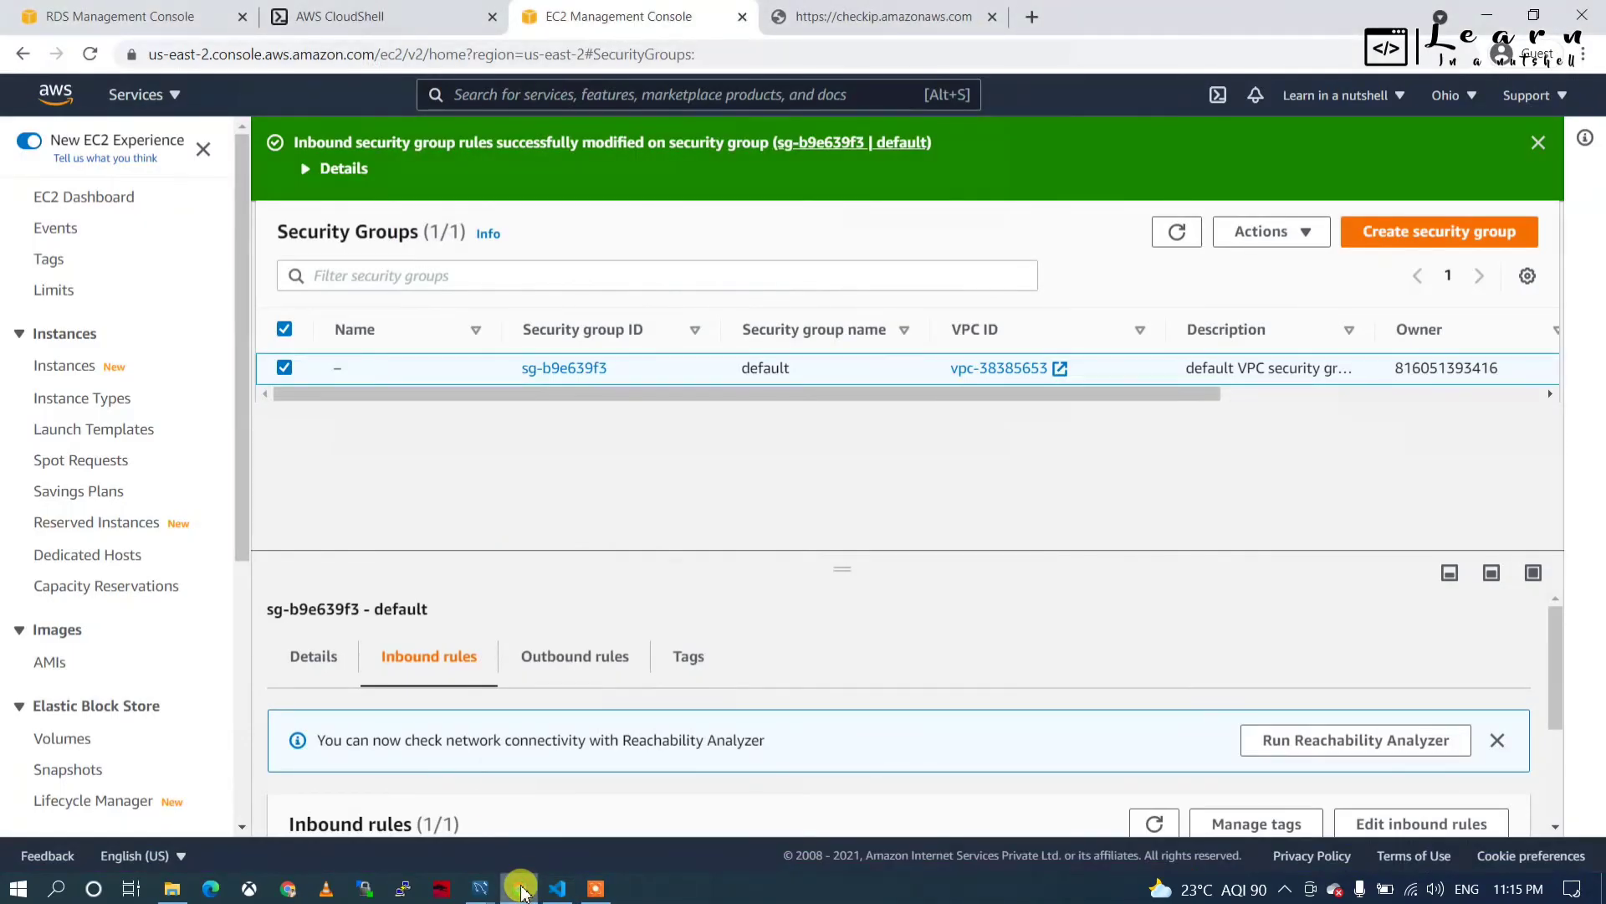
# Rerun the recalled mysql -P 3315 -u admin login in CloudShell and confirm the successful connection.
pyautogui.click(368, 18)
pyautogui.click(405, 398)
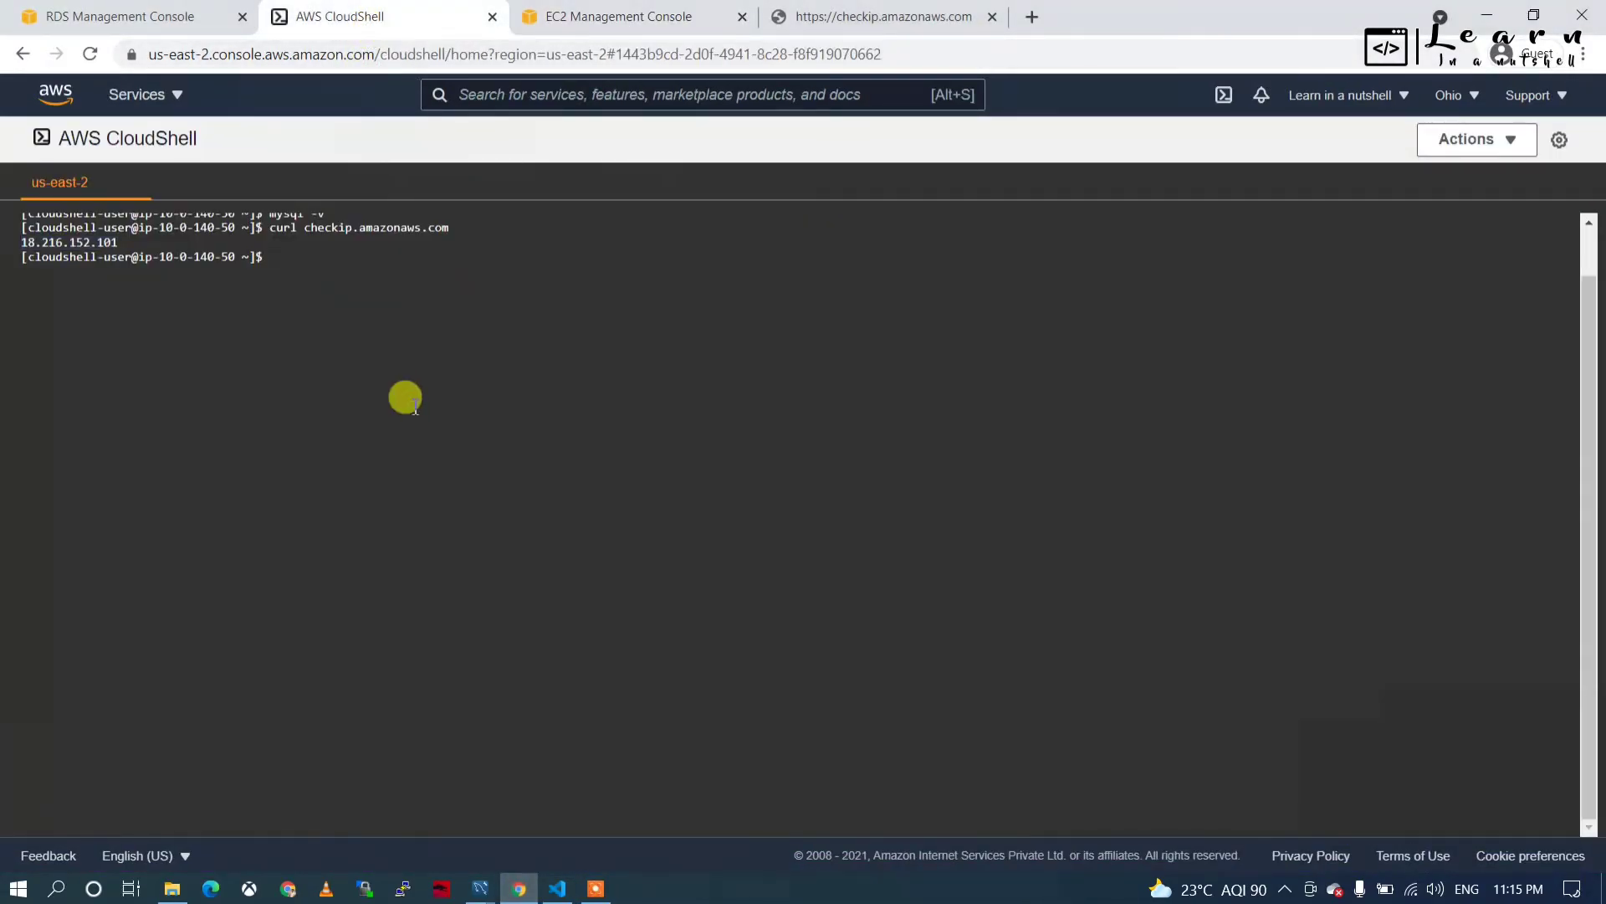
pyautogui.press('Up')
pyautogui.press('Up')
pyautogui.press('Up')
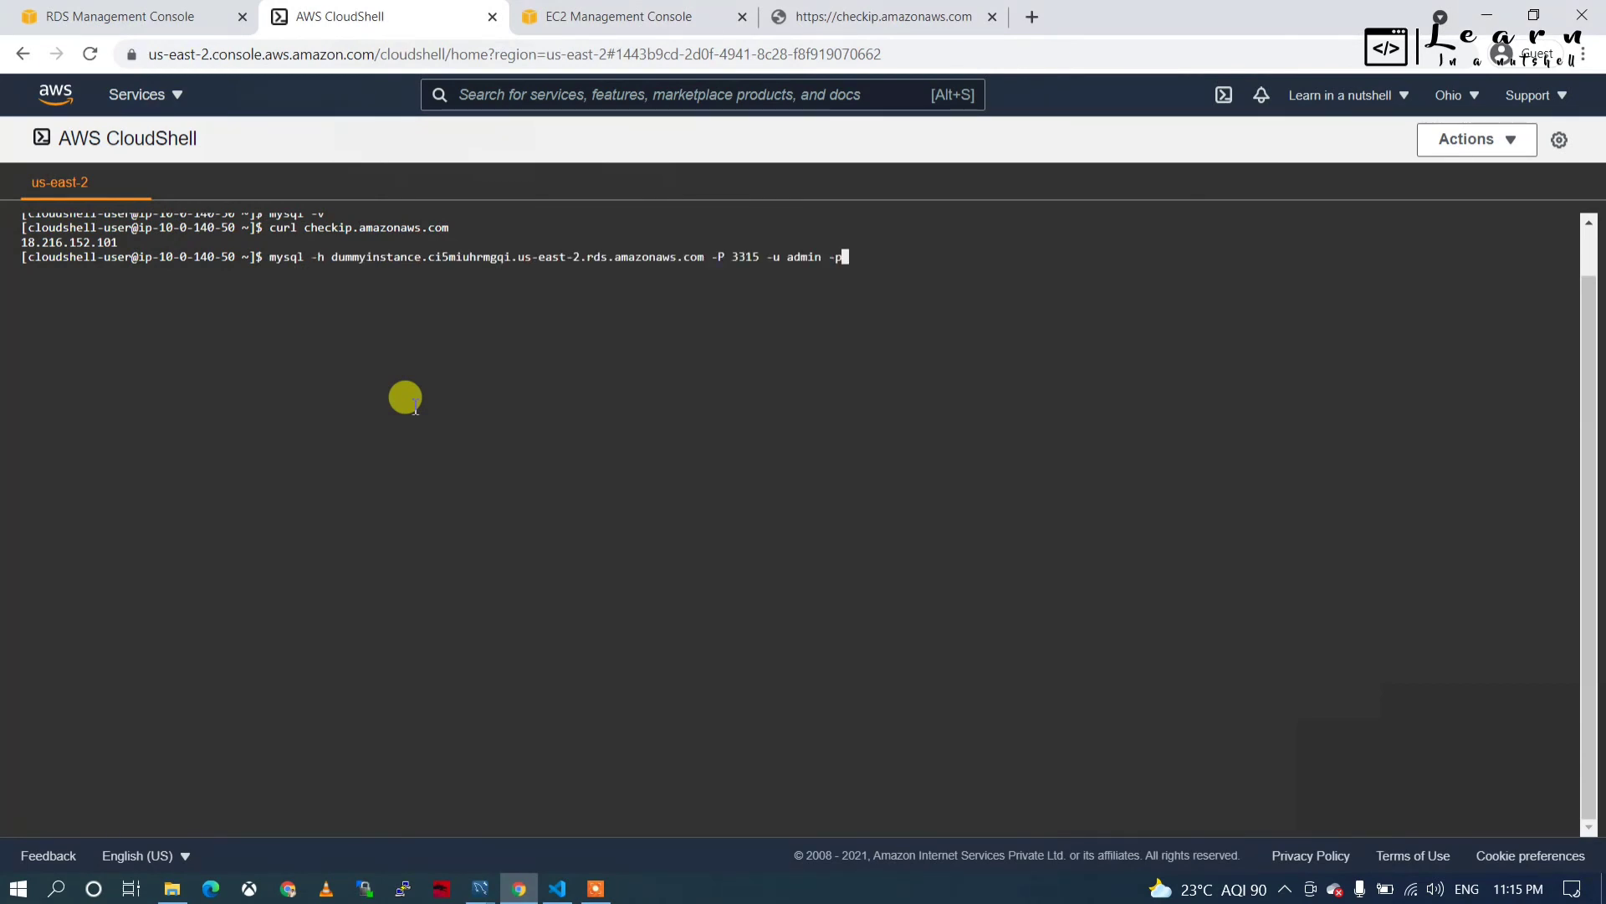
pyautogui.press('Return')
pyautogui.press('Return')
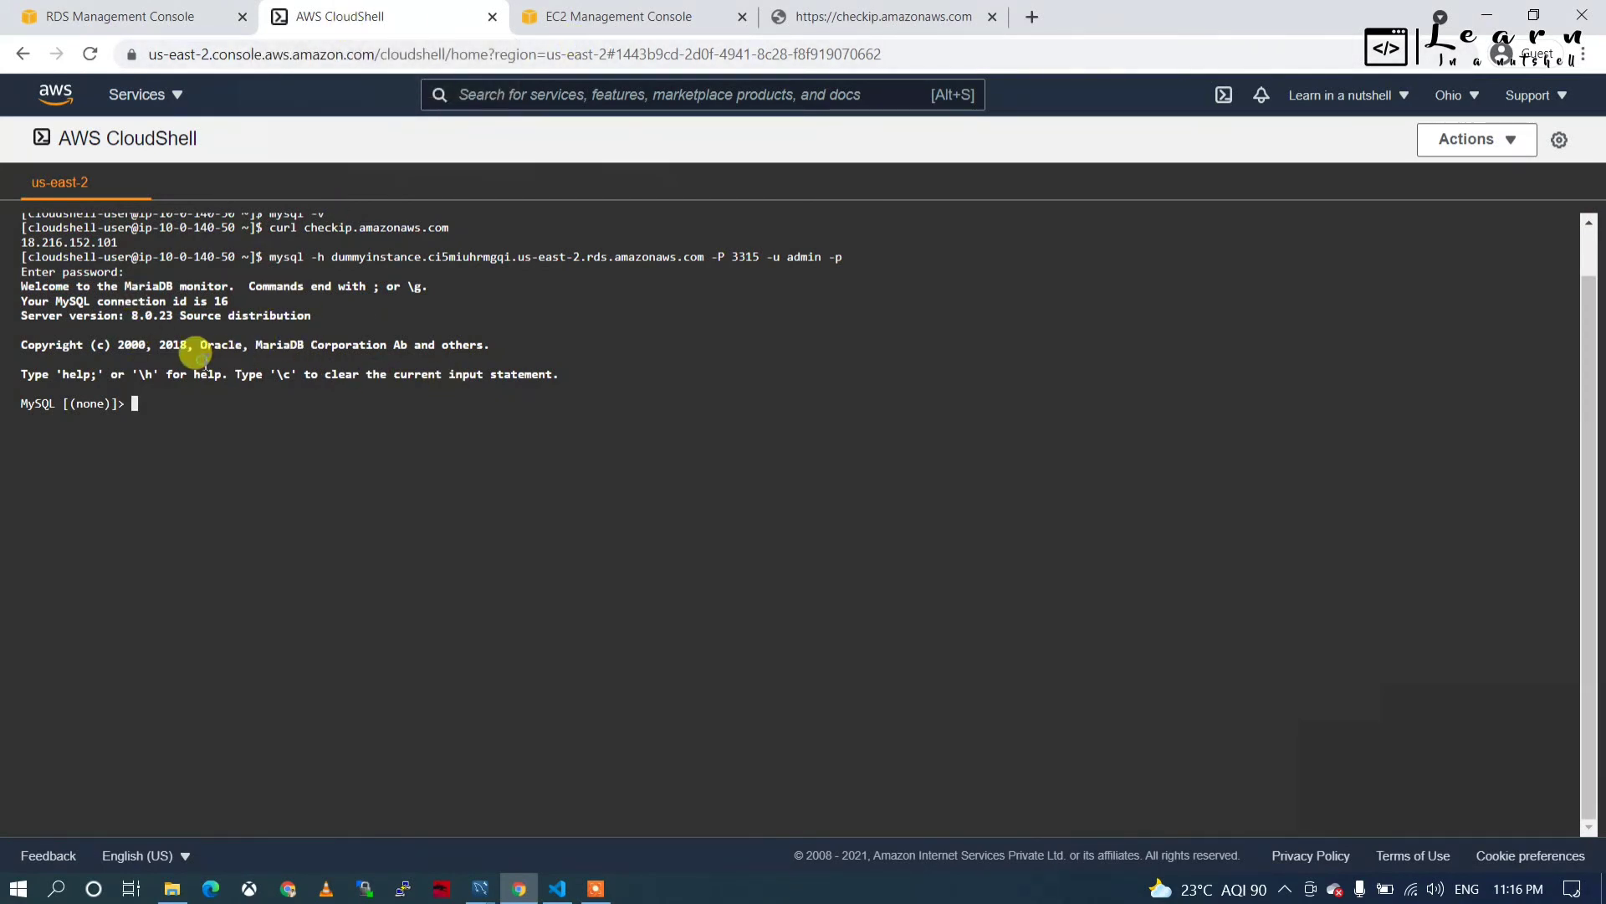
pyautogui.moveTo(198, 348); pyautogui.dragTo(172, 383)
pyautogui.click(173, 384)
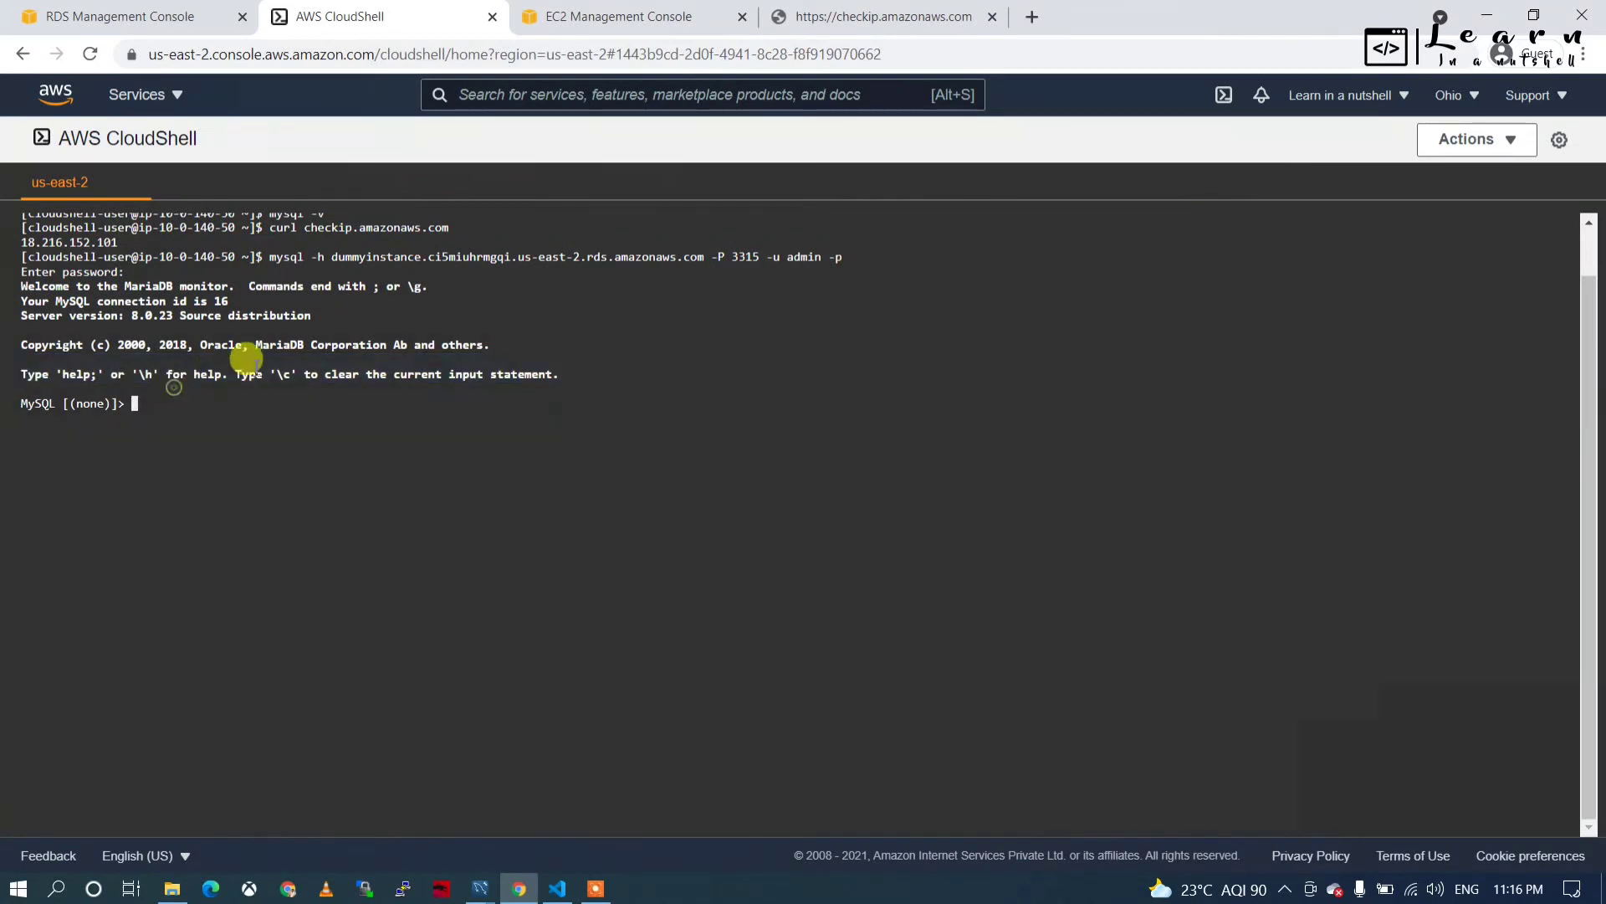
pyautogui.click(584, 15)
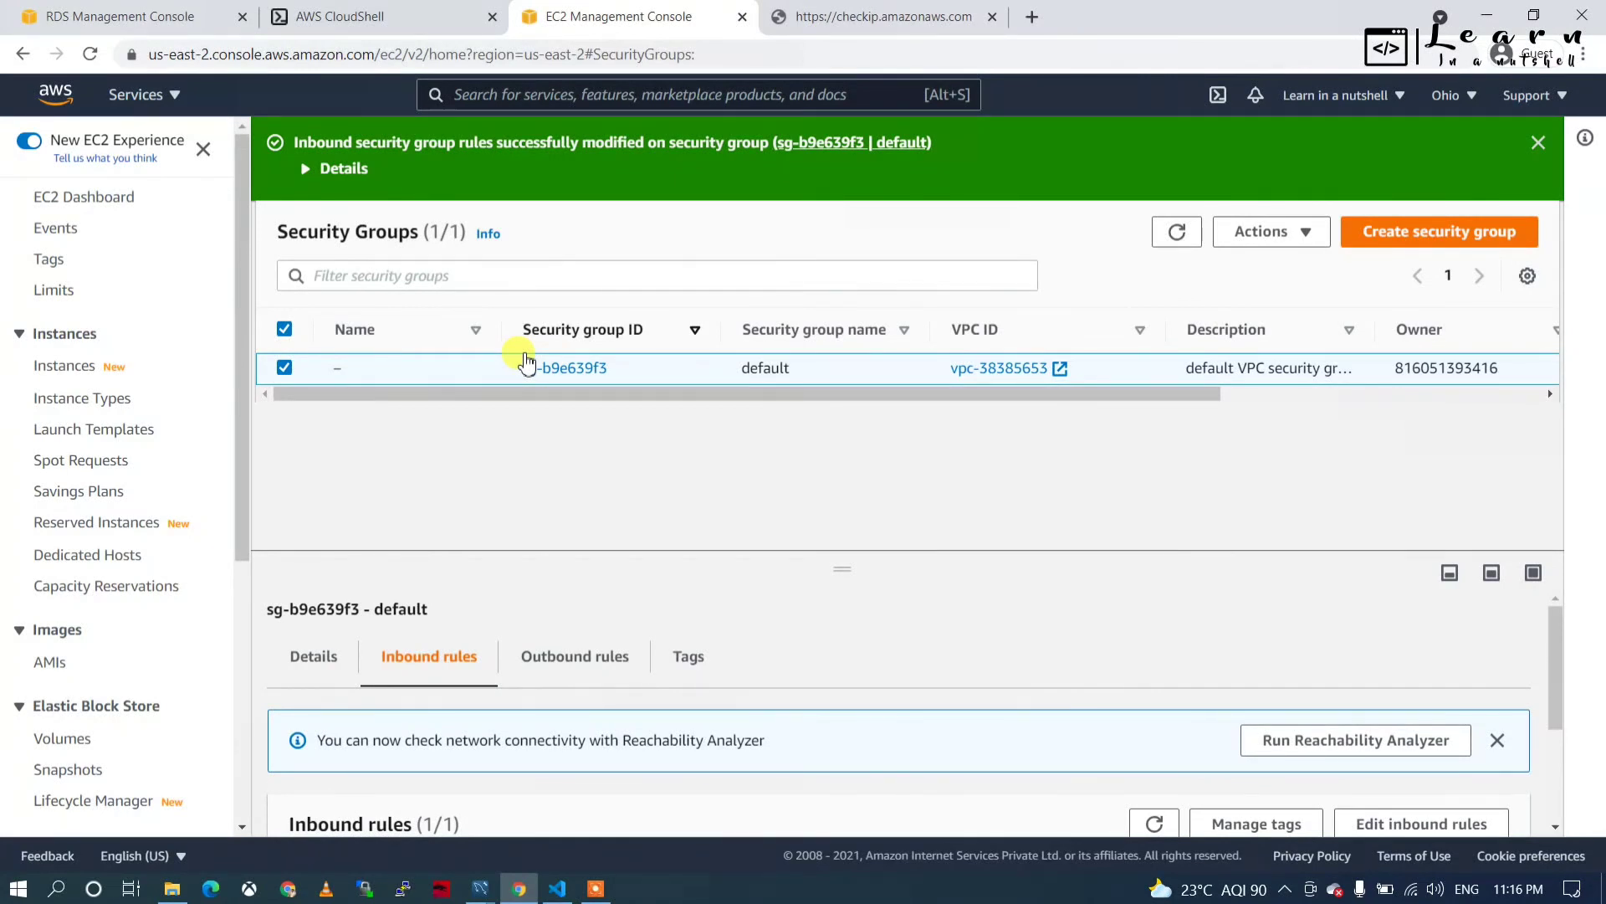
# Recheck the connected MySQL prompt in CloudShell, then return to the dummyinstance details tab.
pyautogui.click(345, 18)
pyautogui.click(113, 13)
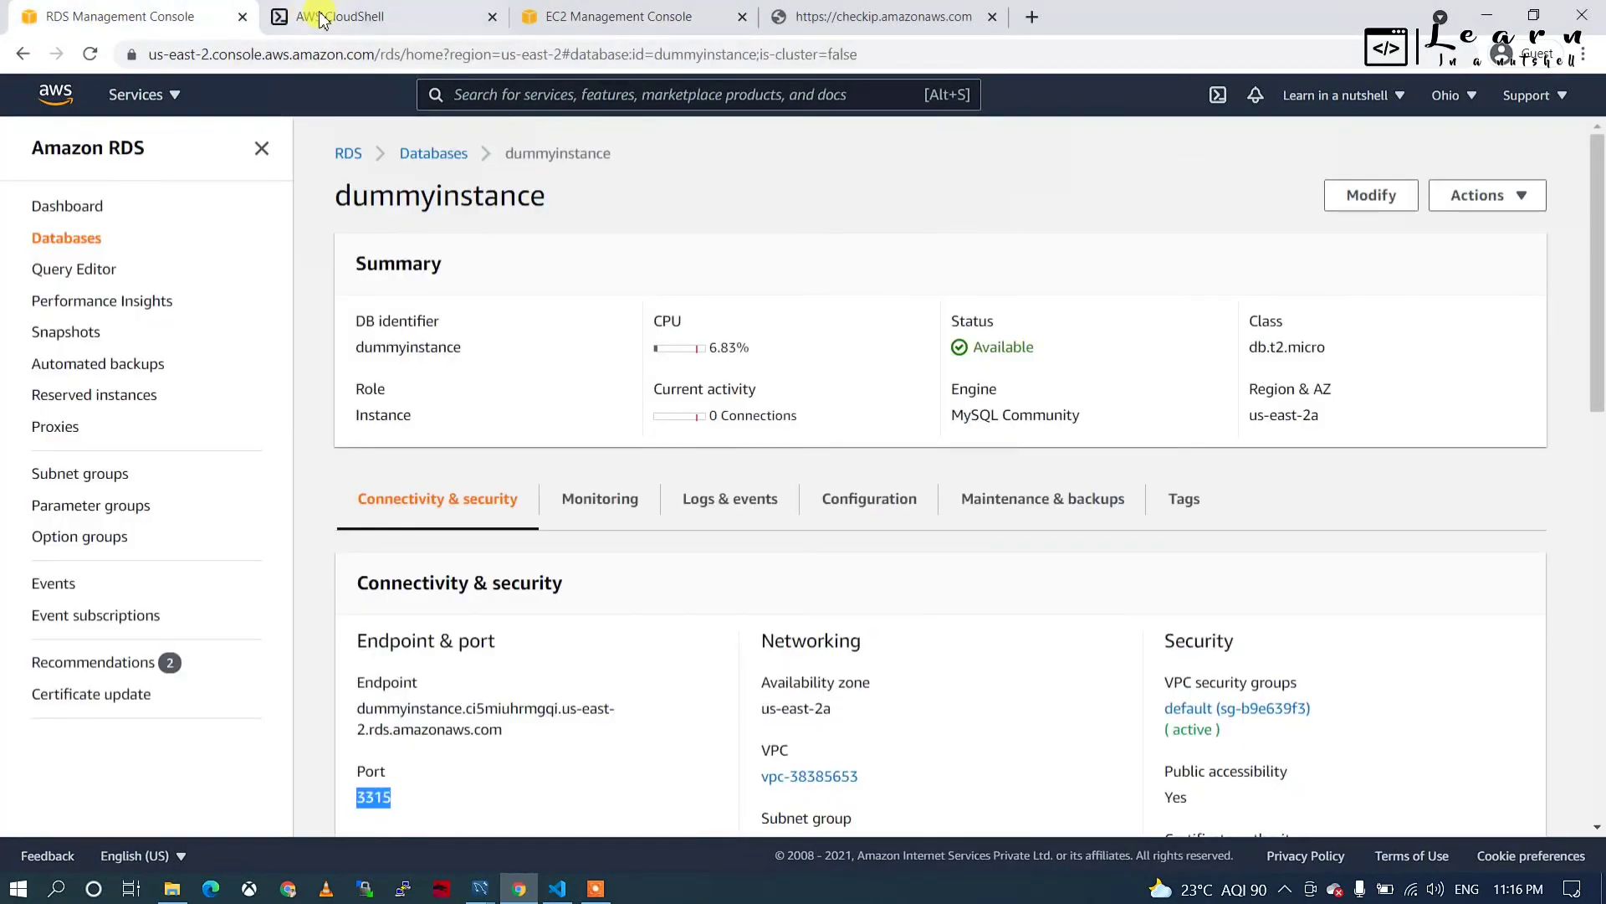
pyautogui.click(345, 17)
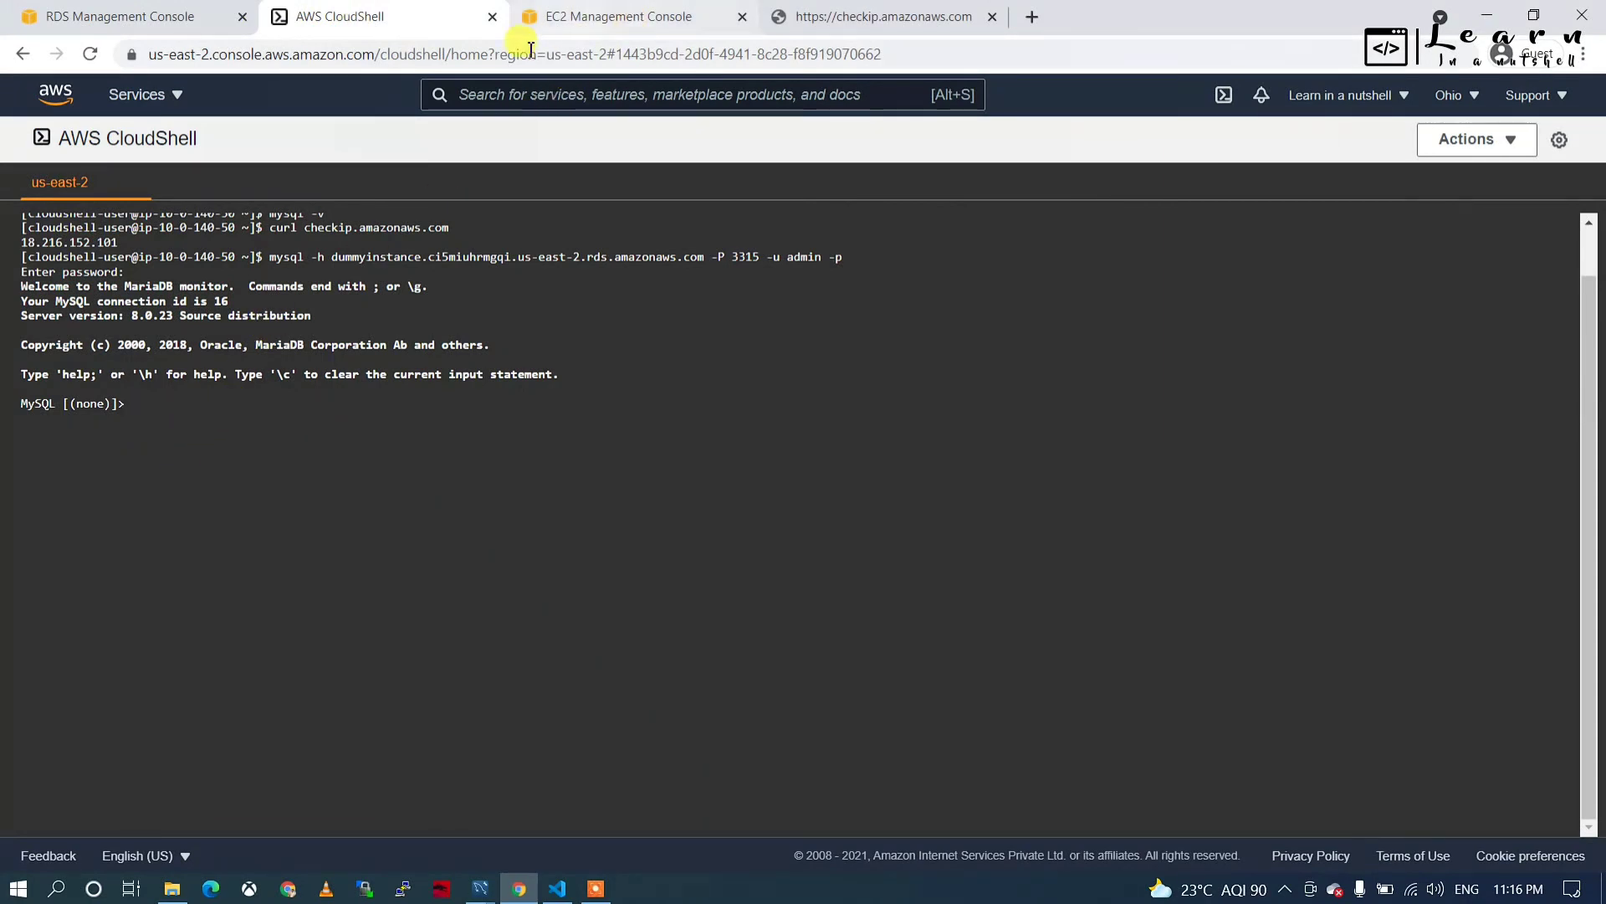
pyautogui.click(126, 17)
# Review dummyinstance's endpoint, port 3315 and default security group rules.
pyautogui.scroll(-1, 571, 553)
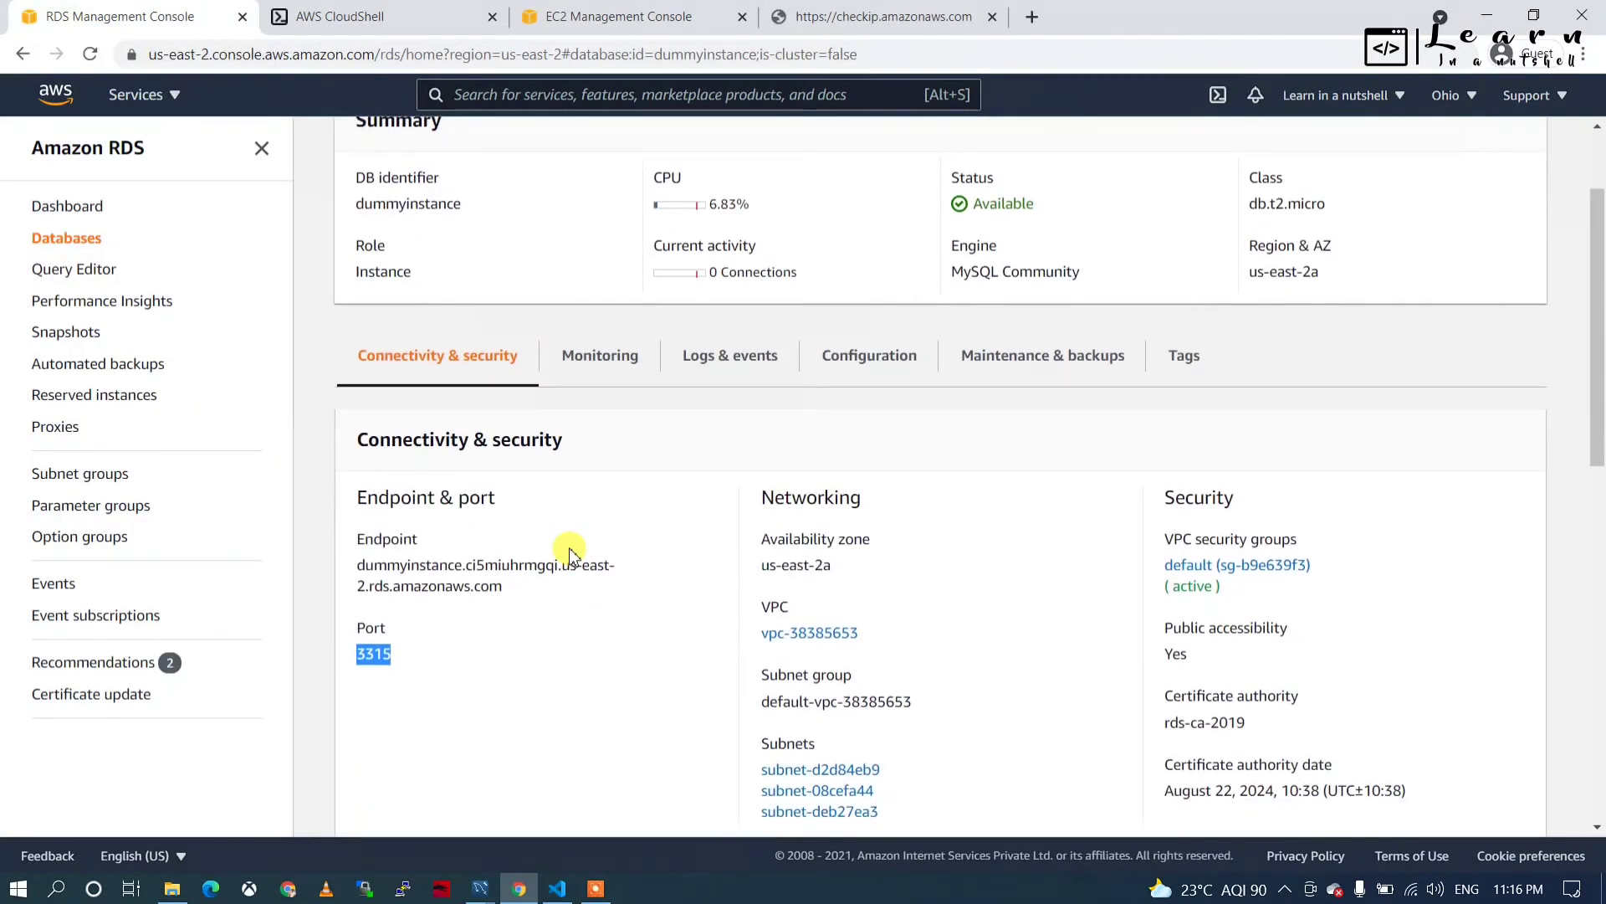
pyautogui.scroll(1, 569, 550)
pyautogui.scroll(-6, 563, 548)
pyautogui.scroll(-5, 572, 554)
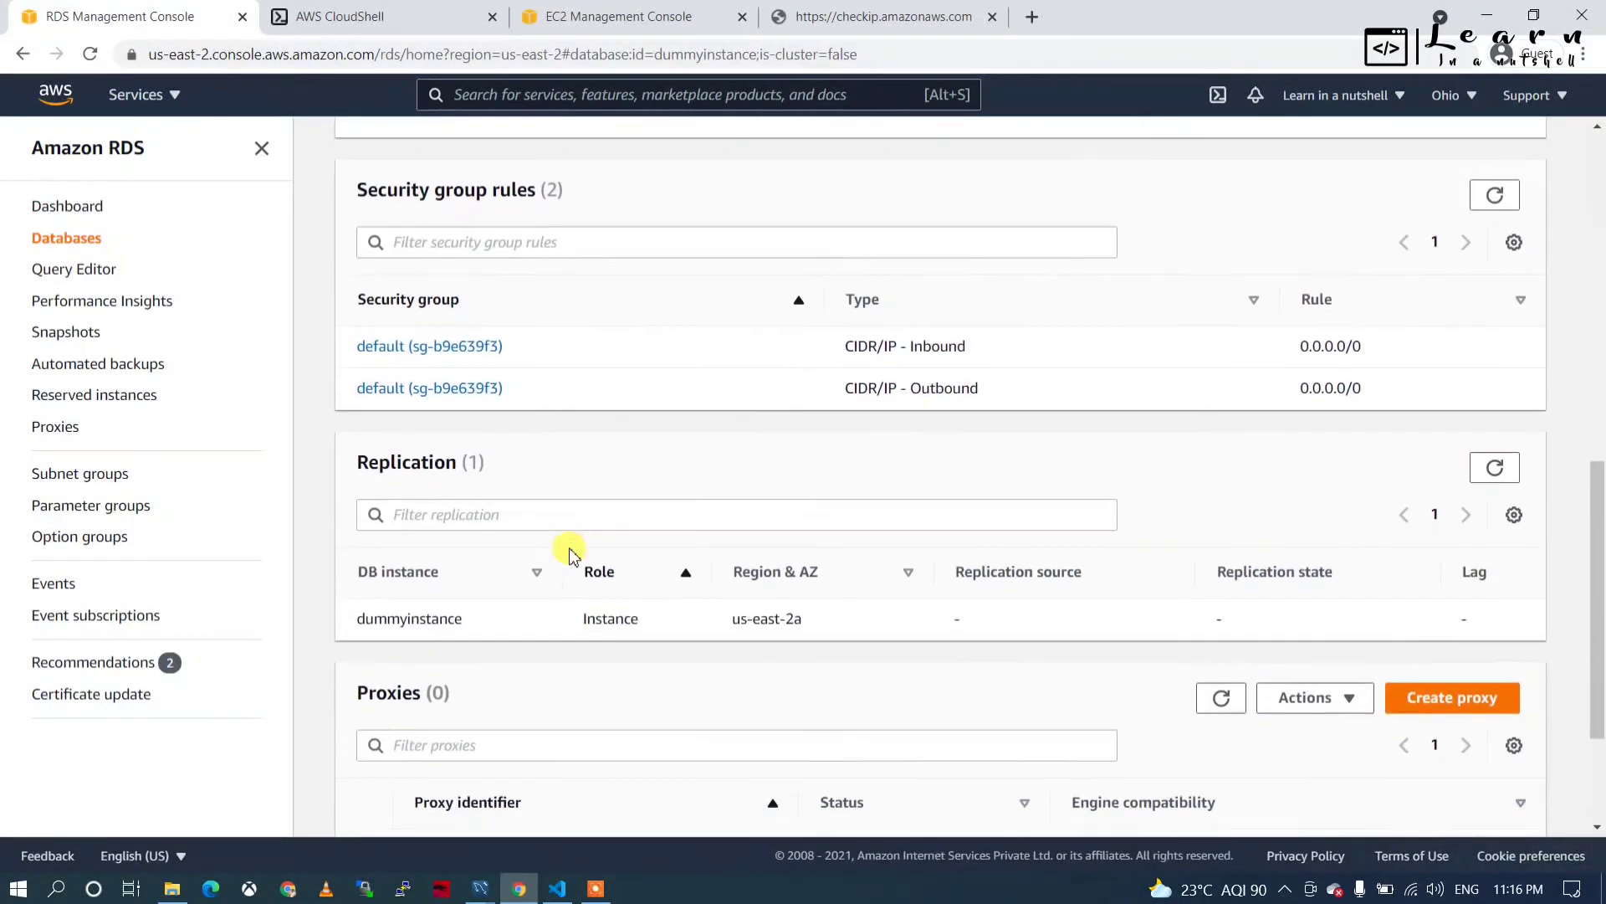
pyautogui.scroll(8, 572, 549)
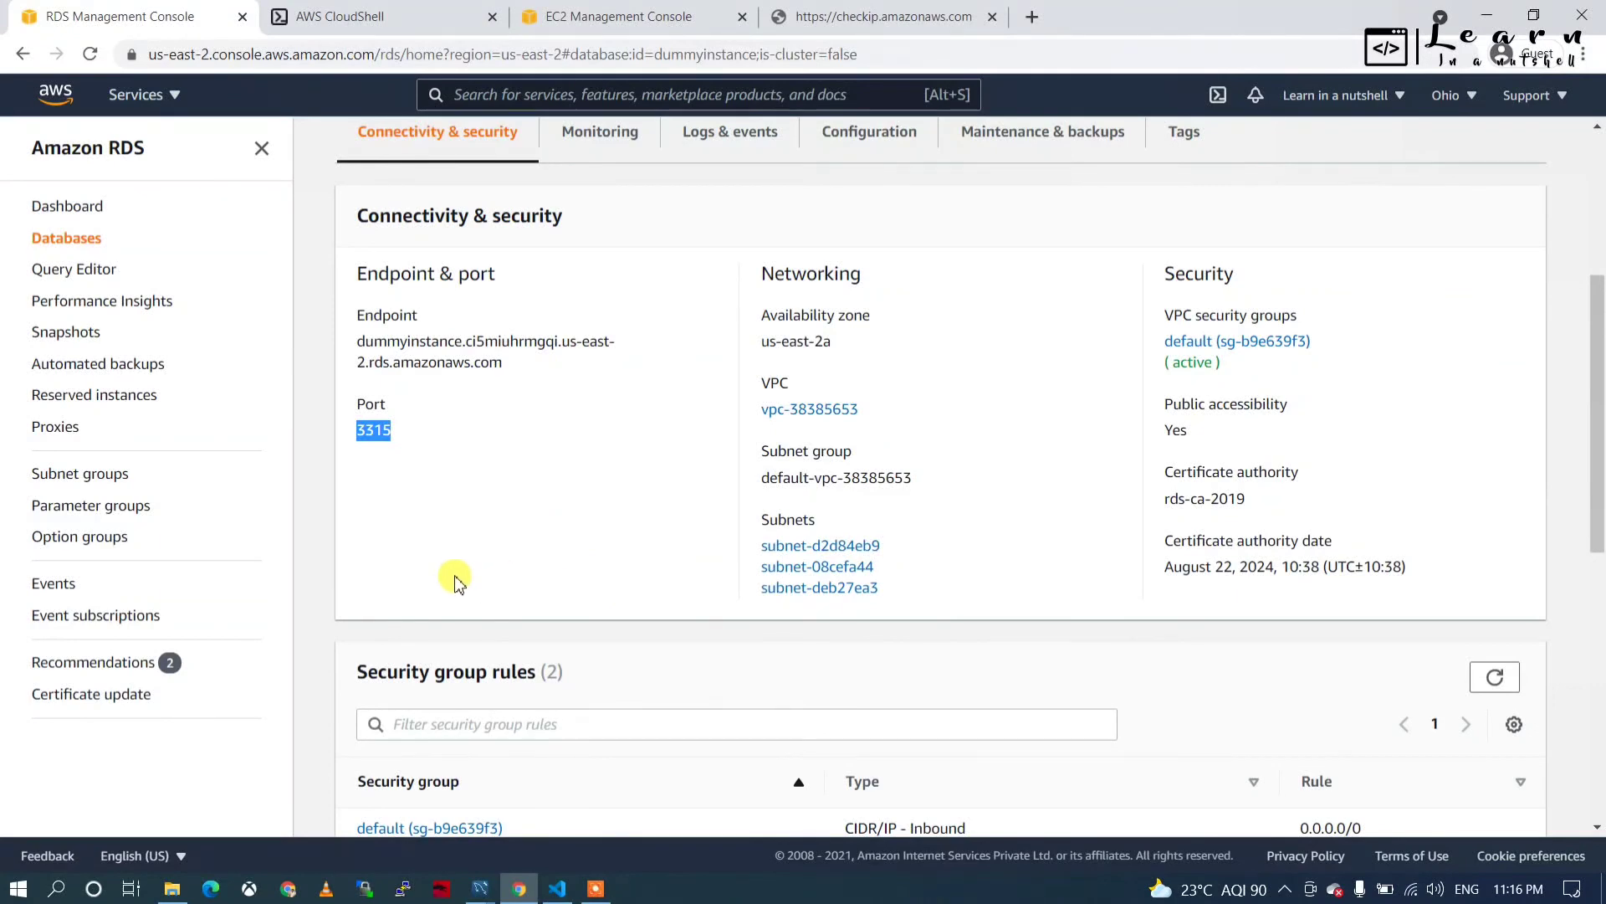
pyautogui.scroll(5, 457, 578)
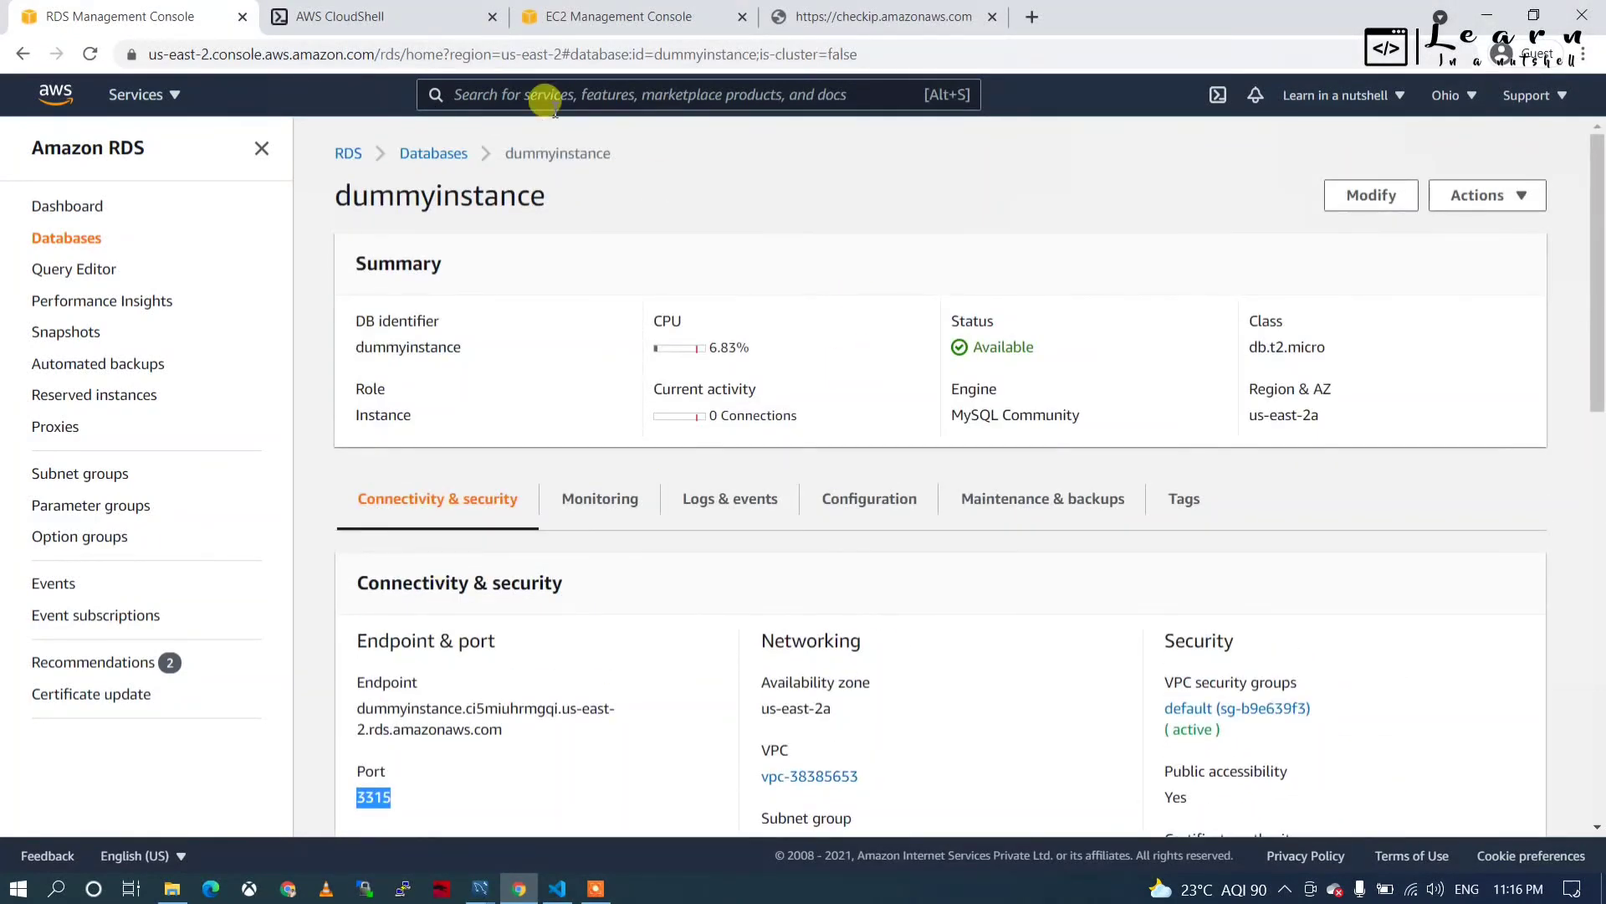